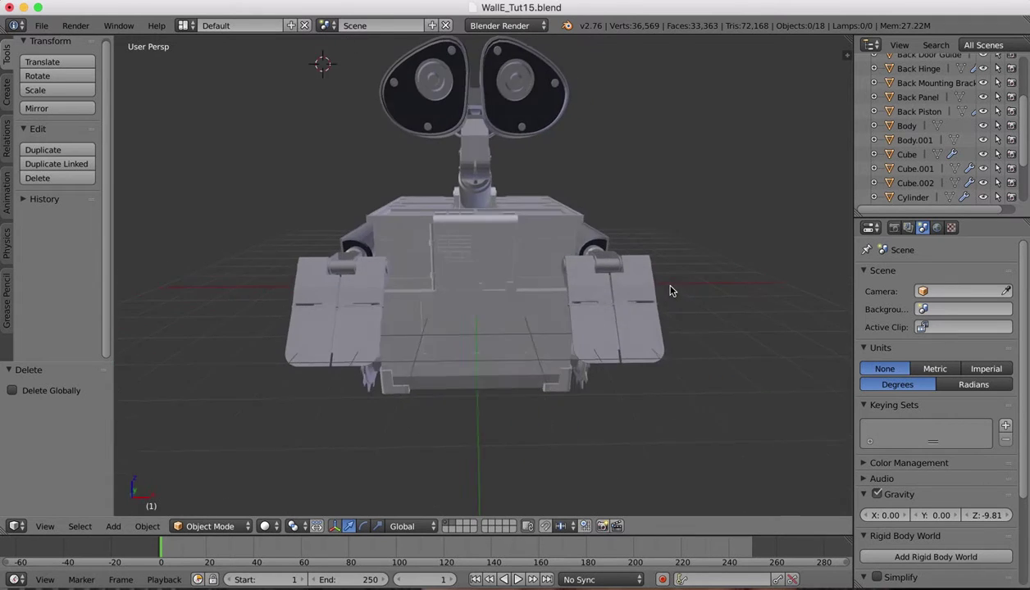
- Orbit around the WALL-E model and select the gear wheel Cylinder
scroll(670, 290, left, 5)
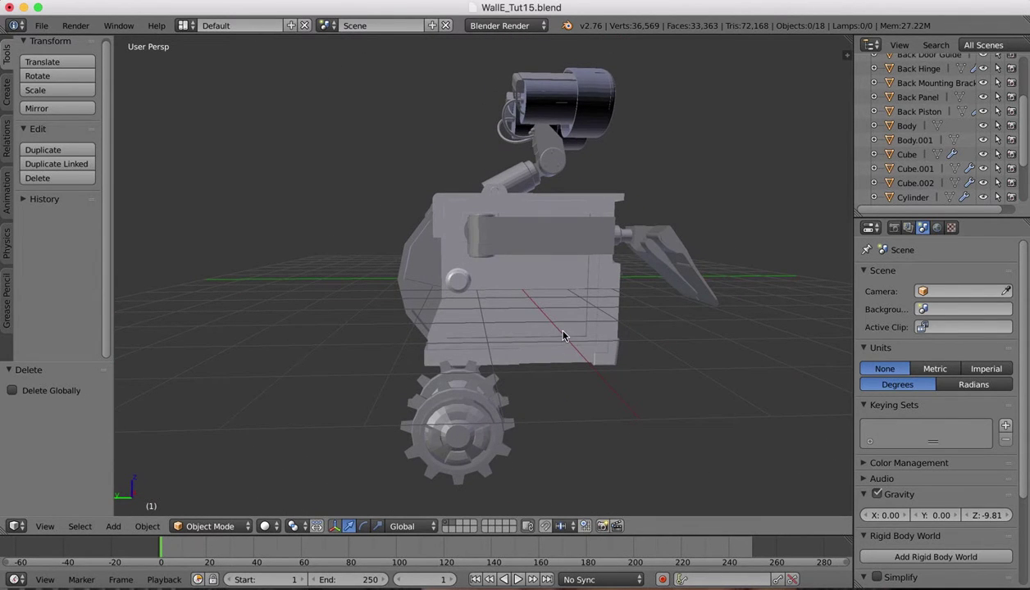
scroll(563, 336, left, 10)
- Look around the model again, then bring the reference images forward in Preview
scroll(563, 336, left, 5)
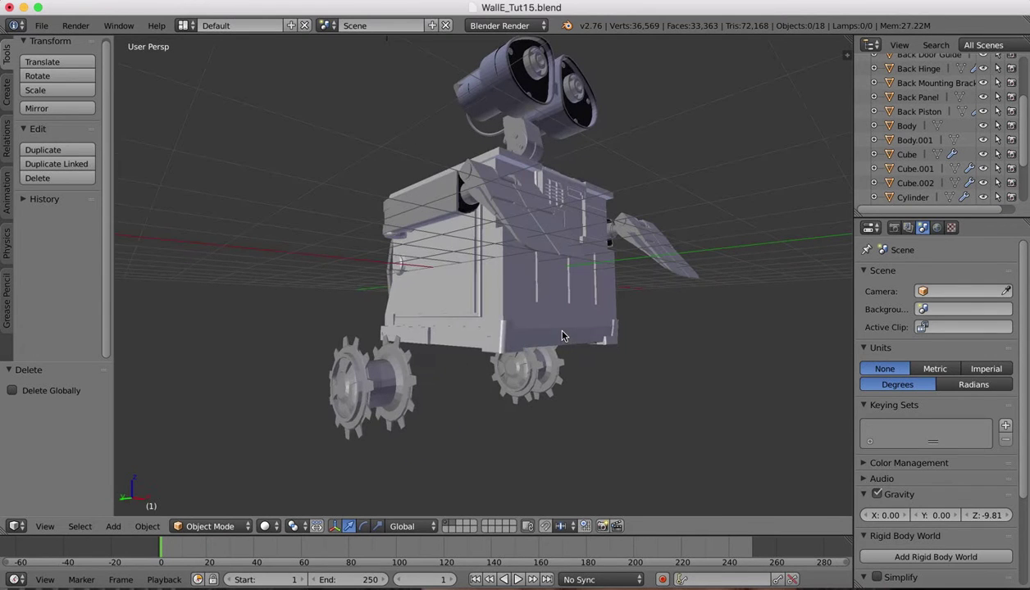
right_click(375, 379)
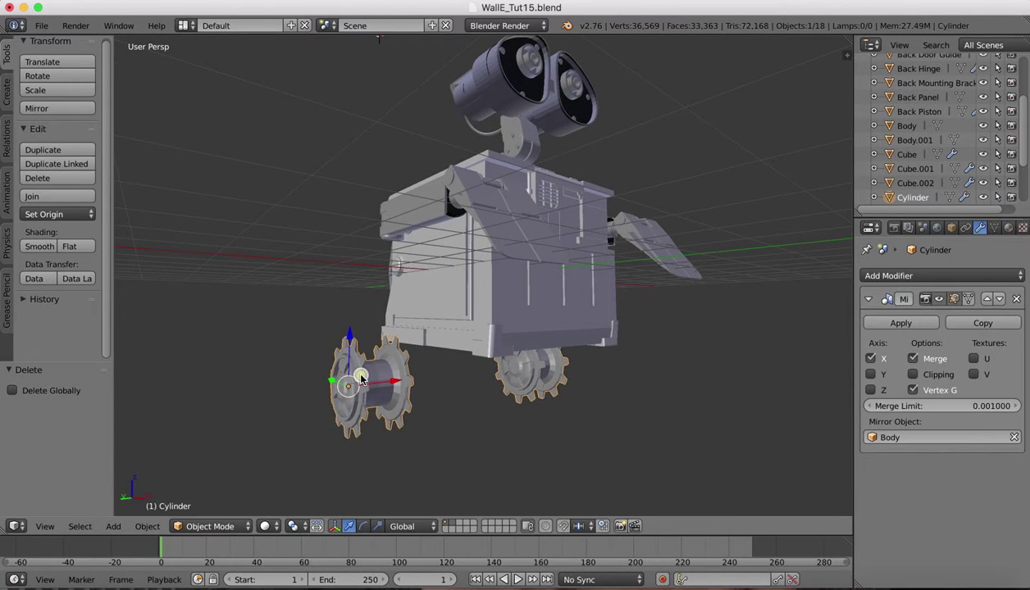
scroll(563, 405, left, 5)
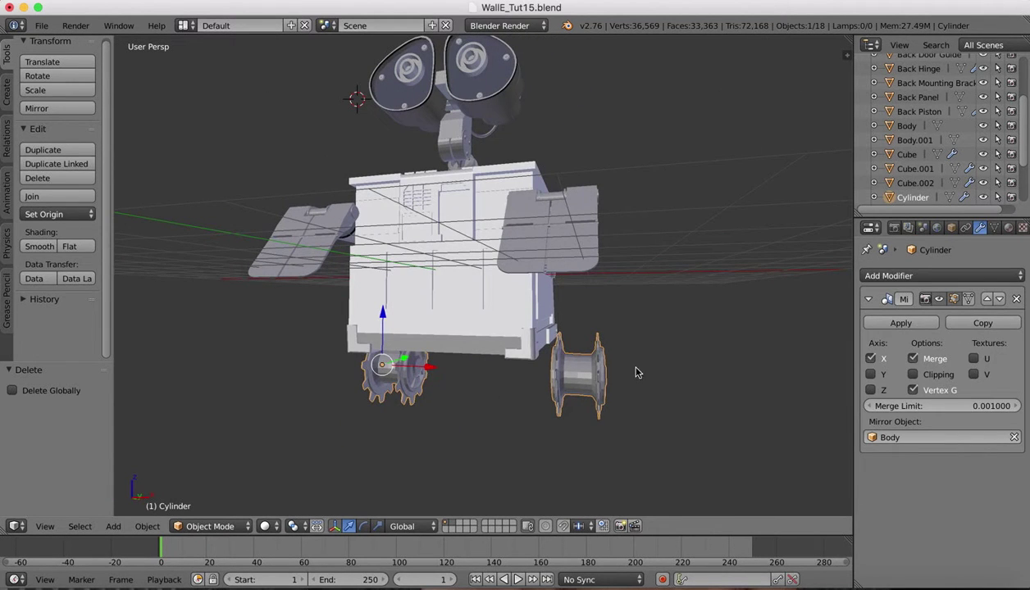
scroll(637, 372, left, 6)
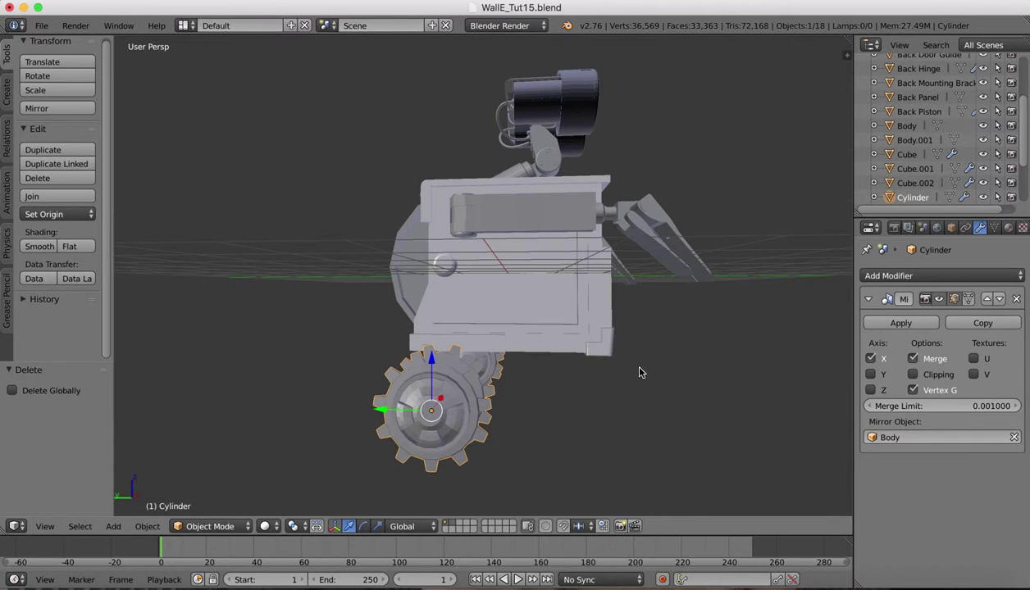
click(859, 577)
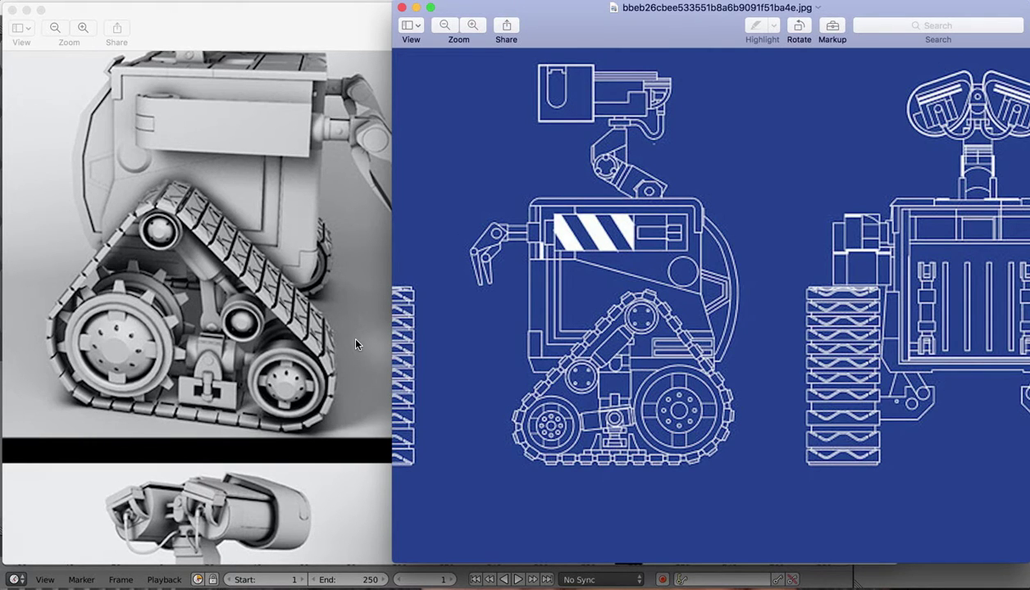
mouse_move(896, 584)
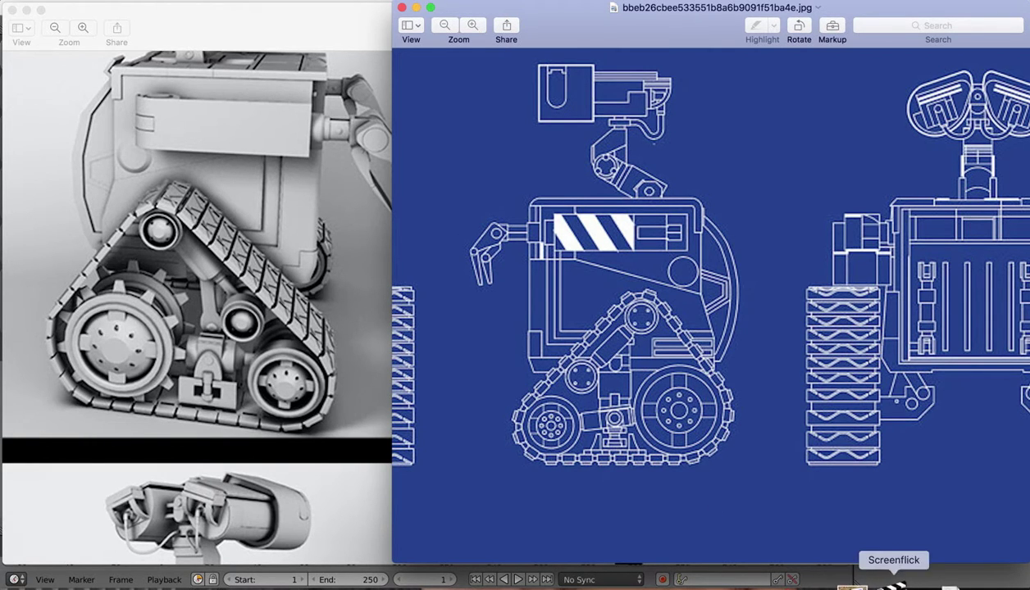
click(828, 583)
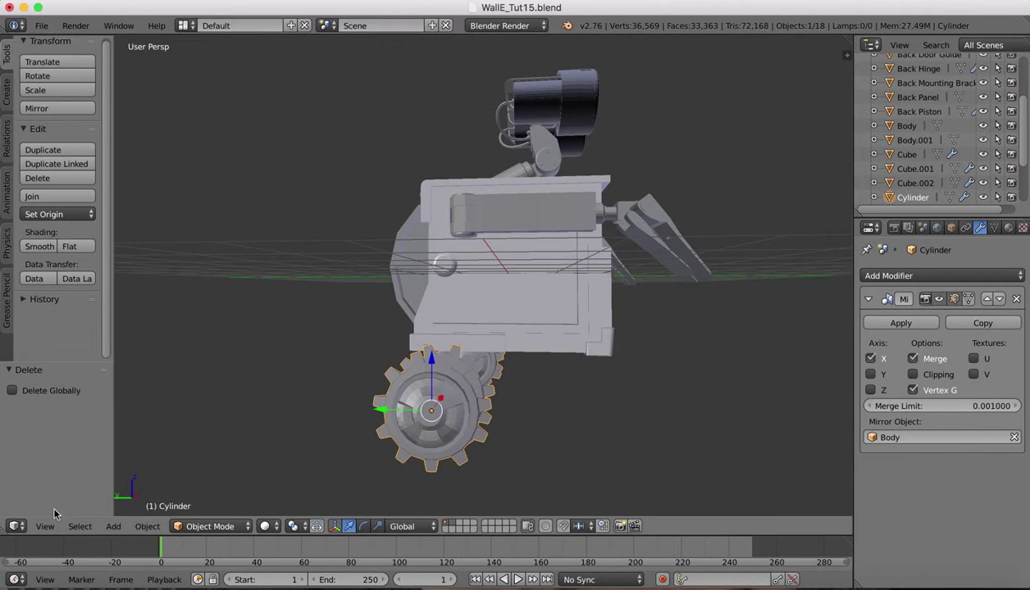
- In left view, duplicate the gear wheel and slide the copy -3.313 along Y under the body
click(45, 527)
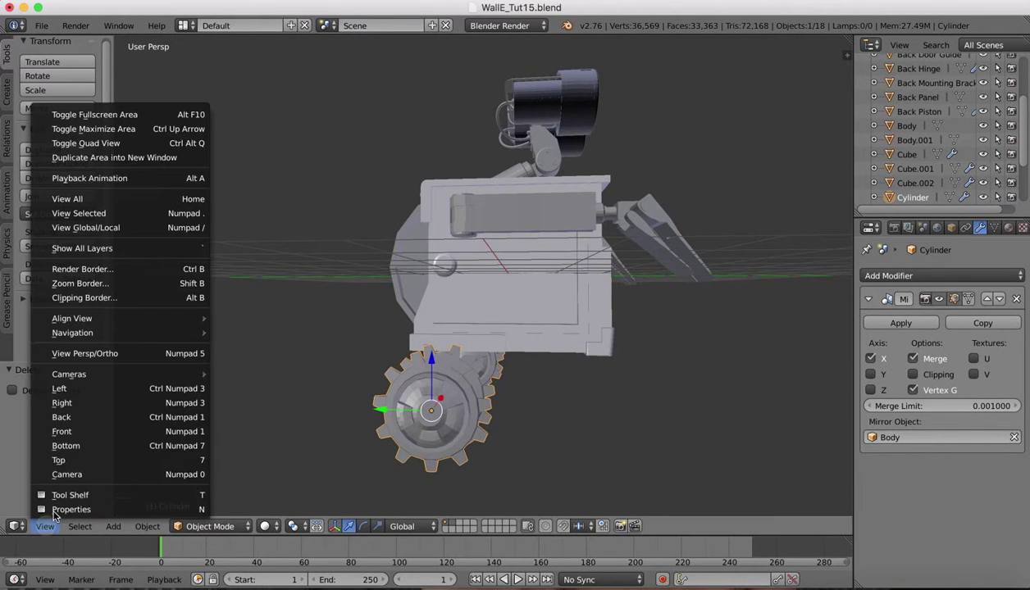
click(62, 390)
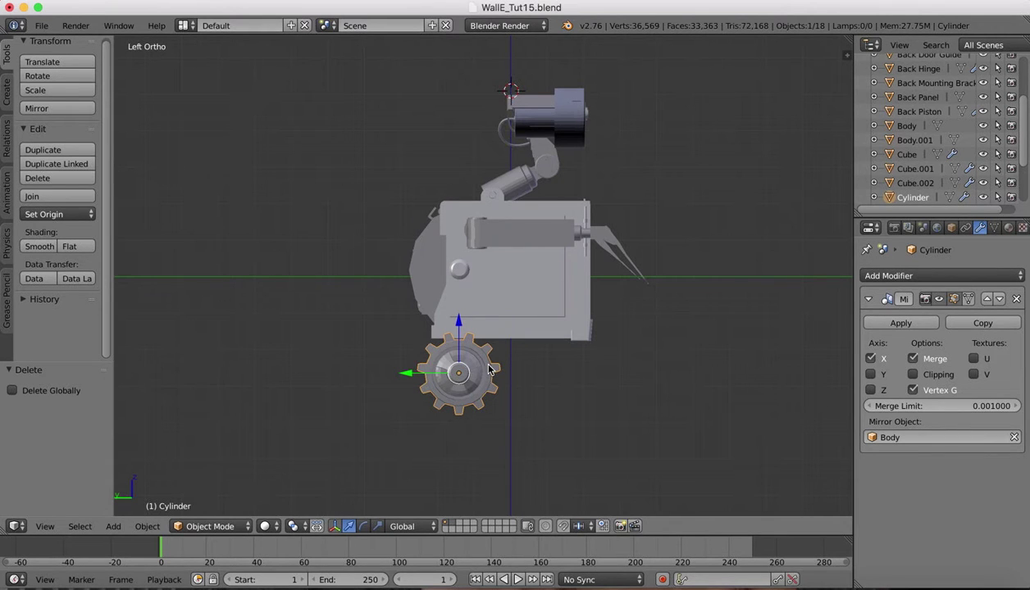
key(super+c)
key(super+v)
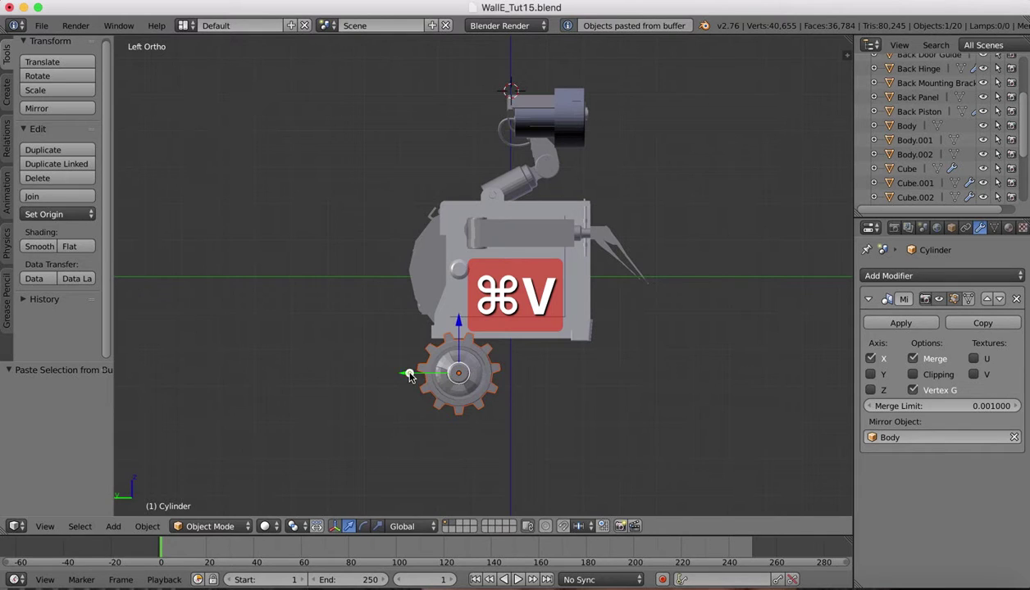
drag(409, 376, 534, 378)
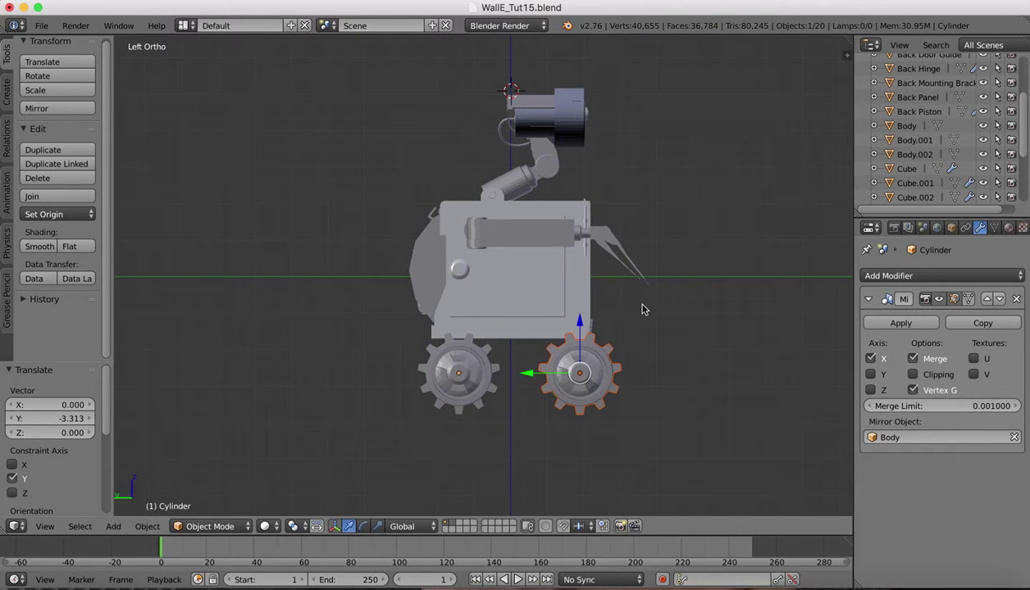
- Scale the copied gear to 0.665 and lower it 0.314 along Z
key(s)
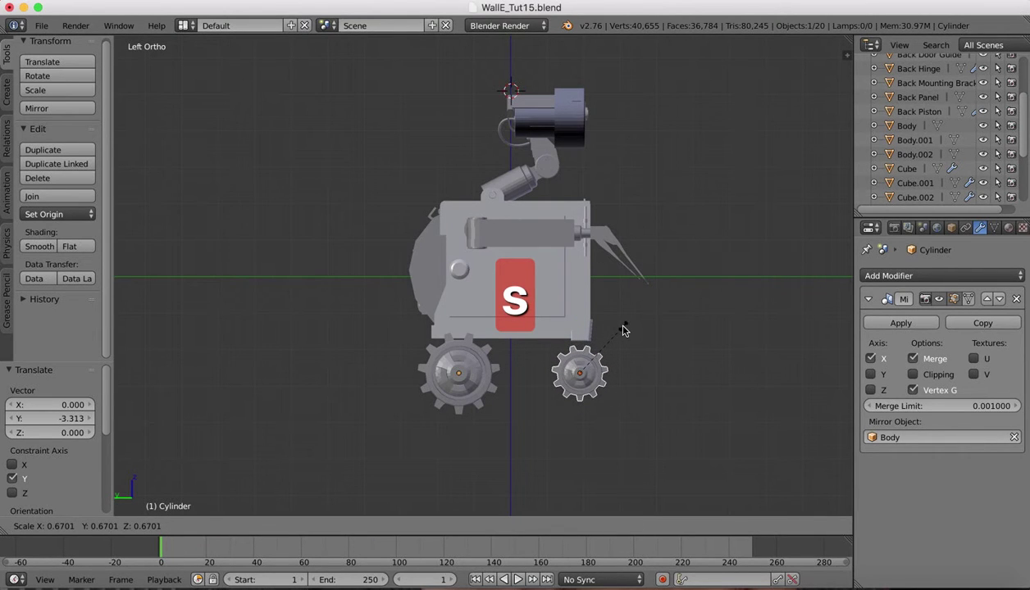
click(621, 329)
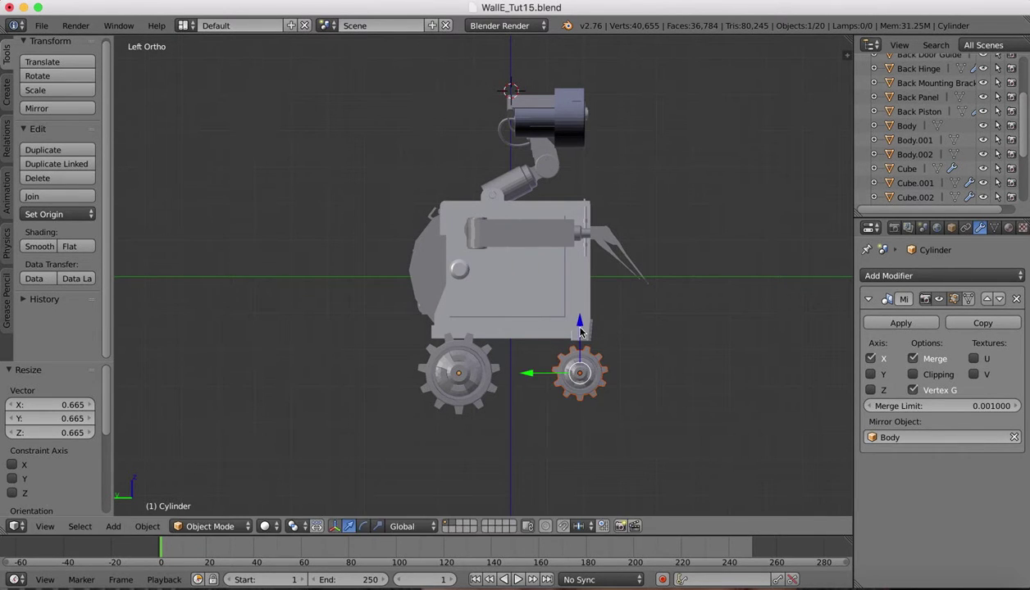
drag(578, 326, 575, 339)
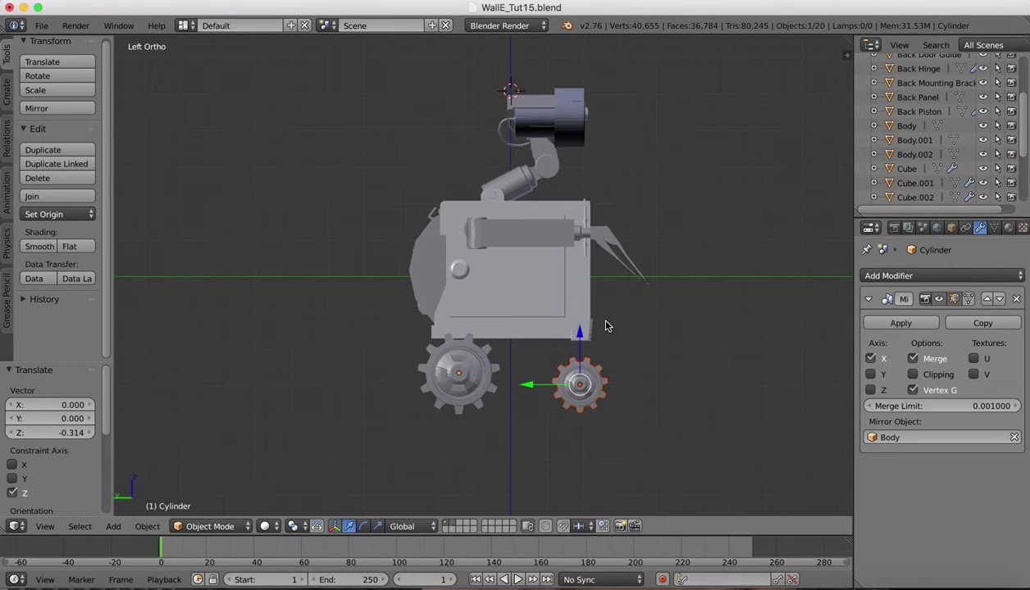
- View the robot from the front and keep the copied gear's Z offset at -0.314
click(45, 528)
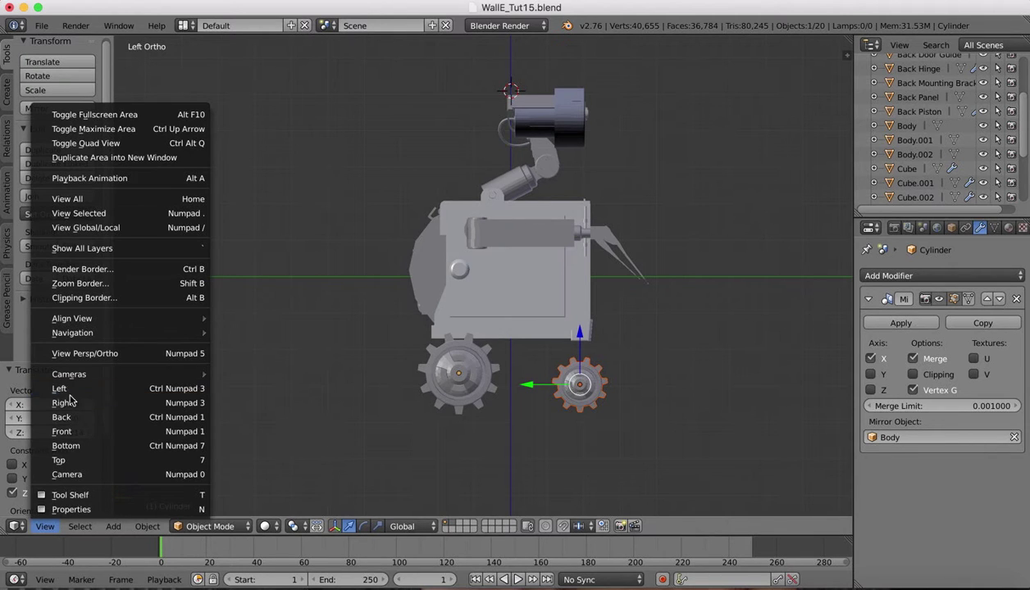
click(65, 429)
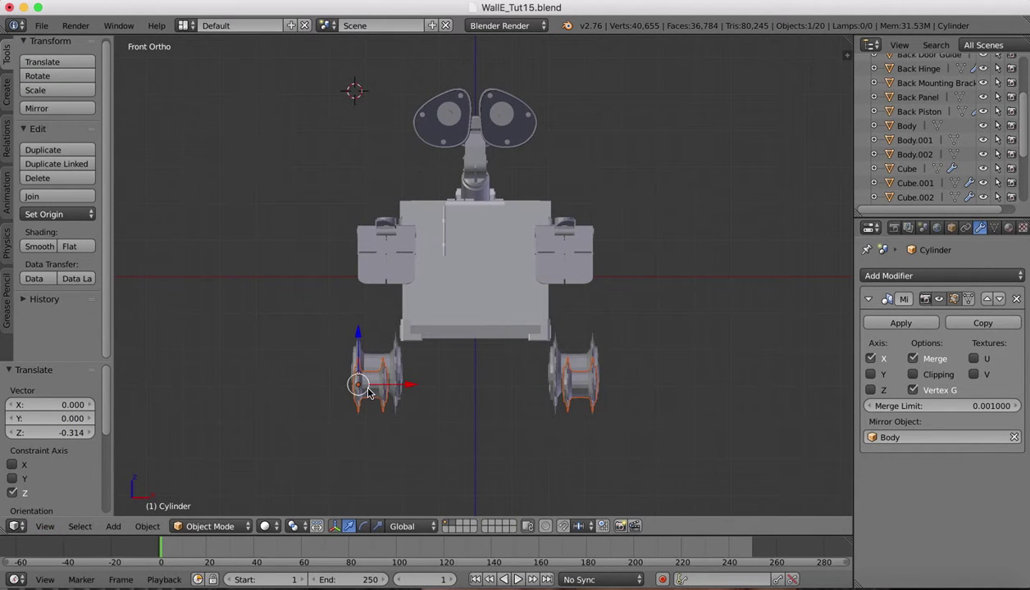
middle_drag(365, 385, 368, 393)
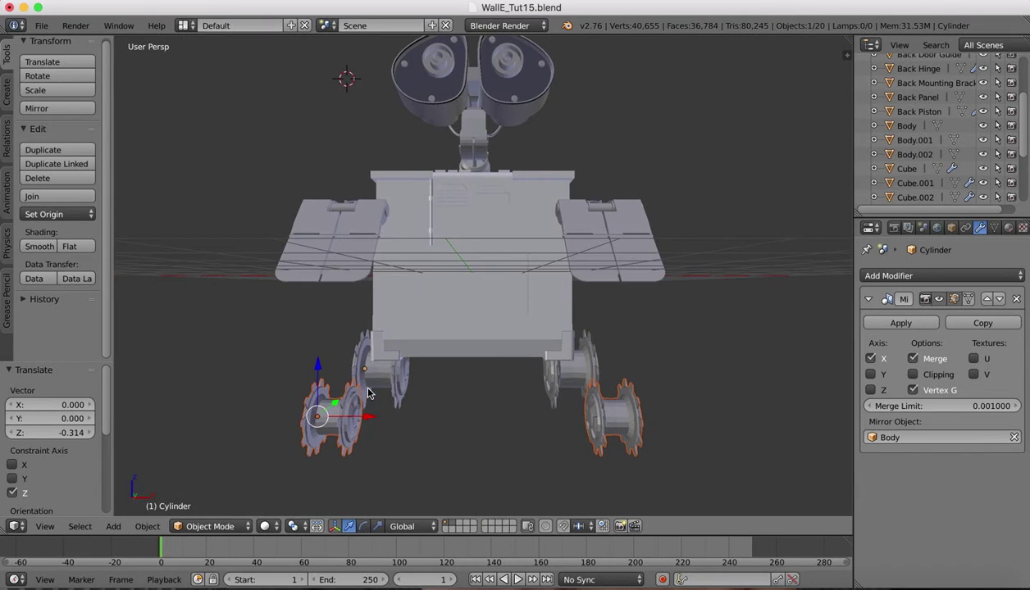
click(46, 527)
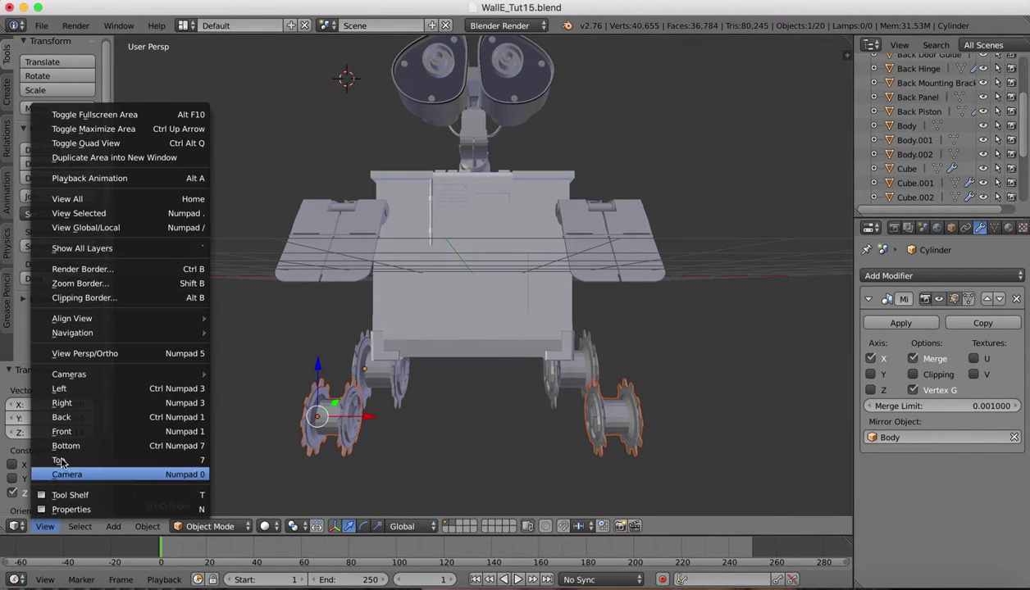
click(64, 432)
click(67, 433)
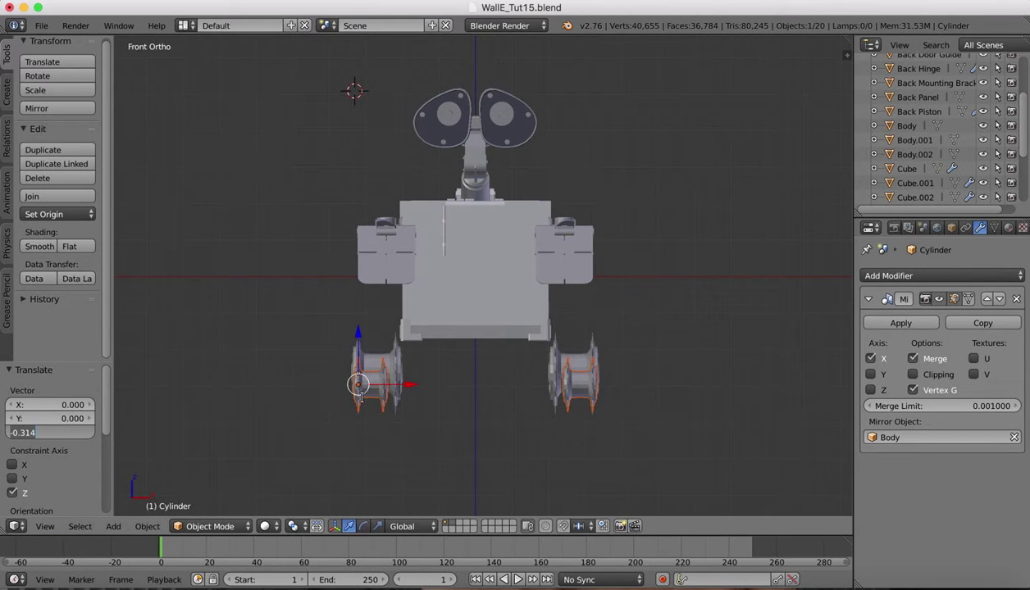
key(Return)
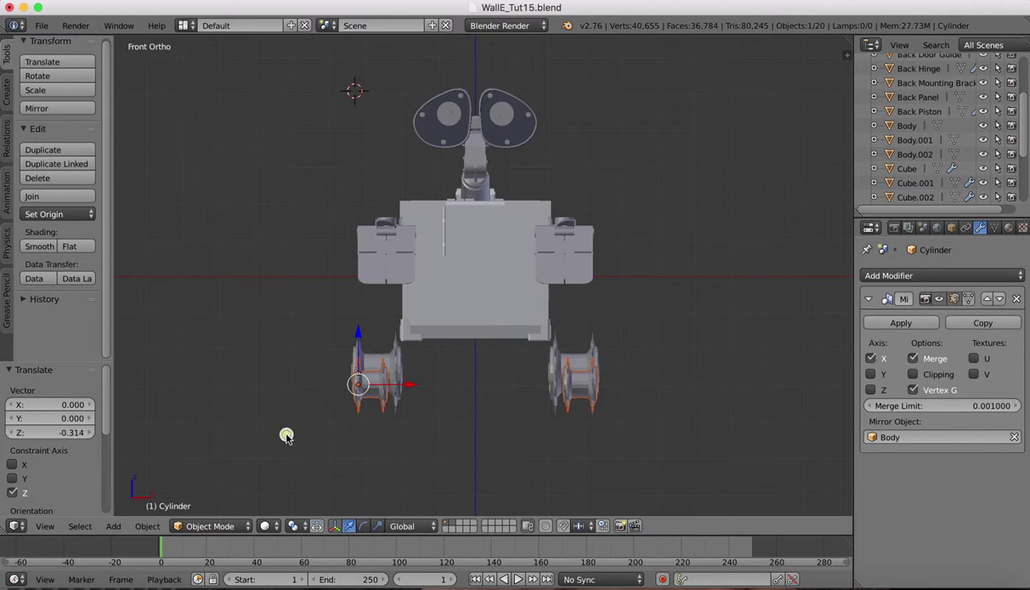
- Select WALL-E's Body and check the gears at an angle before returning to front view
scroll(373, 391, up, 1)
scroll(375, 394, up, 1)
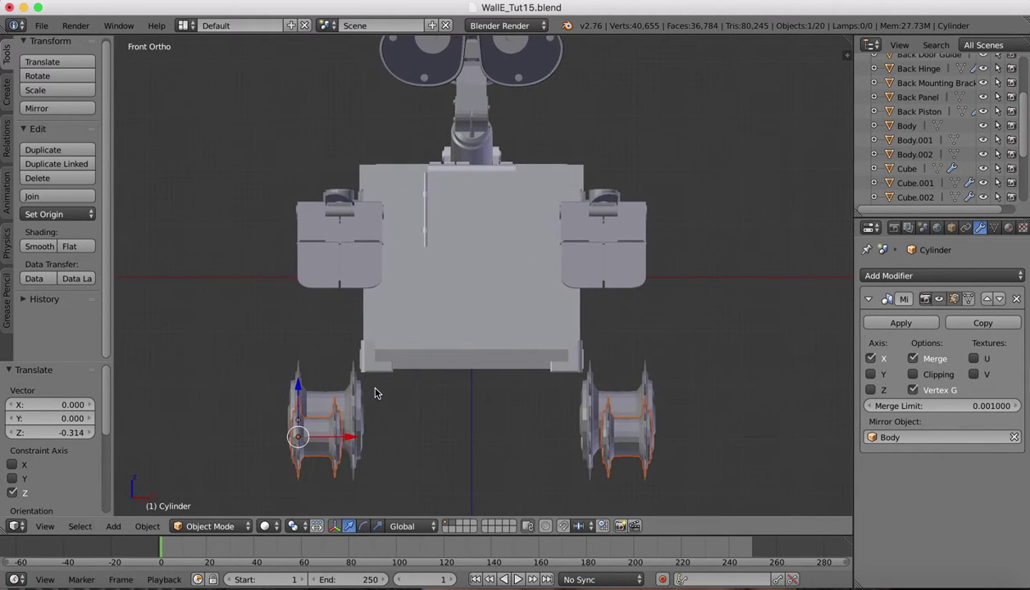
scroll(375, 394, up, 4)
right_click(374, 392)
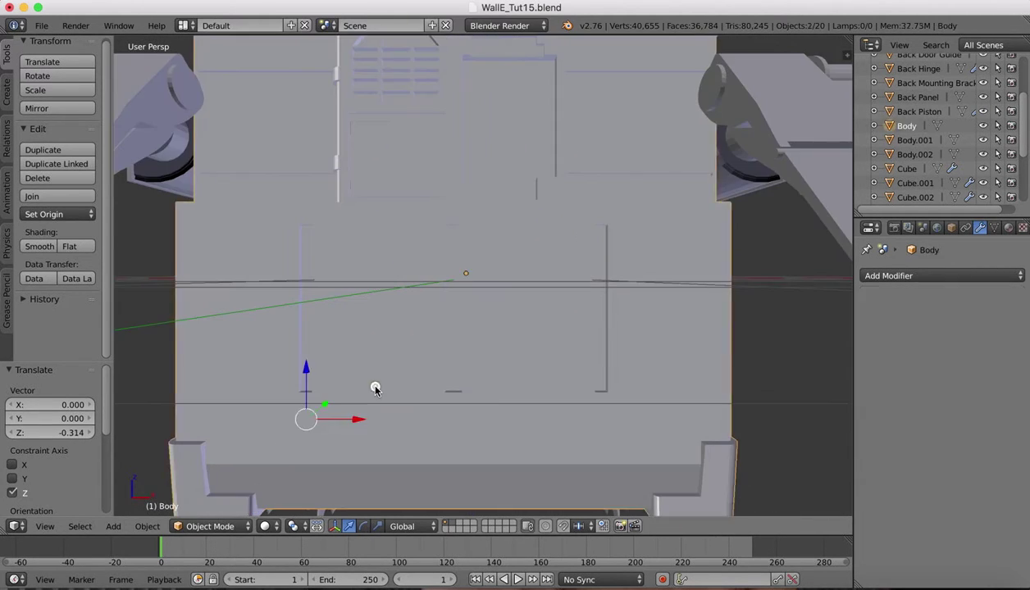
scroll(375, 392, up, 1)
middle_drag(377, 390, 270, 443)
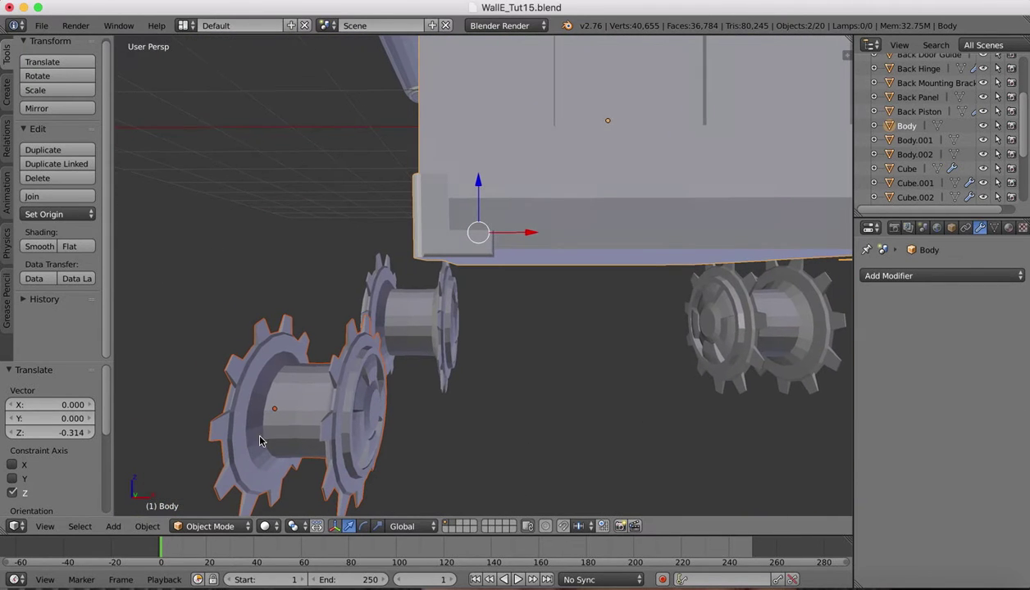
click(45, 526)
click(64, 431)
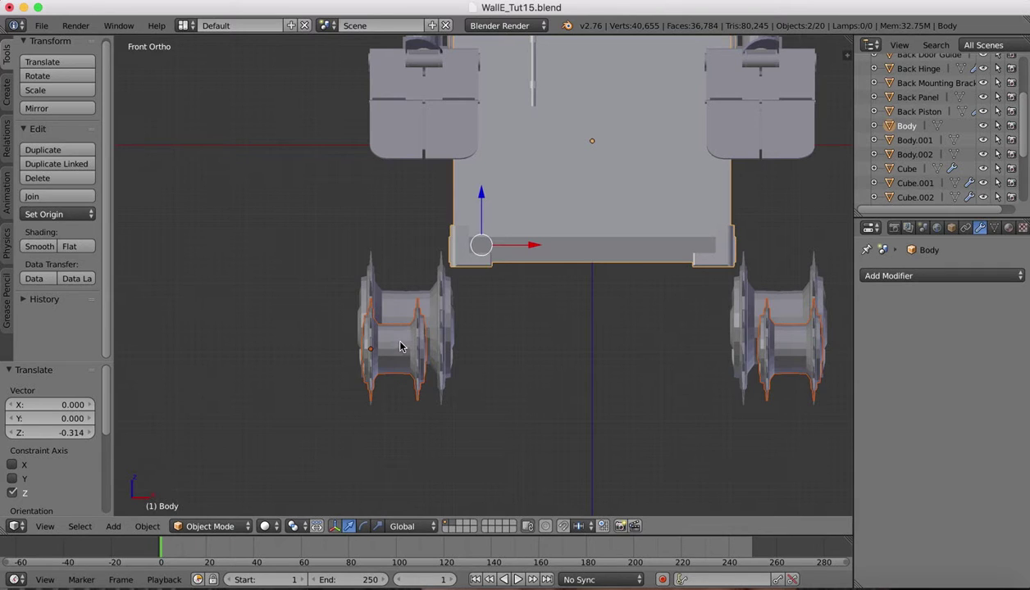
- Start an X-axis resize of the Body, cancel it, and select Cylinder.001
key(s)
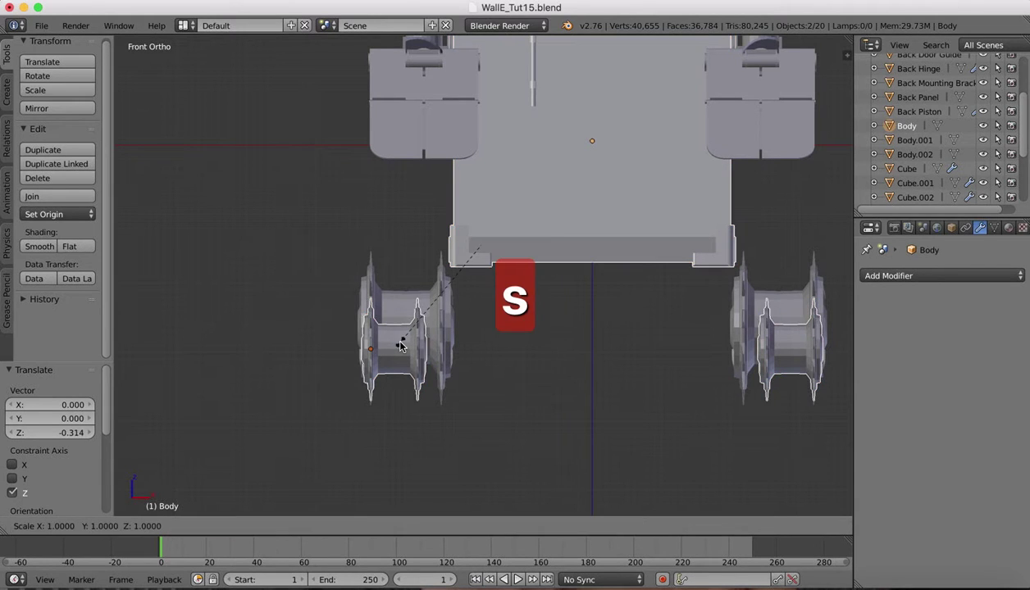
key(x)
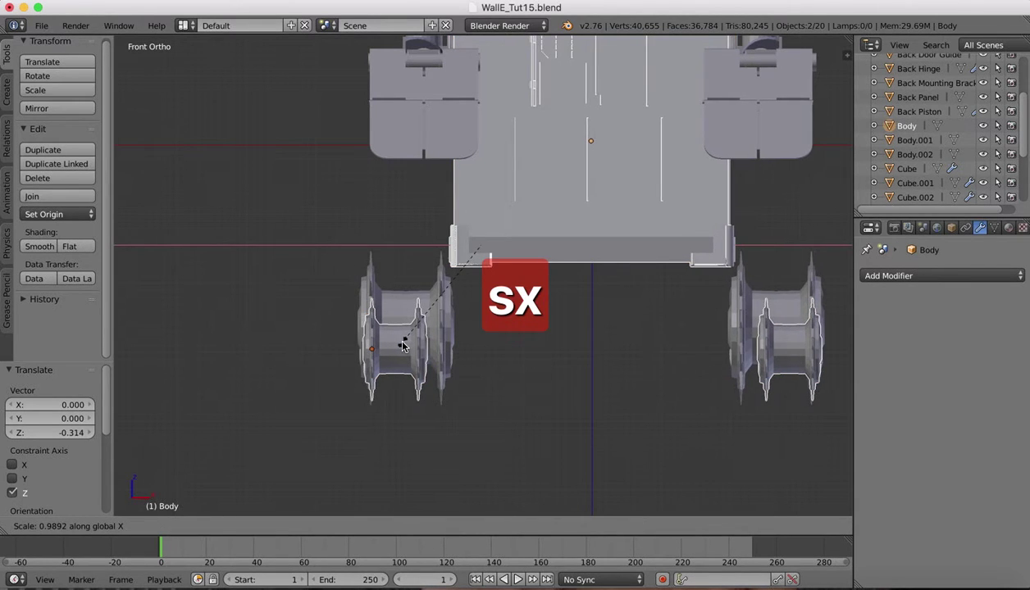
right_click(402, 345)
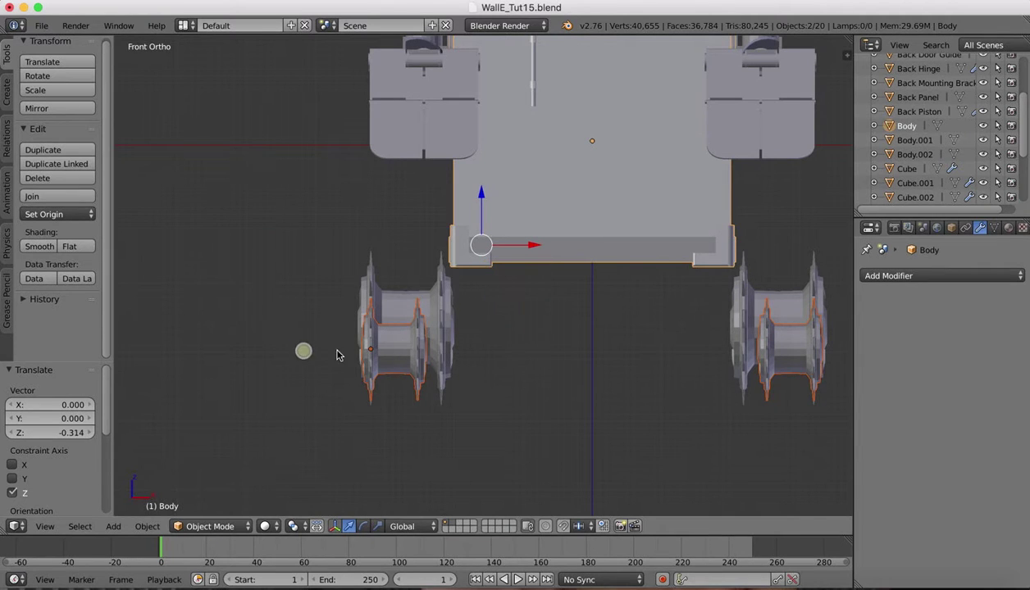
right_click(396, 352)
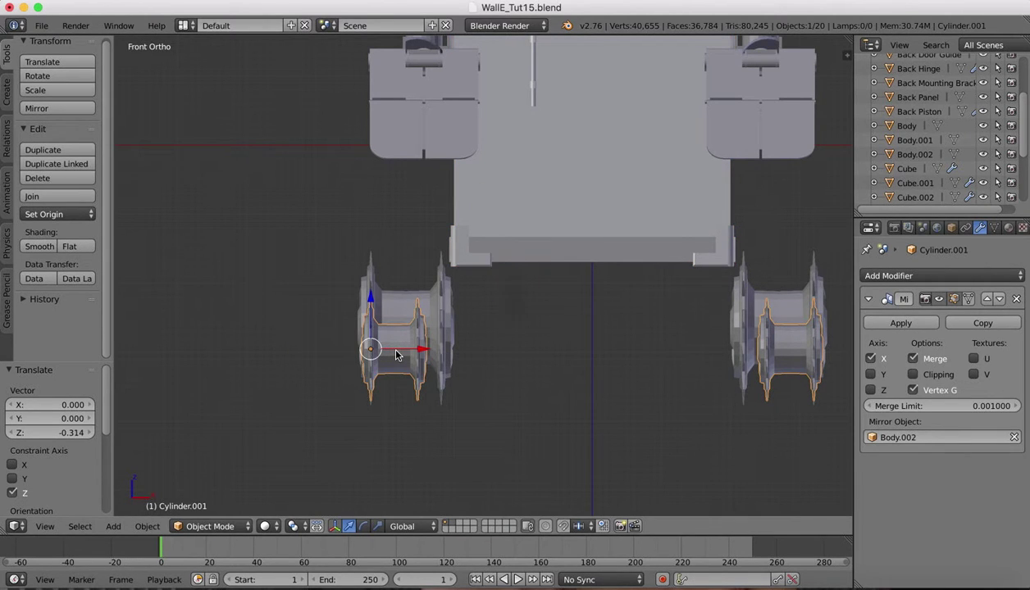
- Stretch the side wheels to 1.528 along X and nudge them -0.031 along Z
key(s)
key(x)
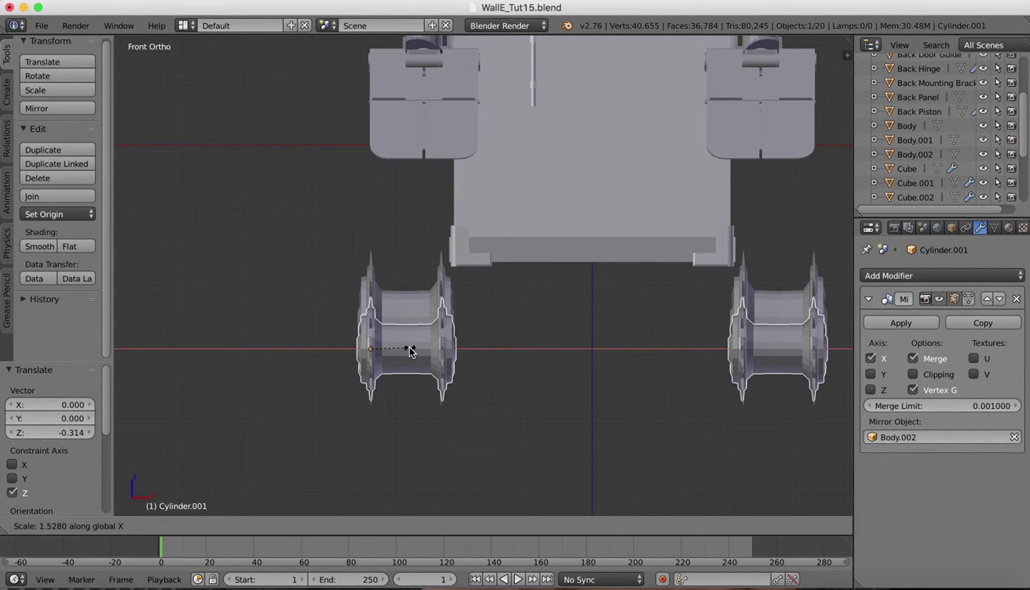
click(410, 351)
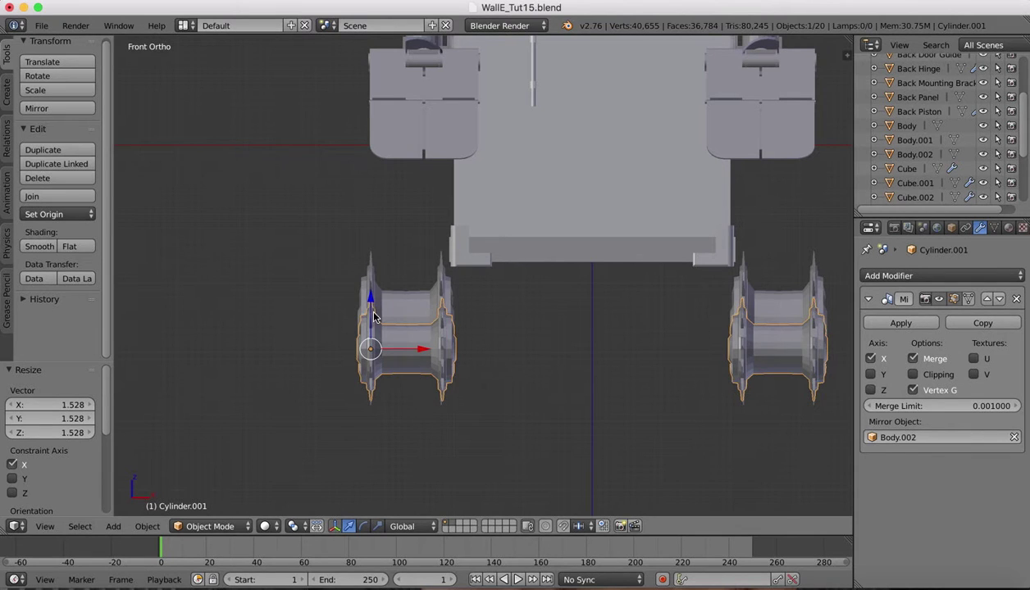
mouse_move(372, 302)
mouse_down()
mouse_move(370, 293)
mouse_move(369, 301)
mouse_up()
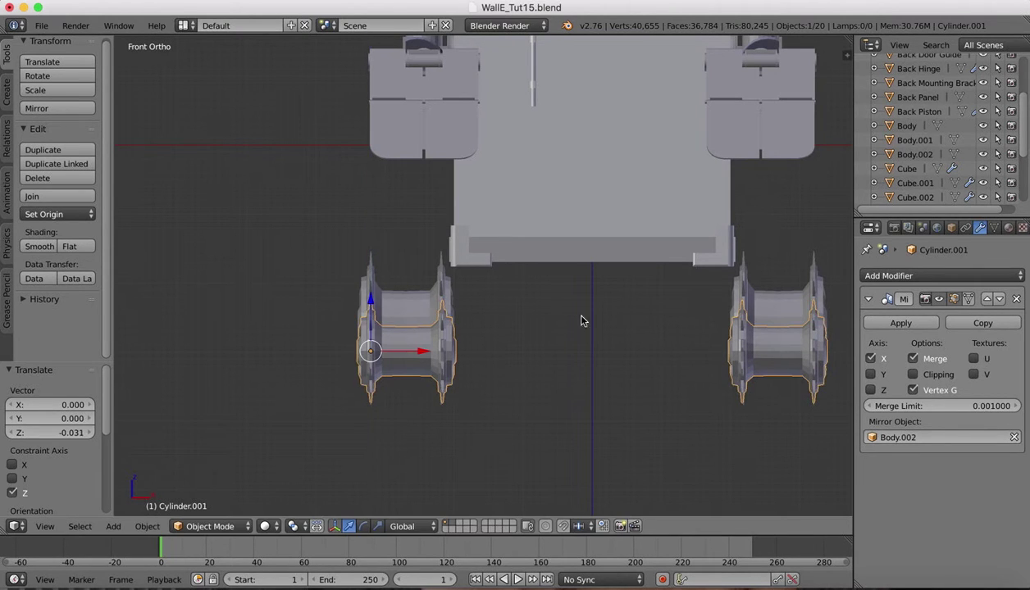
- Switch to the left side view, adjust the zoom, and bring up the reference images
click(73, 526)
click(45, 526)
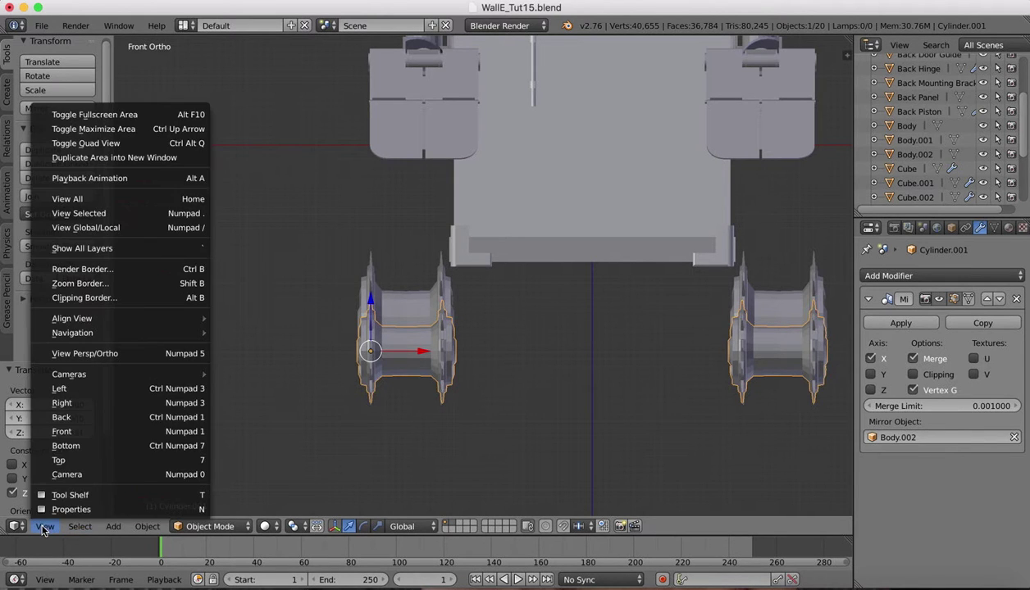
click(60, 388)
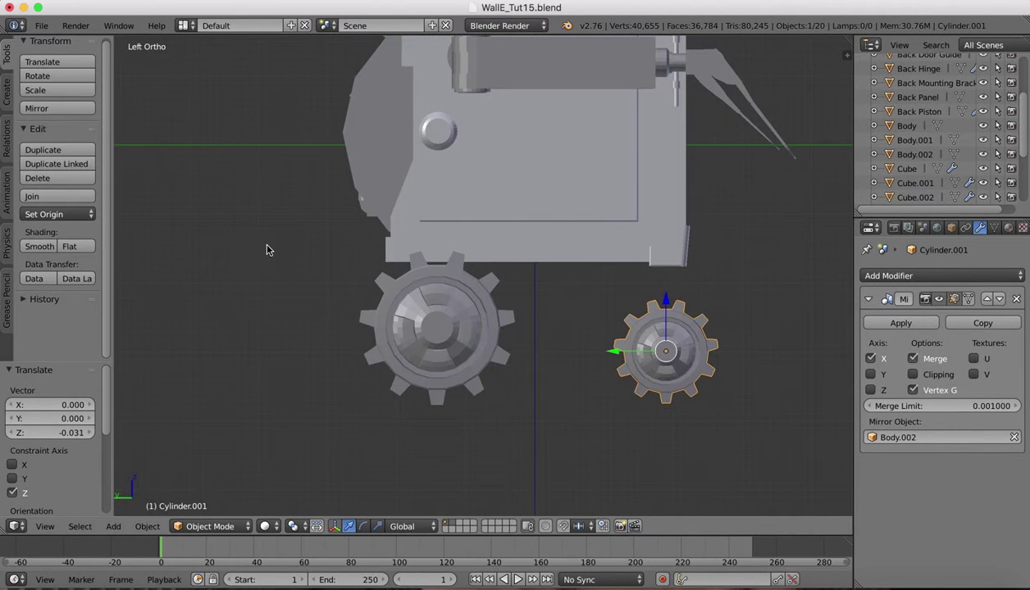
scroll(305, 459, down, 3)
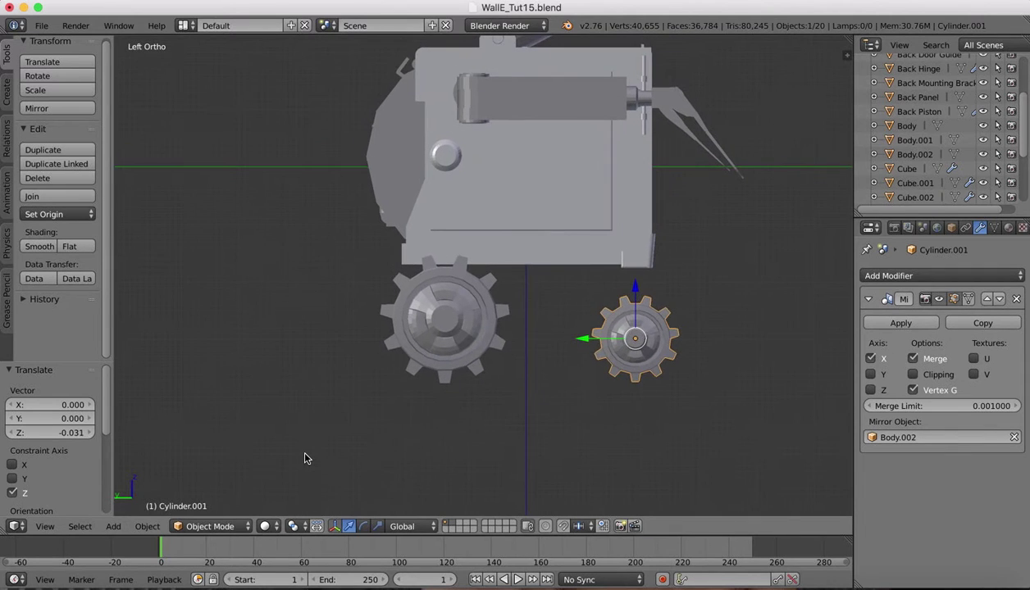
shift+scroll(600, 174, up, 5)
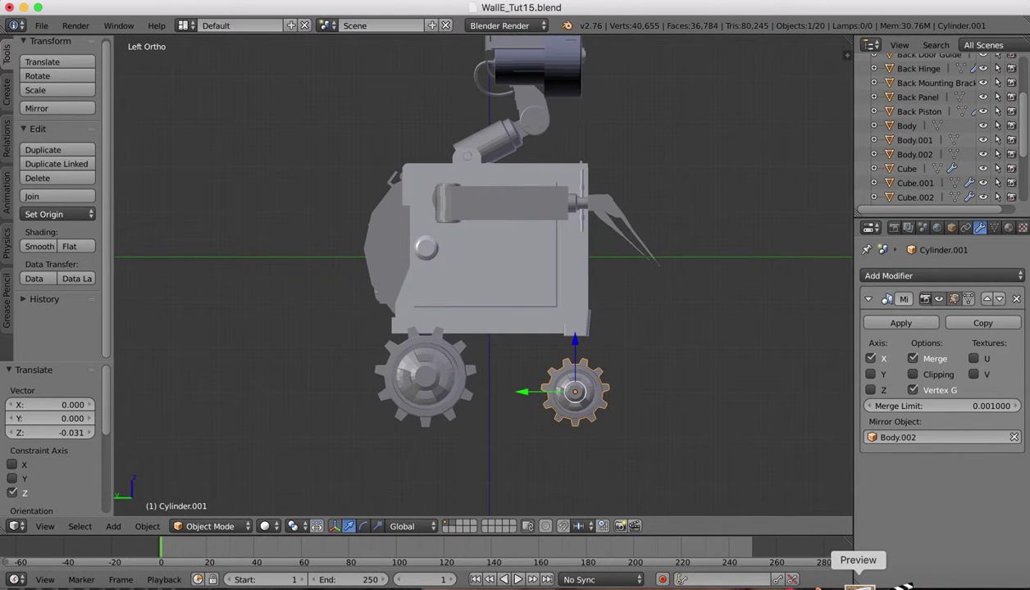
click(854, 586)
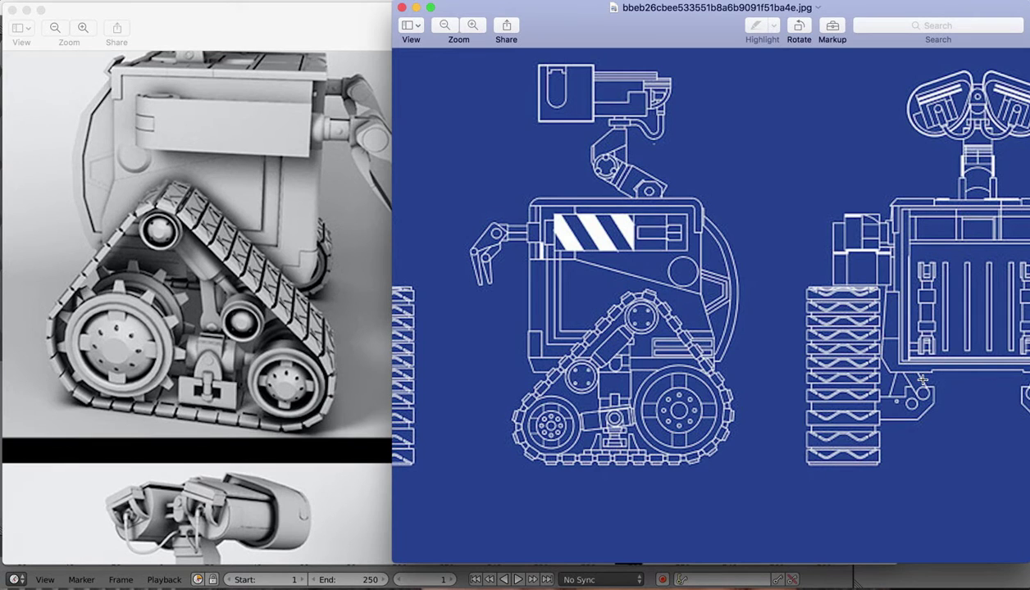
- Scroll through the tread and wheel reference renders, then return to Blender
scroll(304, 404, down, 10)
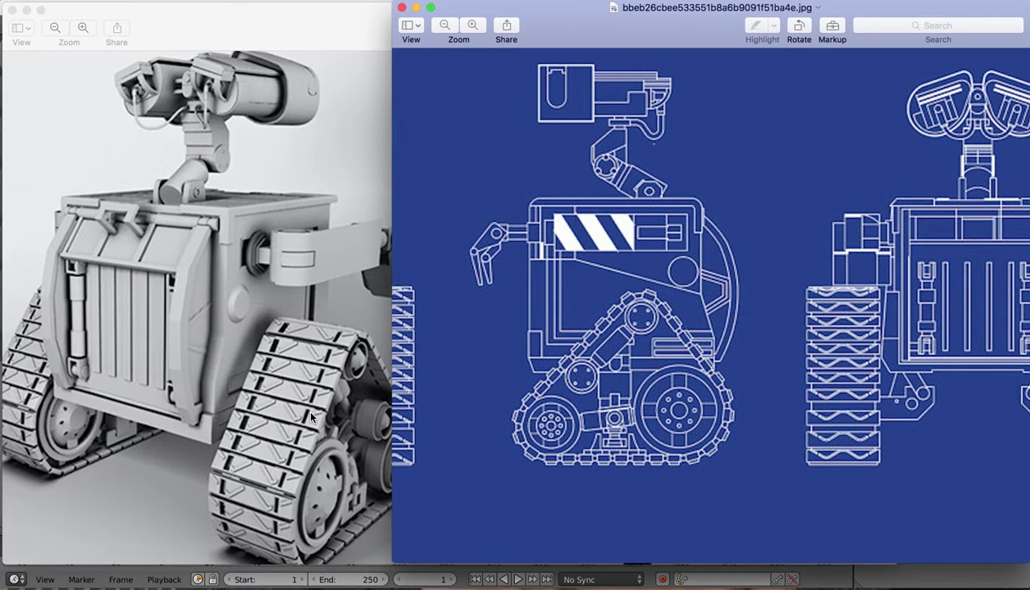
scroll(311, 417, down, 10)
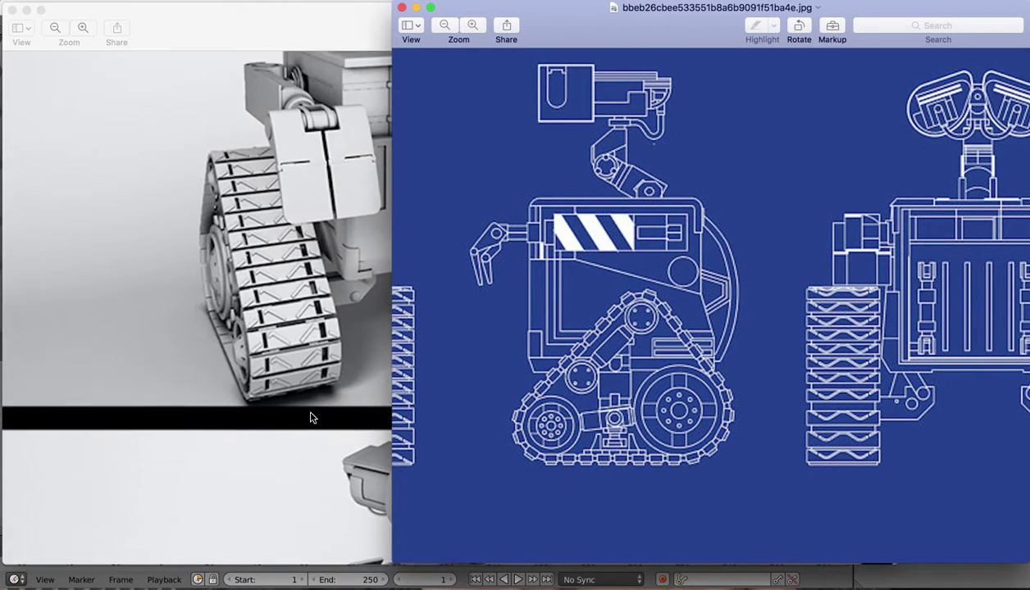
scroll(310, 418, up, 4)
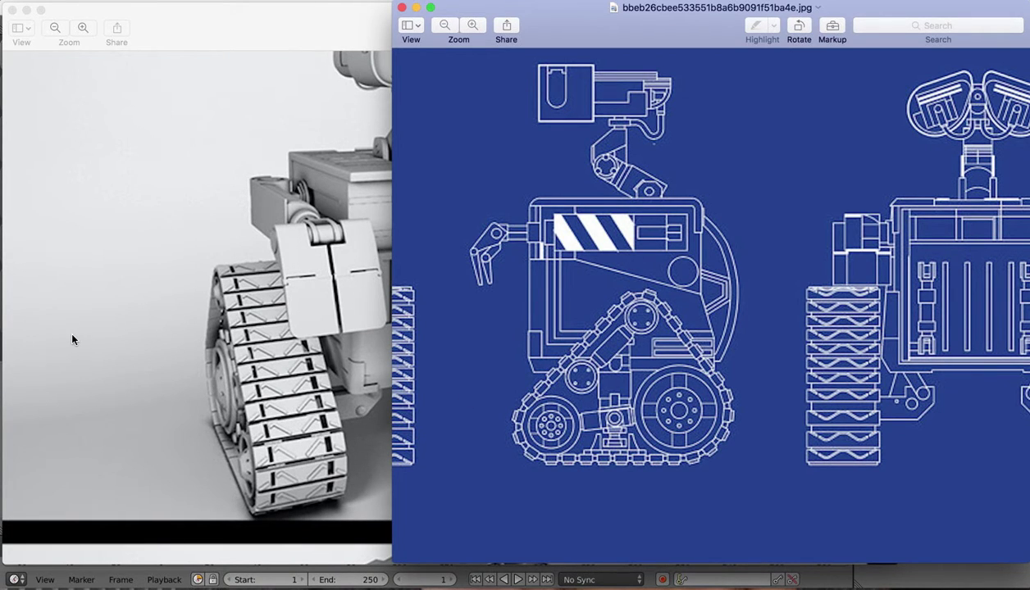
scroll(73, 340, down, 15)
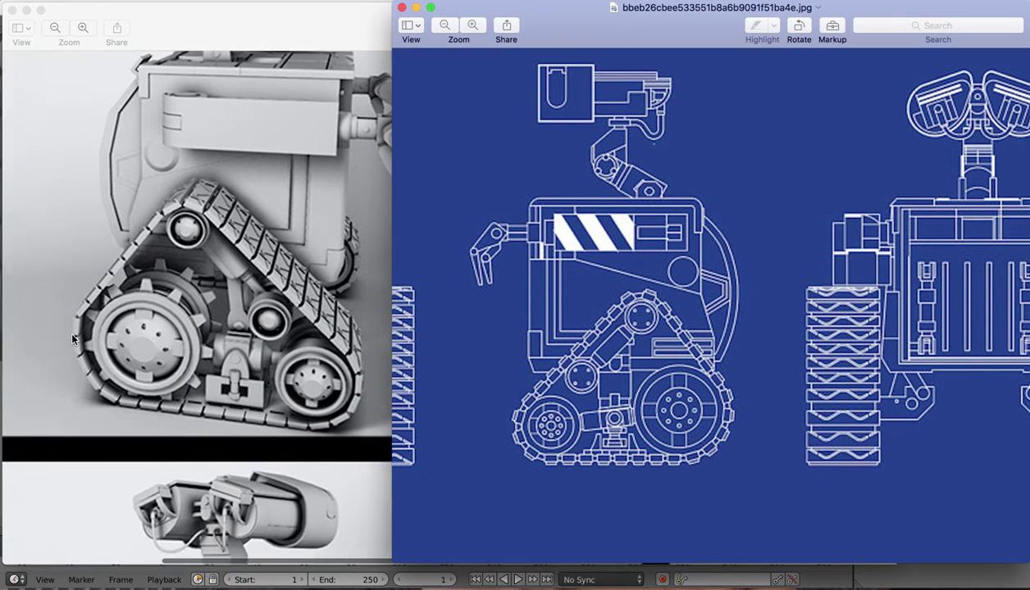
scroll(72, 340, down, 2)
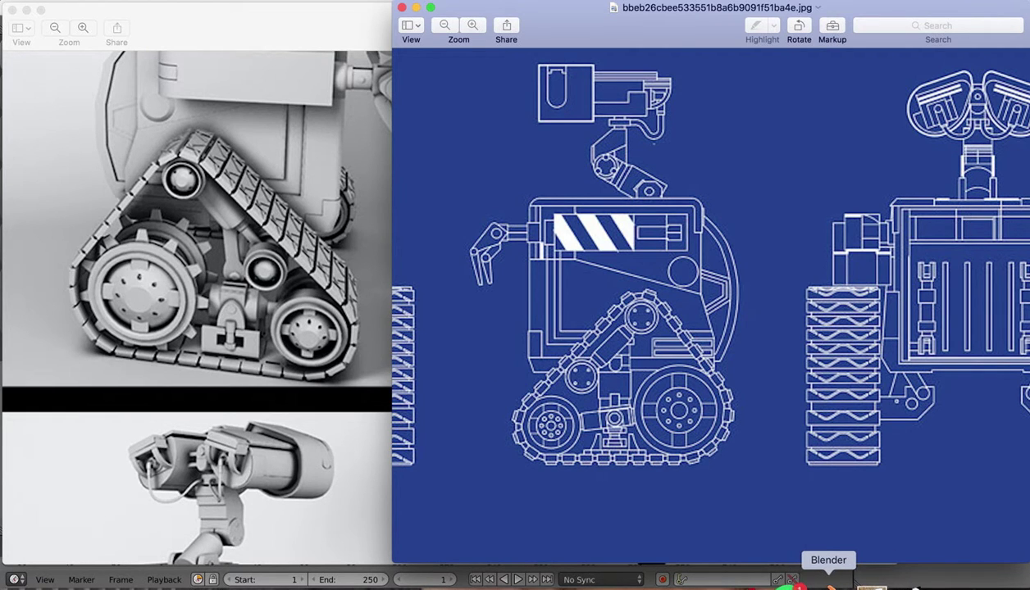
click(826, 584)
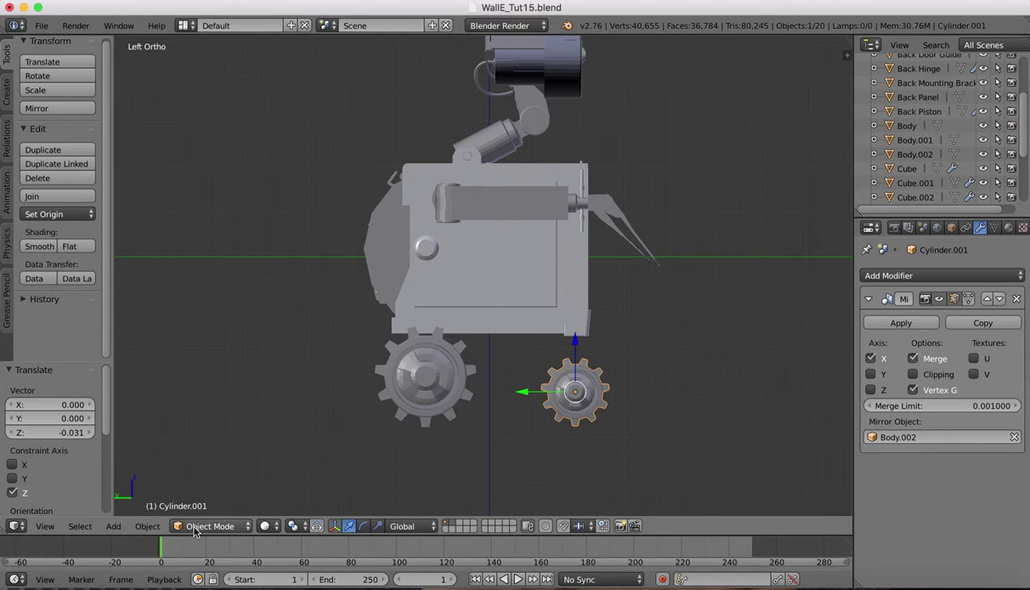
- Add a new cylinder and move it down to the robot's lower body in left view
click(8, 91)
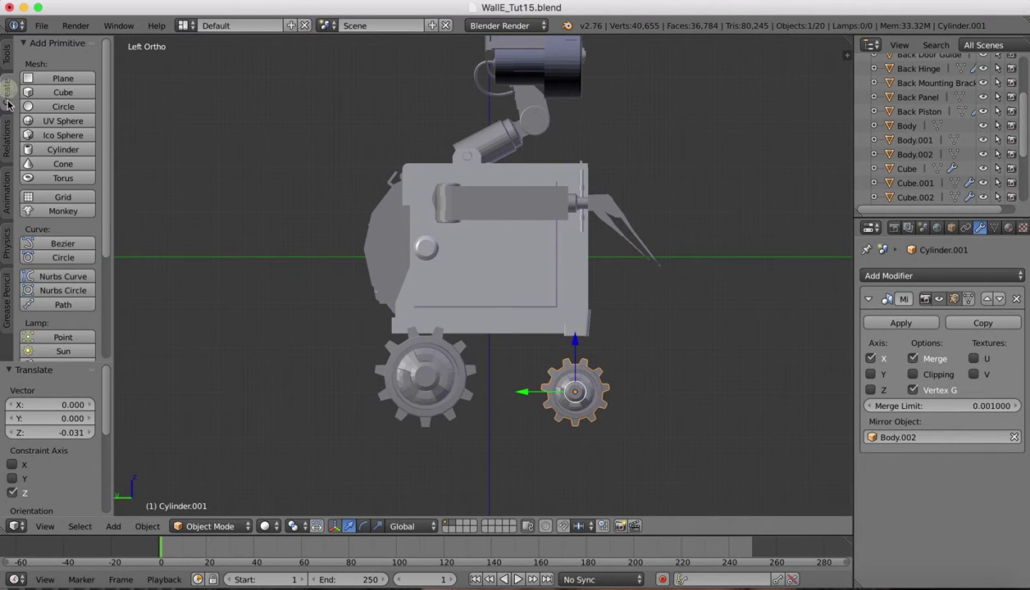
click(59, 150)
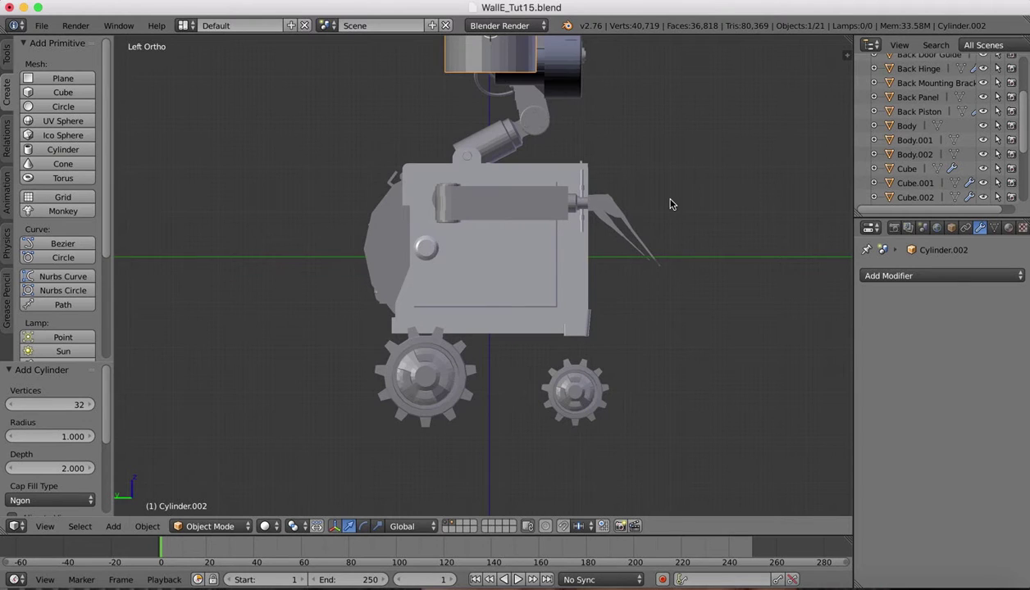
scroll(669, 204, left, 5)
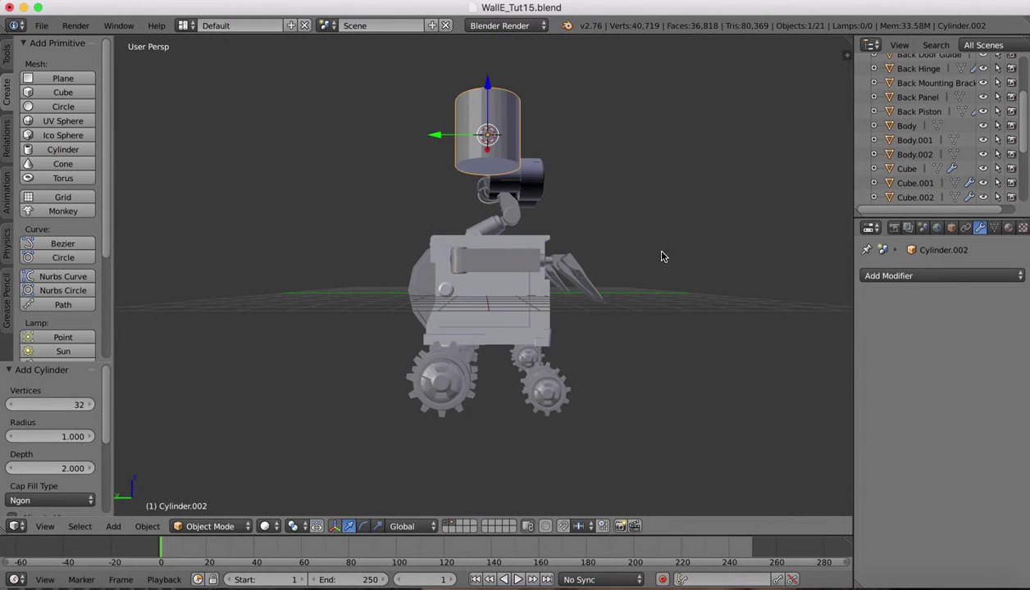
click(45, 526)
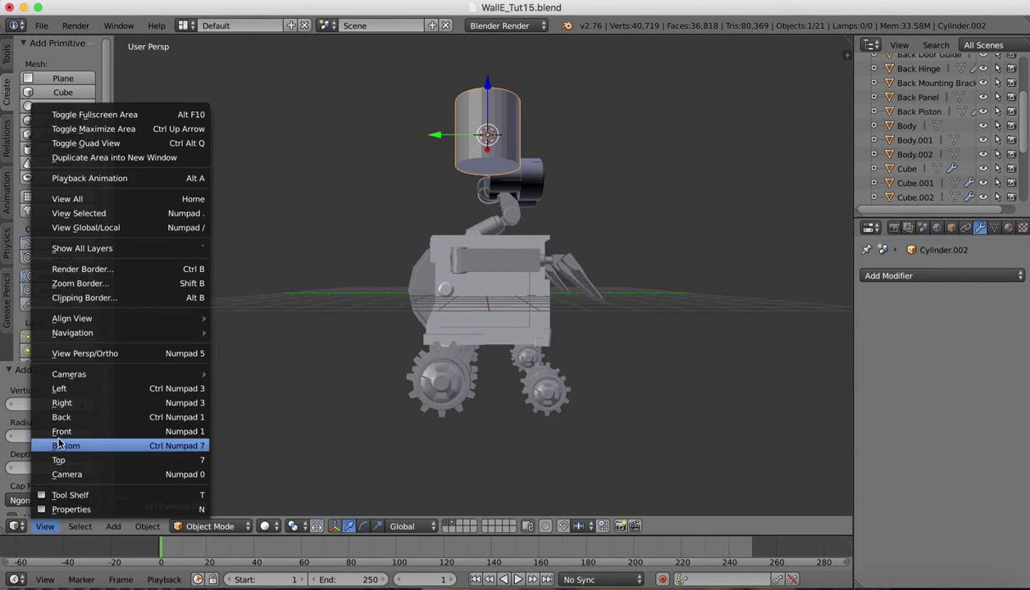
click(60, 389)
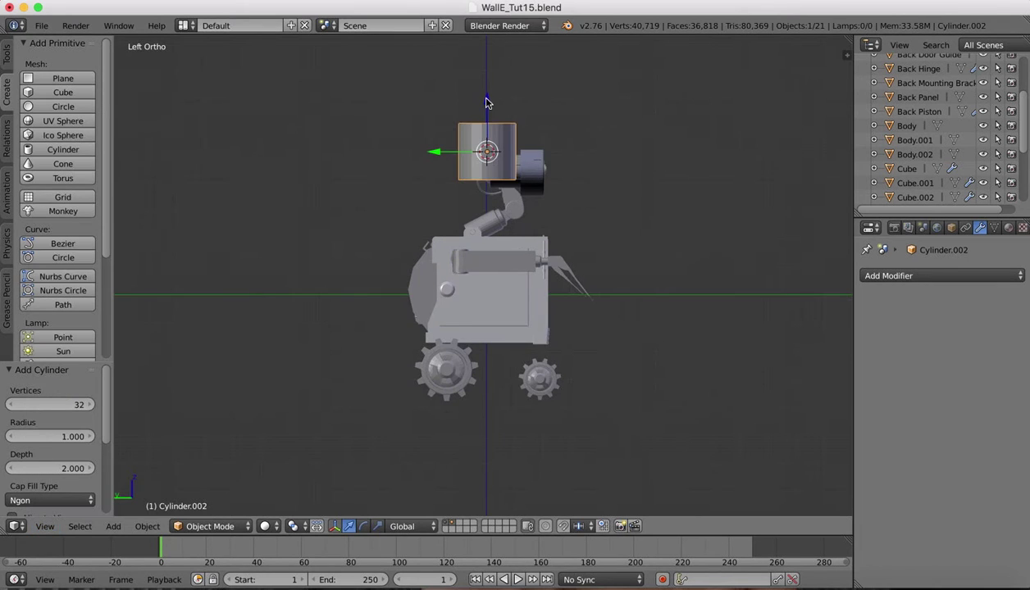
drag(489, 102, 508, 287)
click(509, 326)
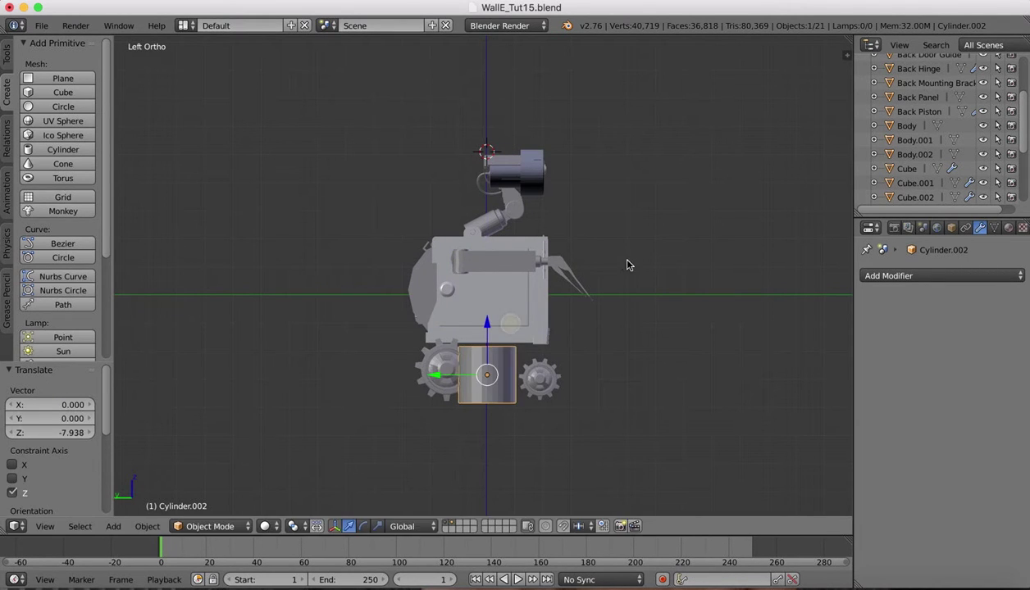
- Shrink the new cylinder to 0.420 and rotate it 90° about X
key(s)
click(541, 324)
key(r)
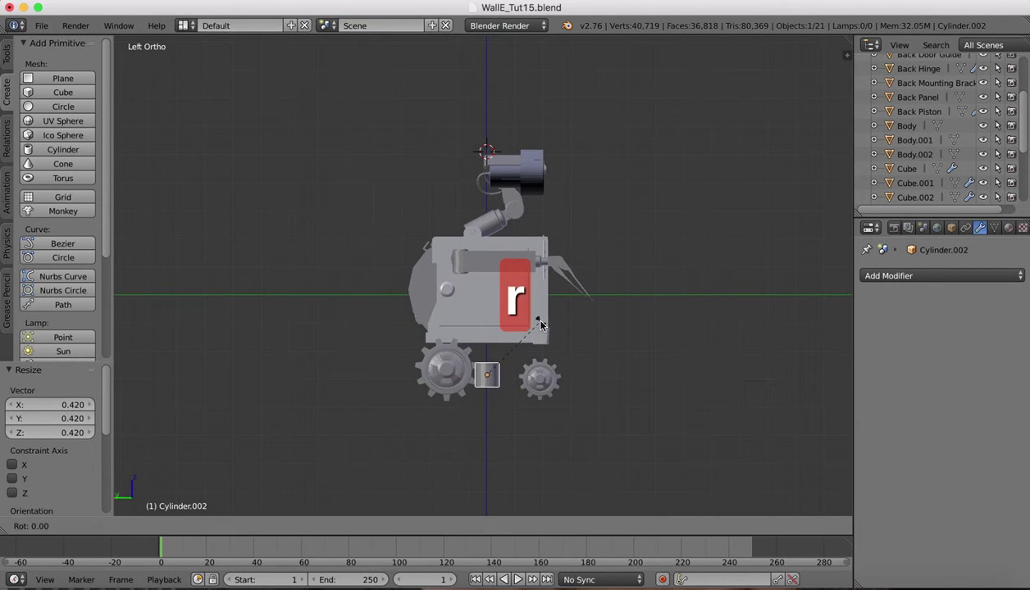
key(y)
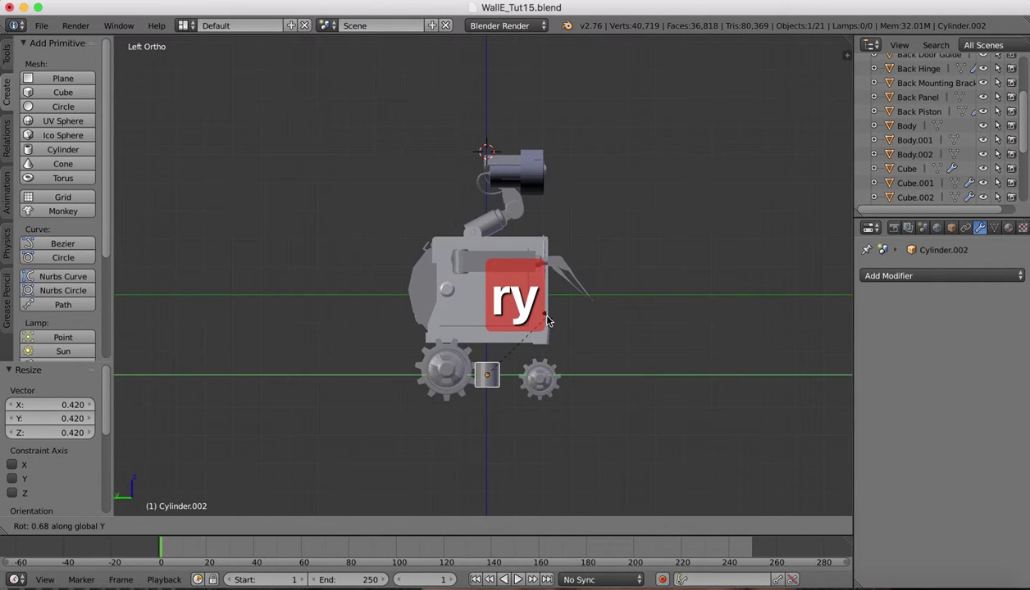
key(z)
text(x)
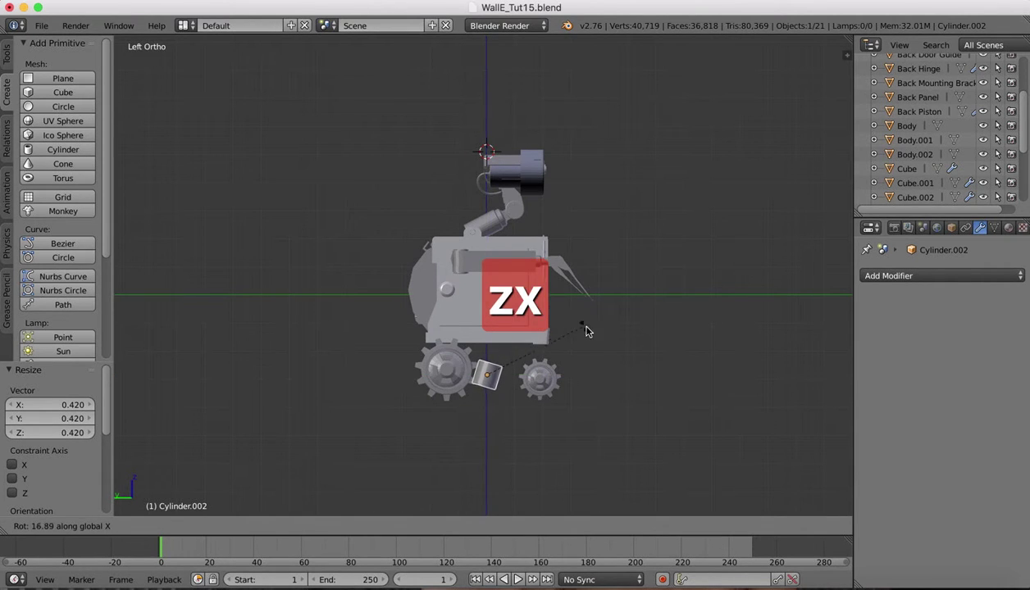
text(90)
key(Return)
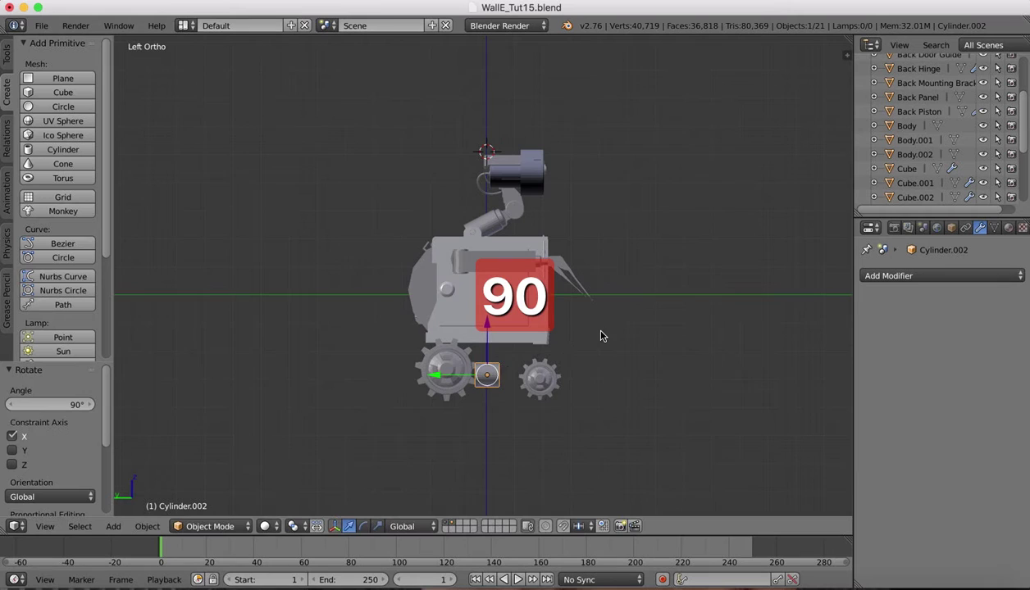
- Move the cylinder -0.382 along Y, checking its placement from the left view
key(g)
key(y)
click(443, 377)
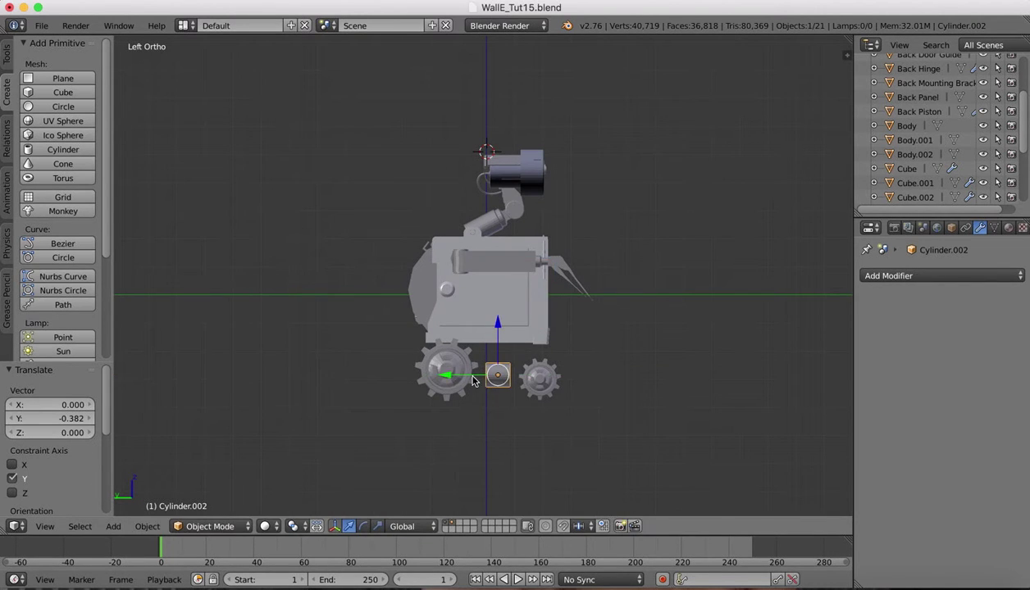
middle_drag(467, 371, 478, 365)
scroll(476, 358, up, 3)
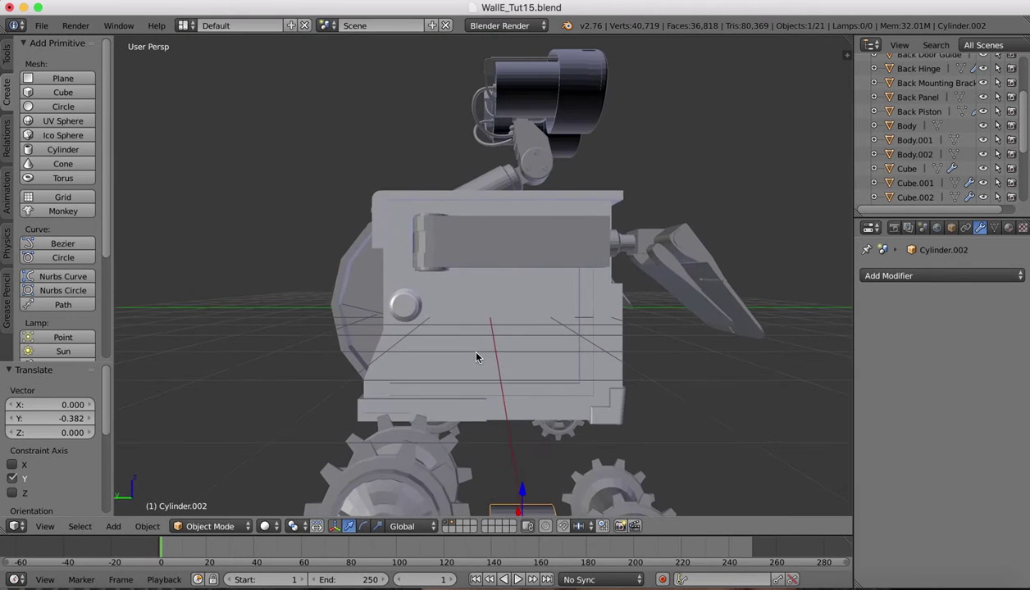
click(49, 528)
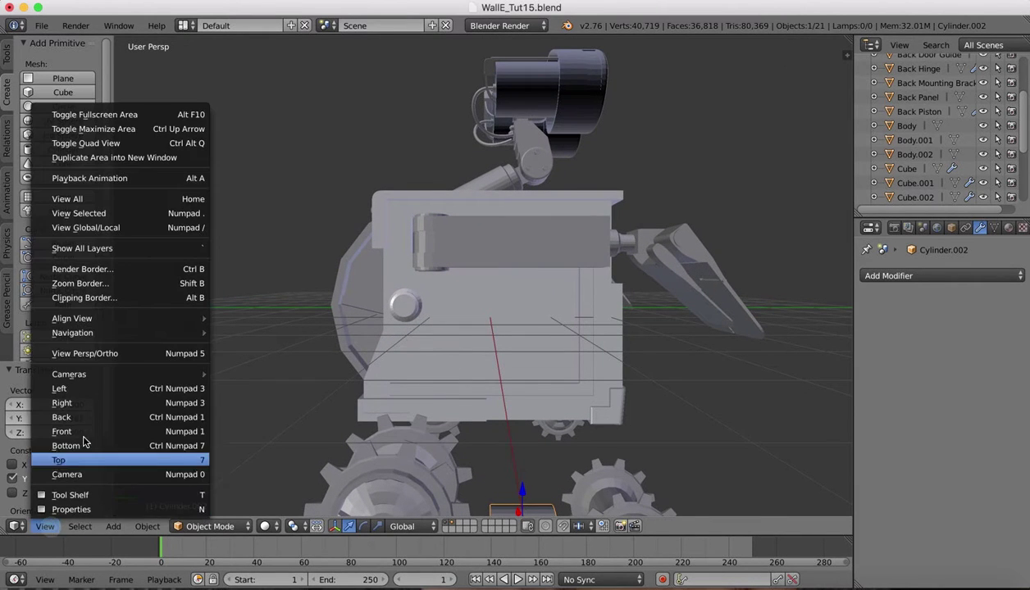
click(71, 392)
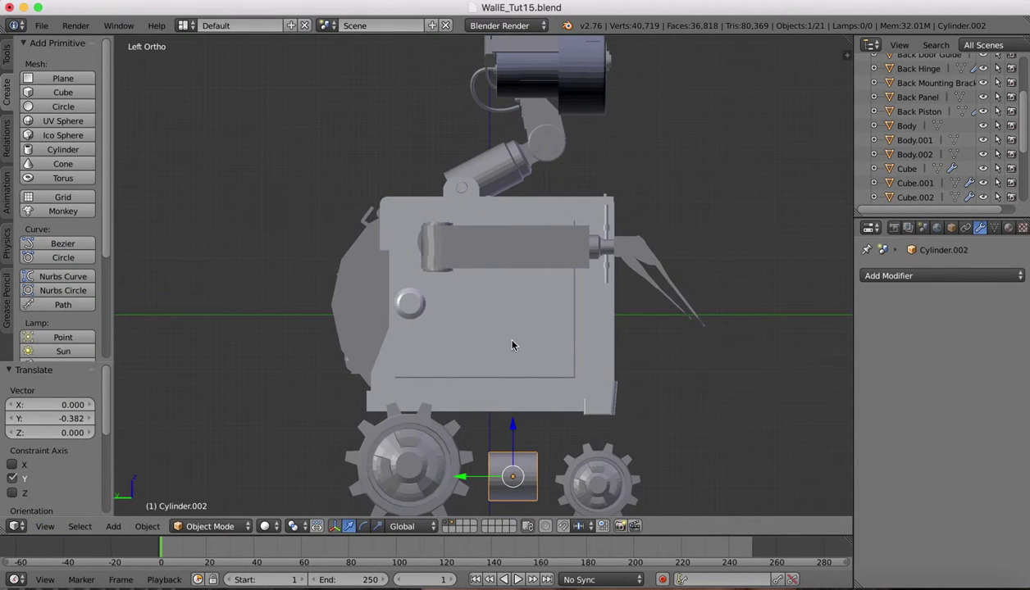
scroll(509, 347, down, 5)
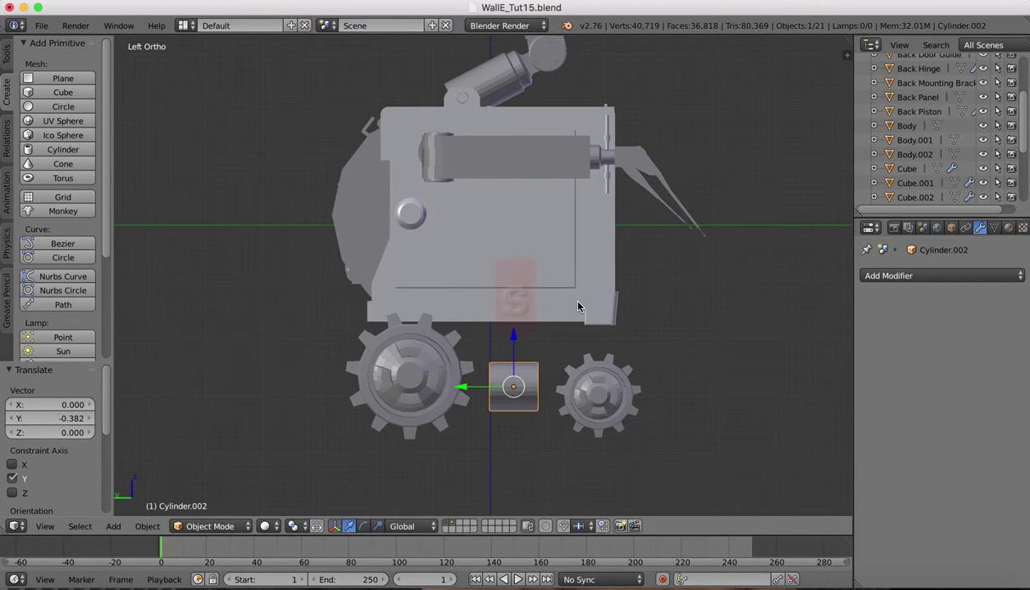
- Scale the cylinder to 0.721 and bring the reference images forward
key(s)
click(560, 328)
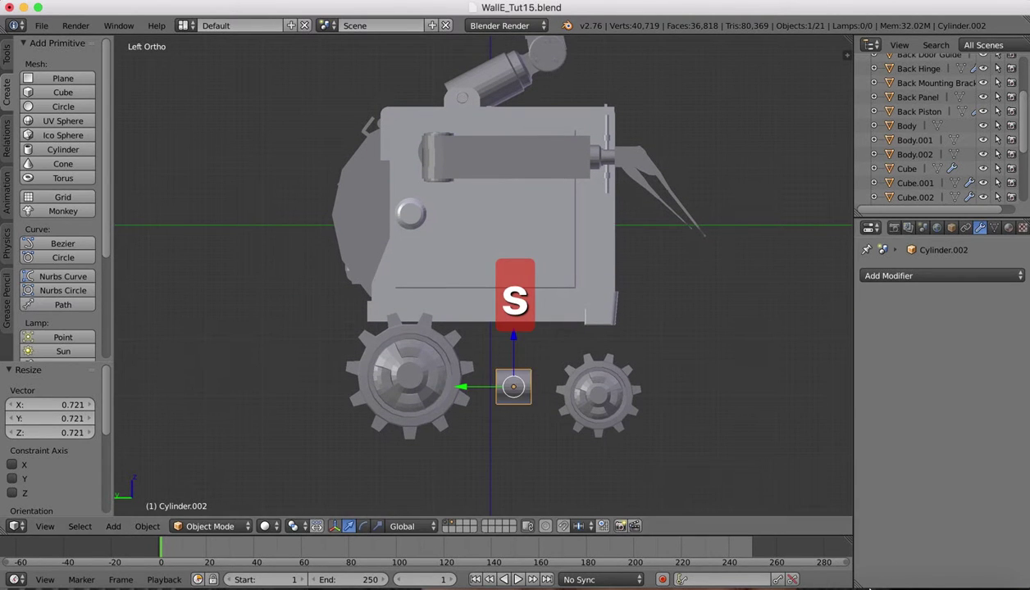
click(858, 583)
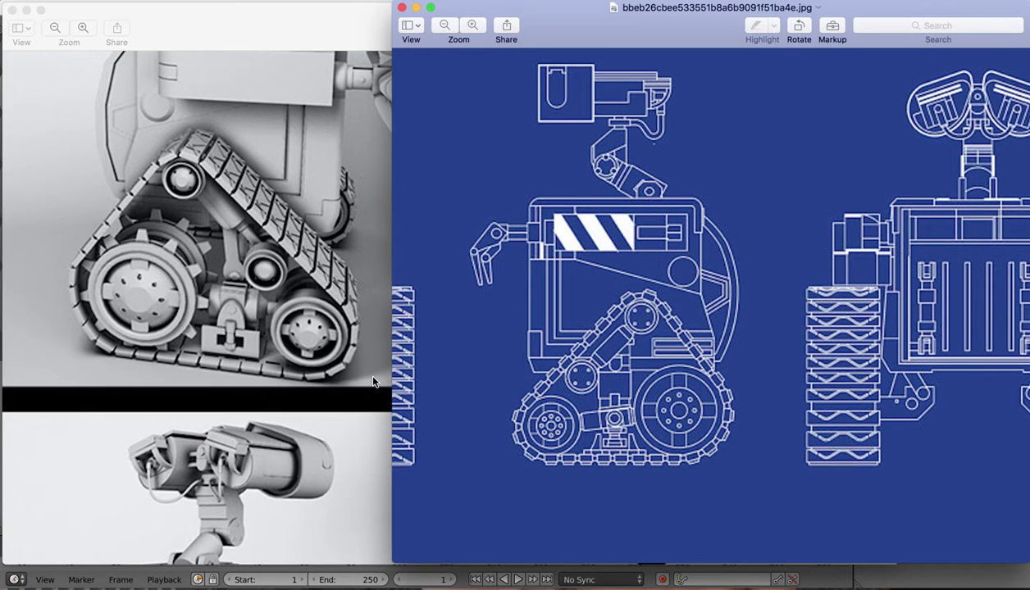
- Switch from the Preview references back to the Blender window
mouse_move(830, 583)
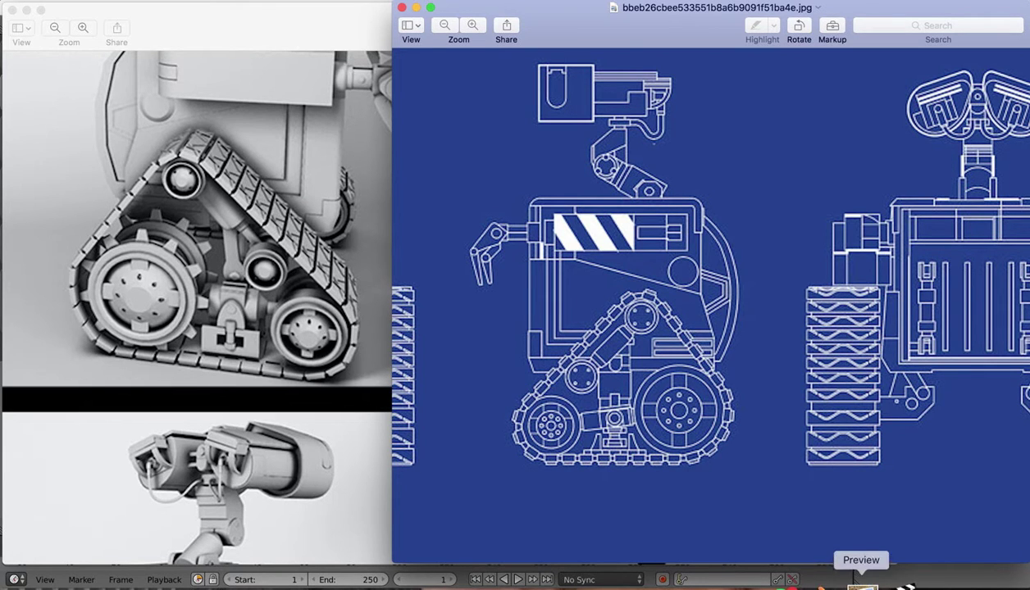
click(829, 583)
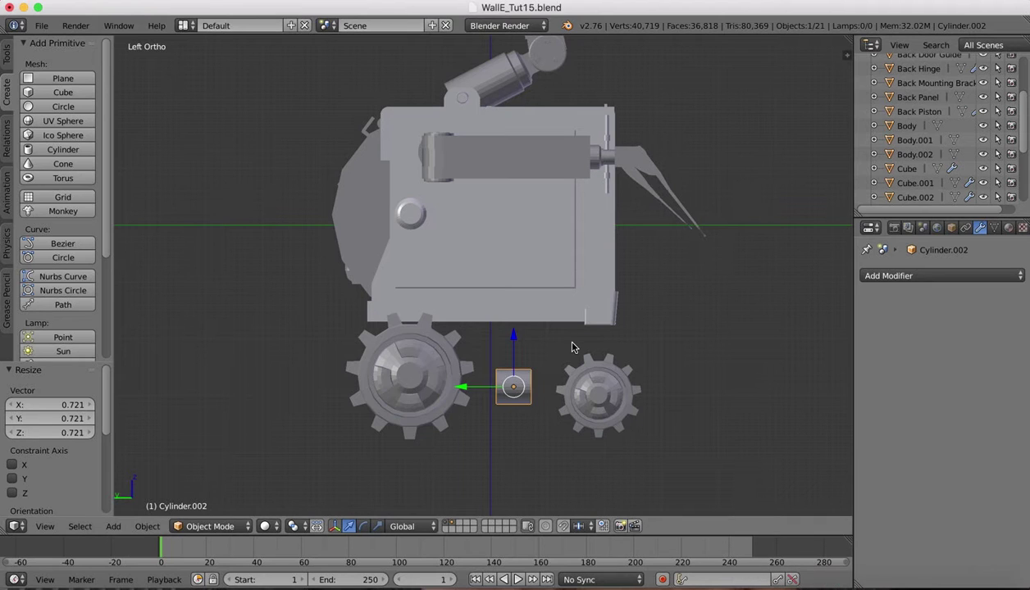
- Nudge Cylinder.002 -0.025 along Y and -0.038 along Z, then enter Edit Mode
drag(462, 389, 463, 392)
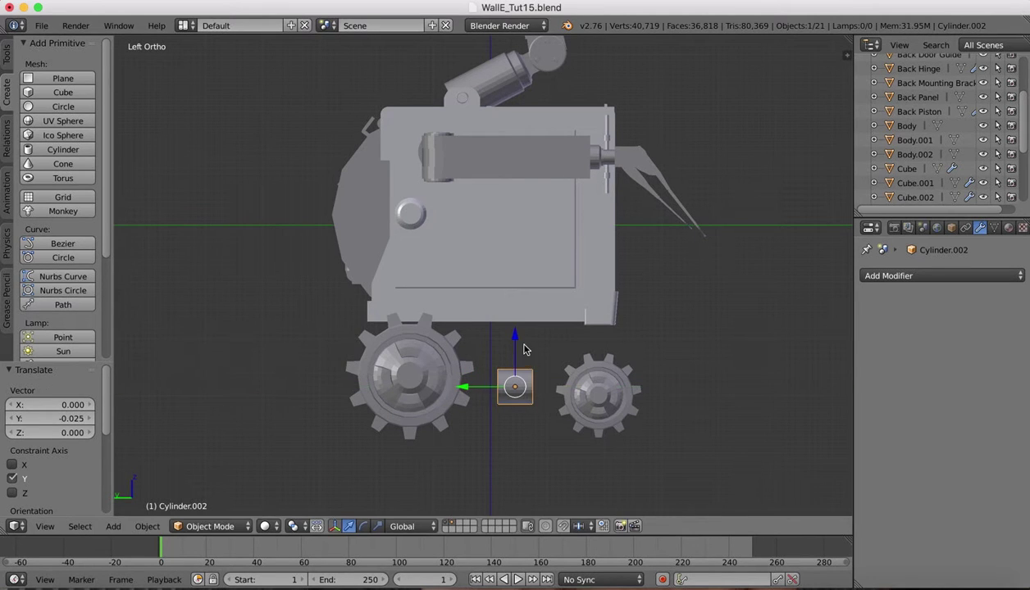
drag(516, 337, 517, 344)
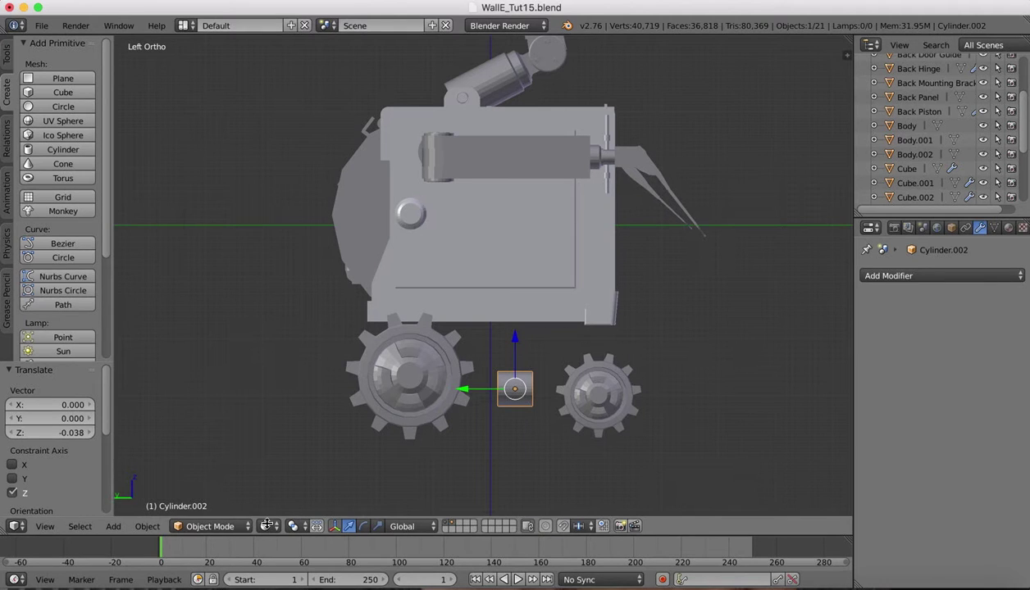
click(205, 527)
click(203, 493)
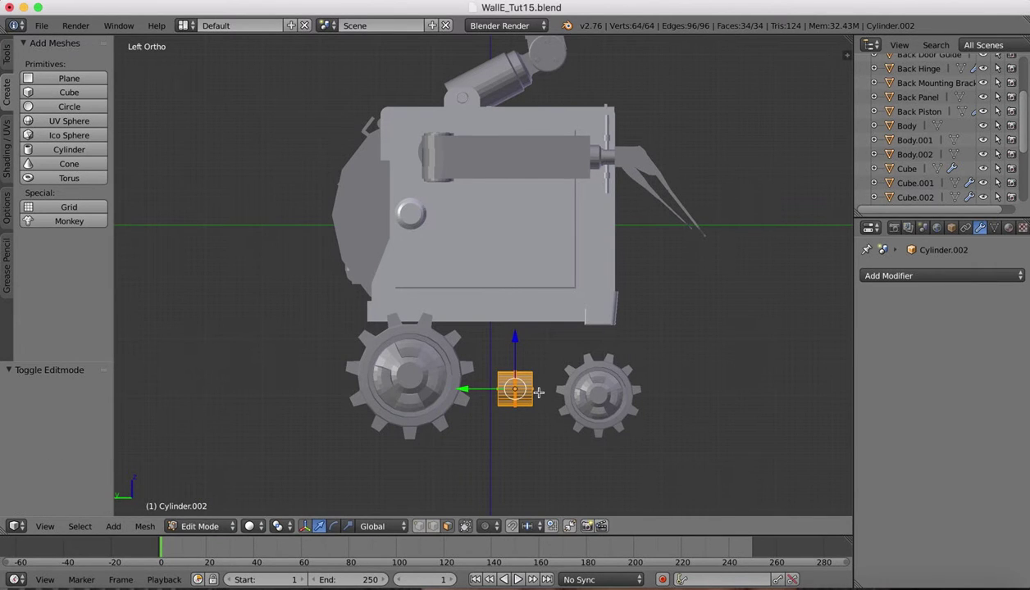
- In face select, extrude the cylinder's end face and narrow it to 0.687
scroll(538, 394, up, 2)
middle_drag(538, 393, 540, 391)
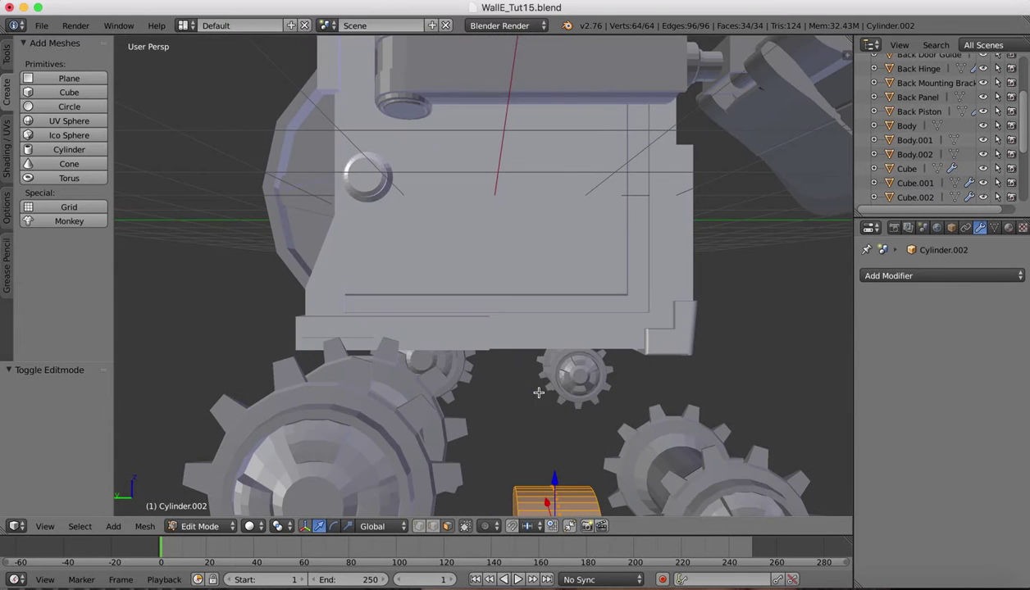
click(45, 526)
click(66, 391)
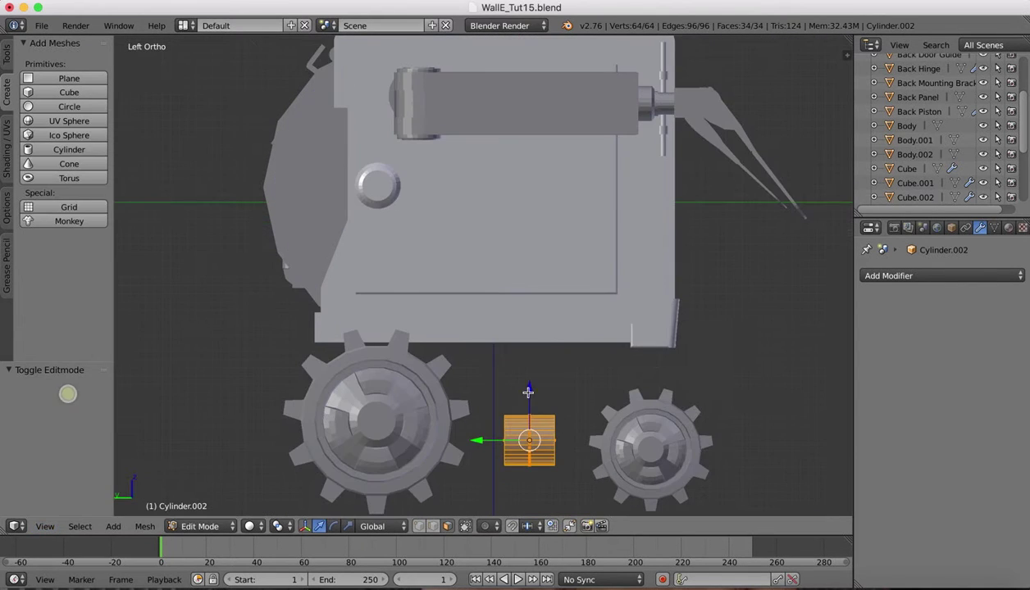
scroll(541, 413, down, 5)
scroll(541, 413, right, 3)
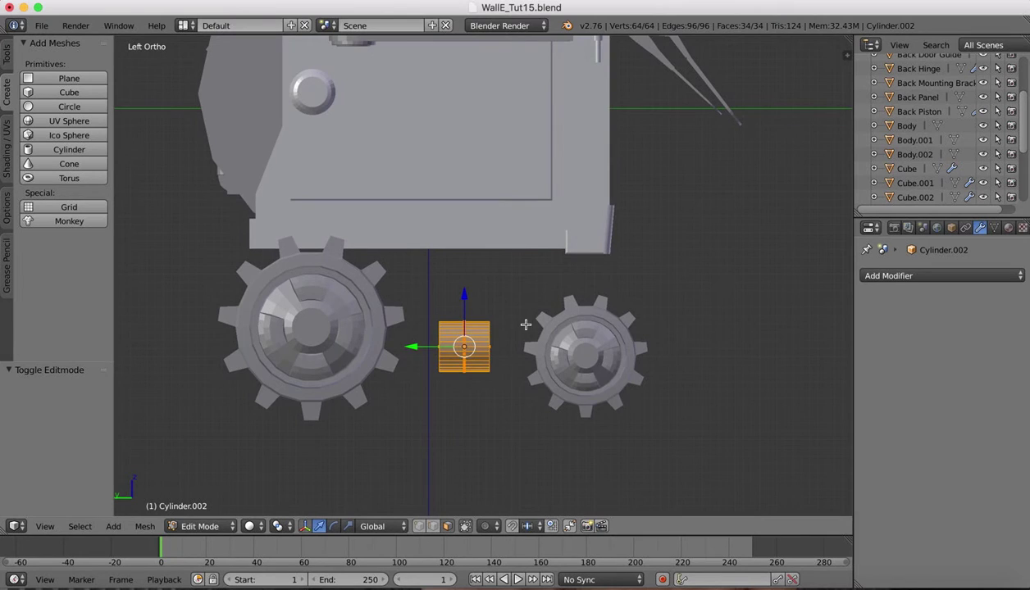
middle_drag(525, 325, 526, 324)
click(447, 526)
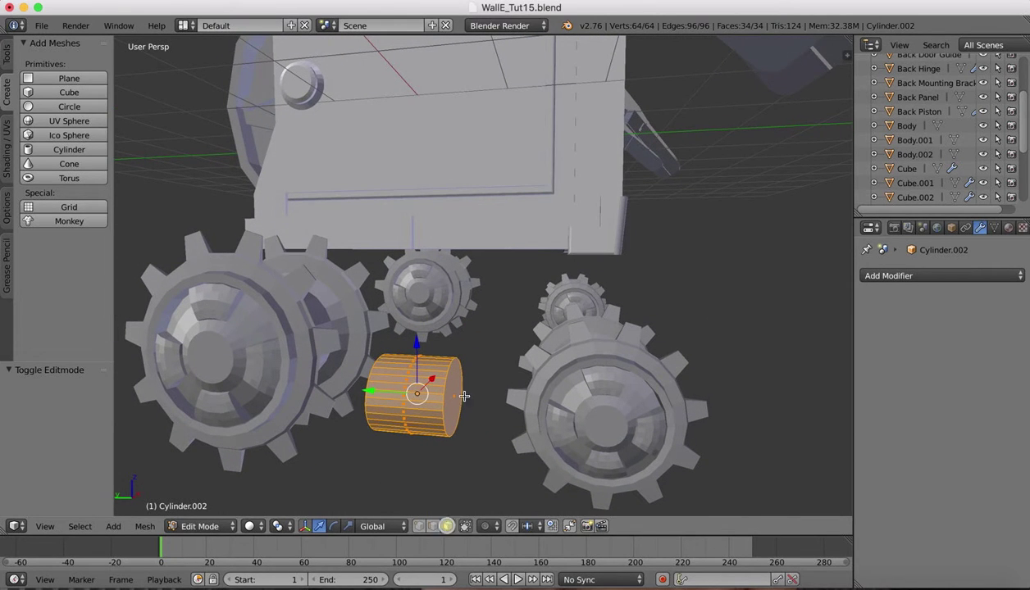
right_click(453, 385)
key(e)
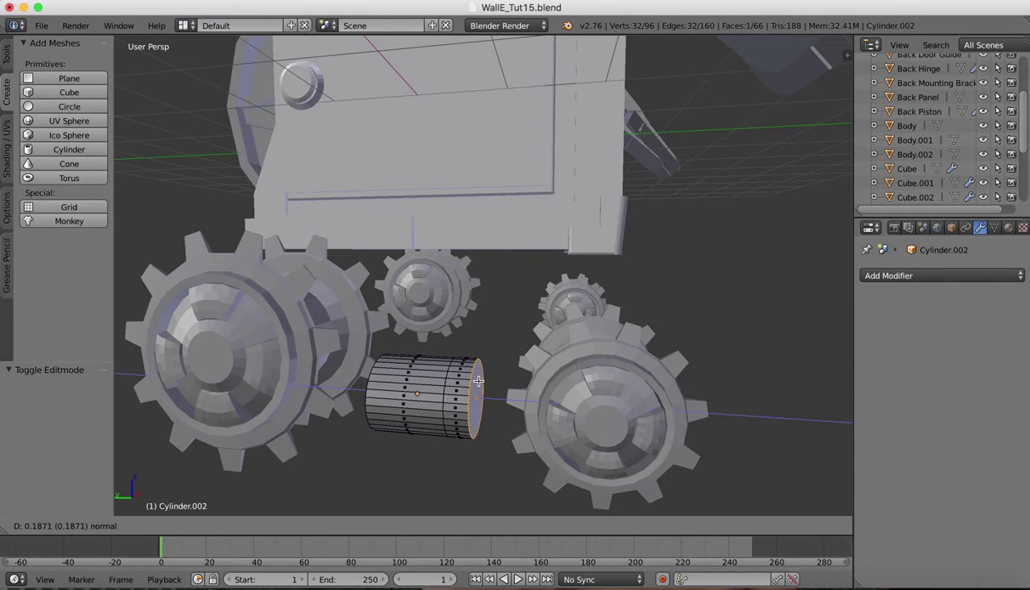
click(477, 381)
key(s)
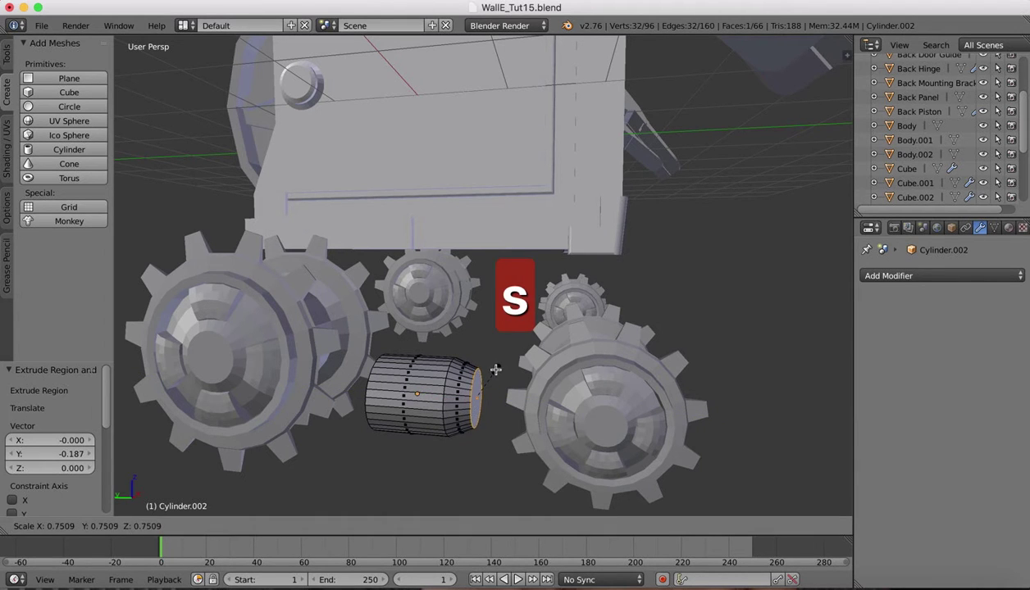
click(494, 371)
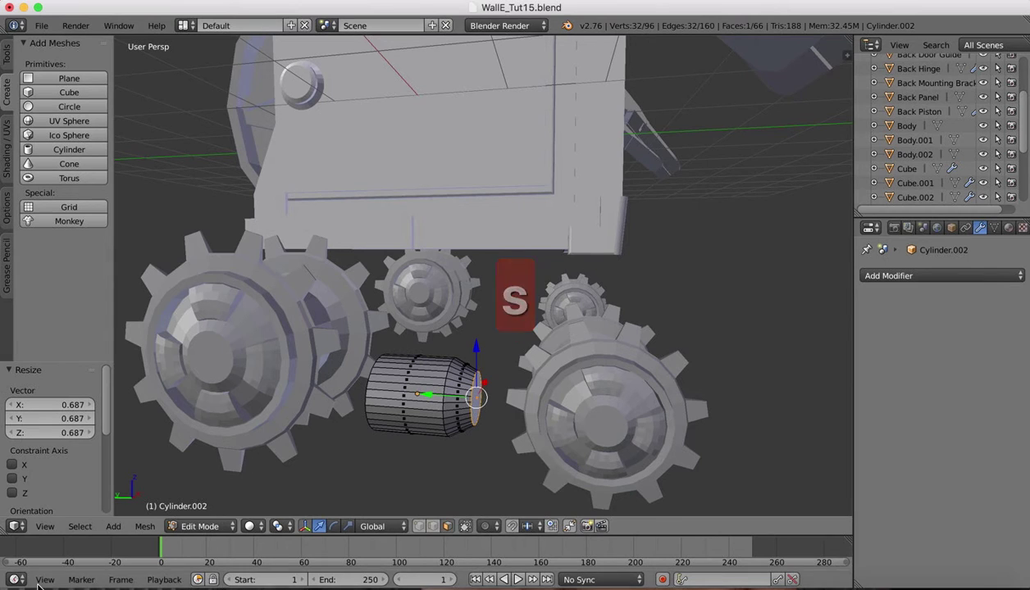
- In left view, shift the end face slightly along Y and shrink it to 0.867
click(45, 526)
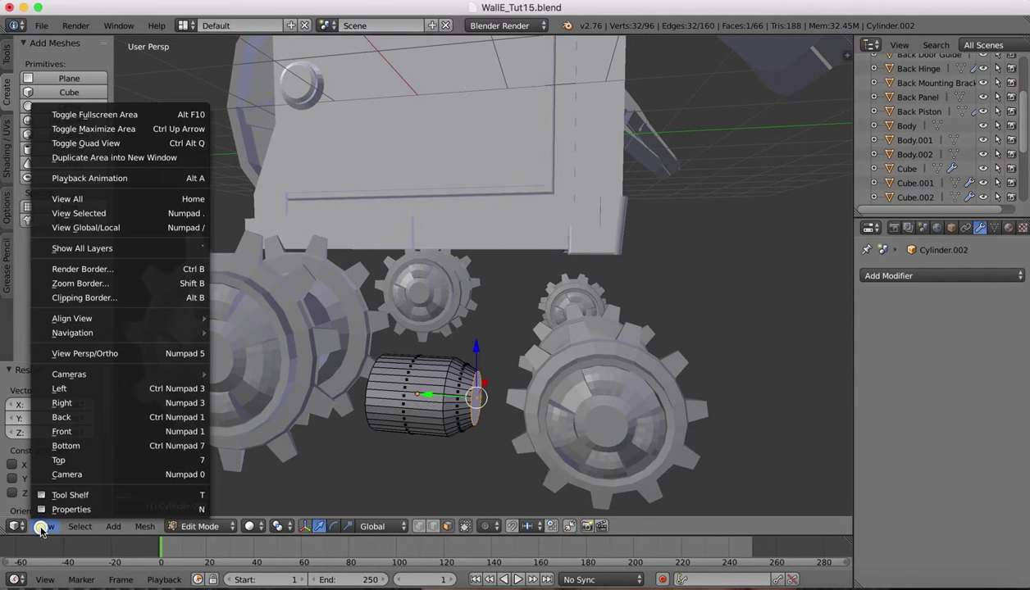
click(61, 389)
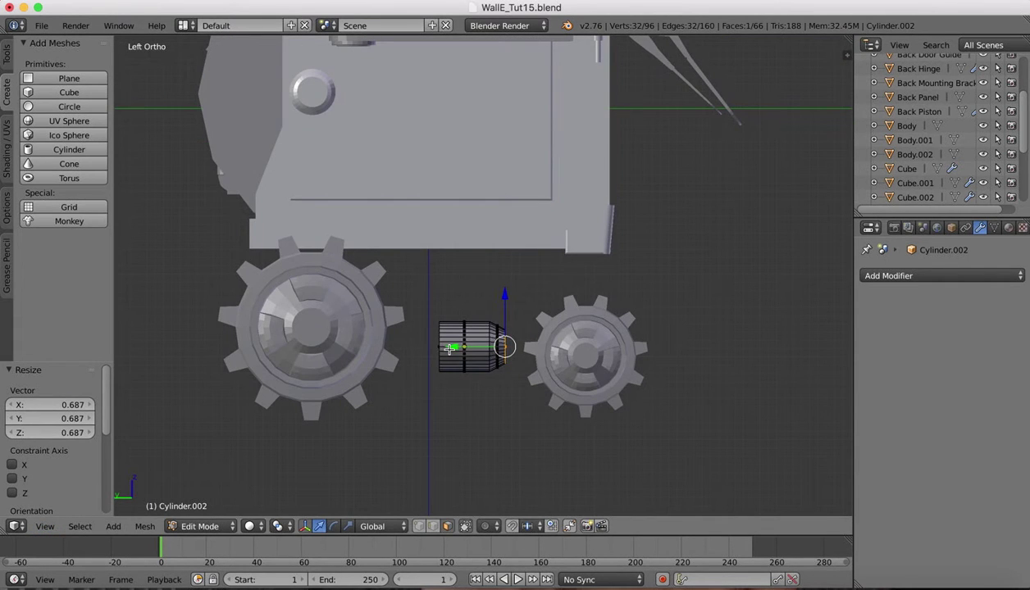
drag(452, 348, 454, 349)
key(s)
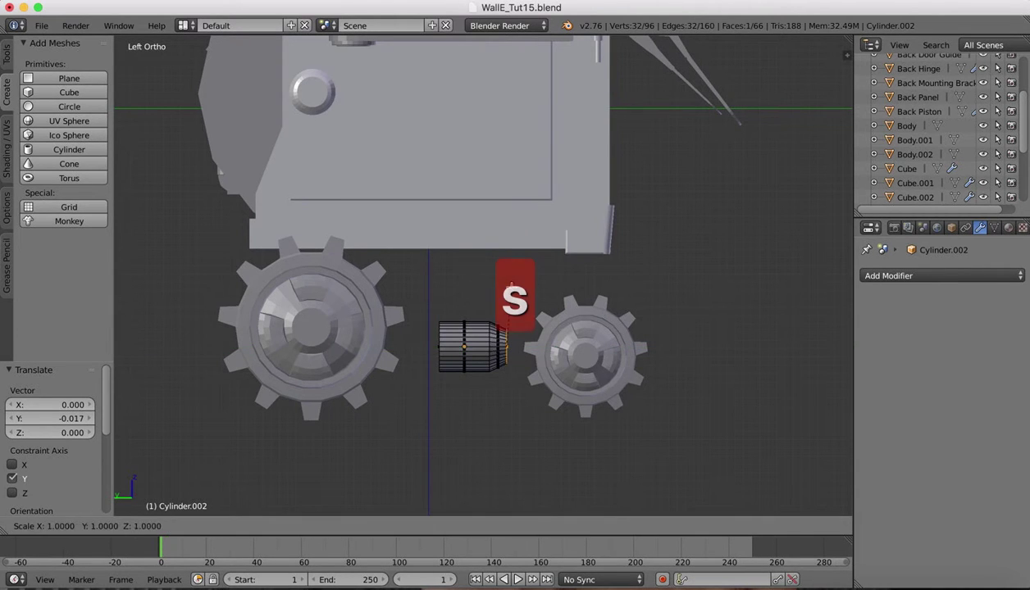
click(506, 347)
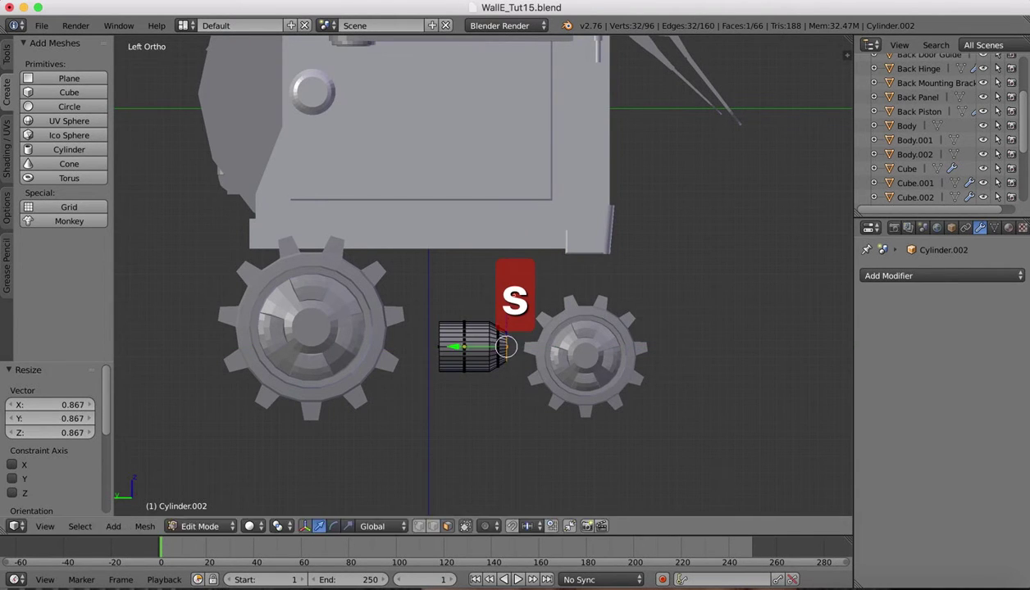
- Extrude the end again, narrow it to 0.612, and extrude a long shaft into the small gear
key(e)
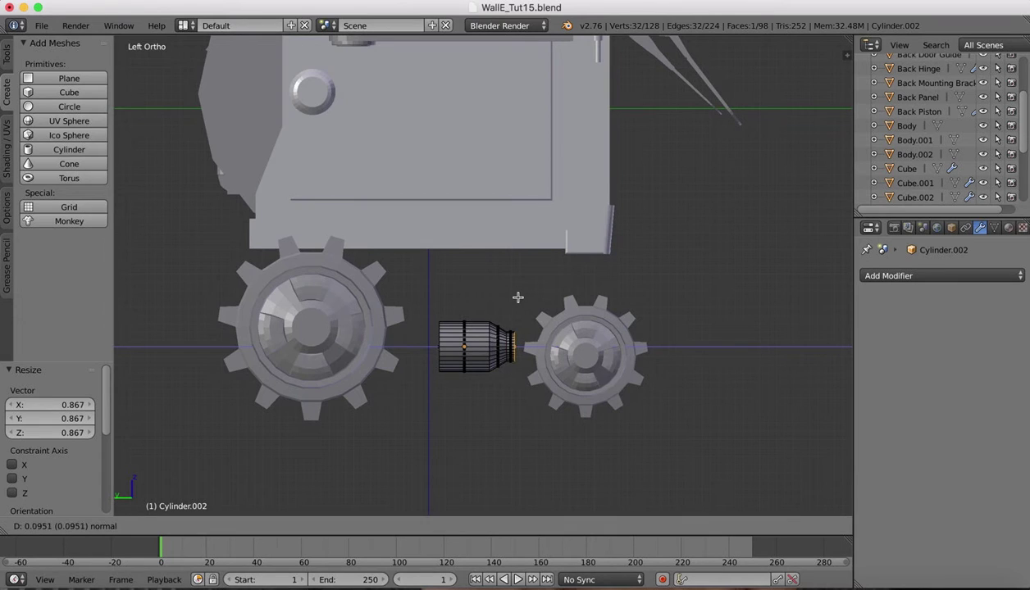
click(516, 296)
key(s)
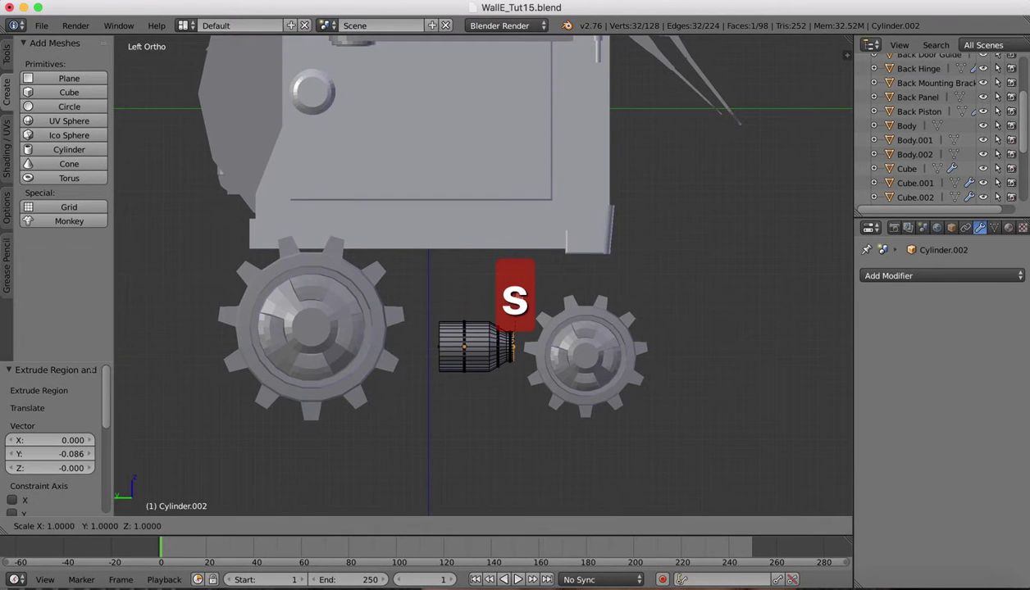
click(516, 319)
key(e)
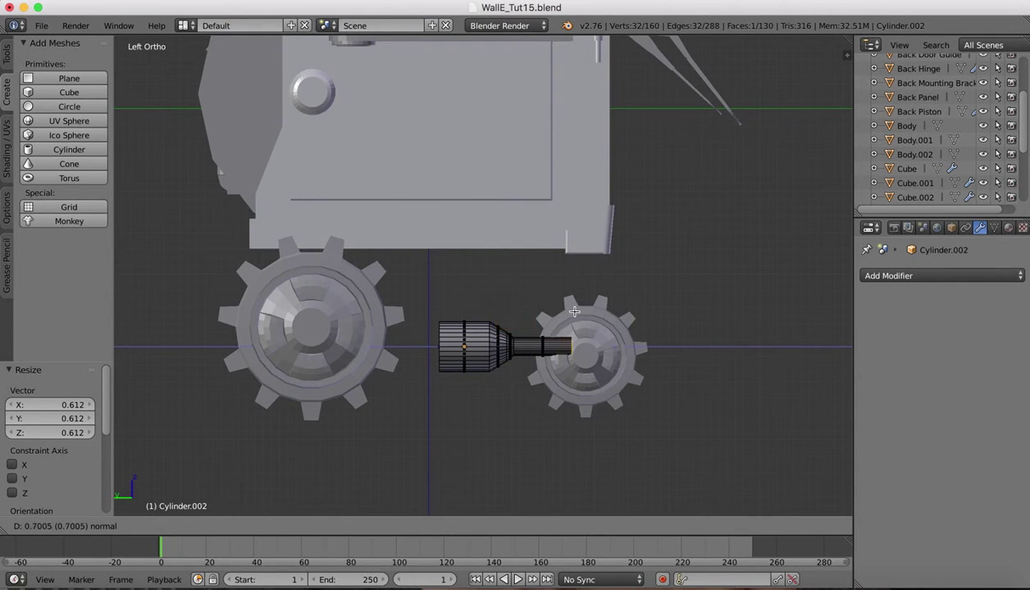
click(558, 312)
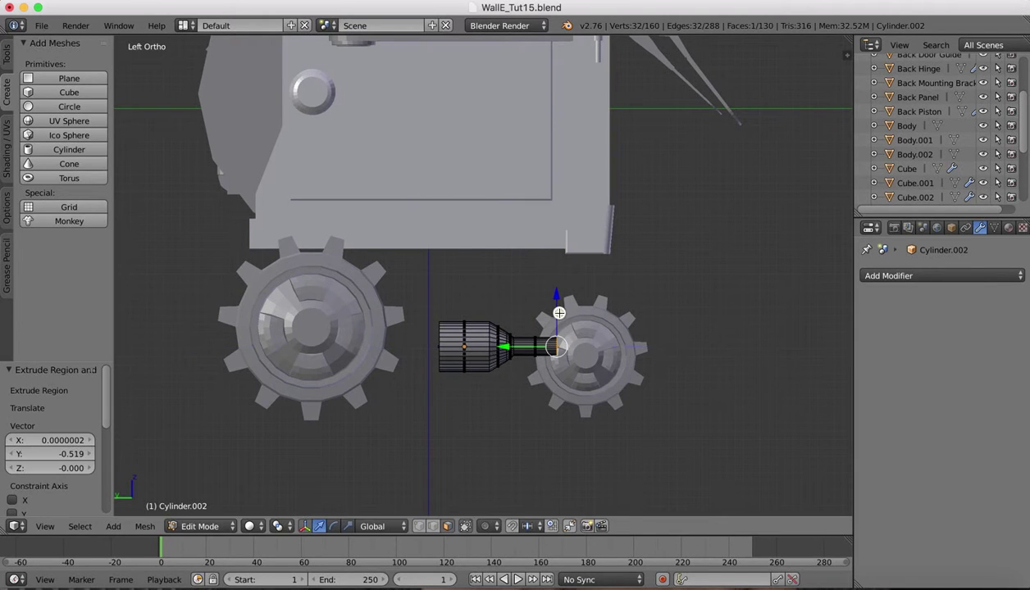
click(45, 526)
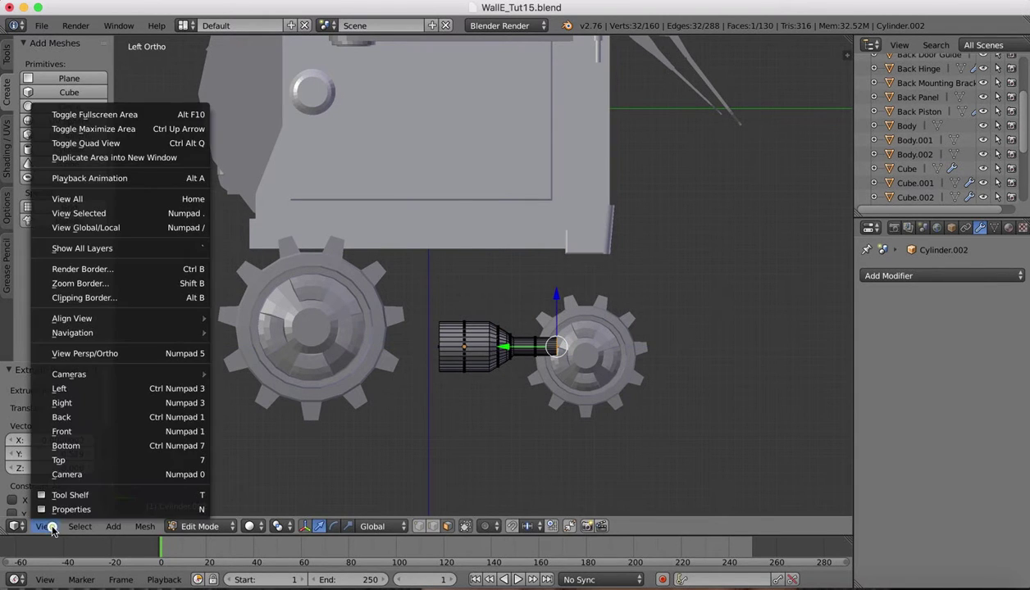
- In front view, return to Object Mode and slide the cylinder 0.605 along X
click(62, 433)
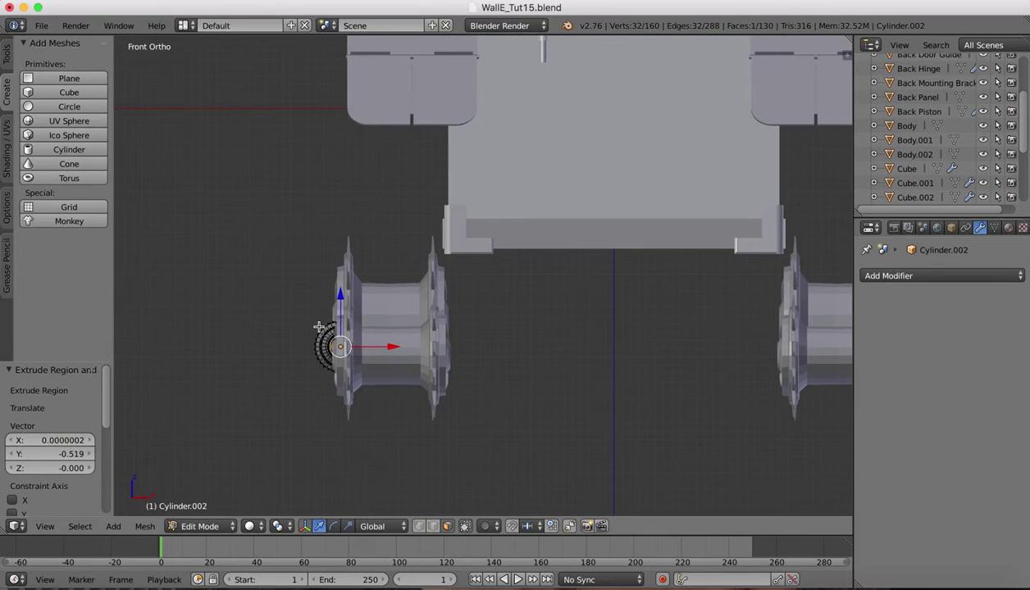
drag(393, 346, 402, 346)
click(205, 526)
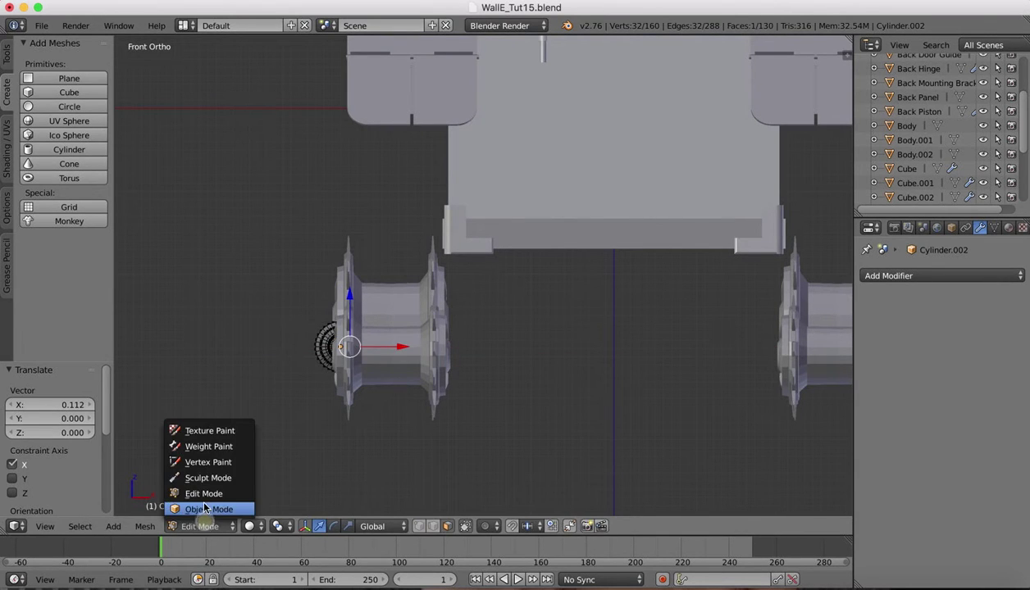
click(202, 507)
drag(393, 348, 441, 347)
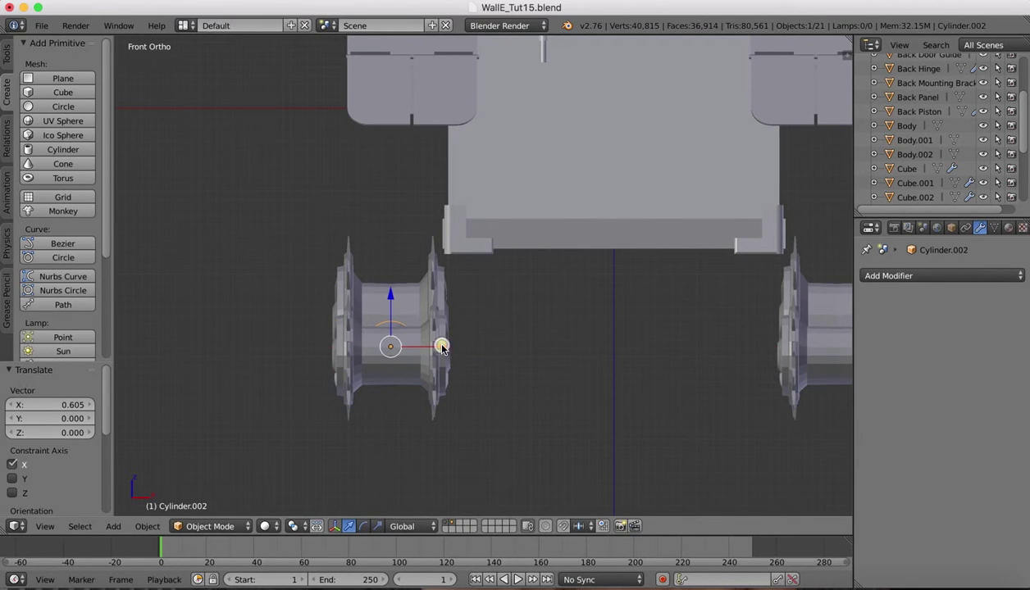
- Switch to the left side view and re-enter Edit Mode on the cylinder
click(59, 531)
click(65, 390)
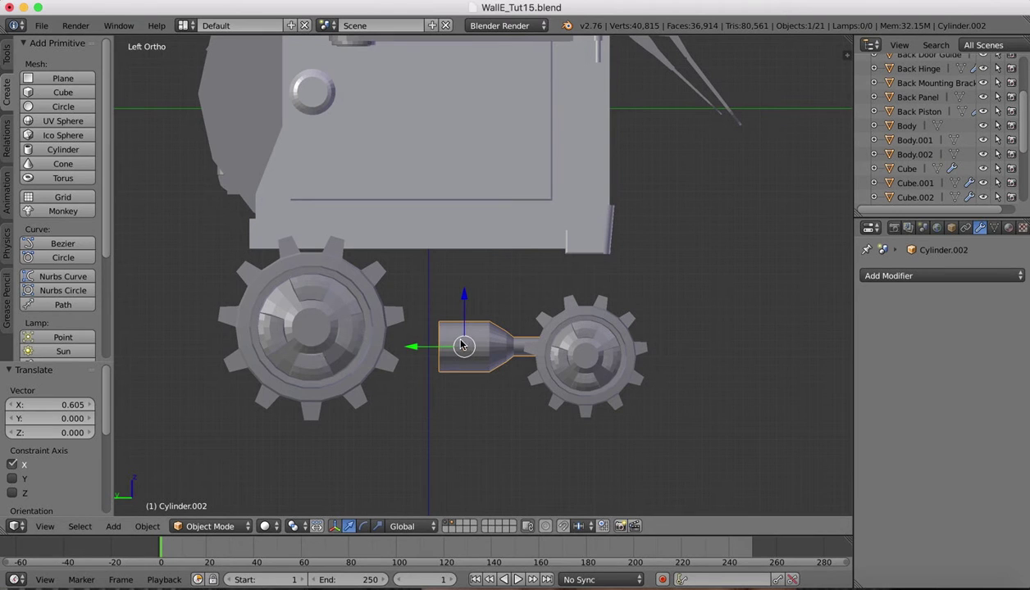
click(210, 526)
click(206, 500)
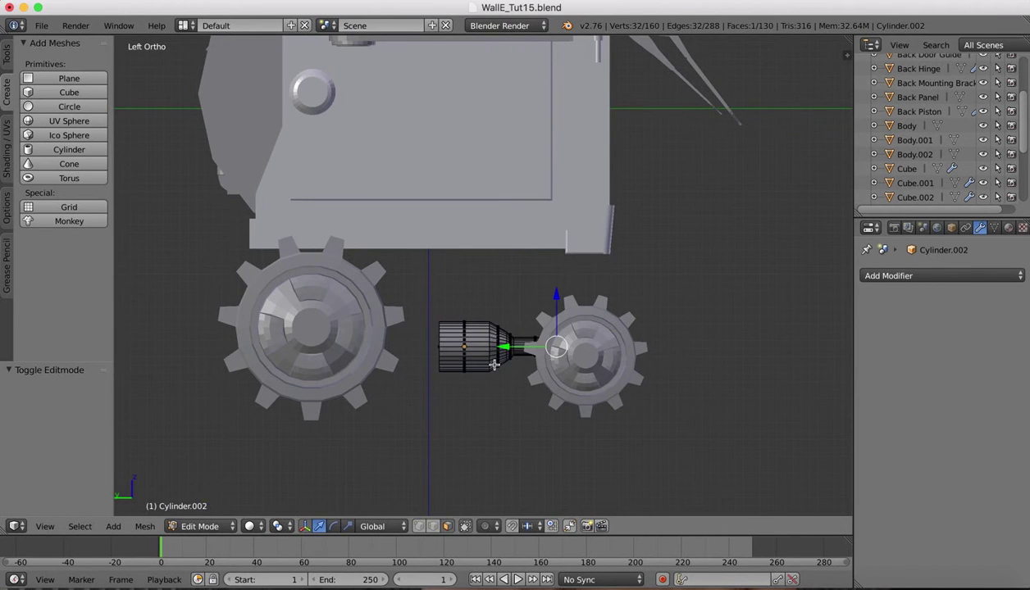
- Extrude the cylinder's outer end cap and shrink it to 0.472 scale
middle_drag(484, 358, 500, 376)
right_click(499, 376)
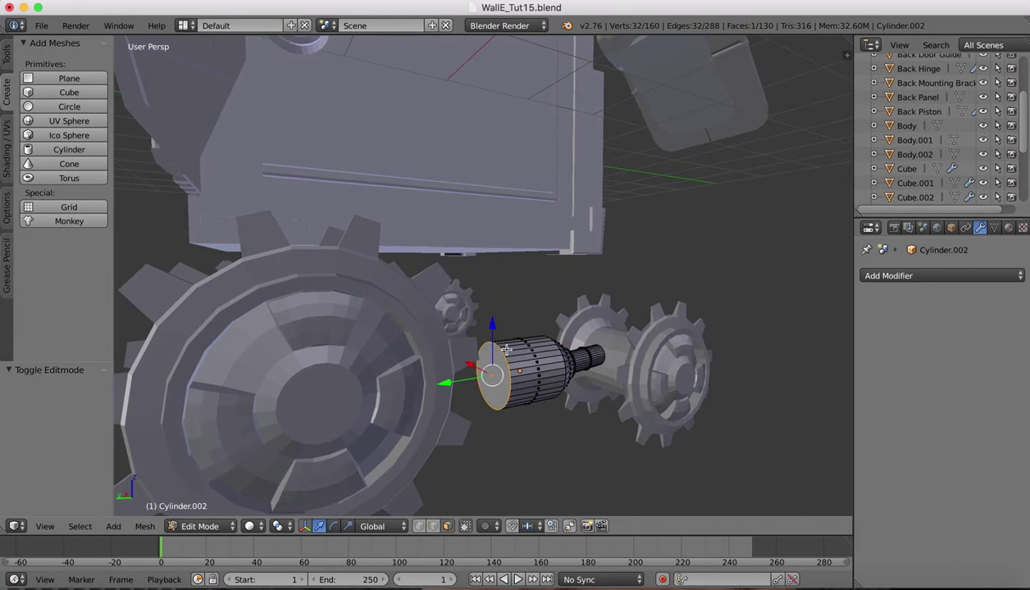
key(e)
click(472, 365)
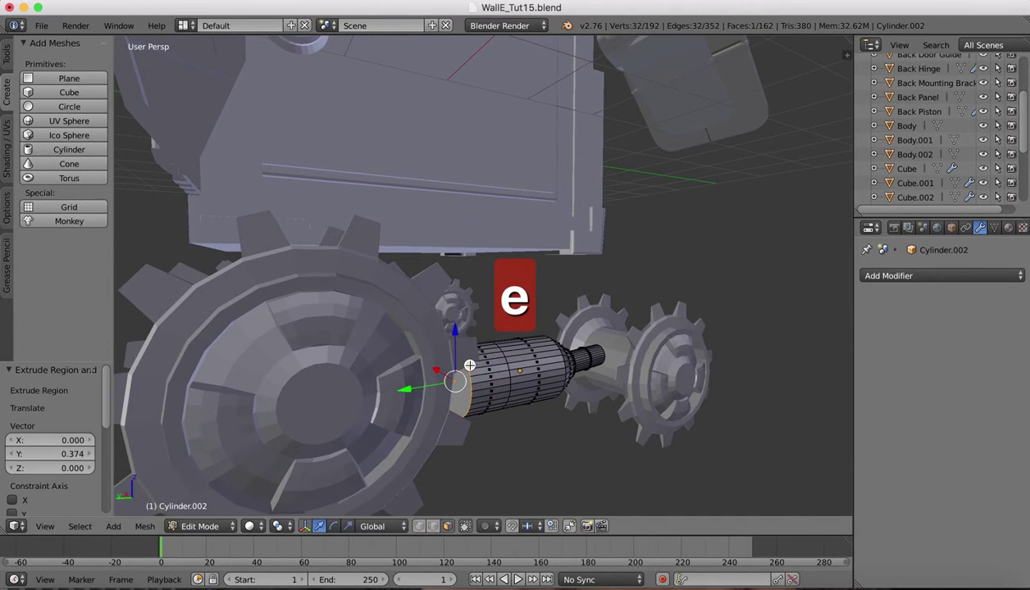
key(s)
click(464, 382)
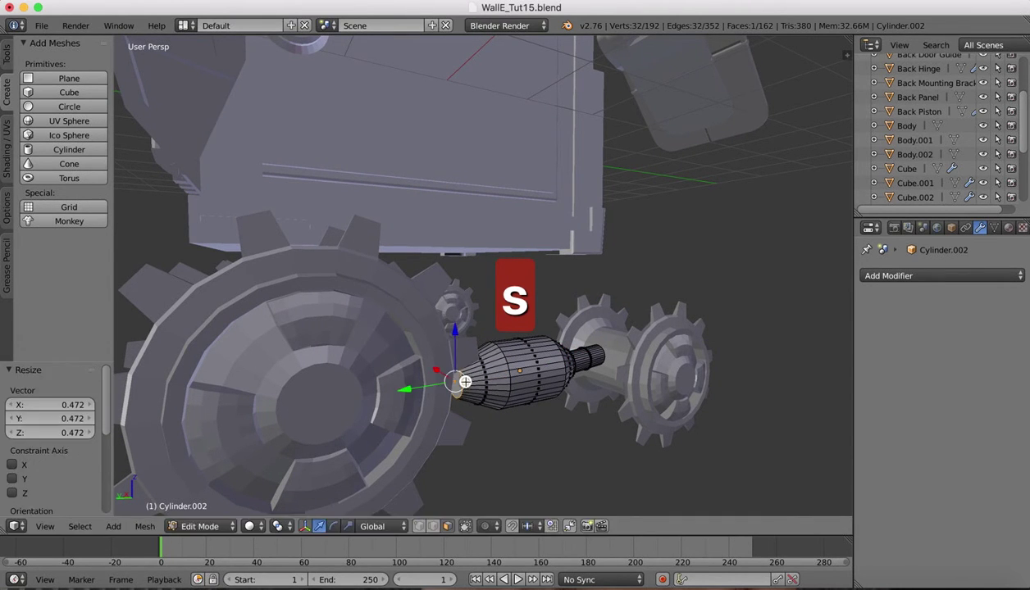
- Extrude a short narrowed ring, then a long 0.828 shaft from the left end toward the large gear
scroll(465, 381, up, 5)
middle_drag(465, 381, 444, 378)
key(e)
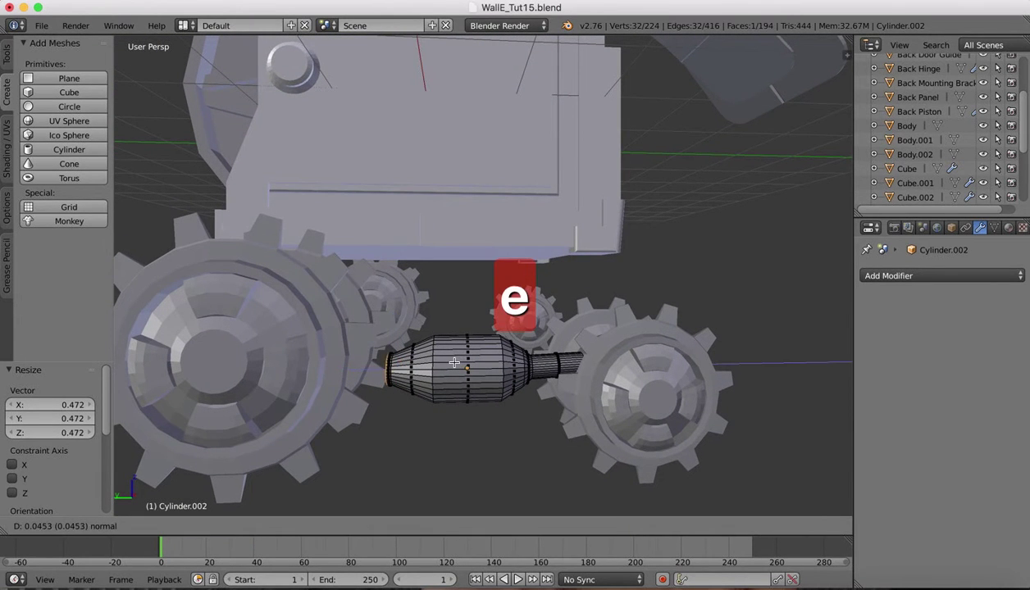
click(454, 361)
key(s)
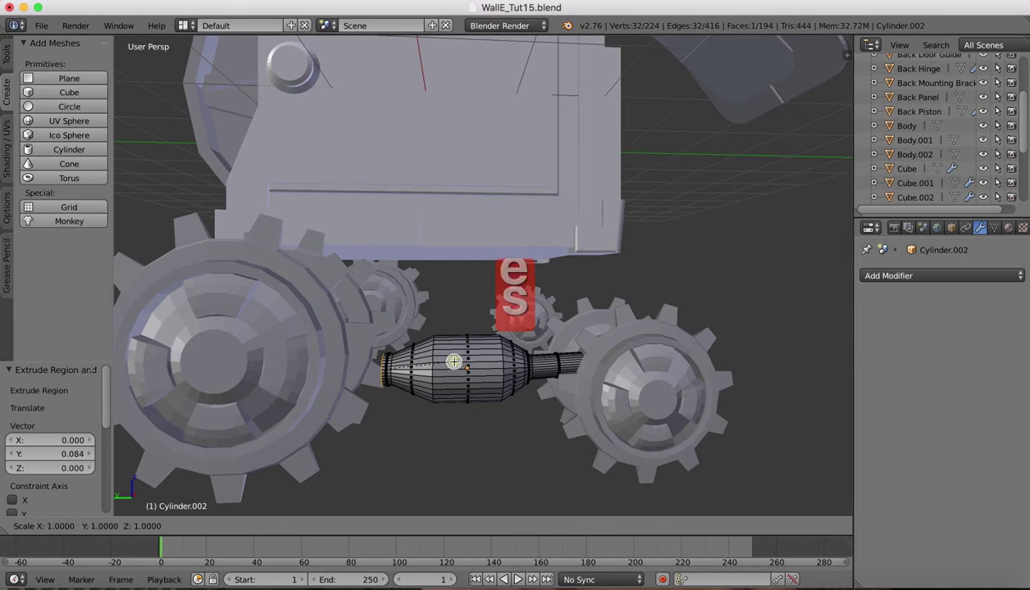
click(421, 379)
key(e)
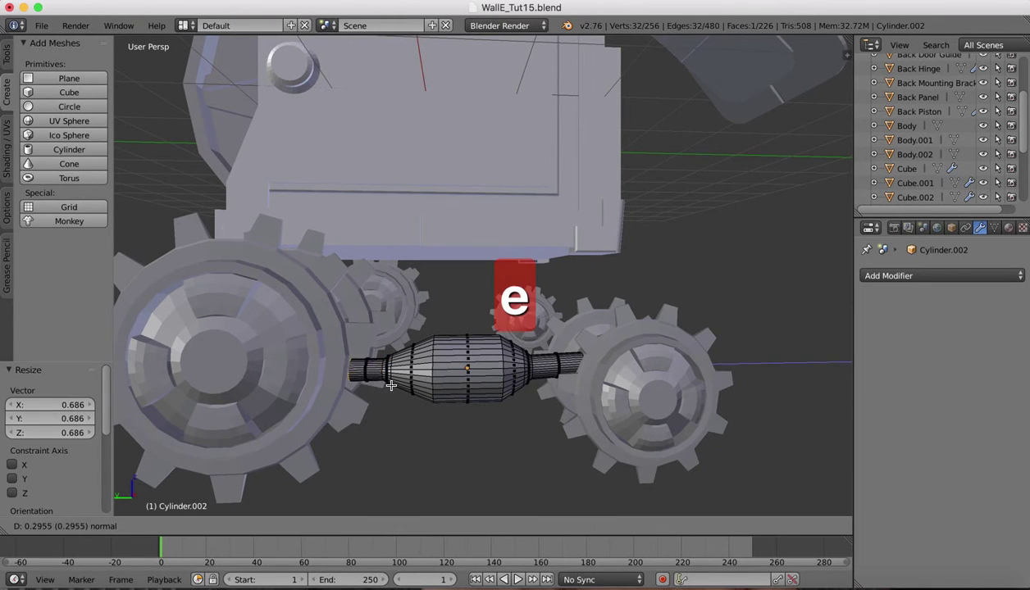
click(339, 382)
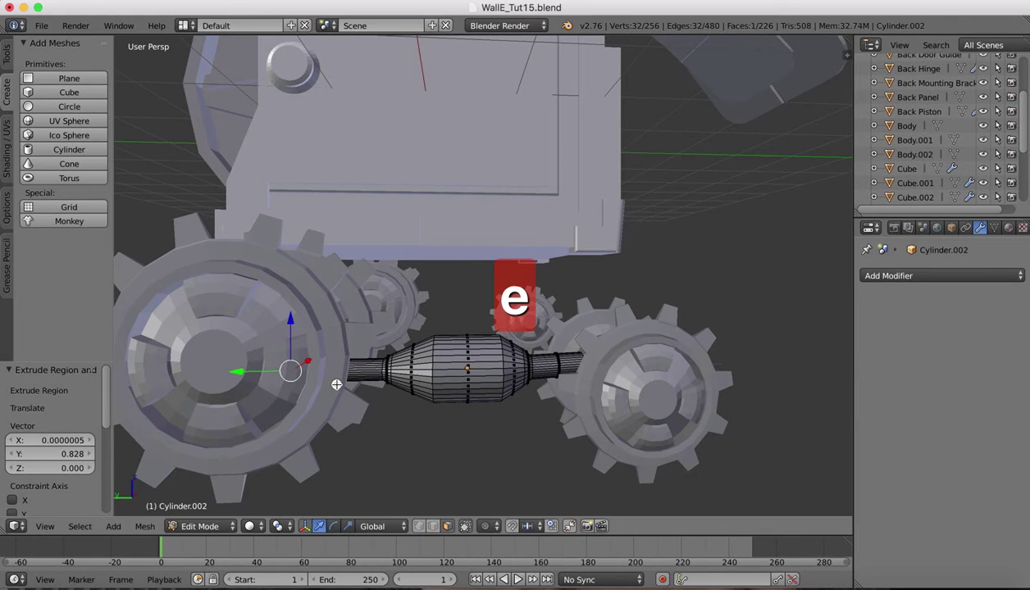
- Switch to Left view and bring up the WALL-E reference images in Preview
click(45, 525)
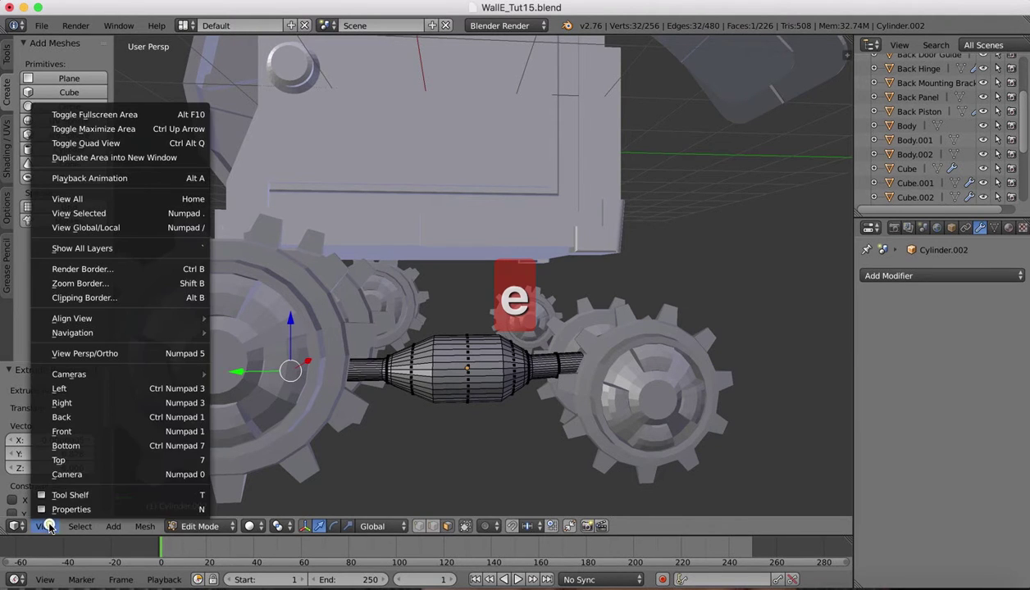
click(60, 389)
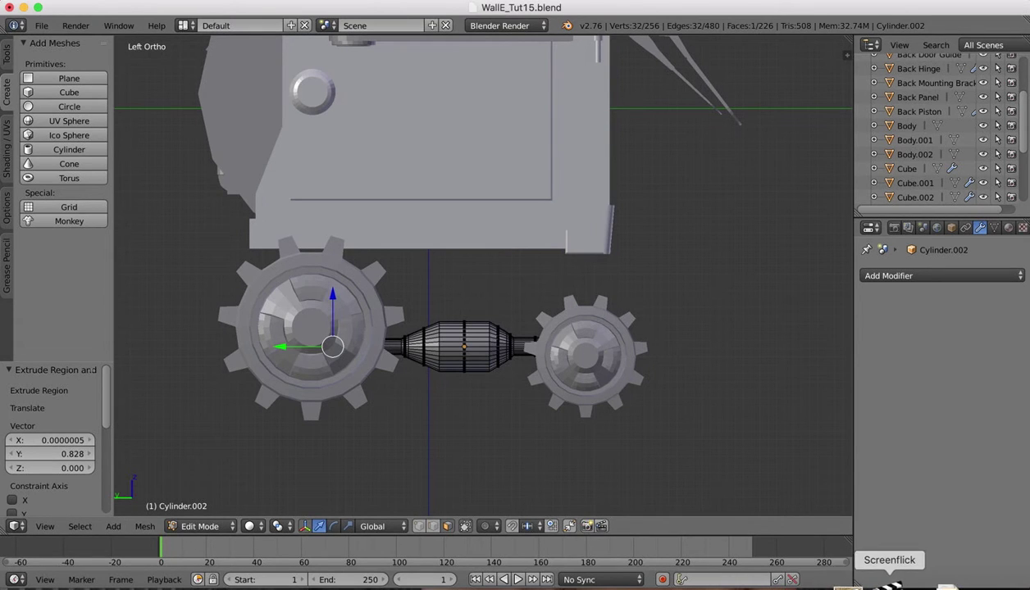
click(857, 587)
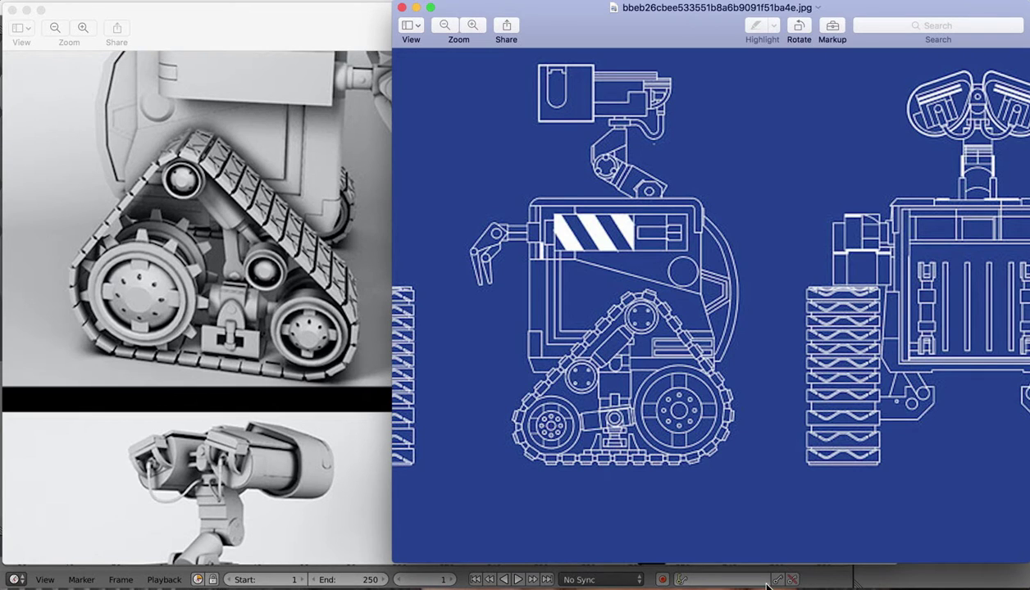
- Return from the Preview reference images to the Blender model
click(828, 584)
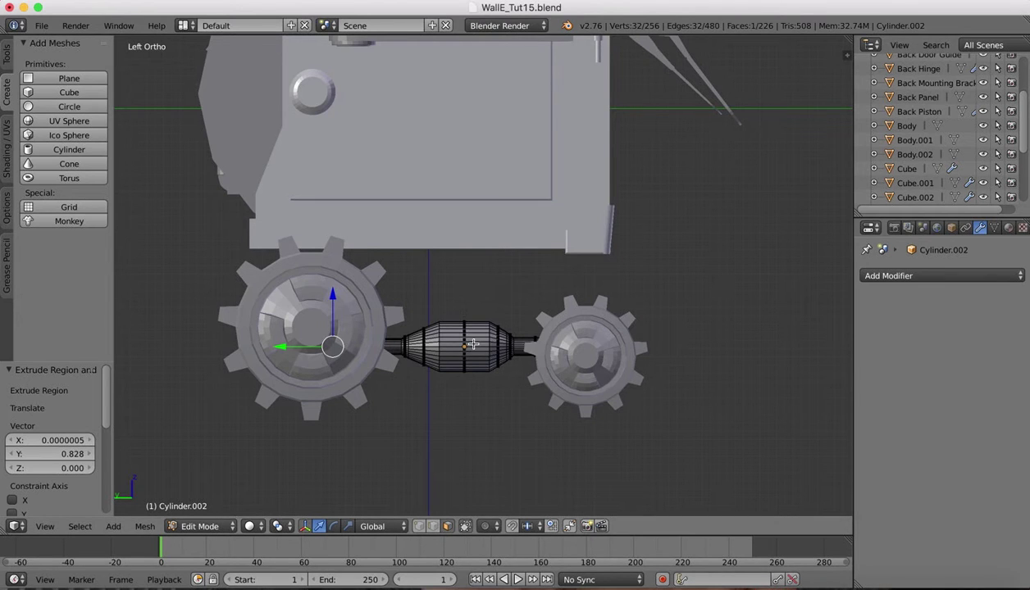
- Switch to Object Mode, rotate the cylinder about Y, then undo the last extrusion
click(199, 526)
click(197, 504)
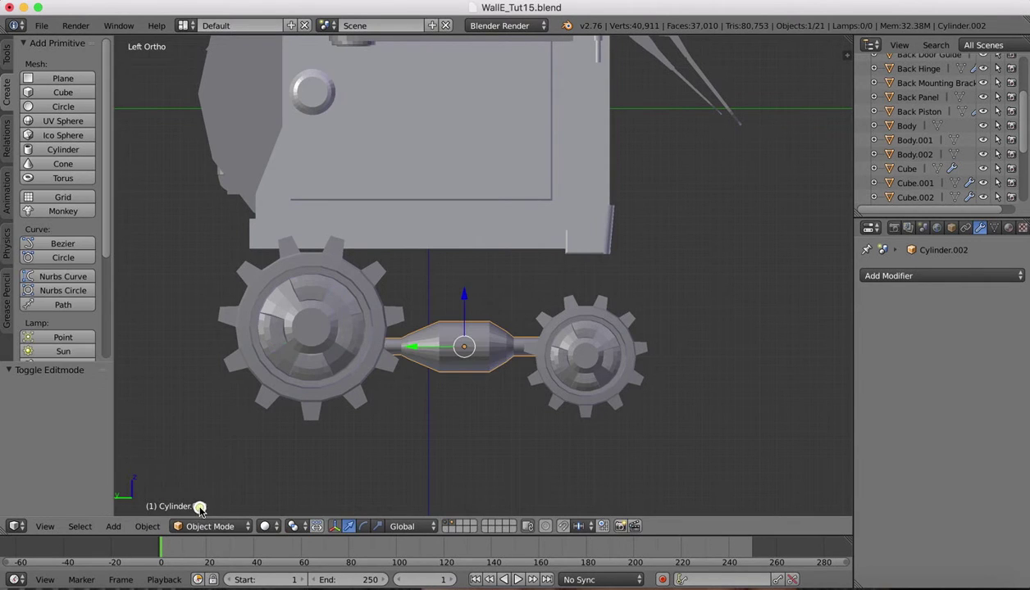
key(r)
key(y)
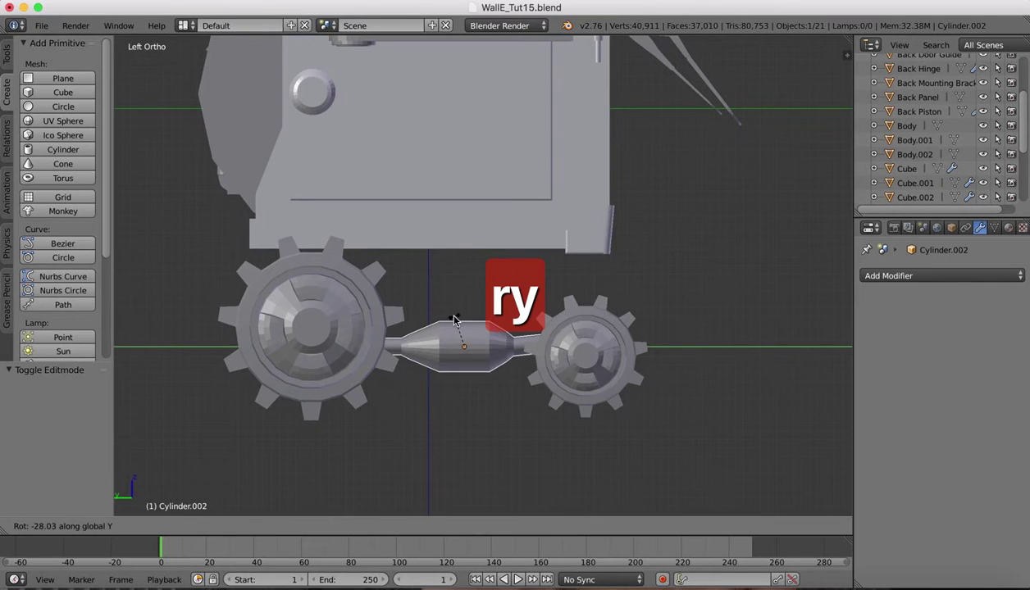
click(442, 333)
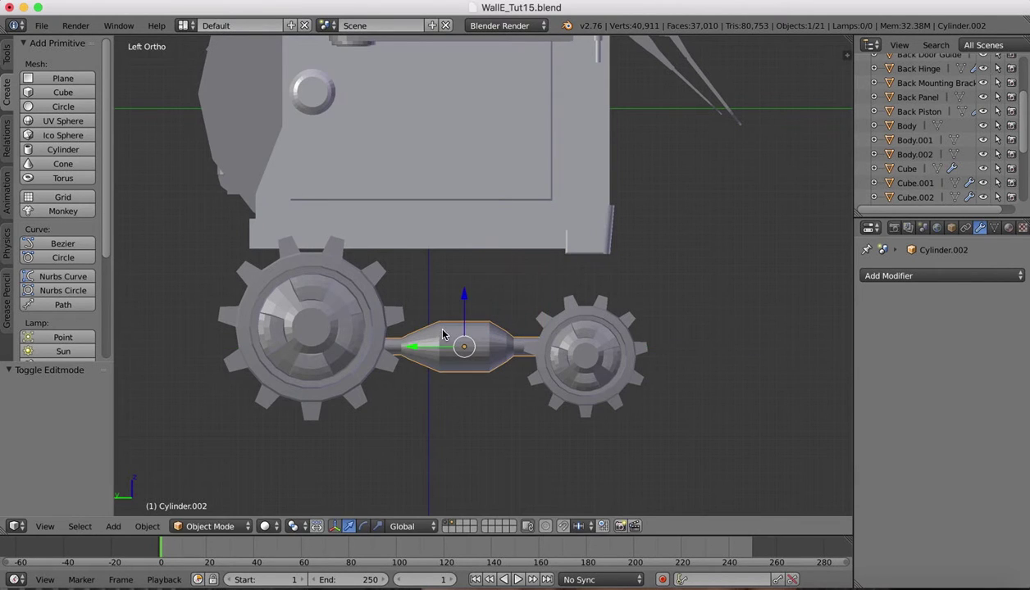
key(super+z)
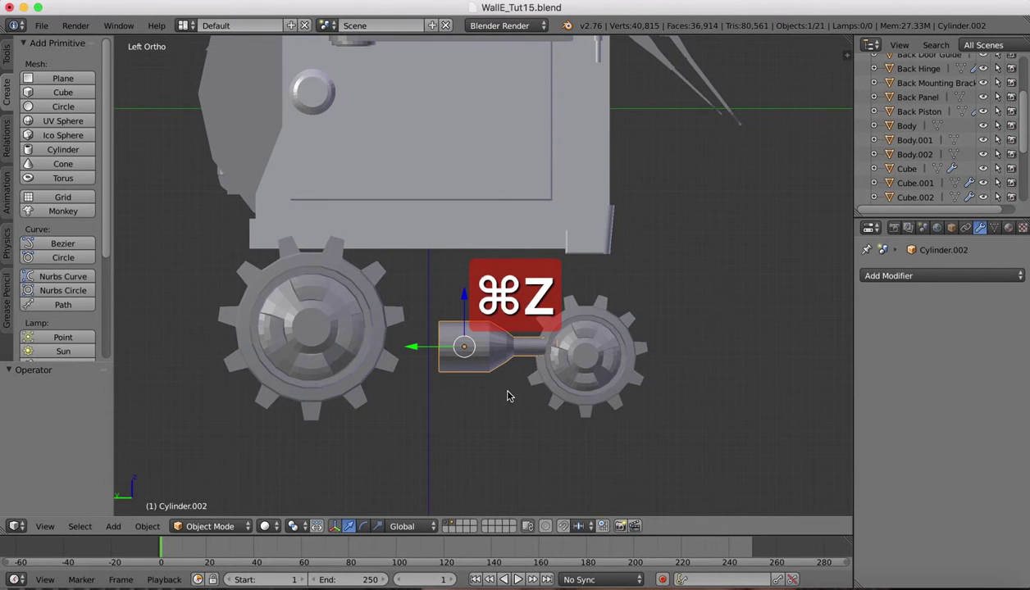
- Undo the remaining extrusions, toggling between Edit and Object Mode, until the cylinder is plain
click(210, 527)
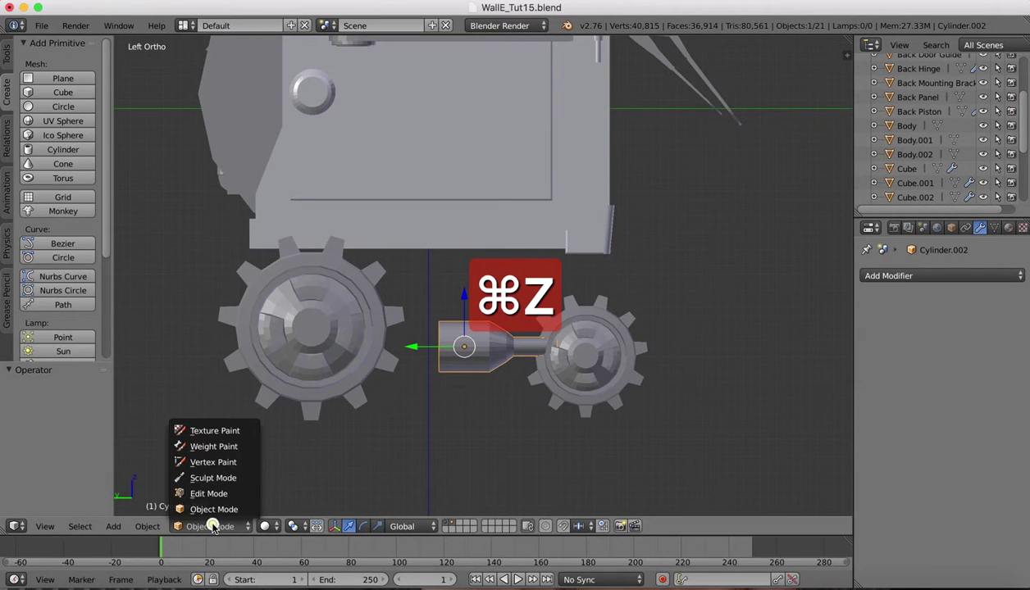
click(213, 495)
key(super+z)
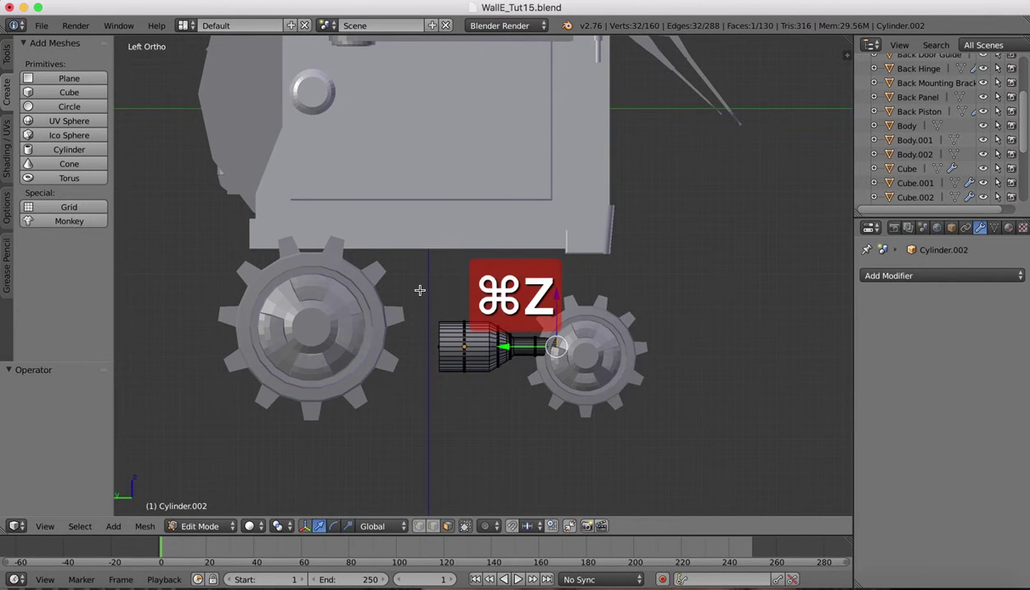
middle_drag(601, 294, 523, 321)
scroll(523, 321, right, 5)
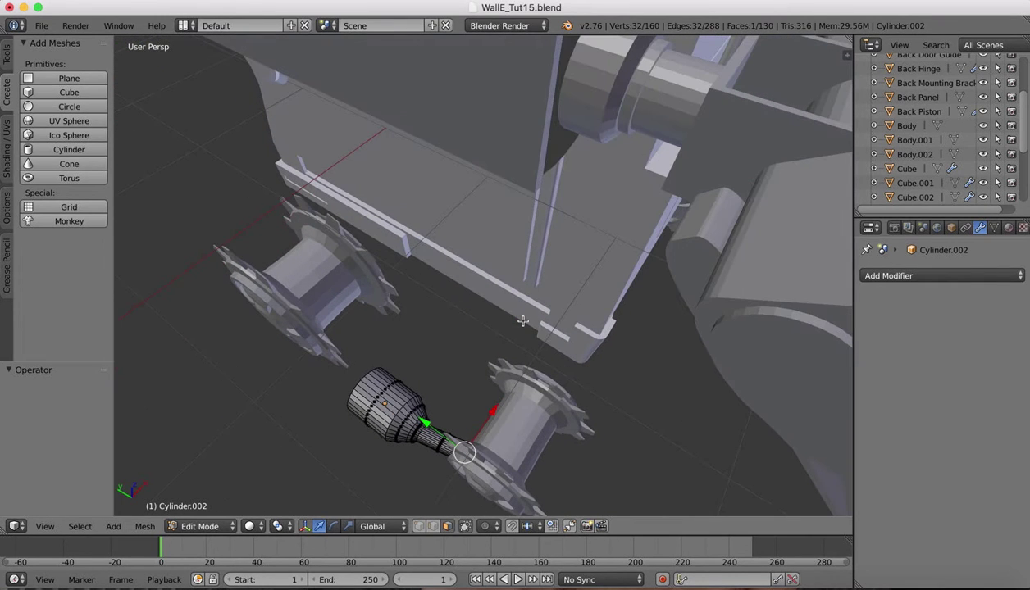
key(super+z)
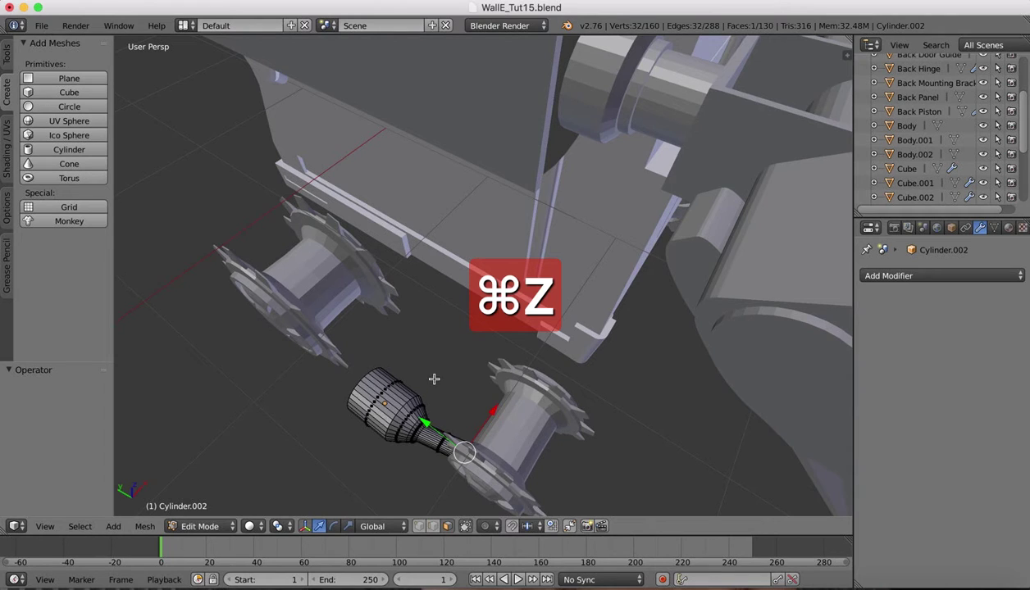
click(199, 527)
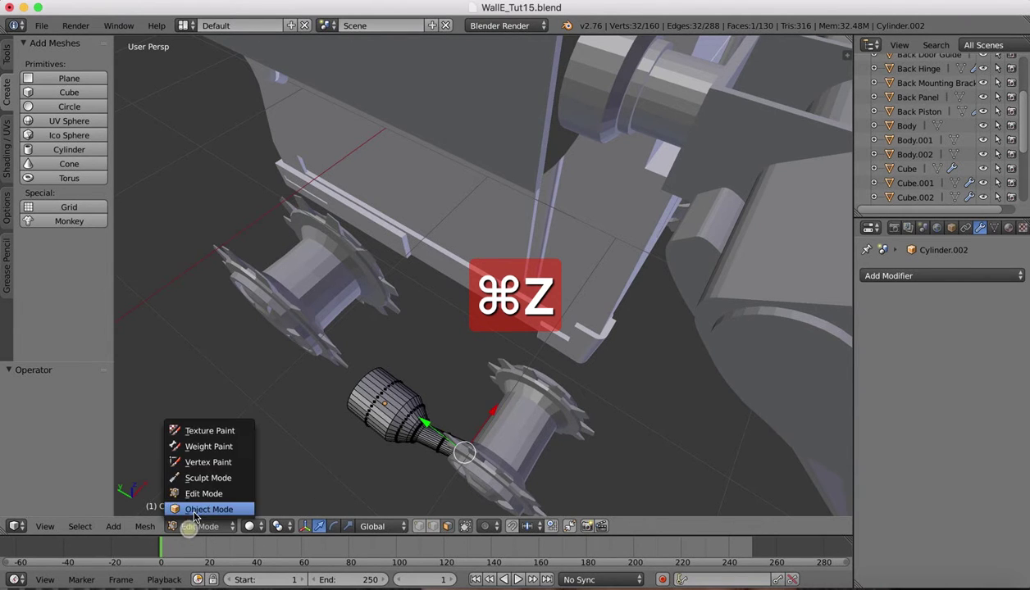
click(195, 509)
key(super+z)
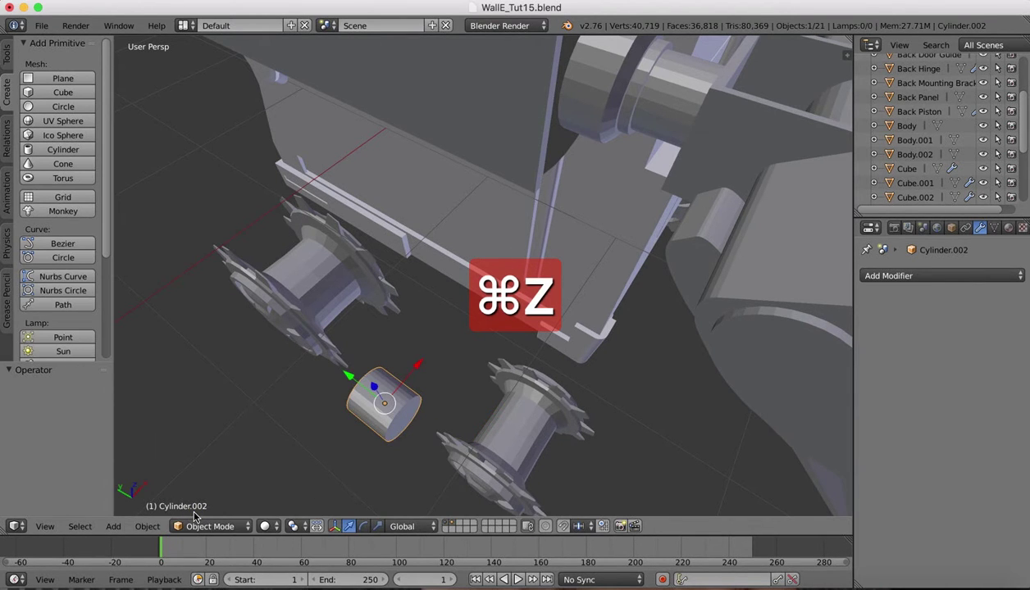
- Return to Edit Mode and select the cylinder's right end face
click(205, 526)
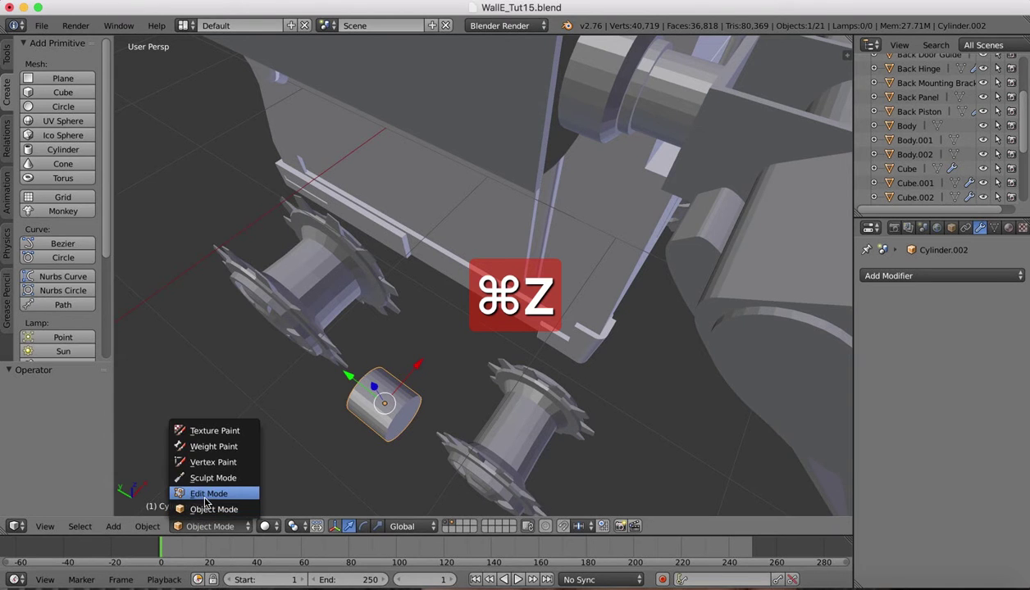
click(205, 495)
middle_drag(426, 348, 377, 361)
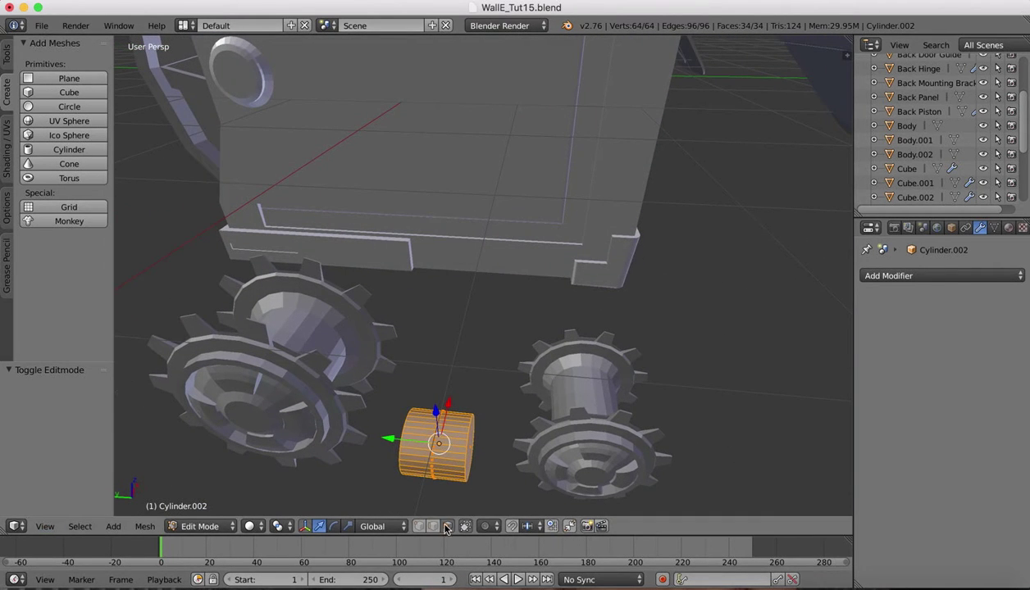
middle_drag(467, 428, 477, 436)
right_click(439, 446)
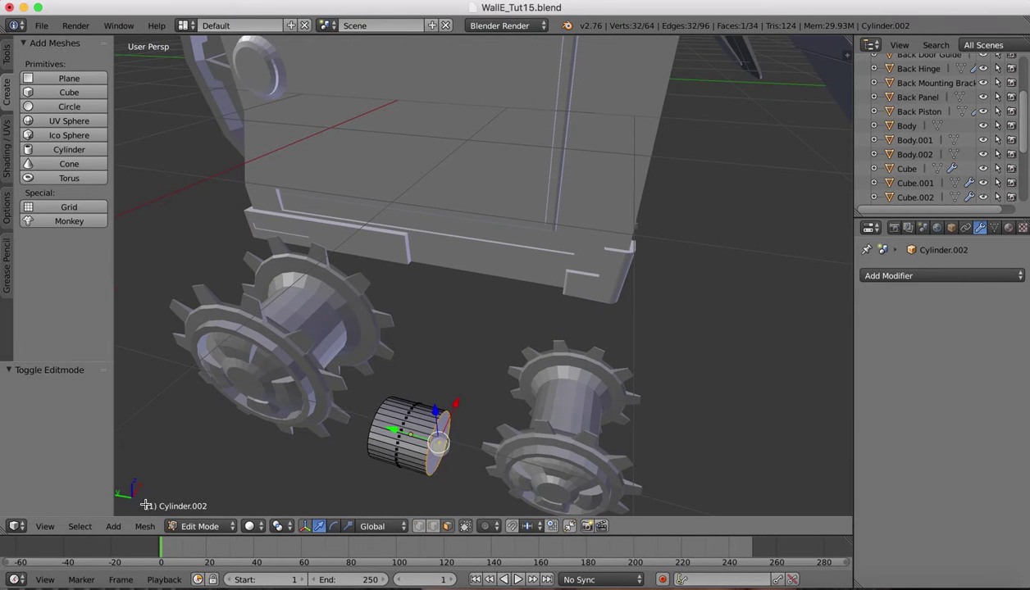
click(48, 527)
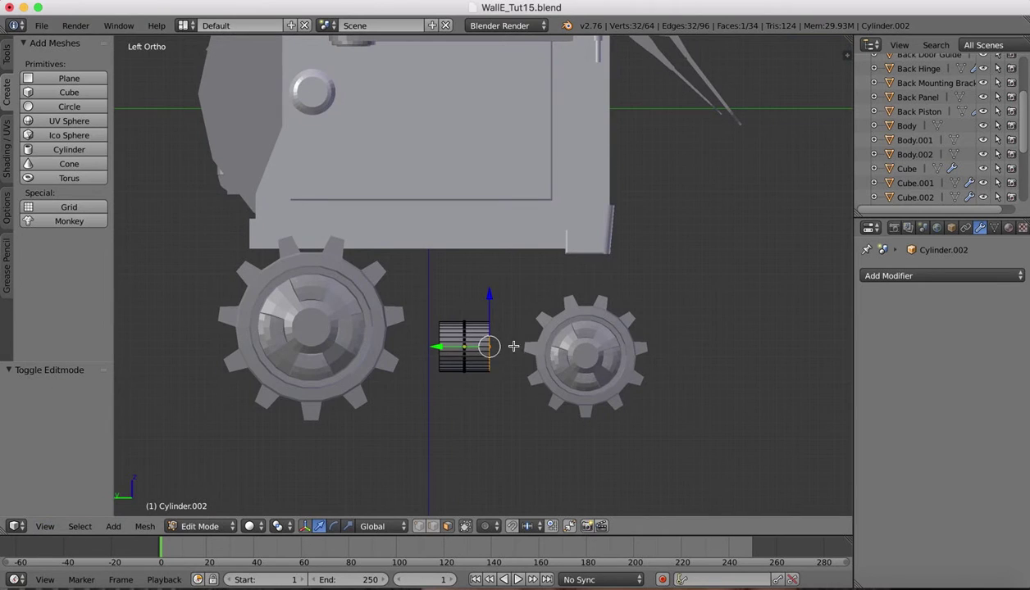
- Extrude and narrow the right end face, then extrude a thin shaft into the small gear
key(e)
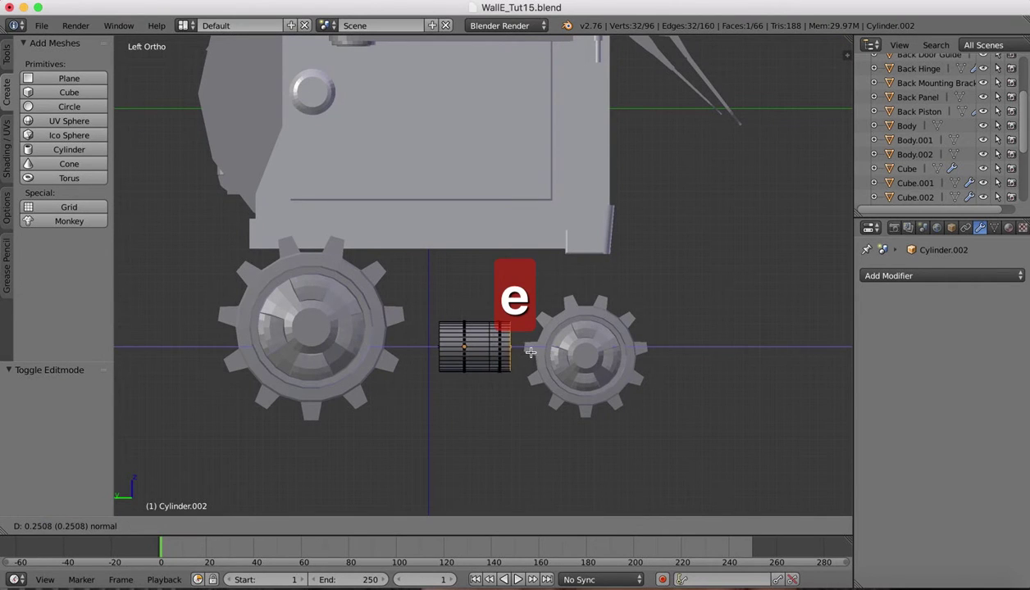
click(534, 350)
key(s)
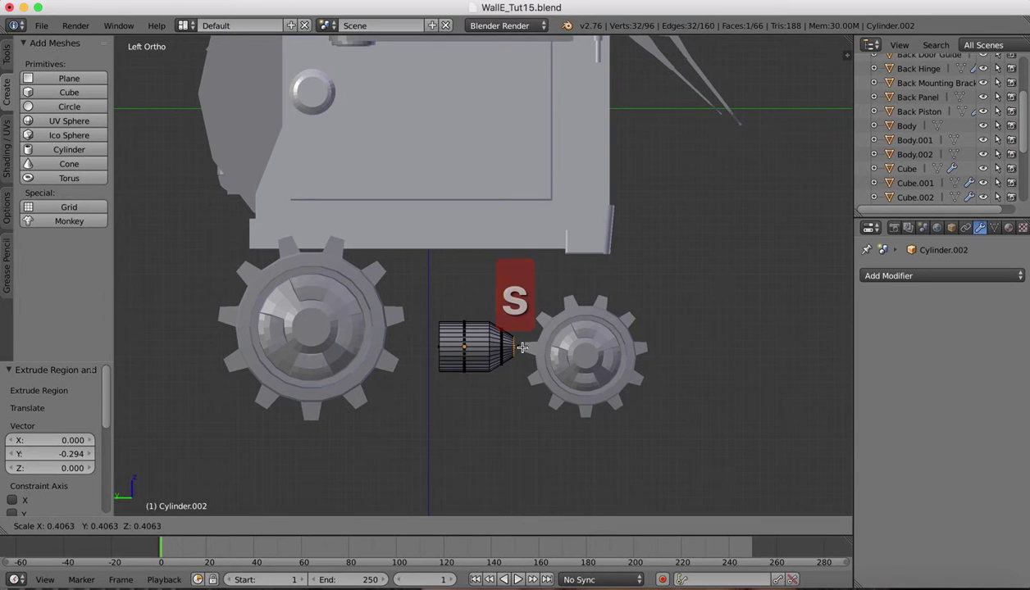
click(522, 348)
key(e)
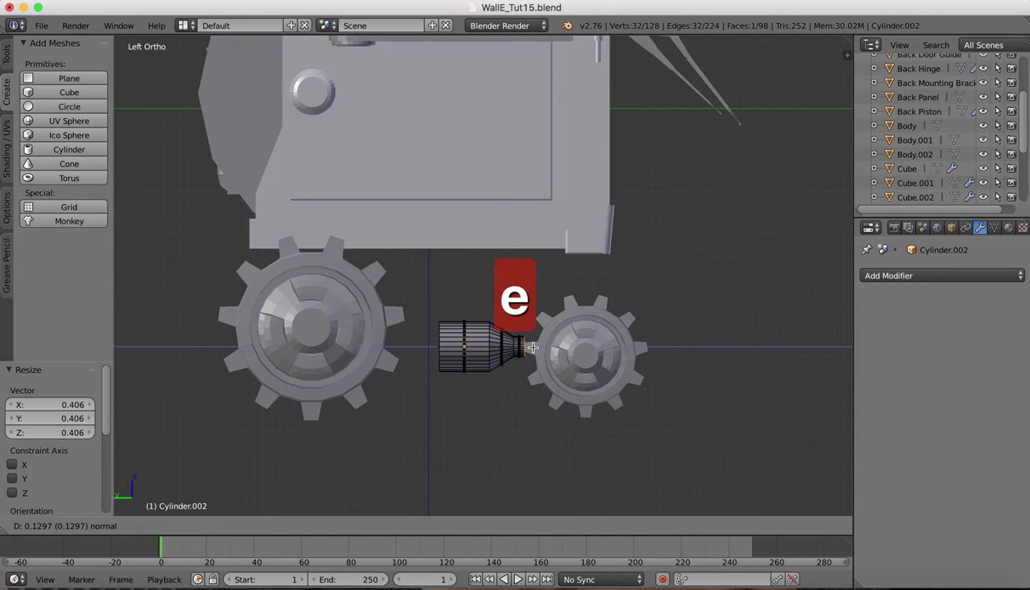
click(586, 349)
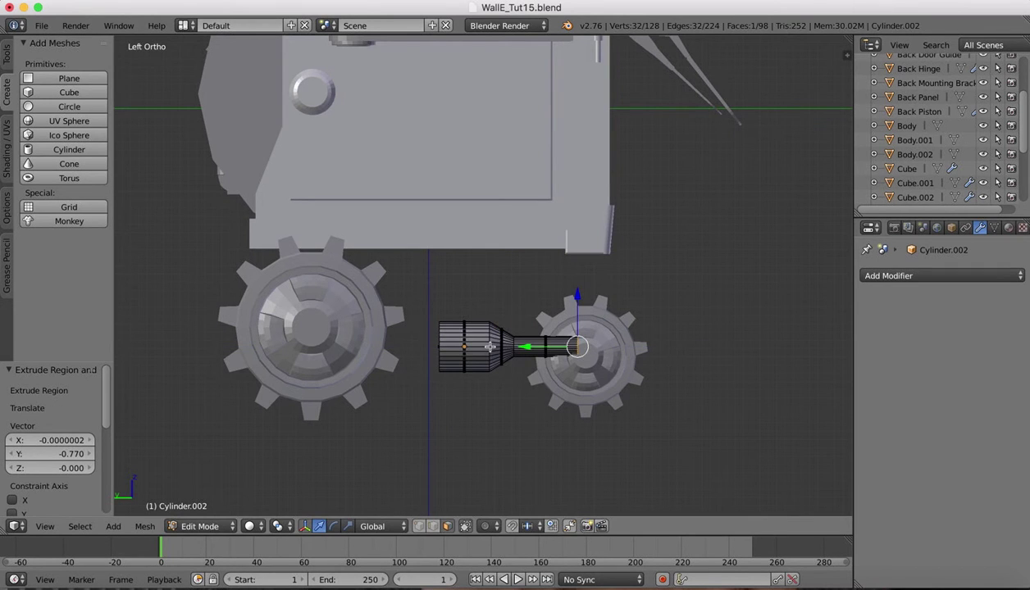
- In Left view, extrude and narrow the left end face, then extrude a 1.072 shaft into the large gear
middle_drag(482, 341, 537, 385)
right_click(537, 385)
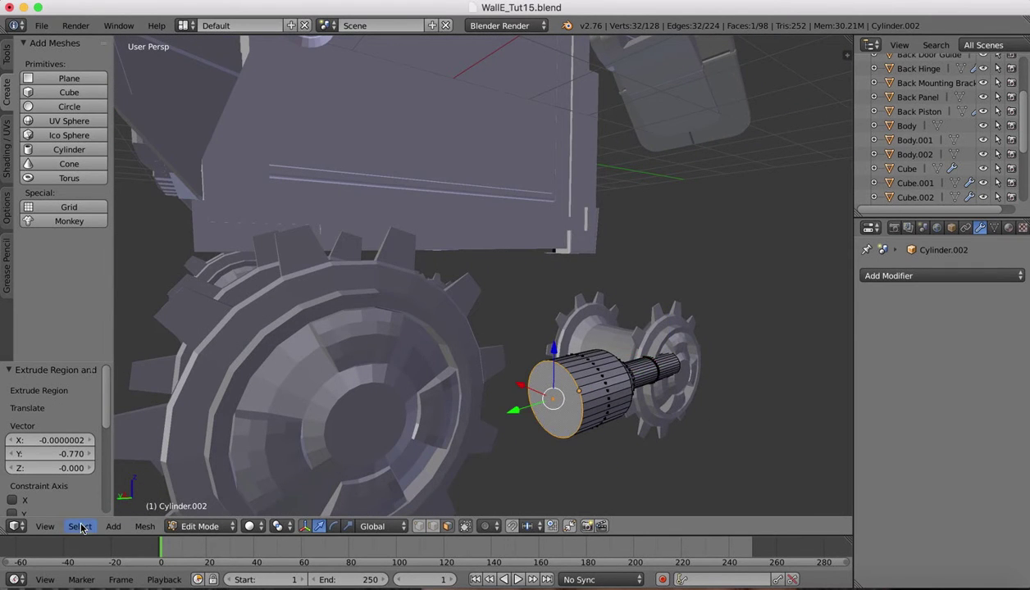
click(55, 536)
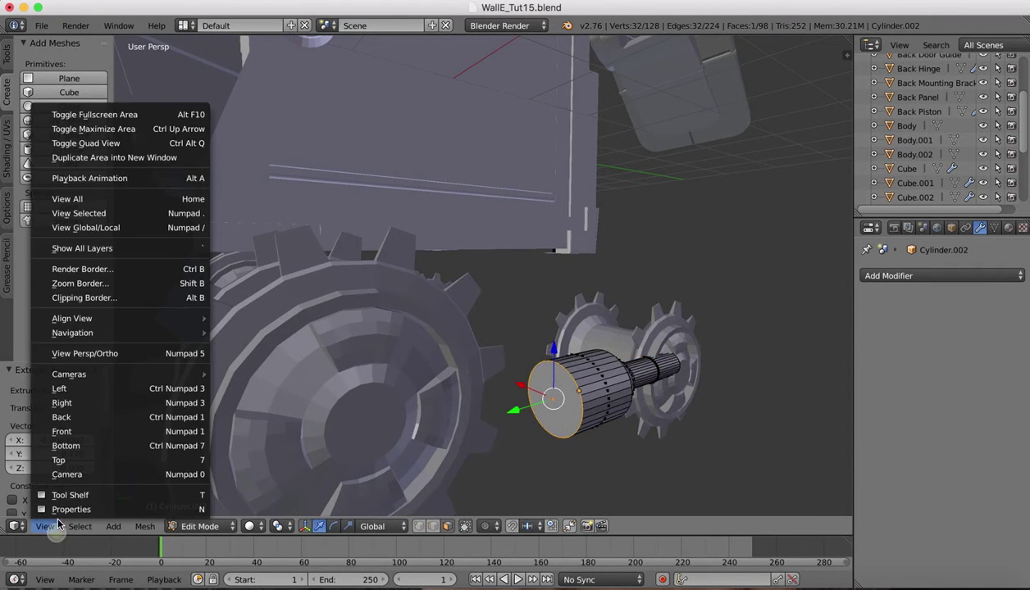
click(64, 385)
key(e)
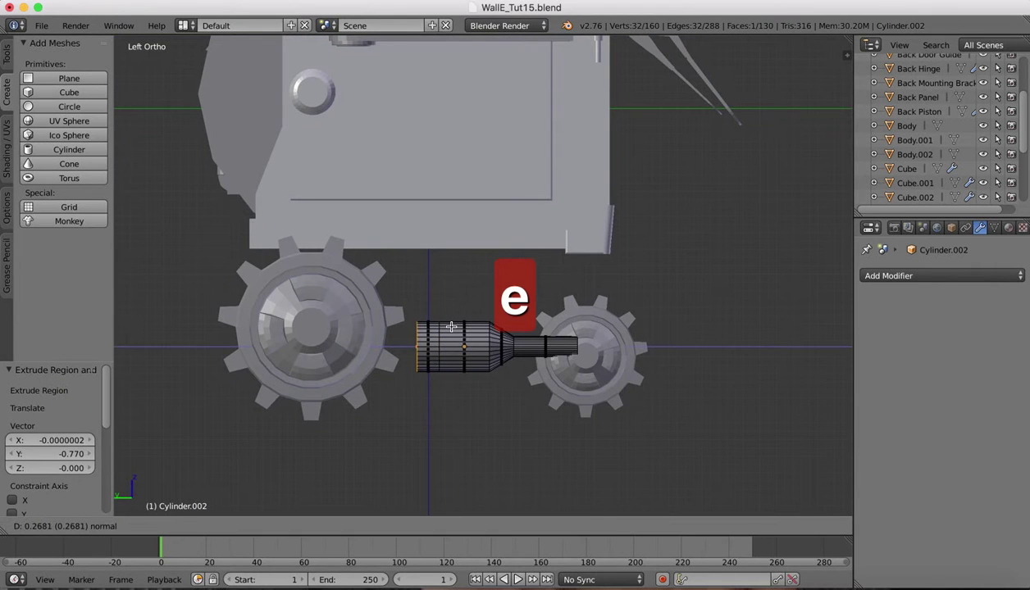
click(449, 327)
key(s)
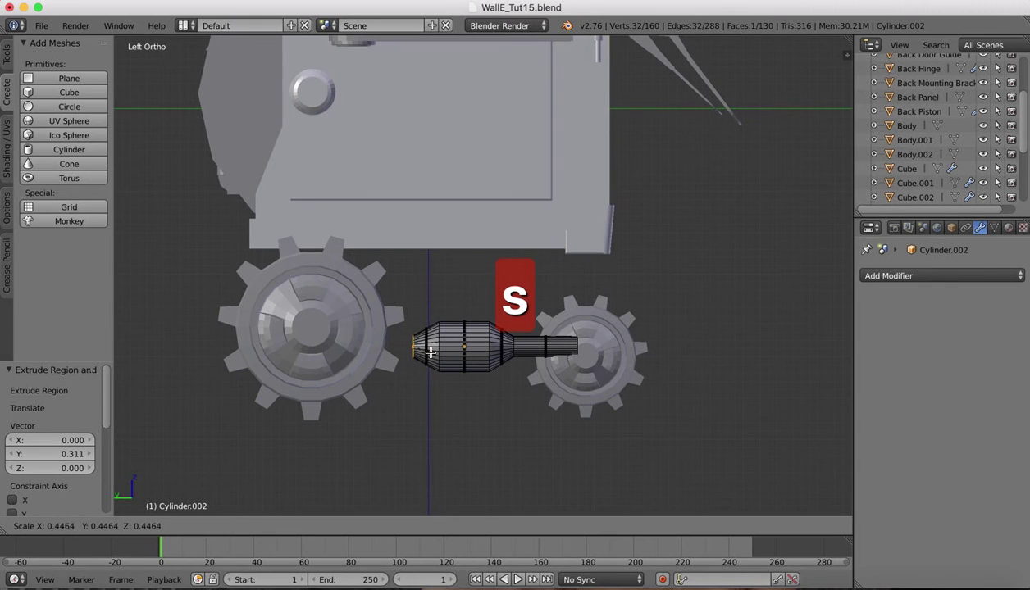
click(414, 348)
key(e)
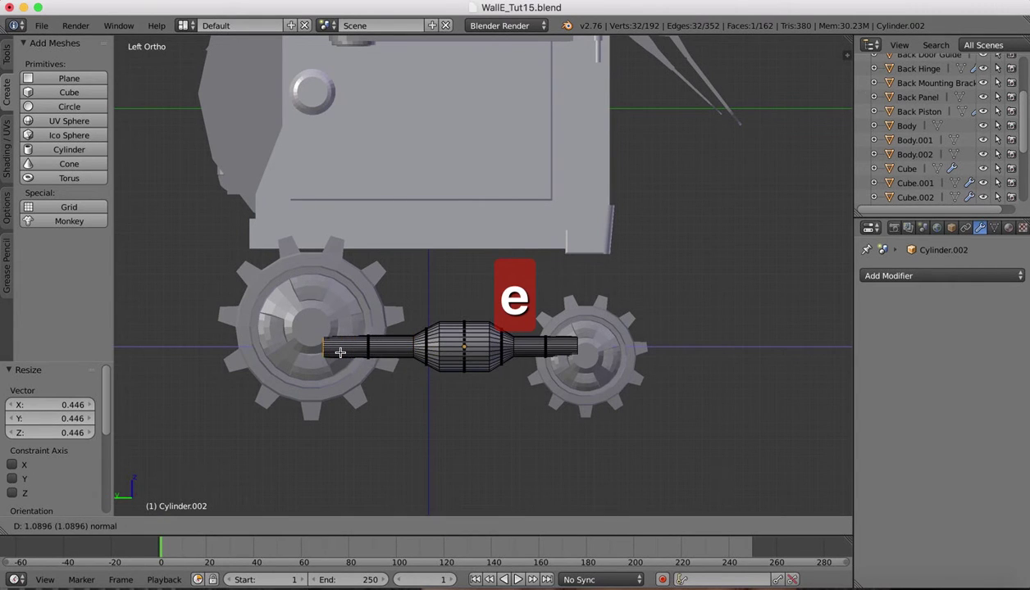
click(341, 351)
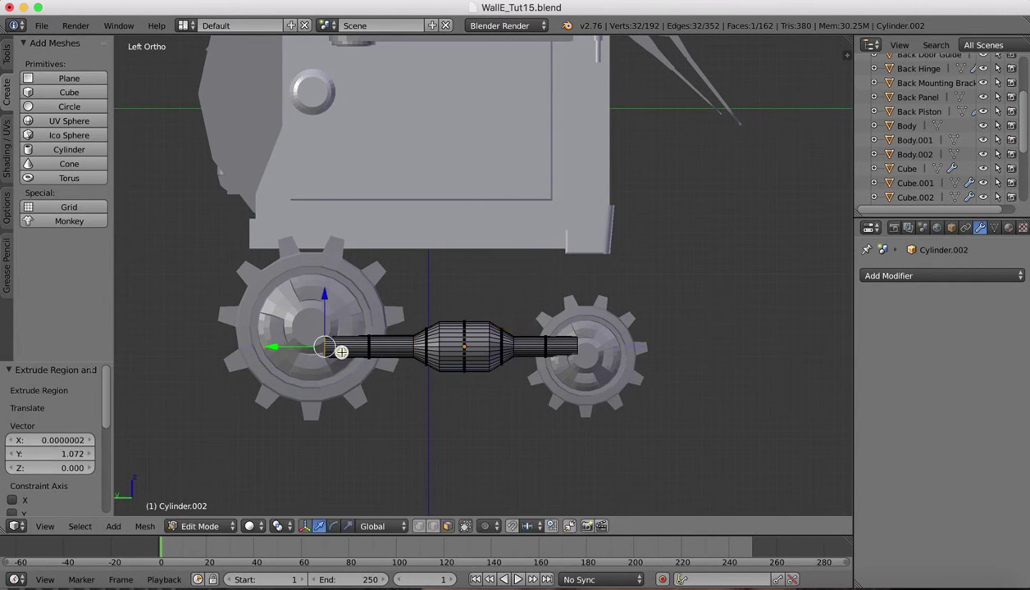
- Leave mesh editing by switching the cylinder to Object Mode
click(205, 526)
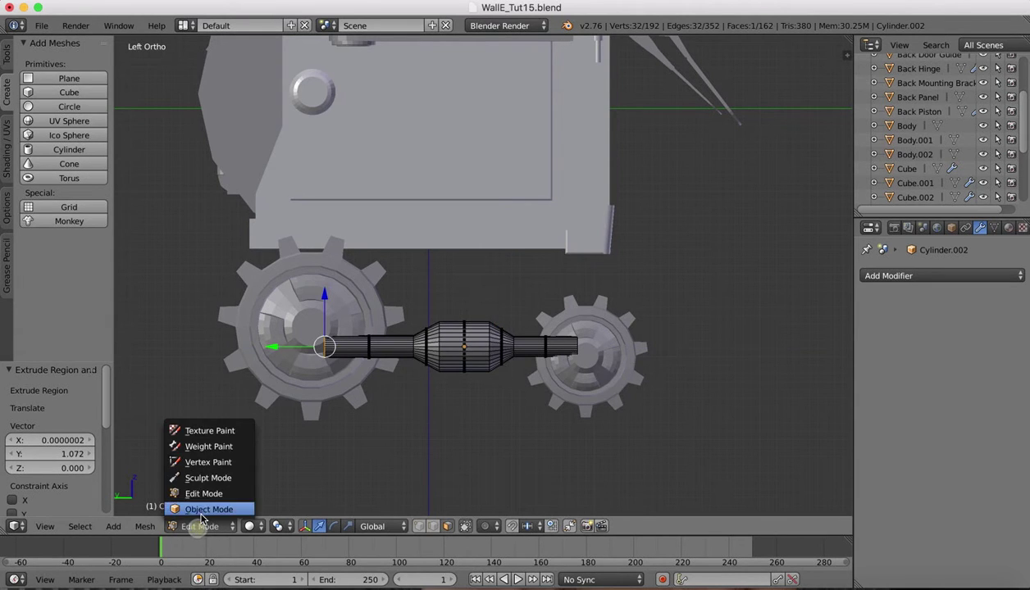
click(205, 508)
right_click(38, 534)
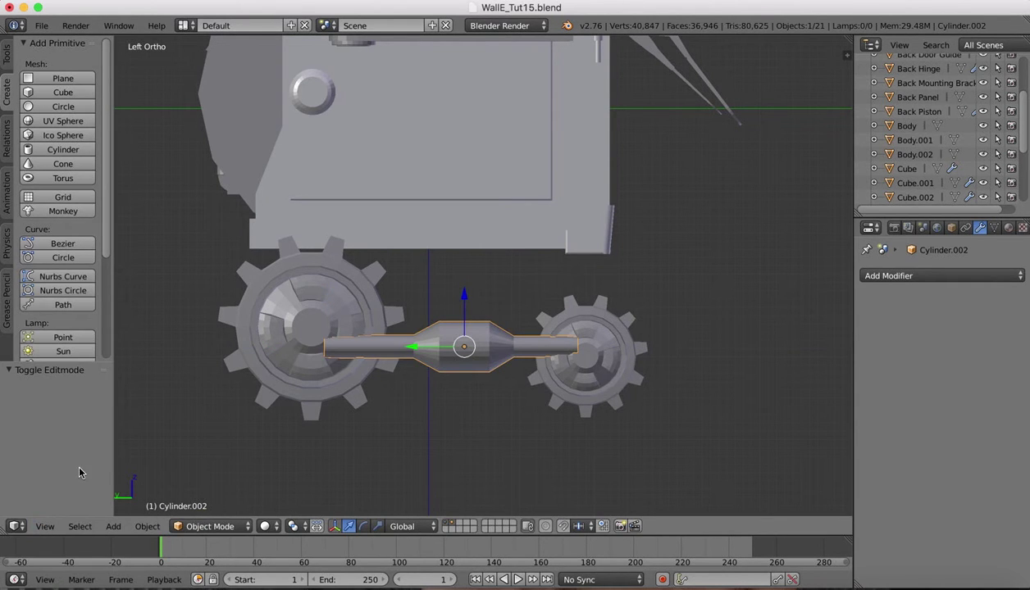
- In Front view, slide the shaft 0.588 along X in line with the wheels, then return to Left view
right_click(49, 528)
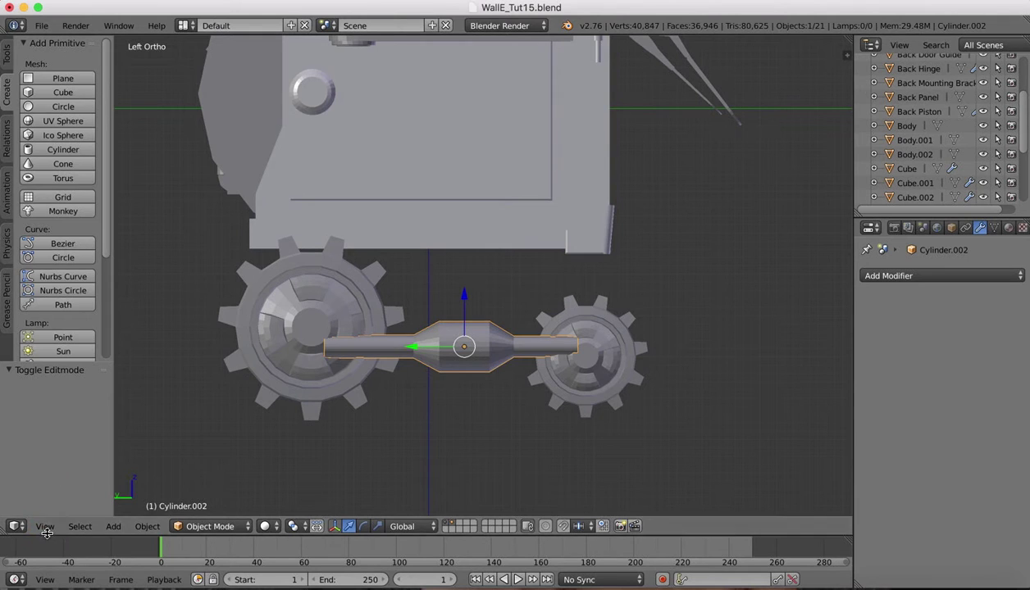
click(45, 526)
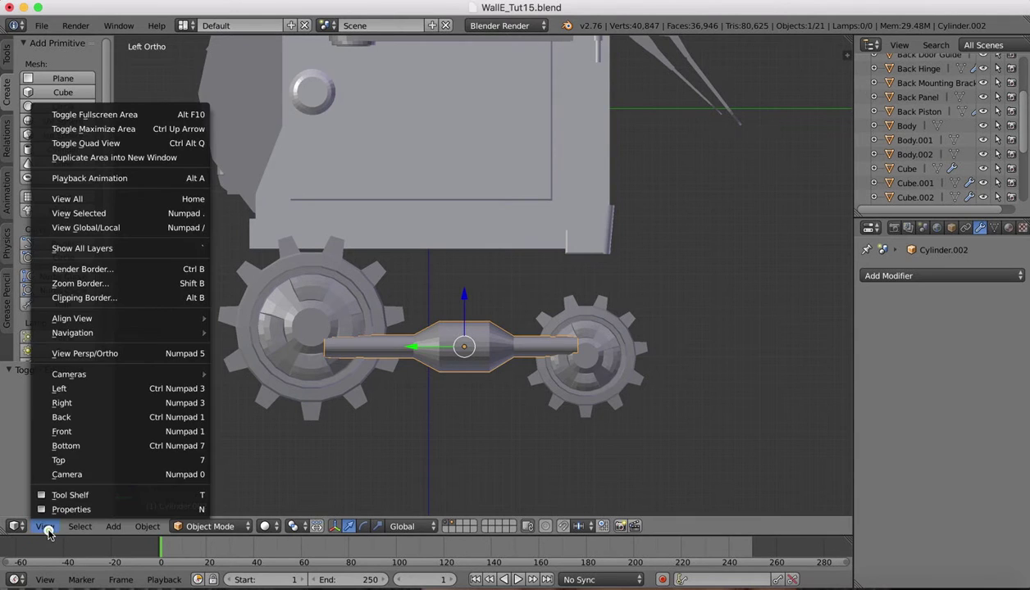
click(65, 432)
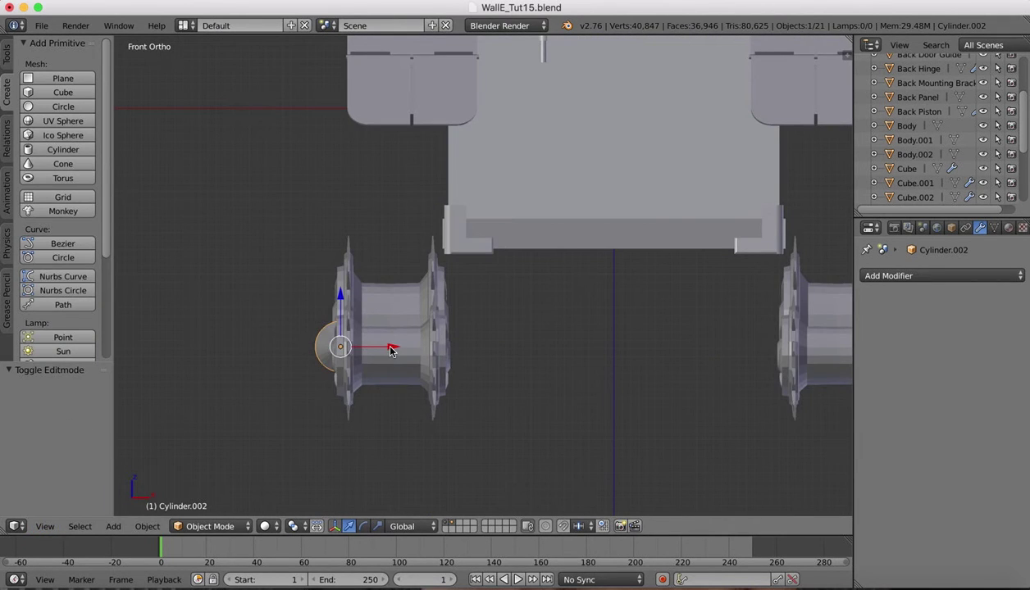
drag(391, 350, 438, 349)
click(44, 525)
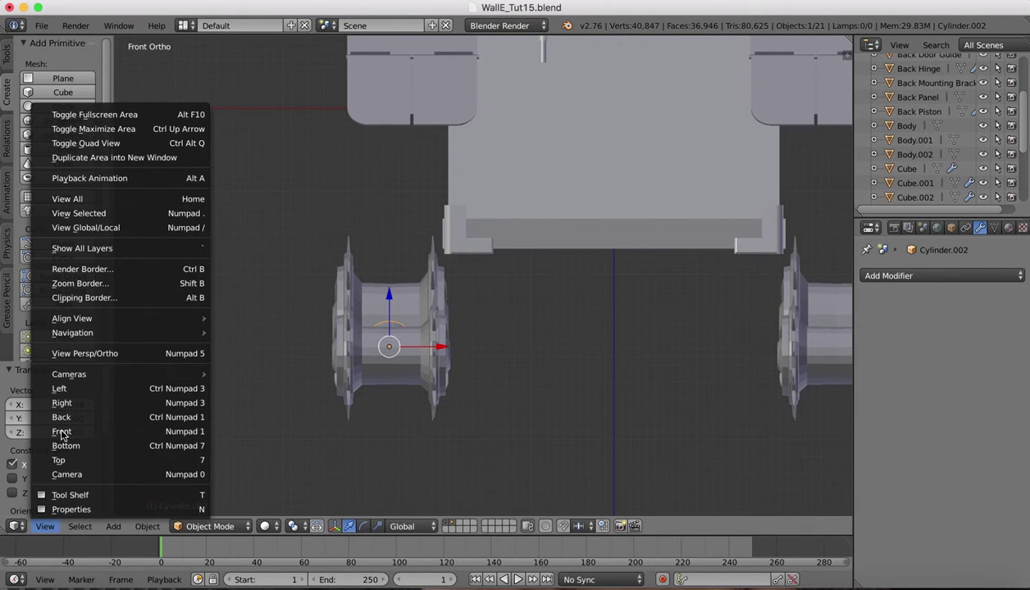
click(60, 388)
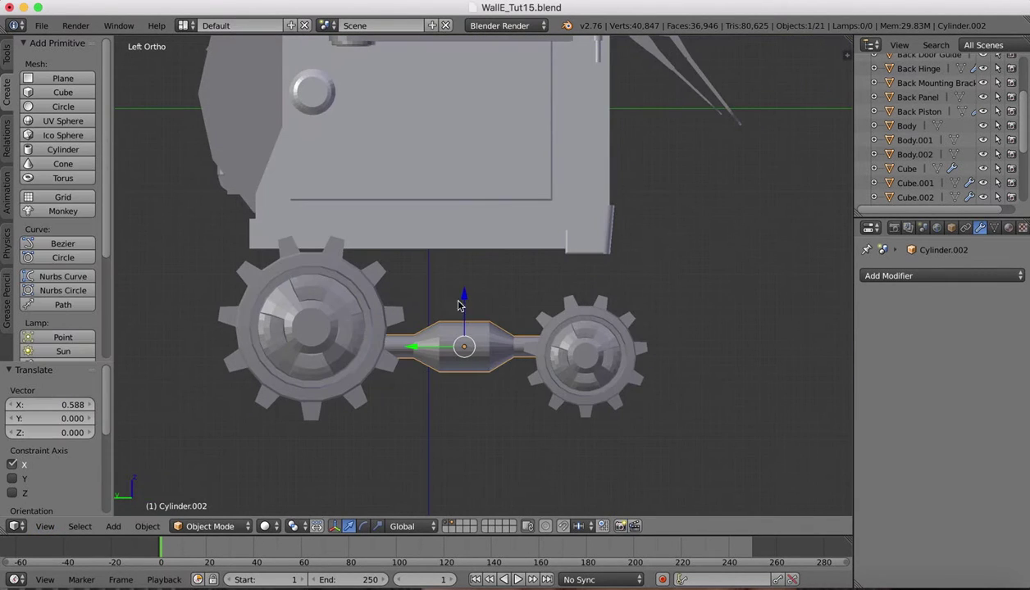
- Rotate the shaft 5.4° about X and scale it down to 0.854
key(r)
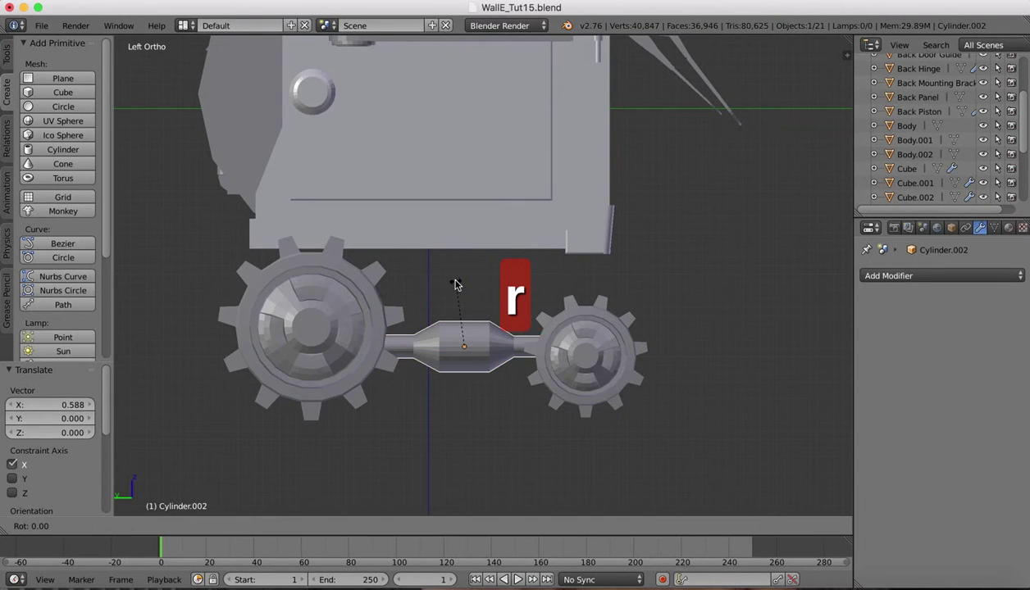
key(x)
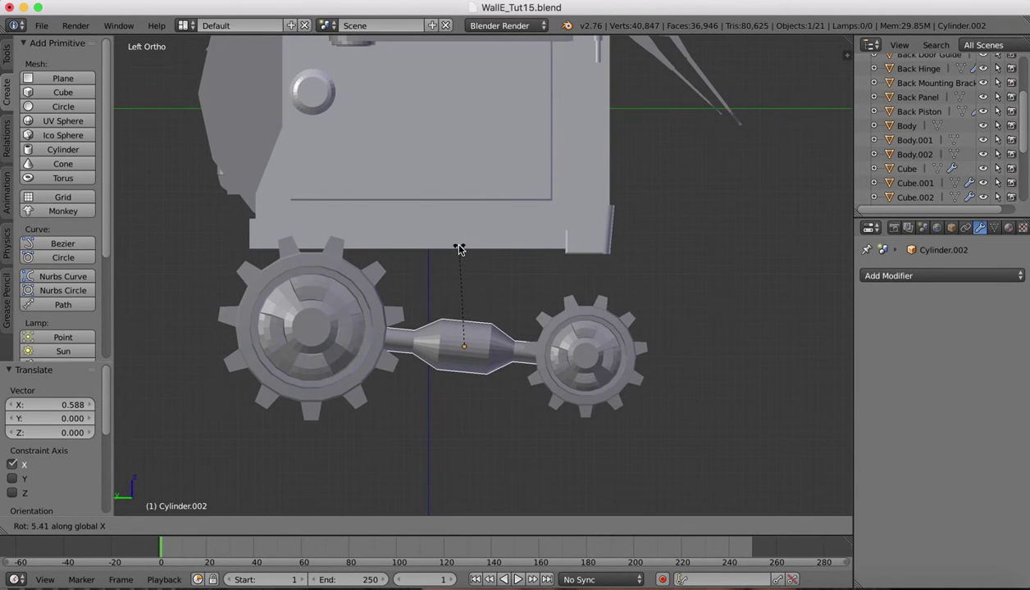
click(460, 249)
key(s)
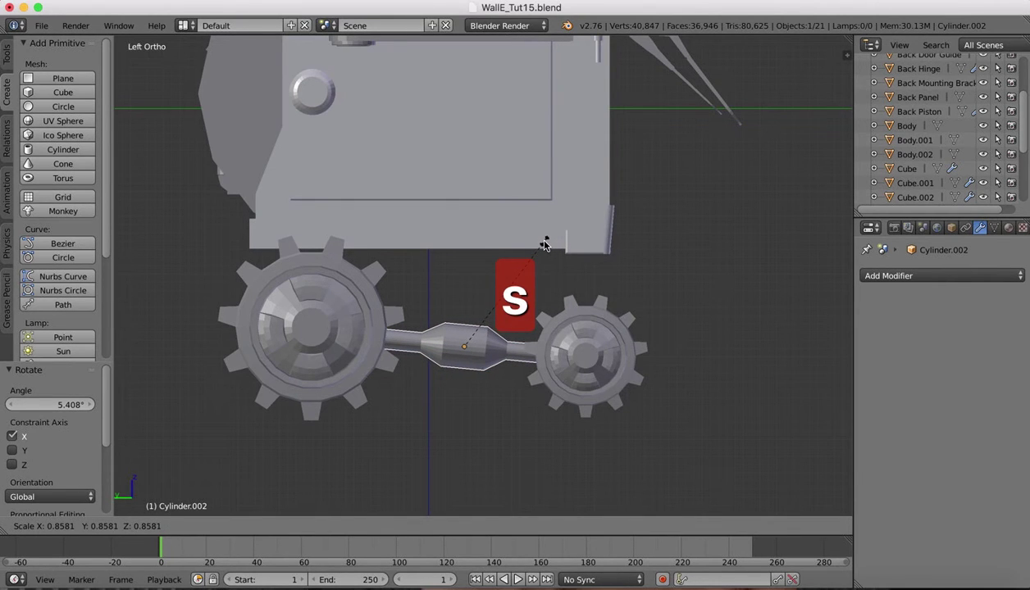
click(545, 244)
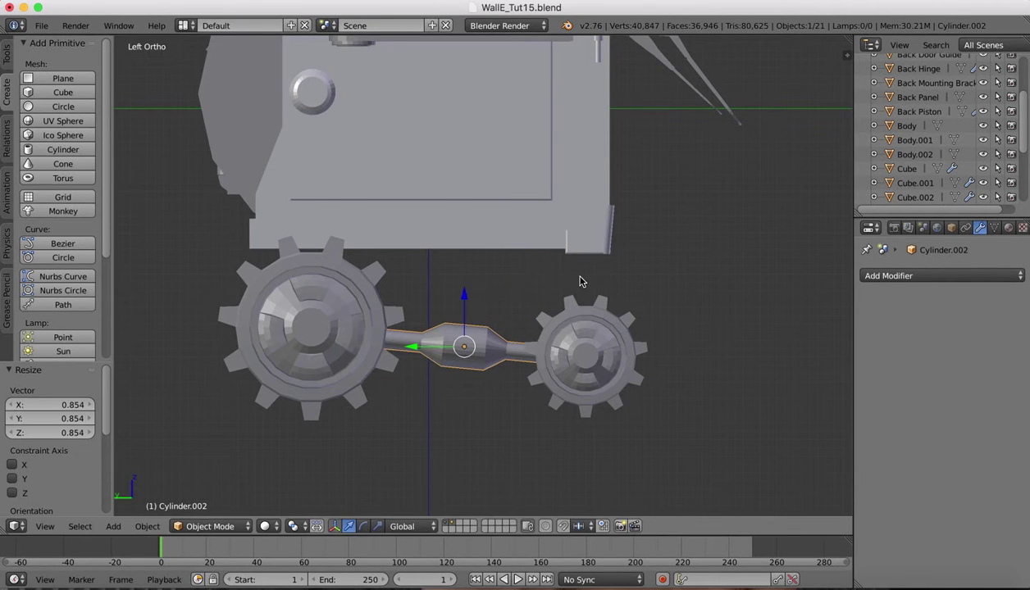
- Add a Mirror modifier to the shaft with Body as the Mirror Object
middle_drag(580, 281, 579, 282)
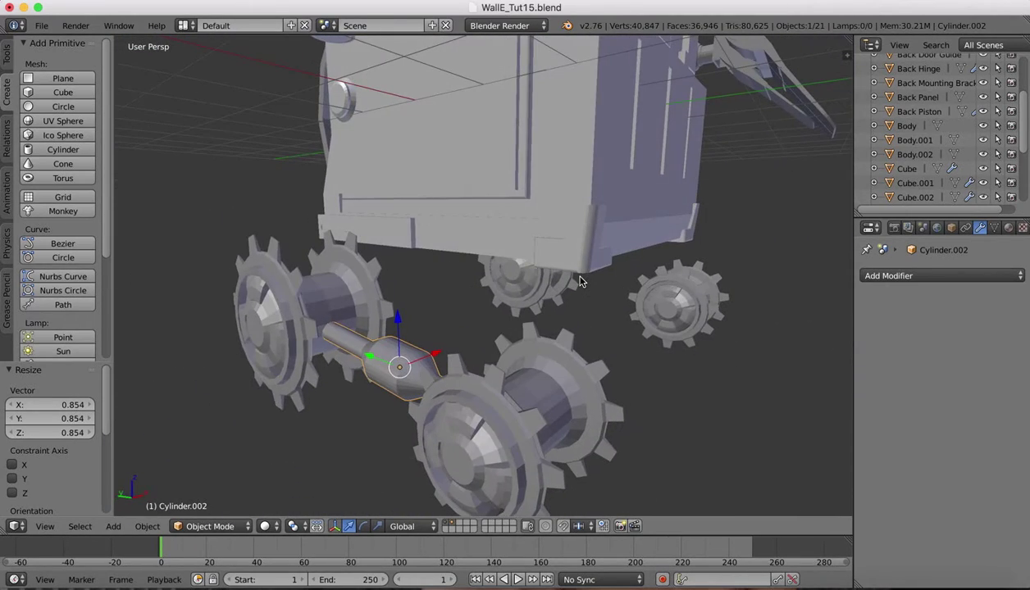
click(897, 276)
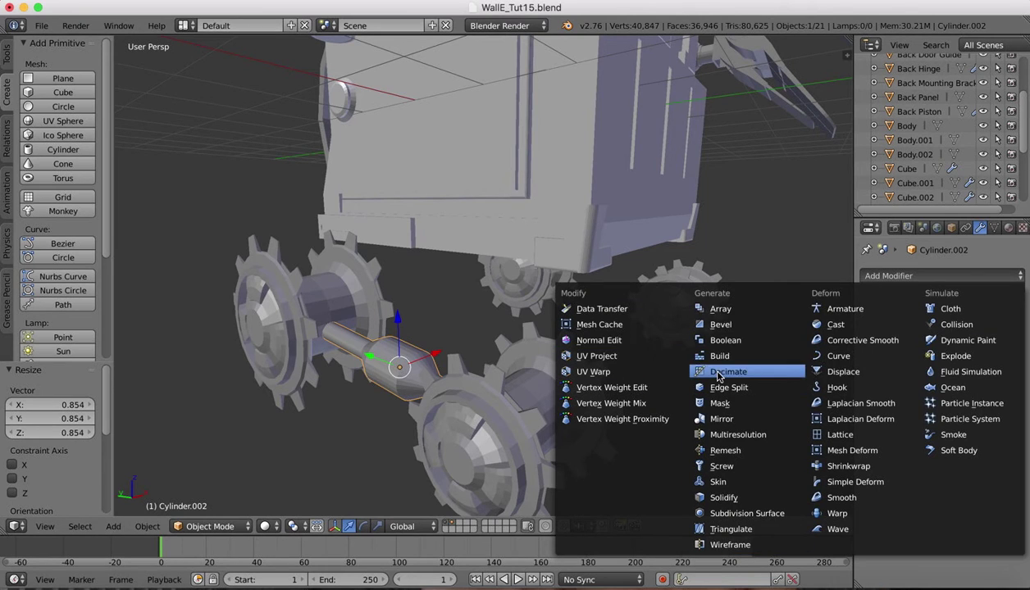
click(732, 426)
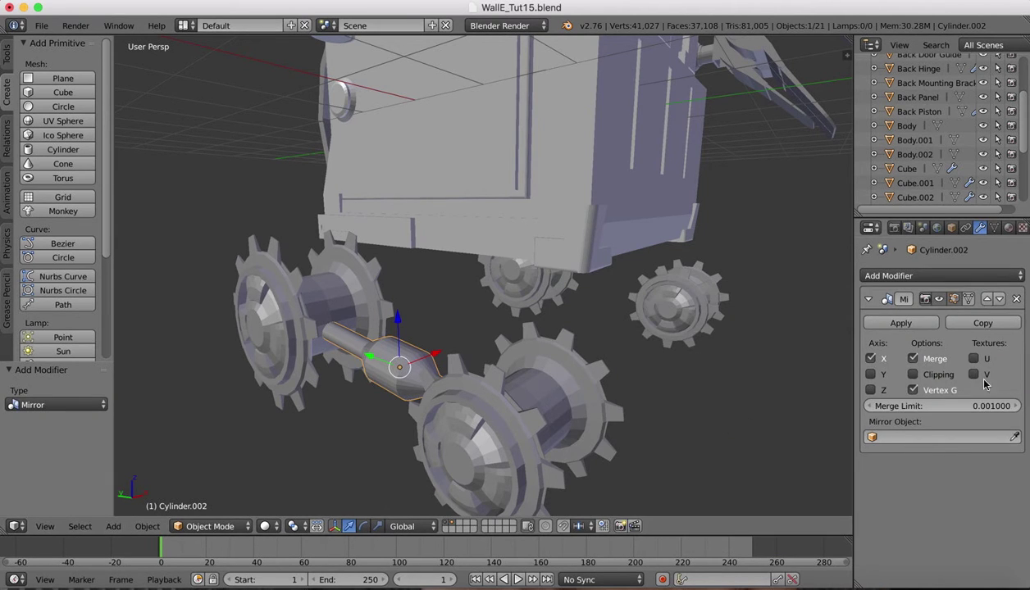
click(1015, 440)
click(582, 134)
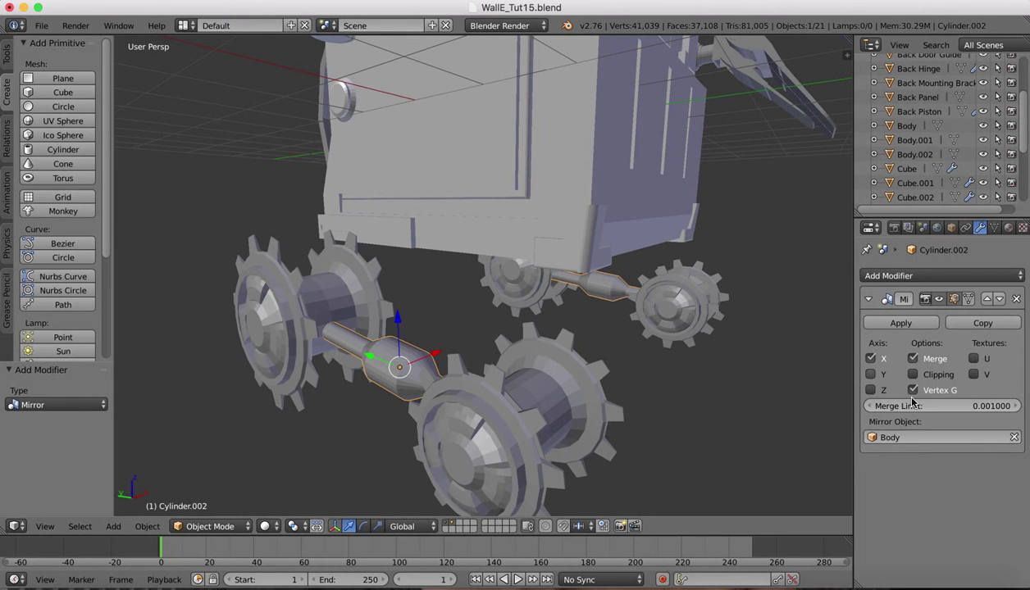
- Scroll through the modifier settings and bring the Preview blueprints to the front
scroll(305, 372, down, 5)
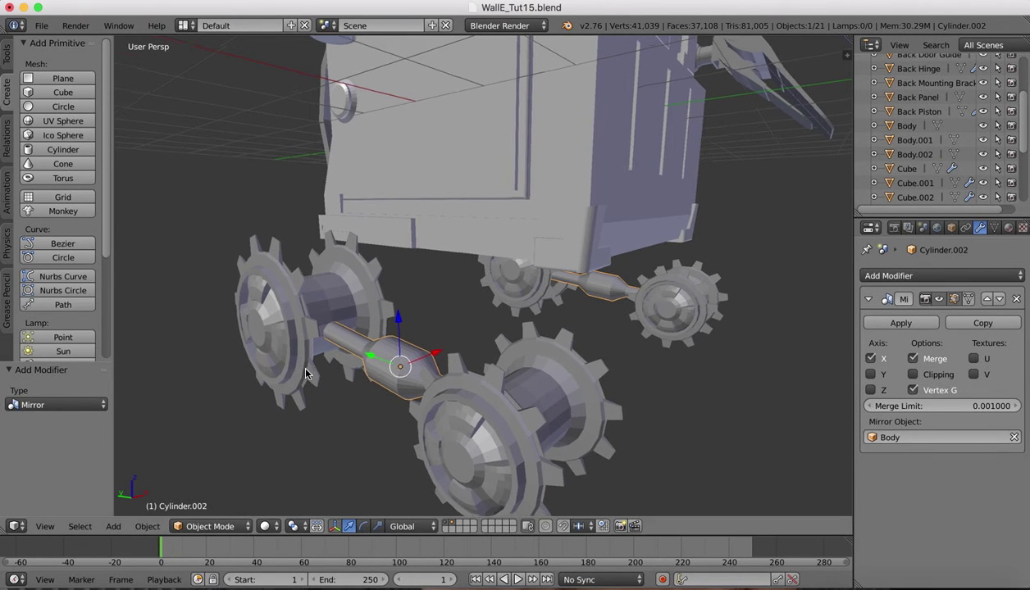
scroll(304, 374, up, 10)
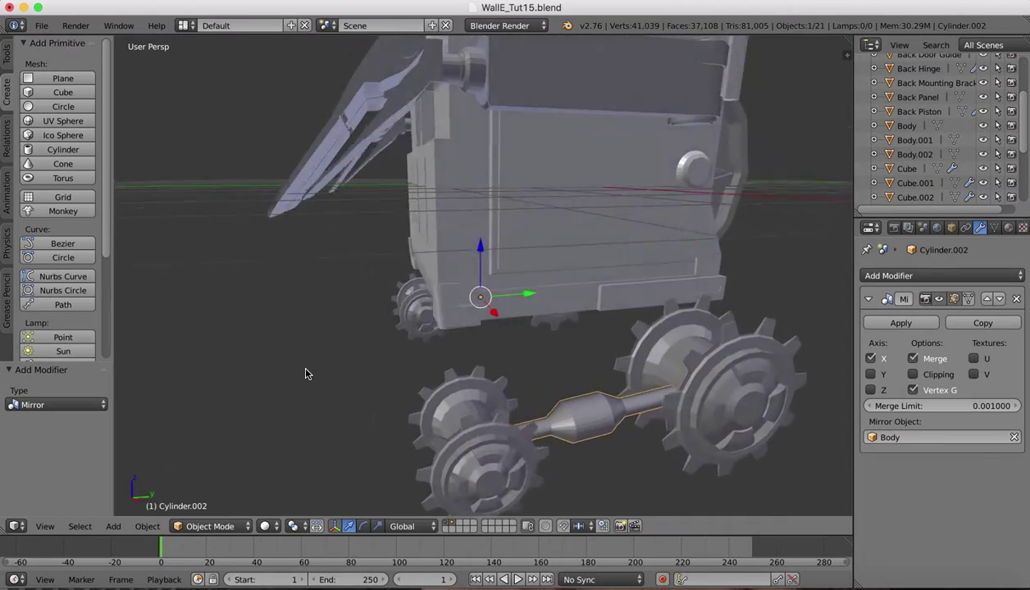
scroll(305, 374, down, 10)
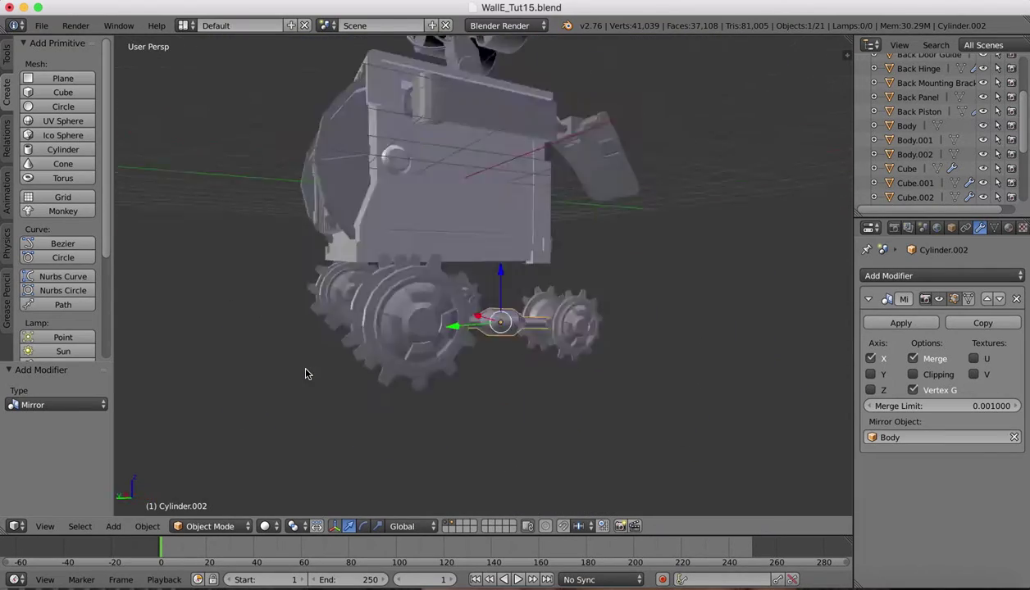
scroll(305, 374, down, 3)
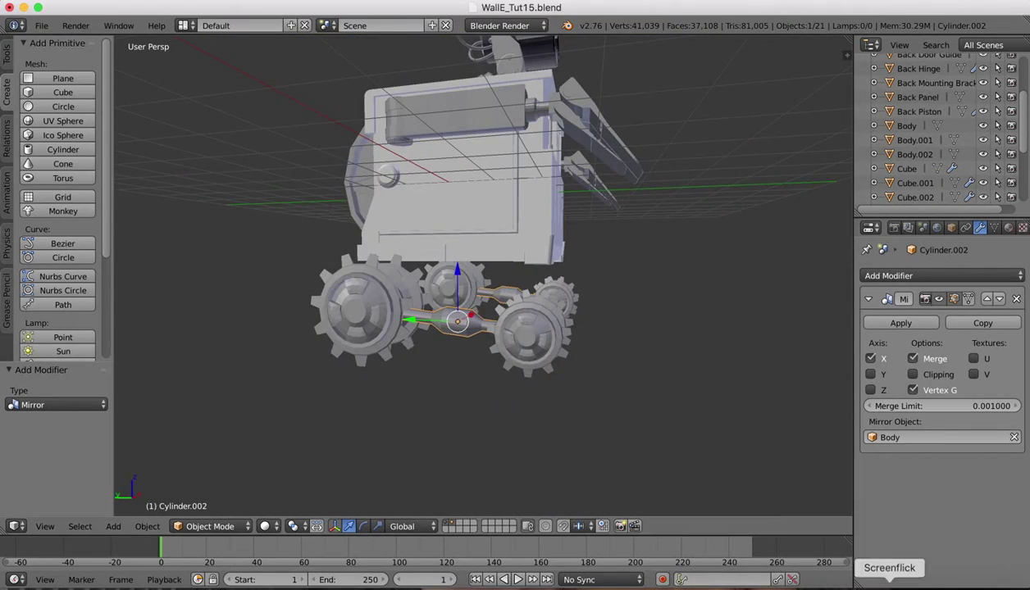
click(860, 583)
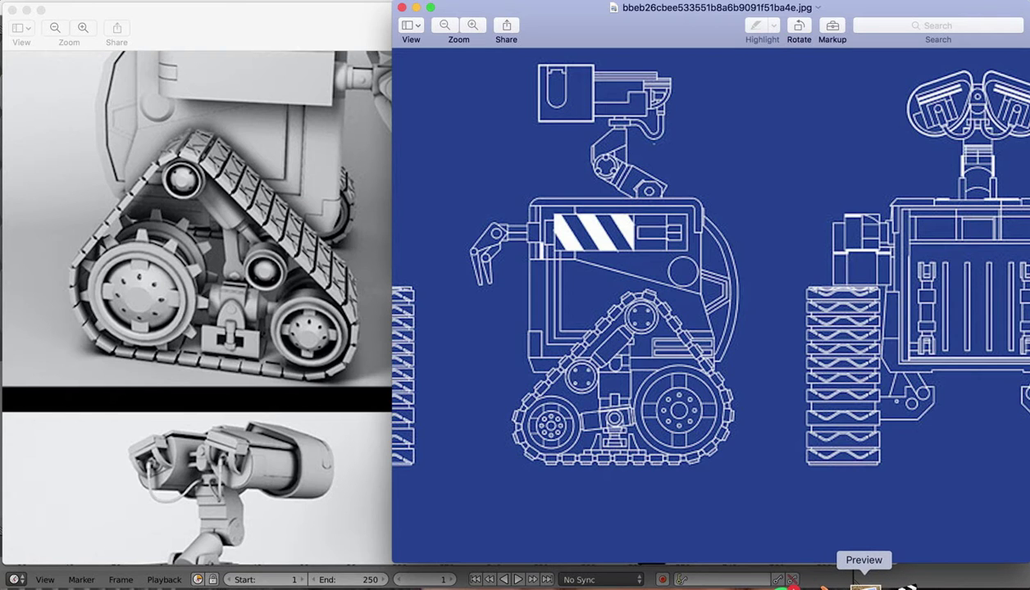
- Switch back from the Preview reference images to Blender
click(826, 584)
- In Left view, add a new cylinder, move it down into the body and scale it to 0.482
click(45, 526)
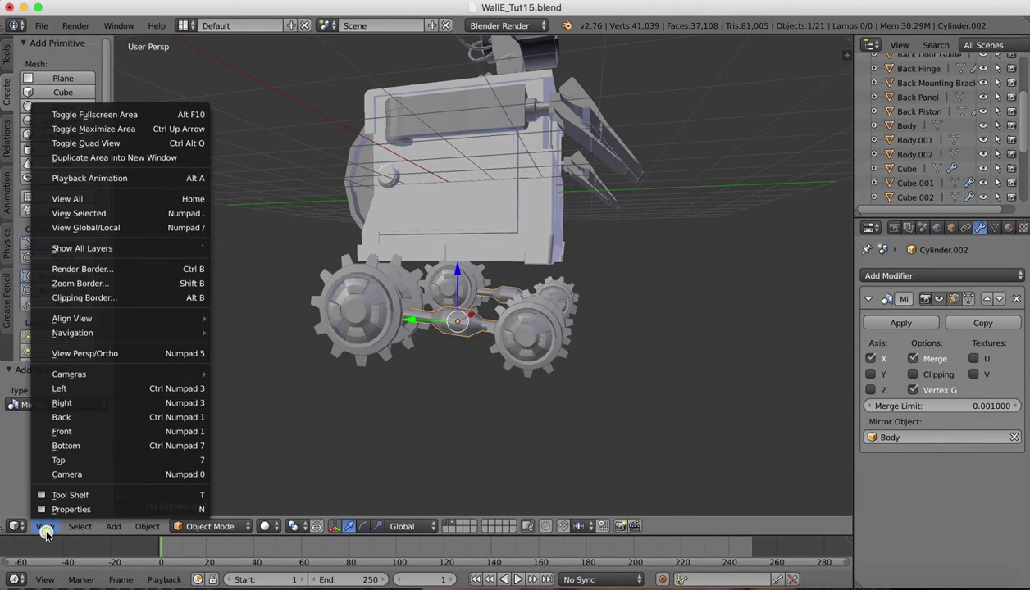
click(64, 388)
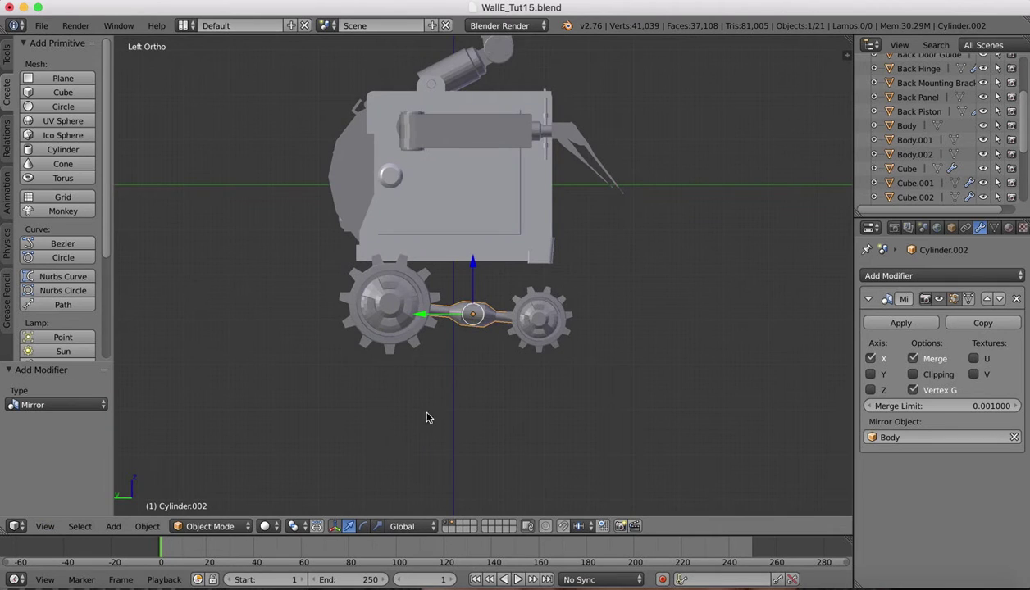
shift+scroll(493, 250, up, 4)
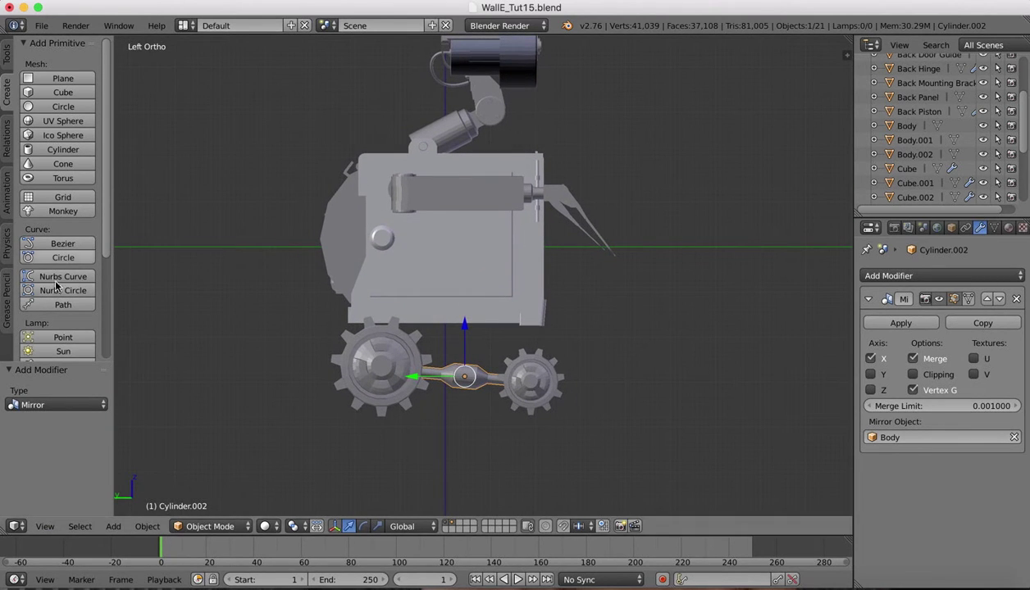
click(56, 151)
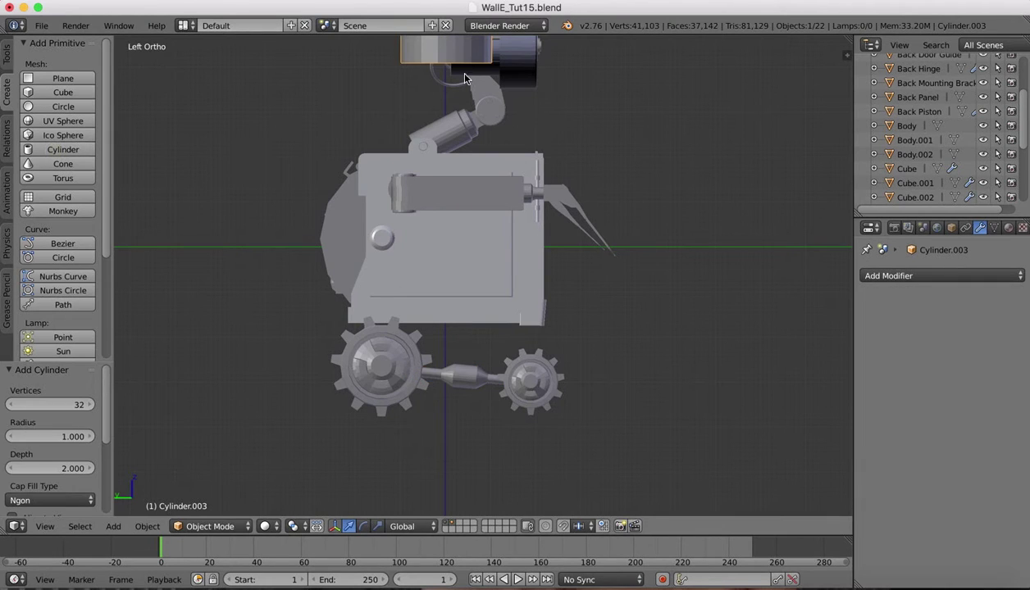
scroll(505, 263, down, 2)
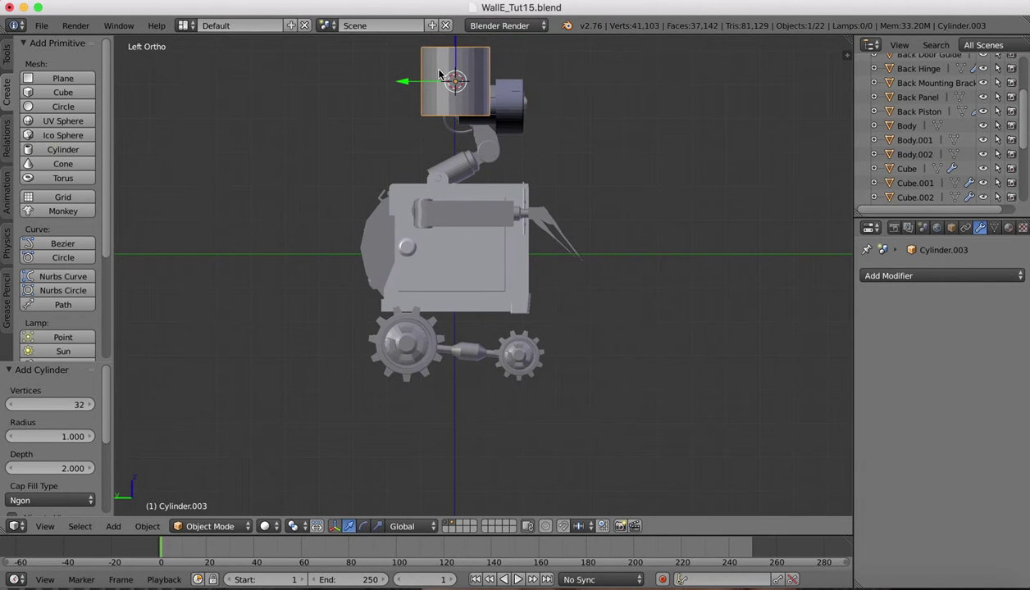
drag(457, 50, 464, 218)
key(s)
click(516, 224)
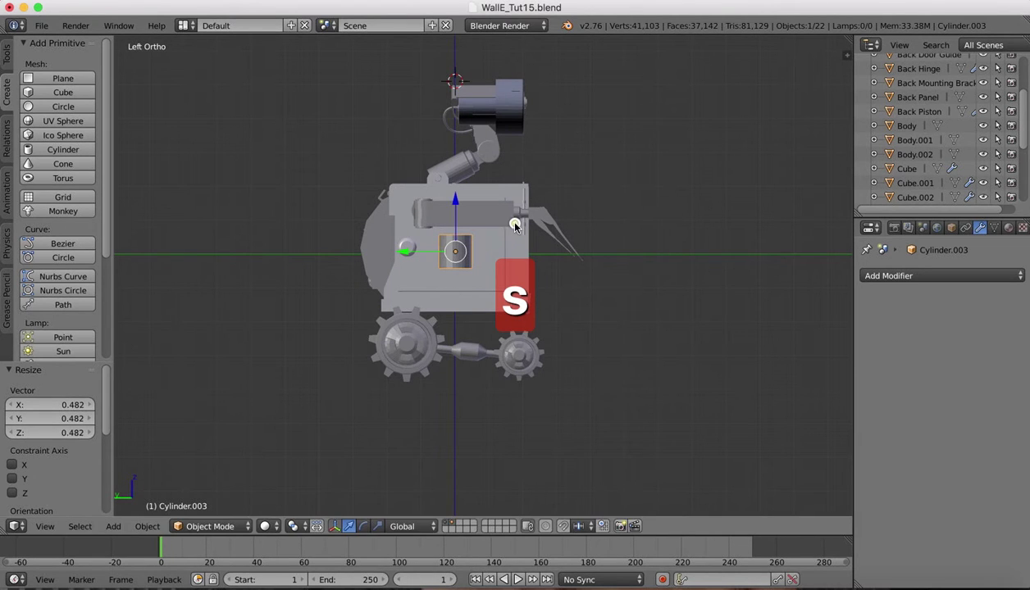
- Rotate the new cylinder 90° about Y and lower it 0.507 along Z
key(r)
key(z)
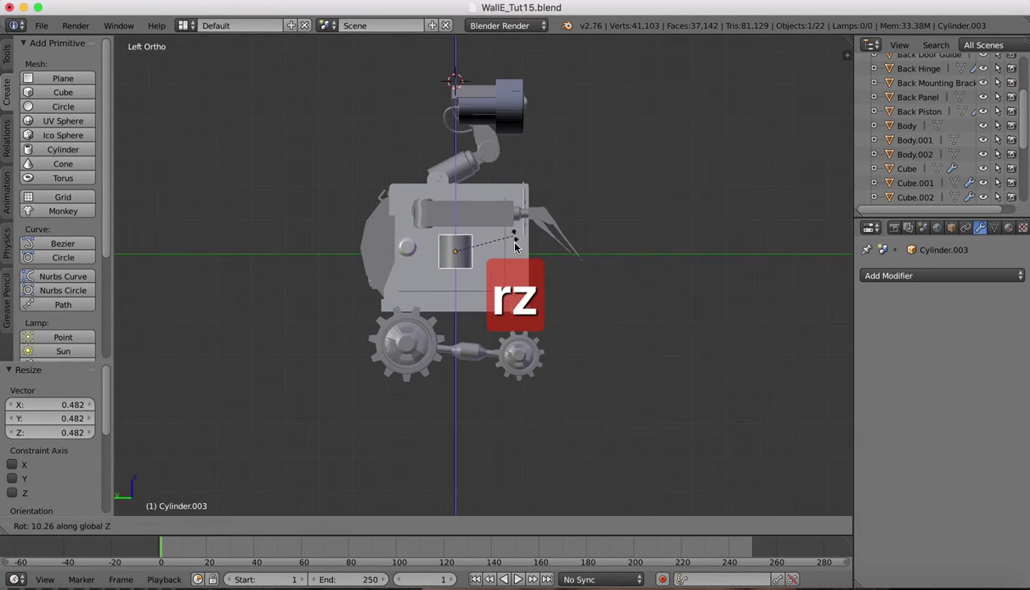
key(x)
text(y)
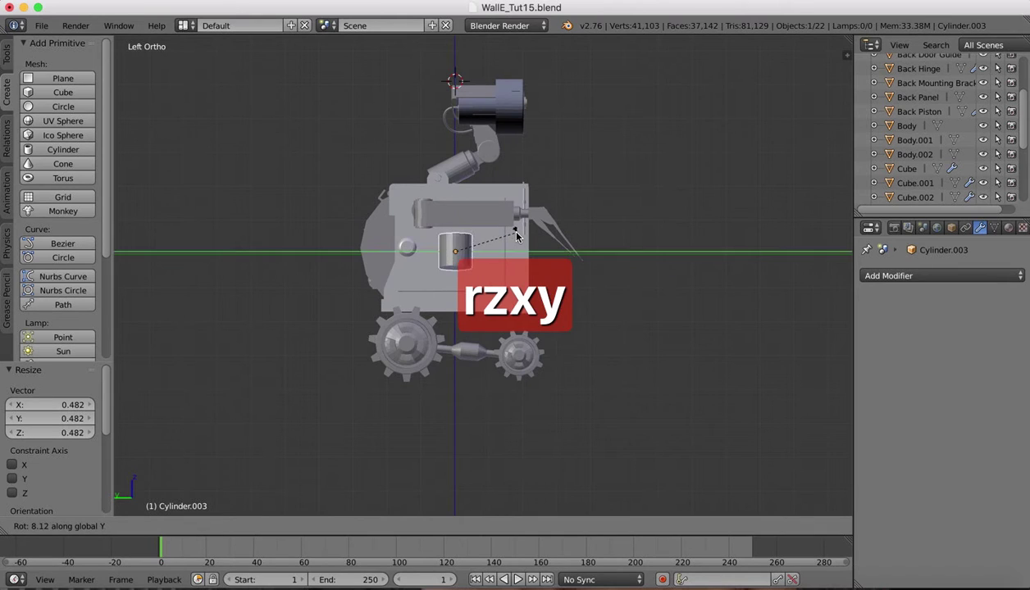
text(90)
click(513, 265)
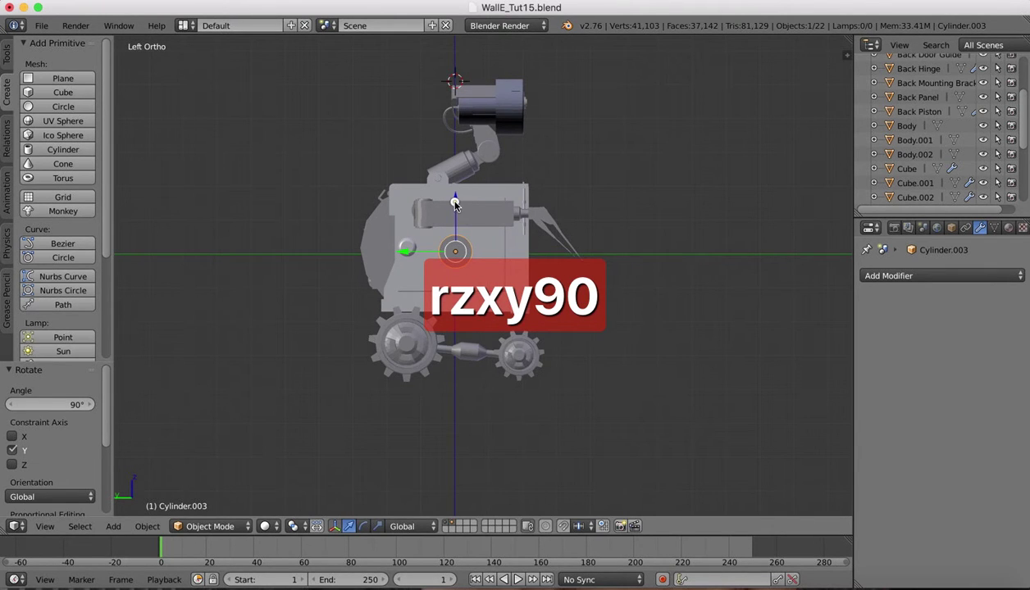
drag(455, 203, 445, 215)
mouse_move(885, 588)
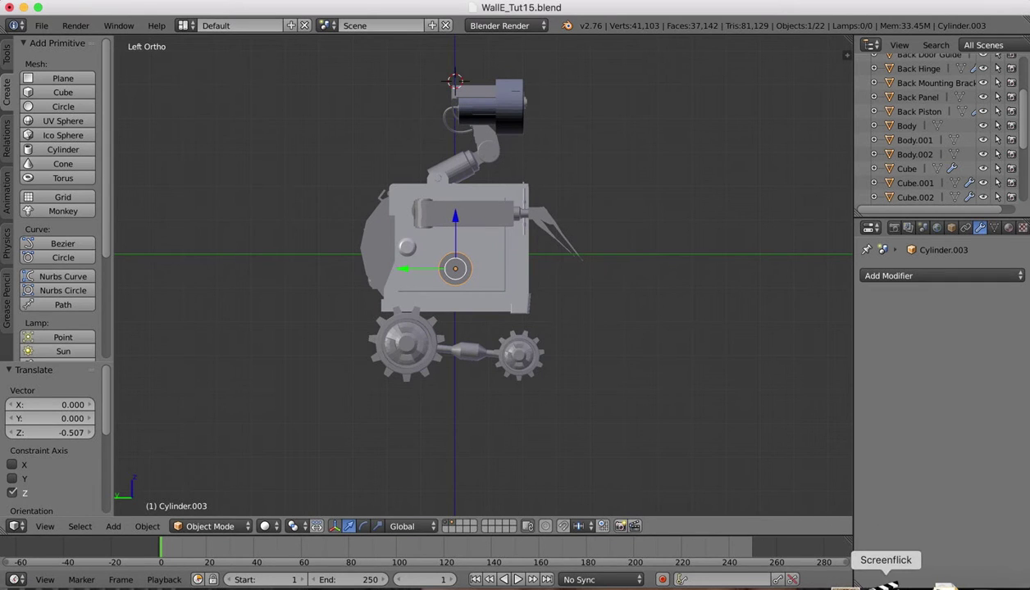
click(857, 587)
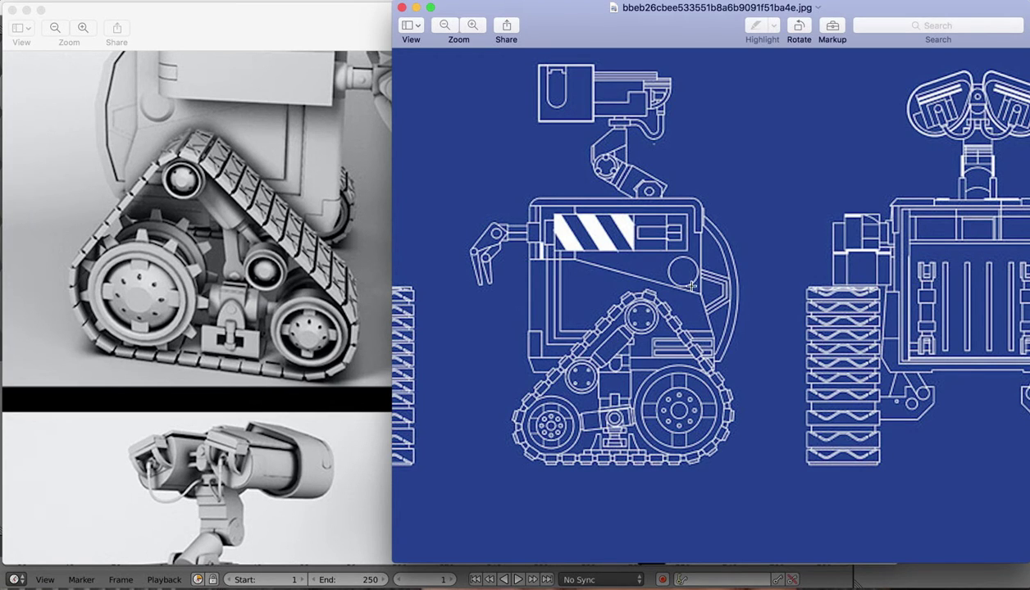
mouse_move(918, 587)
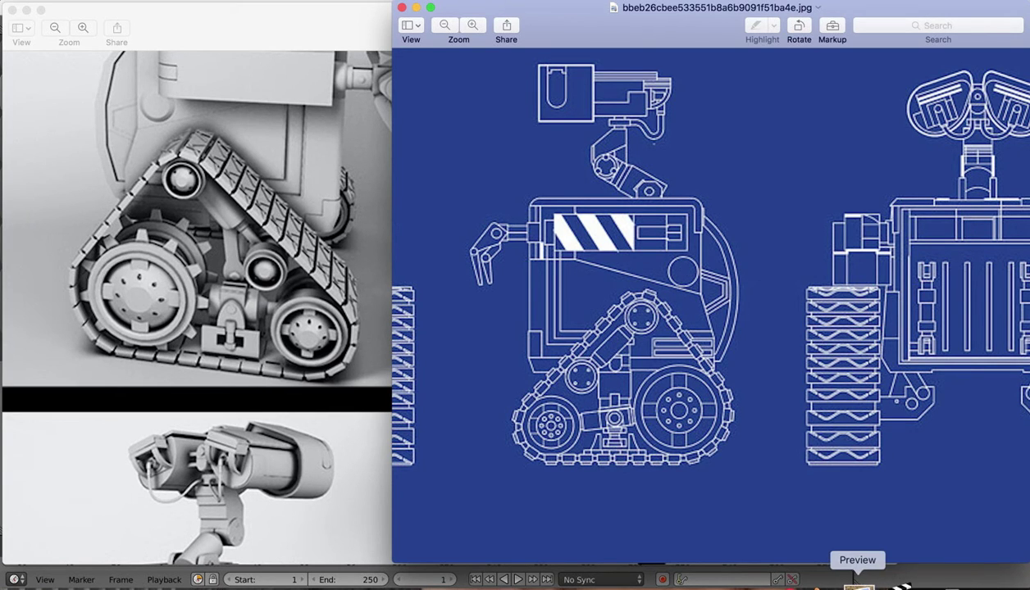
click(835, 585)
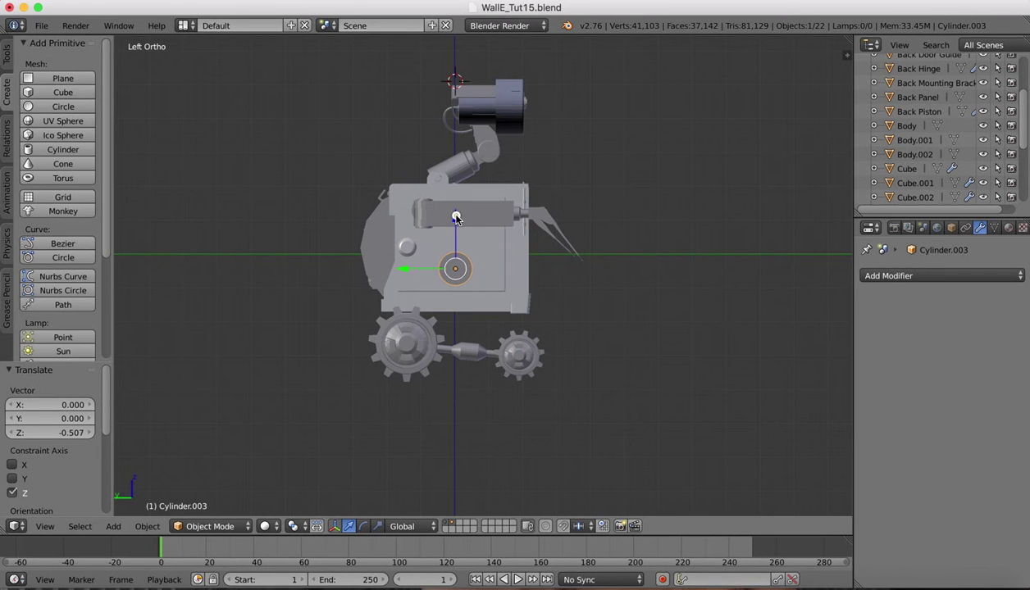
- Nudge the side disc down and shrink it to 0.802 scale
drag(457, 217, 456, 221)
key(s)
click(490, 228)
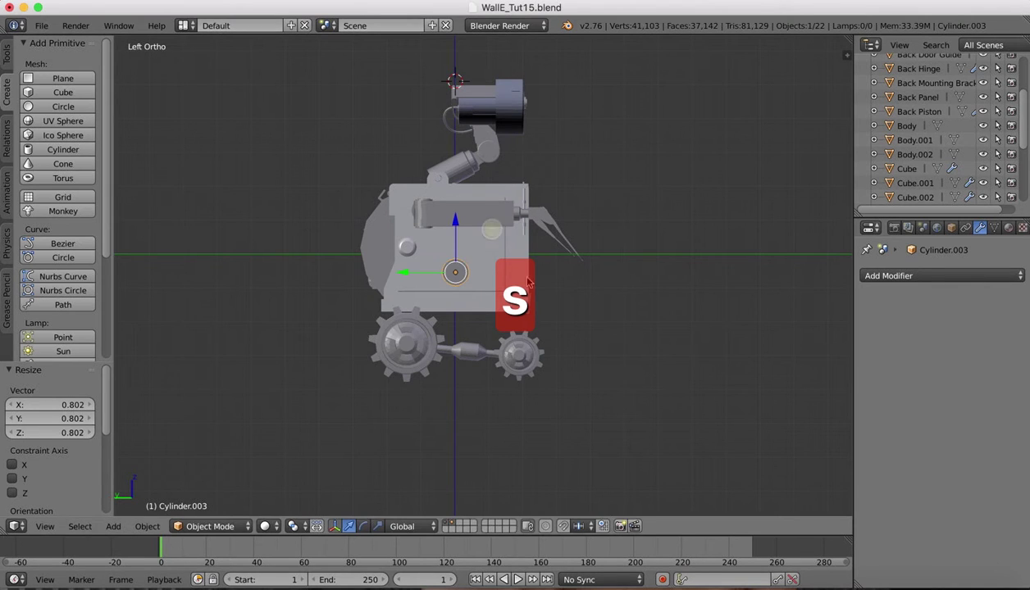
- Select the track gears and lower them slightly along Z
right_click(522, 345)
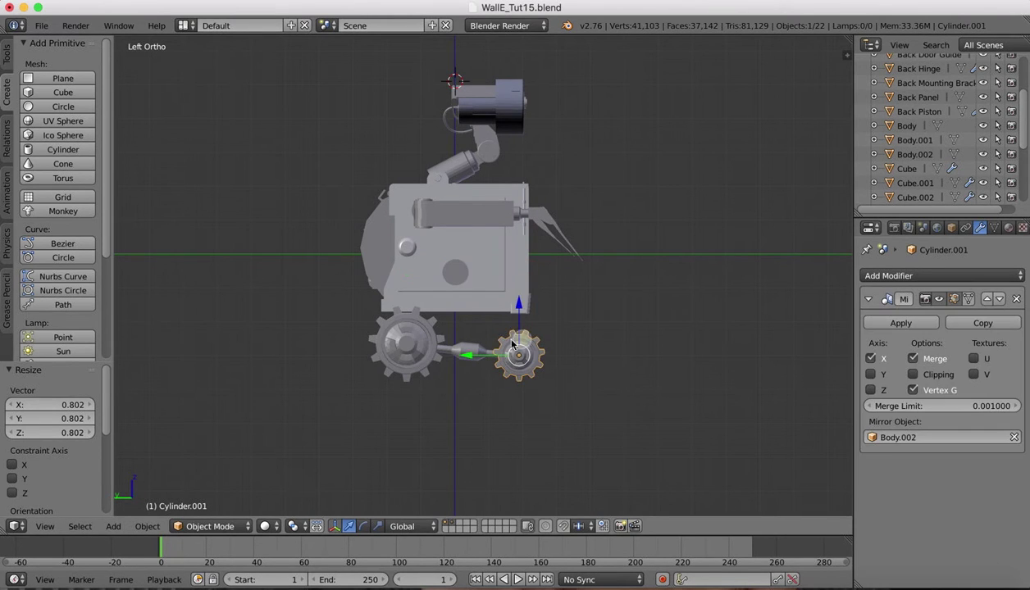
shift+right_click(407, 345)
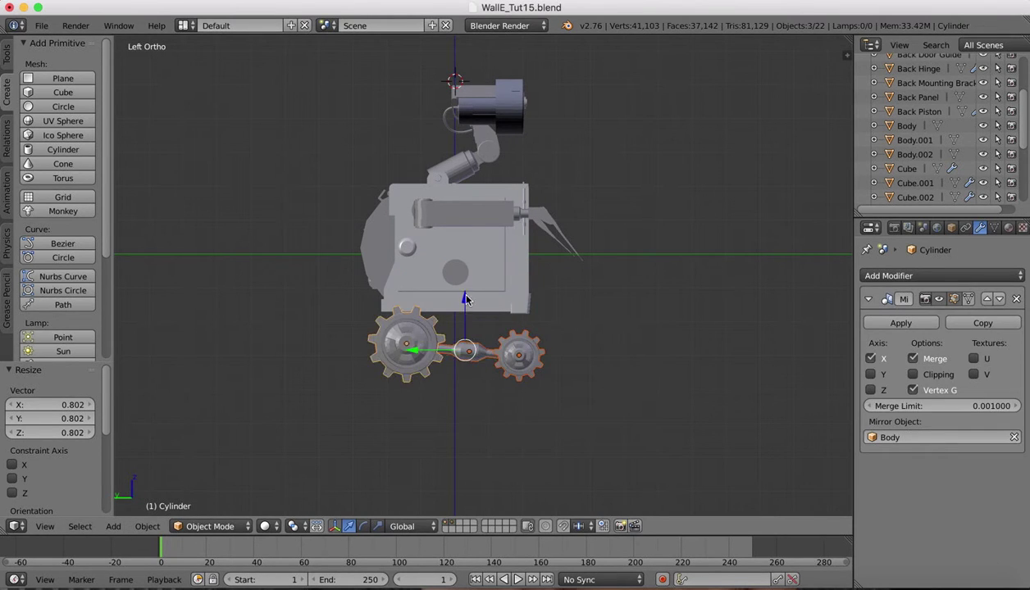
key(g)
key(z)
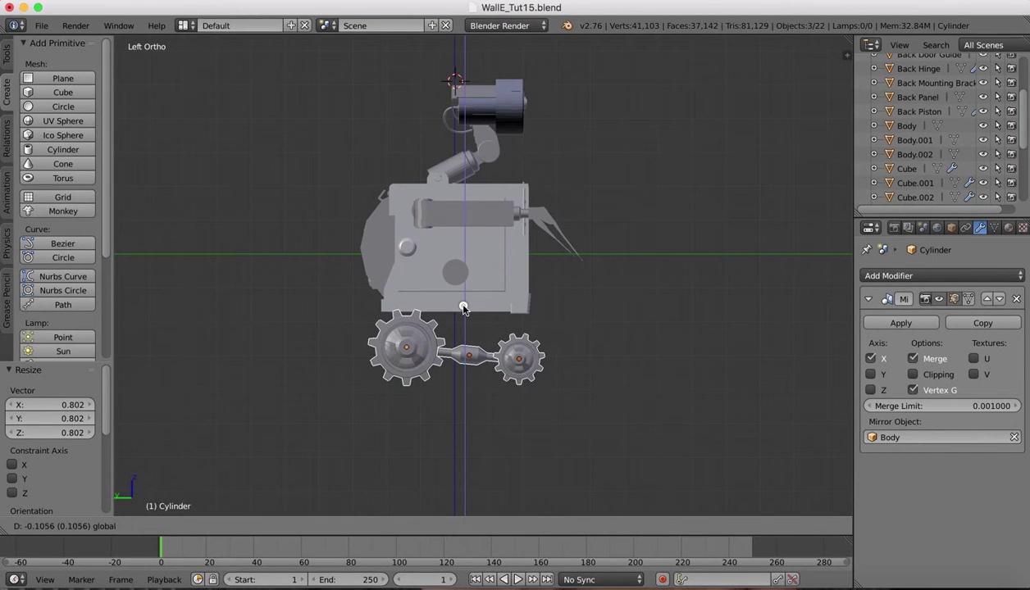
click(464, 312)
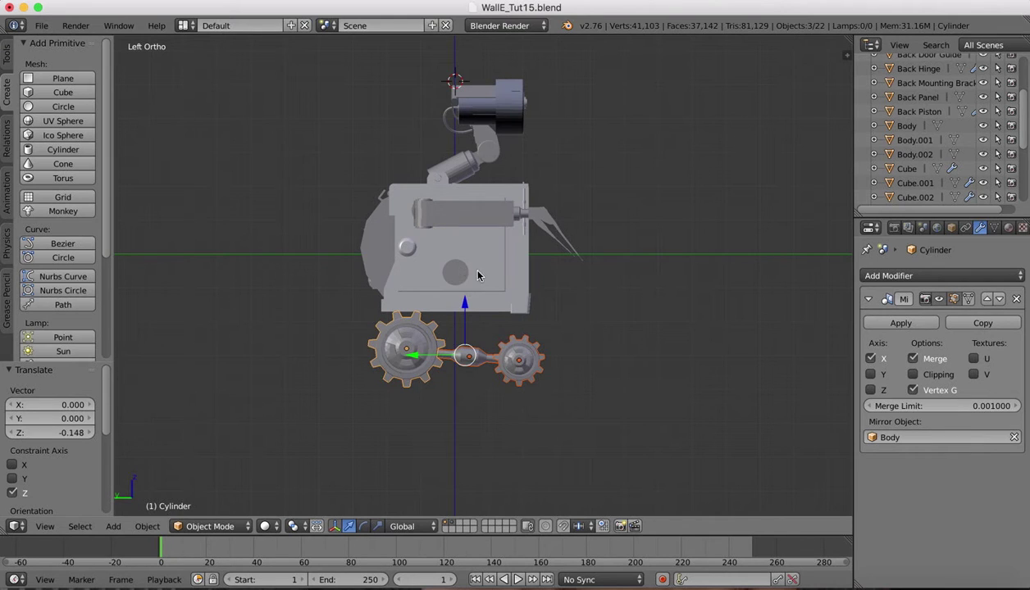
- Move the side disc -0.042 along Z and 0.211 along Y, checking against the blueprint
right_click(456, 275)
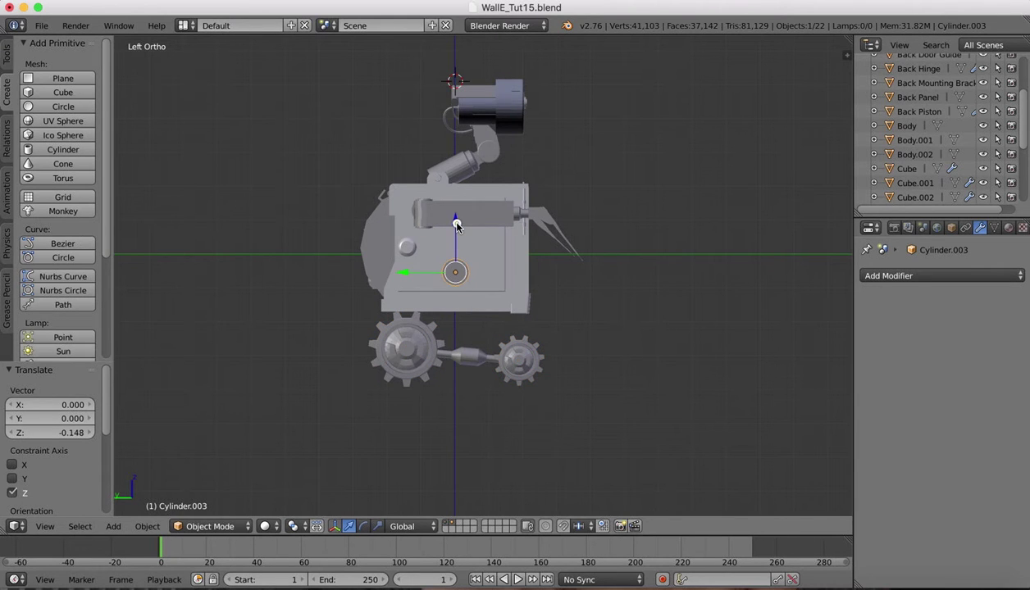
key(g)
key(z)
click(456, 228)
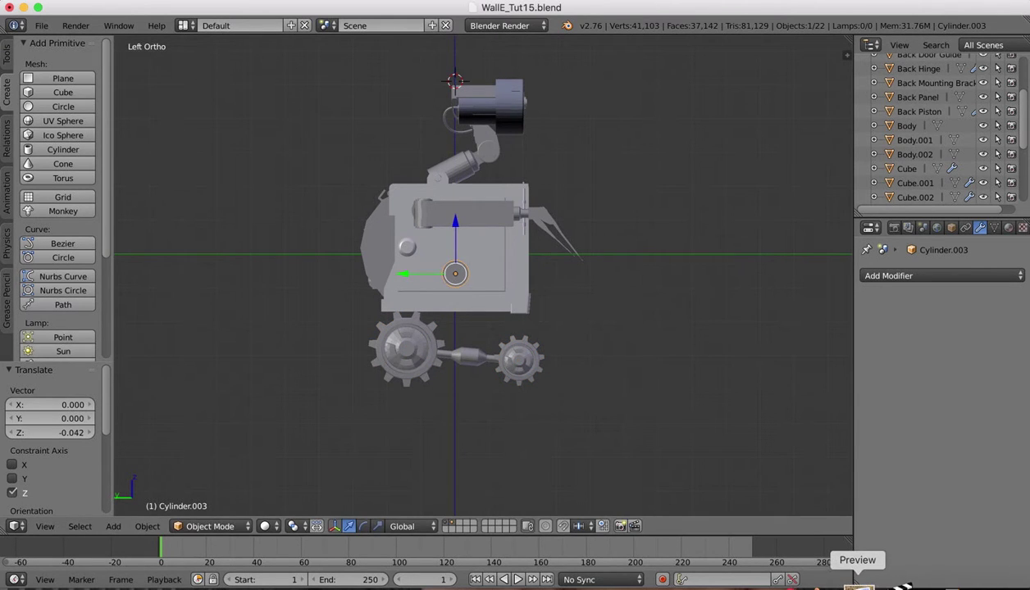
click(859, 584)
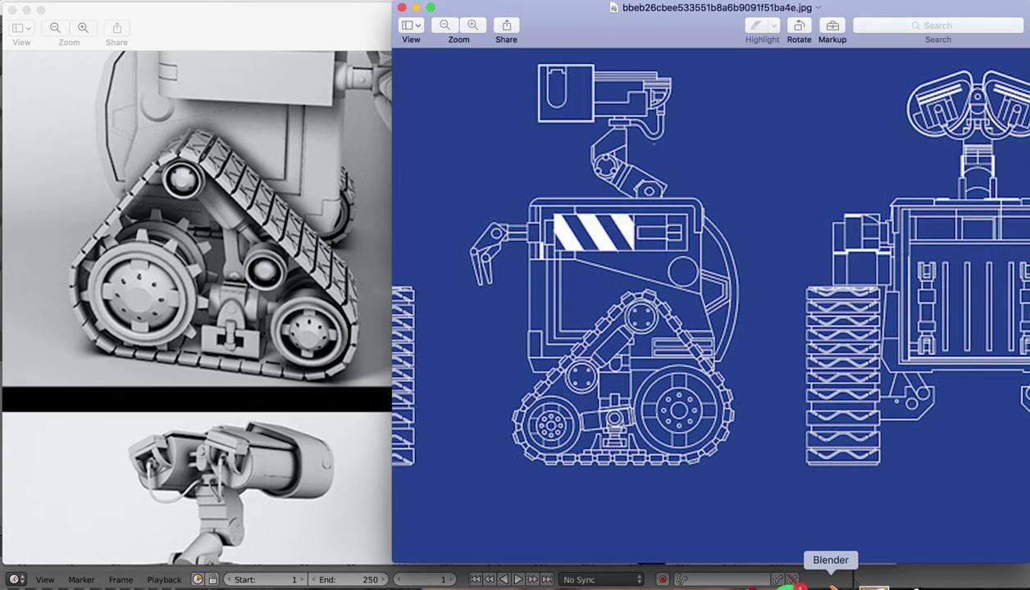
click(831, 586)
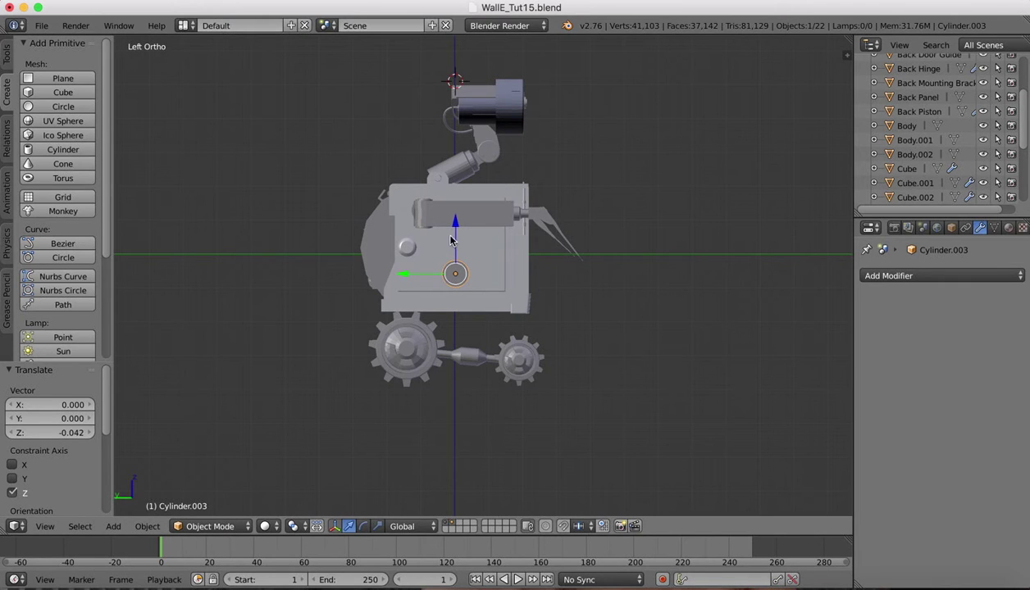
key(g)
key(y)
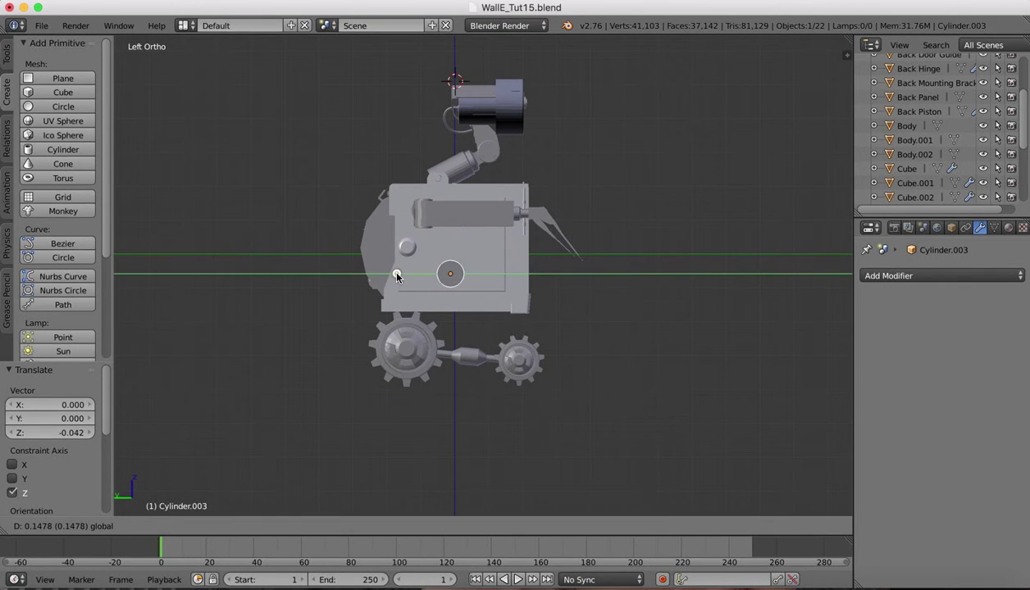
click(393, 276)
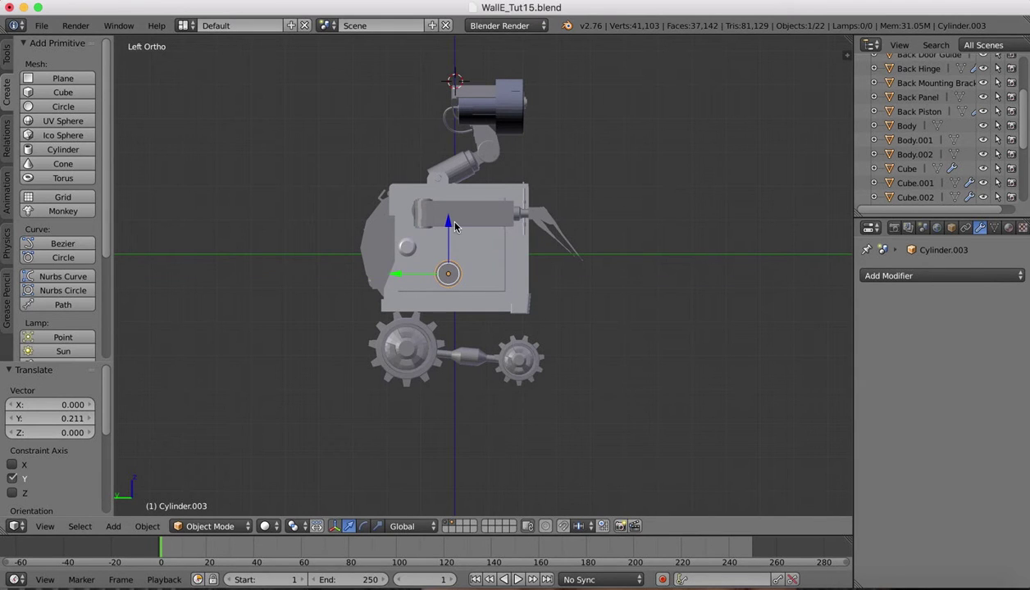
click(45, 526)
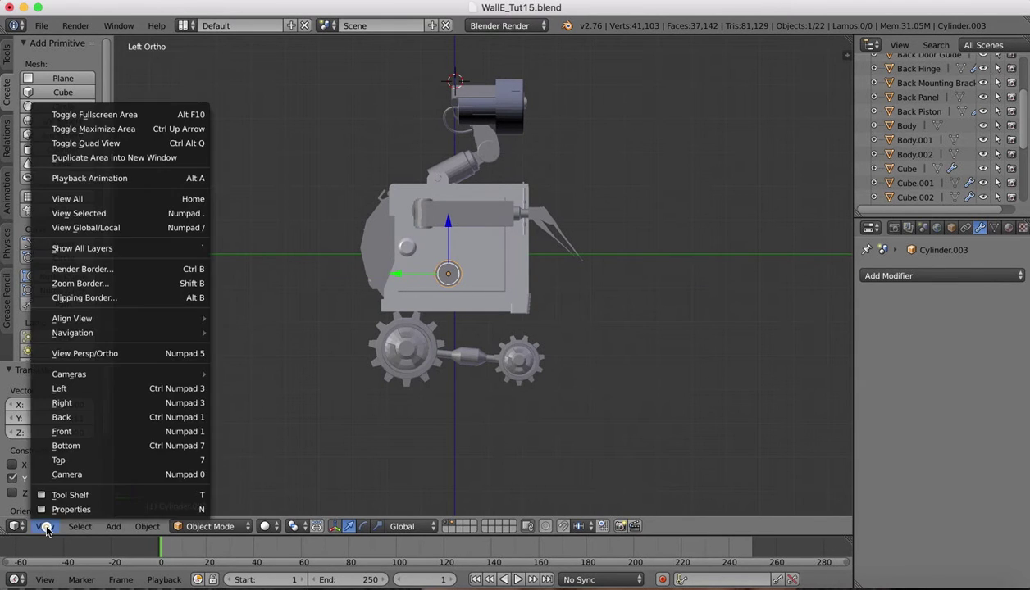
- In Front view, move the disc out along X, stretch it to 1.363 on X, and offset it 0.169
click(65, 429)
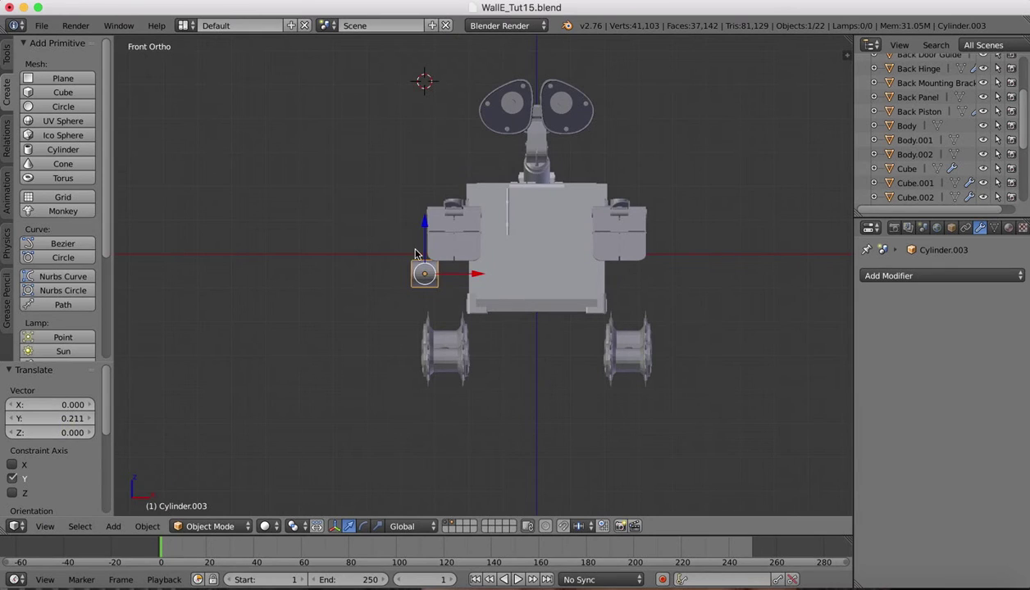
key(g)
key(x)
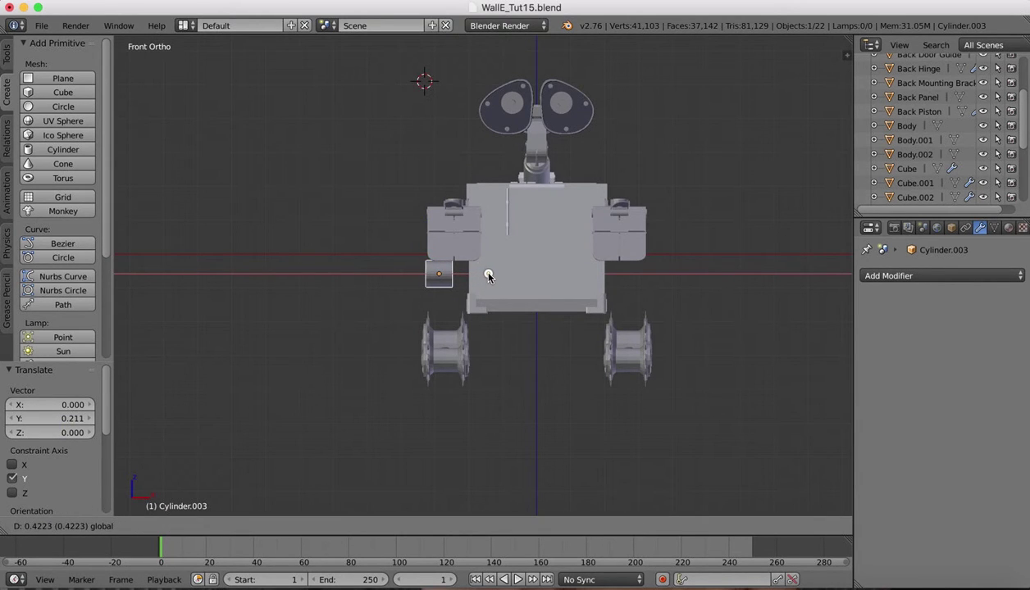
click(488, 276)
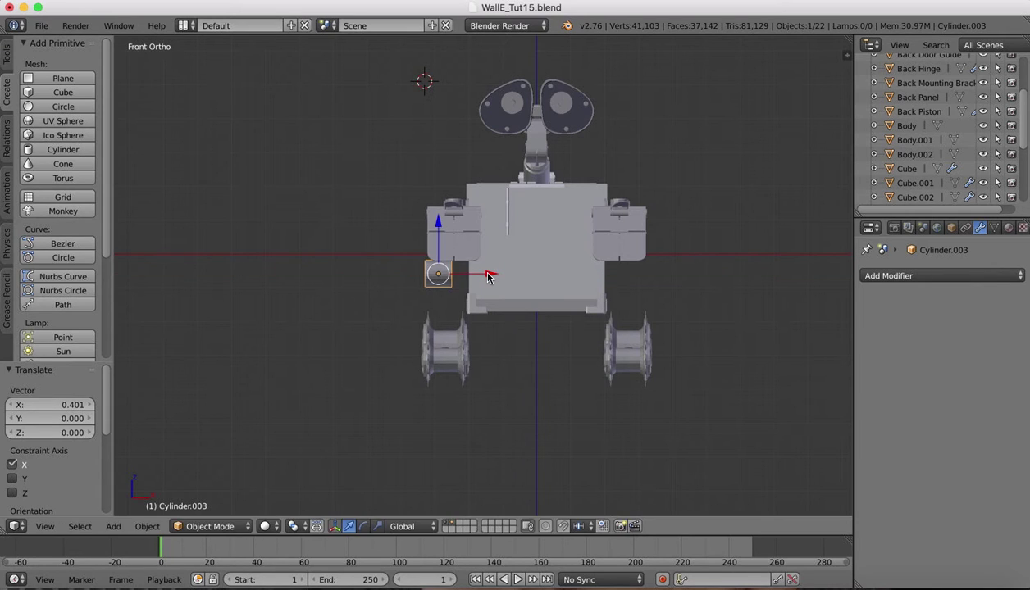
key(s)
key(z)
key(x)
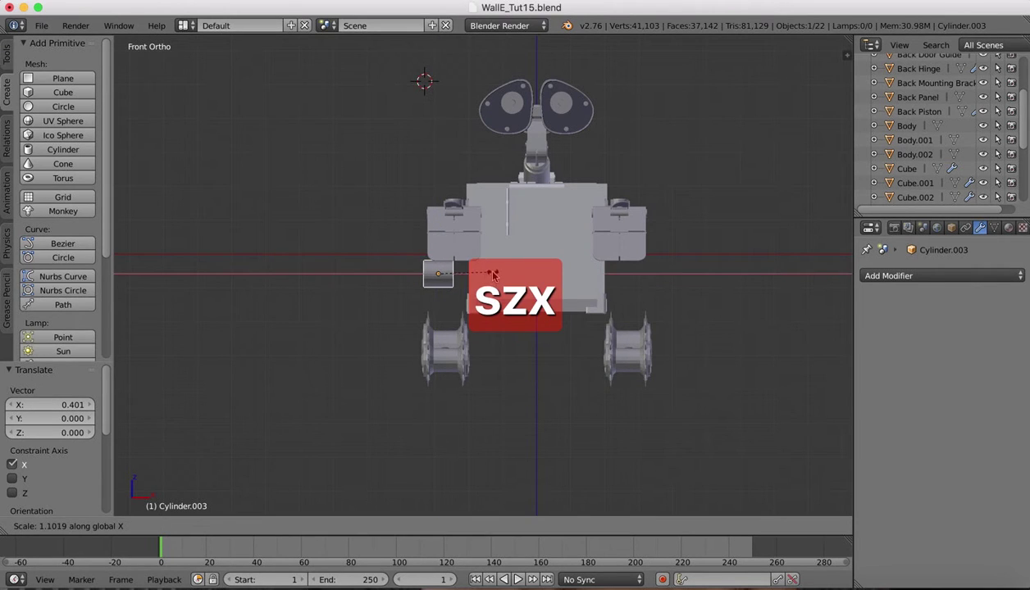
click(503, 273)
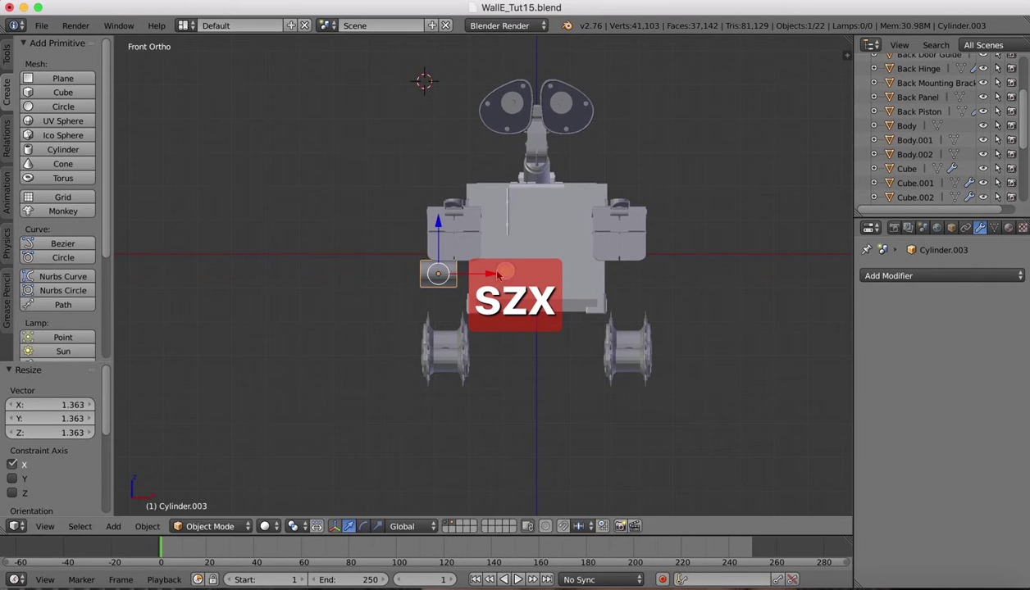
key(g)
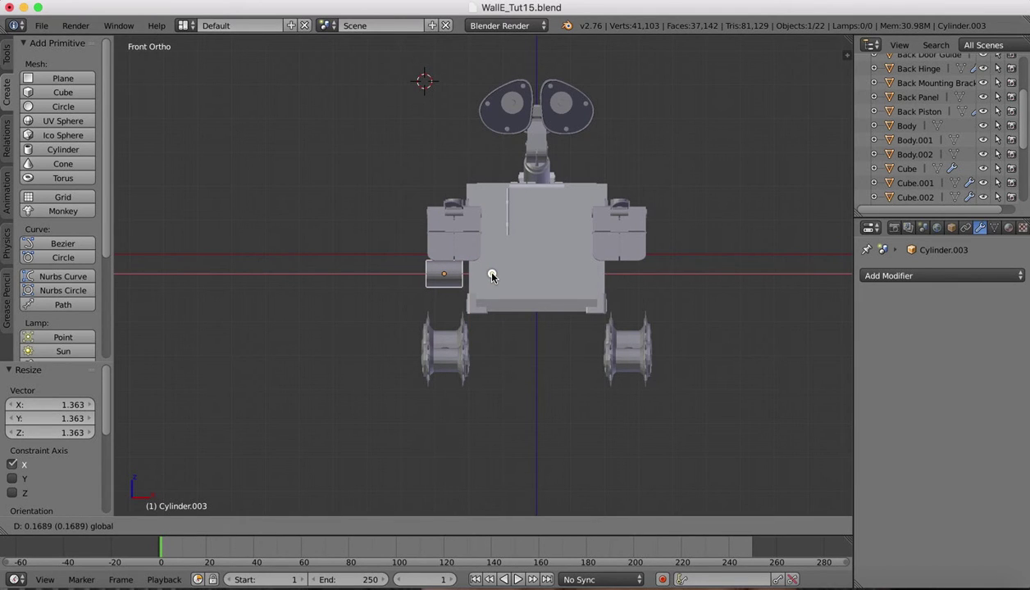
click(492, 276)
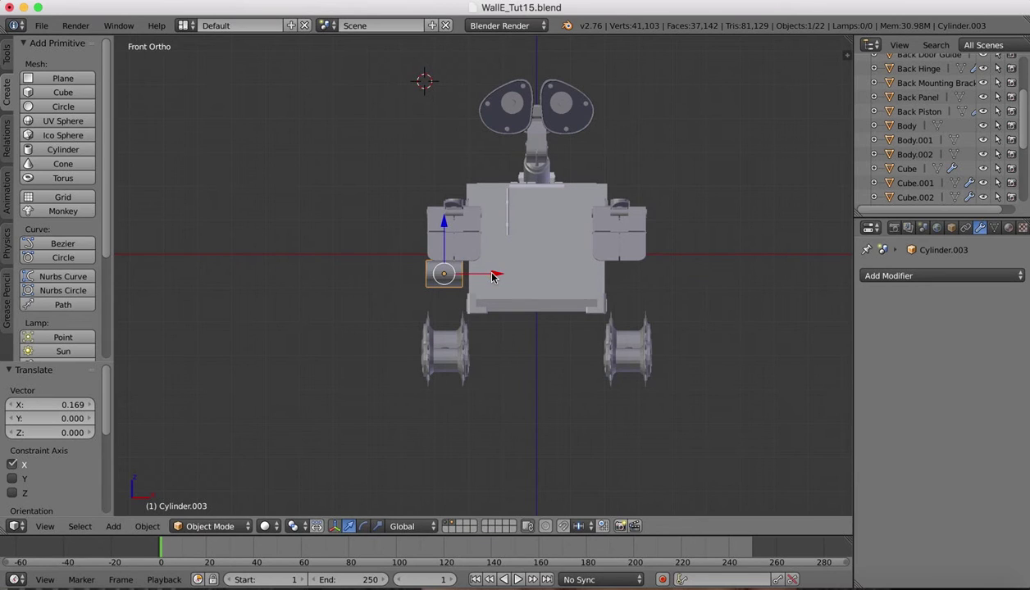
- Lower the cylinder beside the left track, stretch it to 1.153 on X, then raise it 1.629 on Z
scroll(438, 277, up, 3)
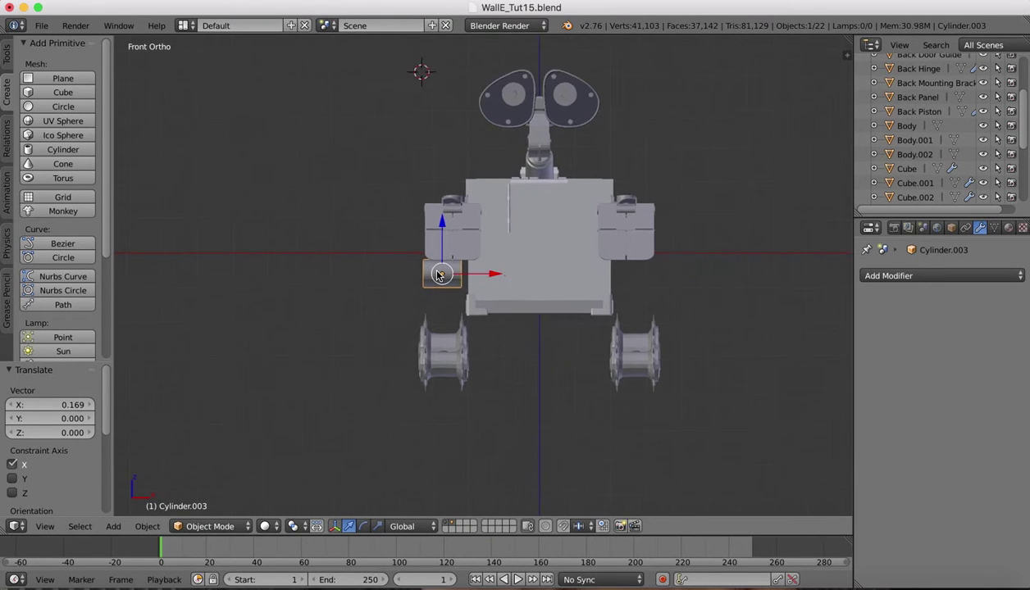
drag(414, 219, 413, 337)
key(s)
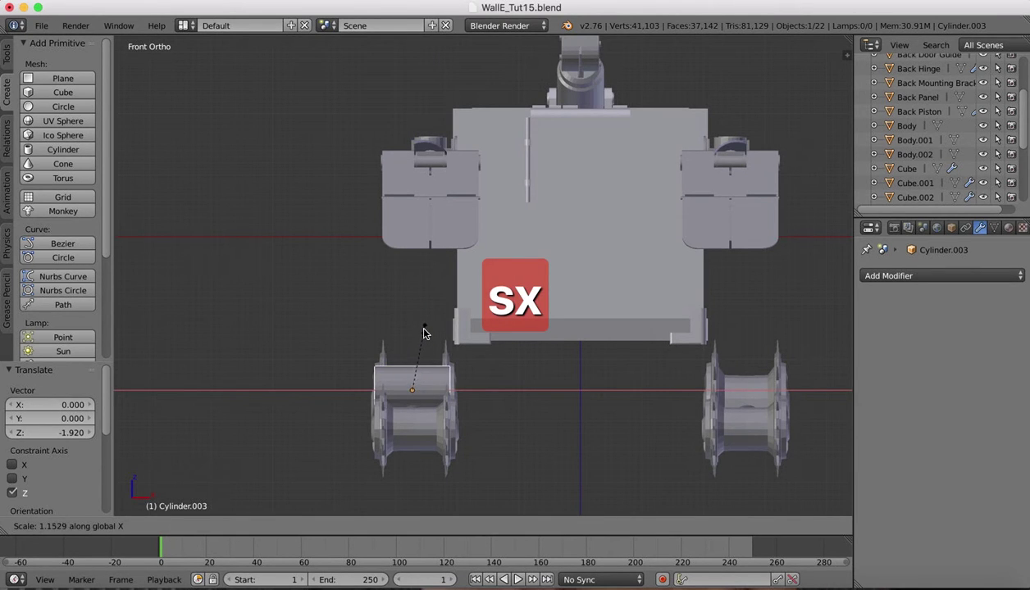
click(463, 385)
click(464, 393)
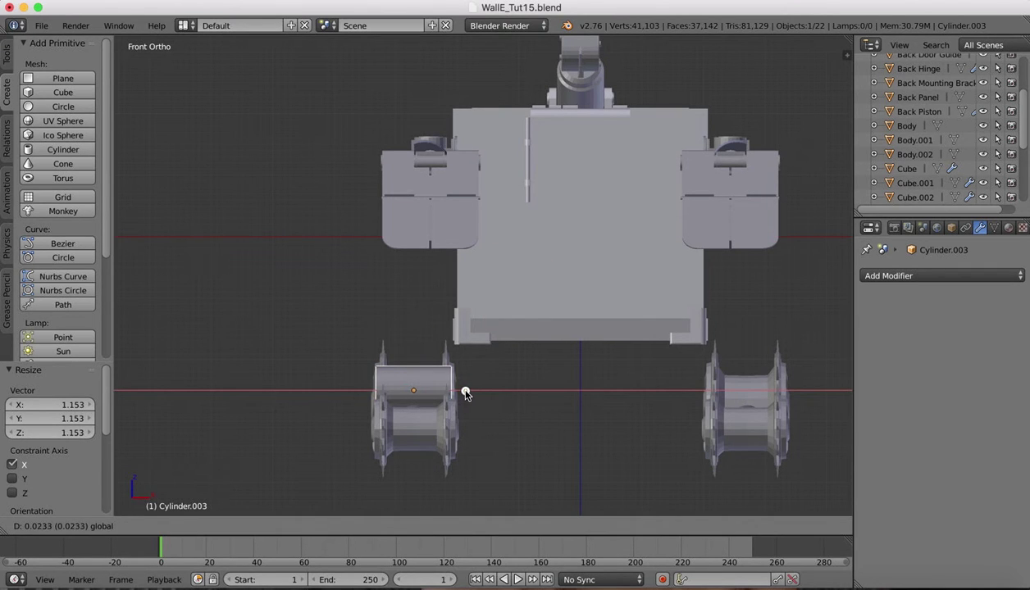
click(463, 393)
click(411, 341)
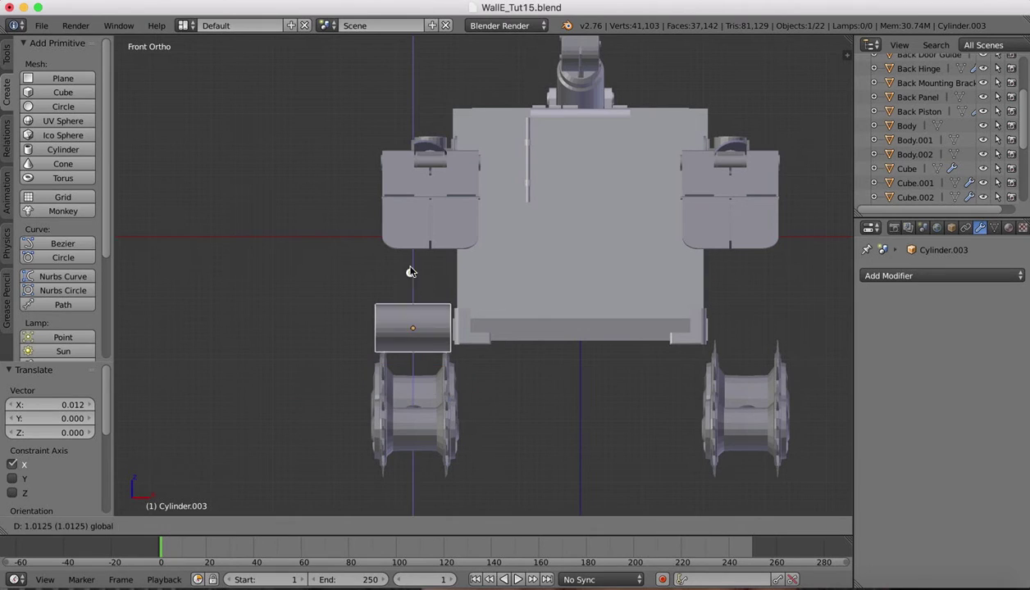
click(406, 237)
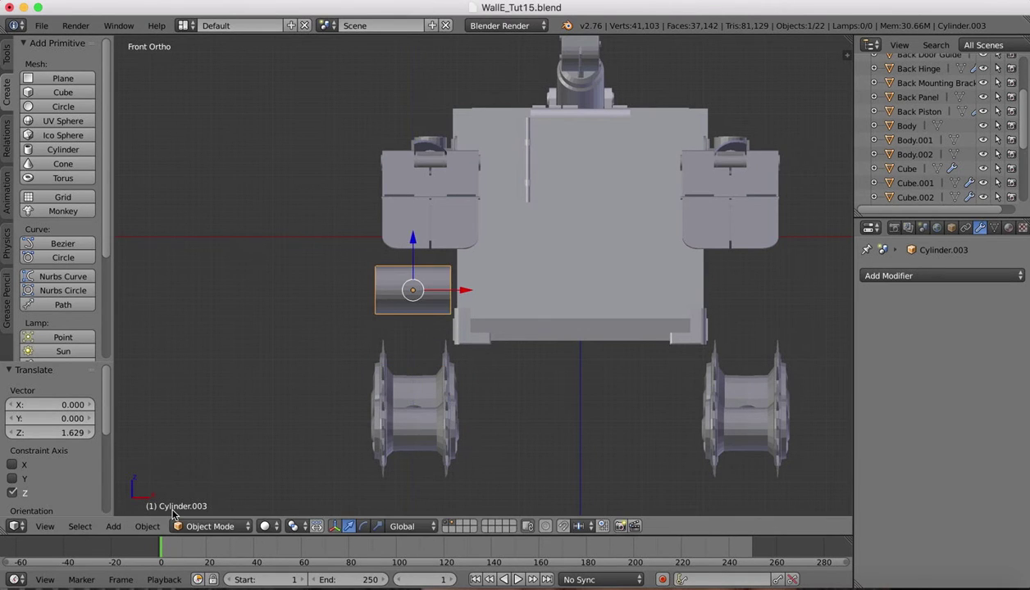
click(201, 525)
- Add a loop cut exactly around the middle of the side cylinder
click(202, 495)
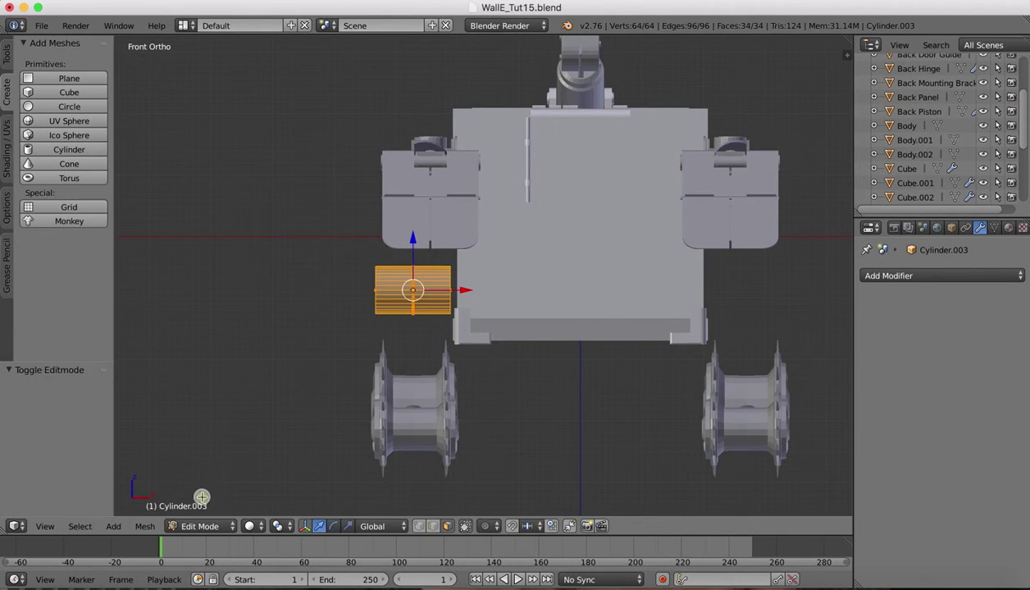
click(436, 527)
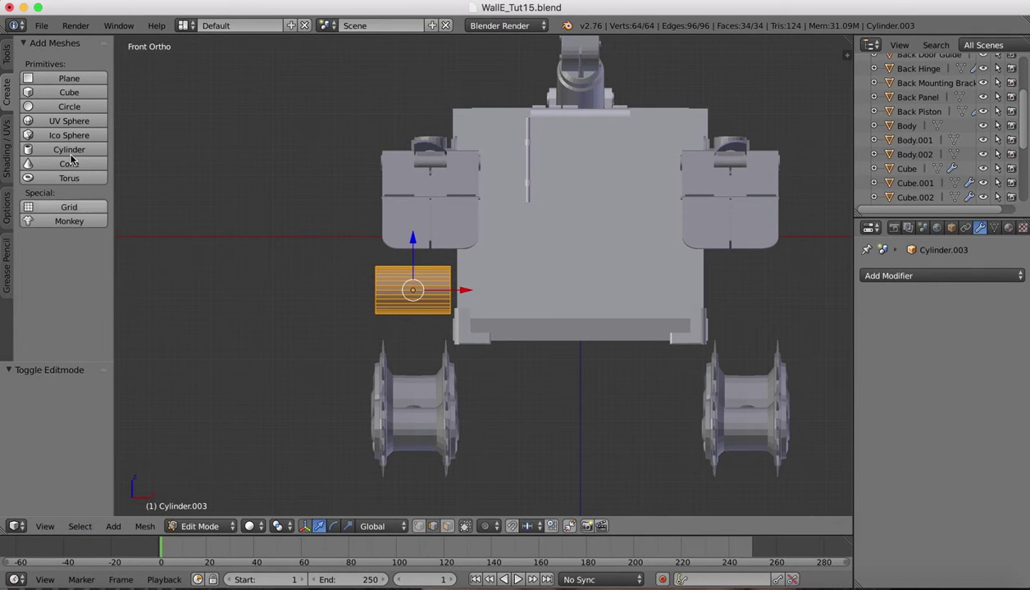
click(7, 56)
scroll(75, 315, down, 5)
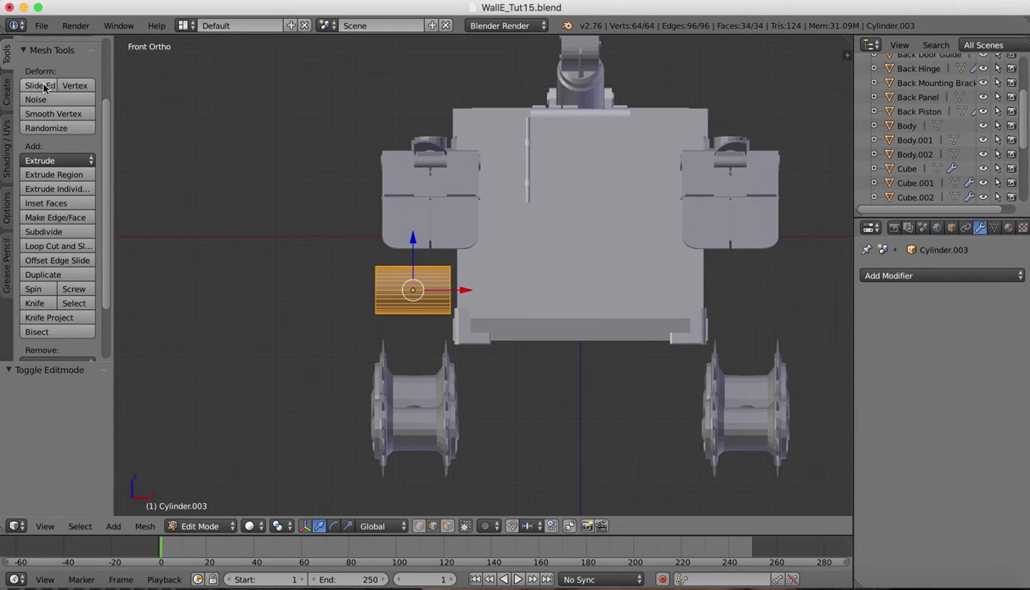
click(56, 245)
click(416, 282)
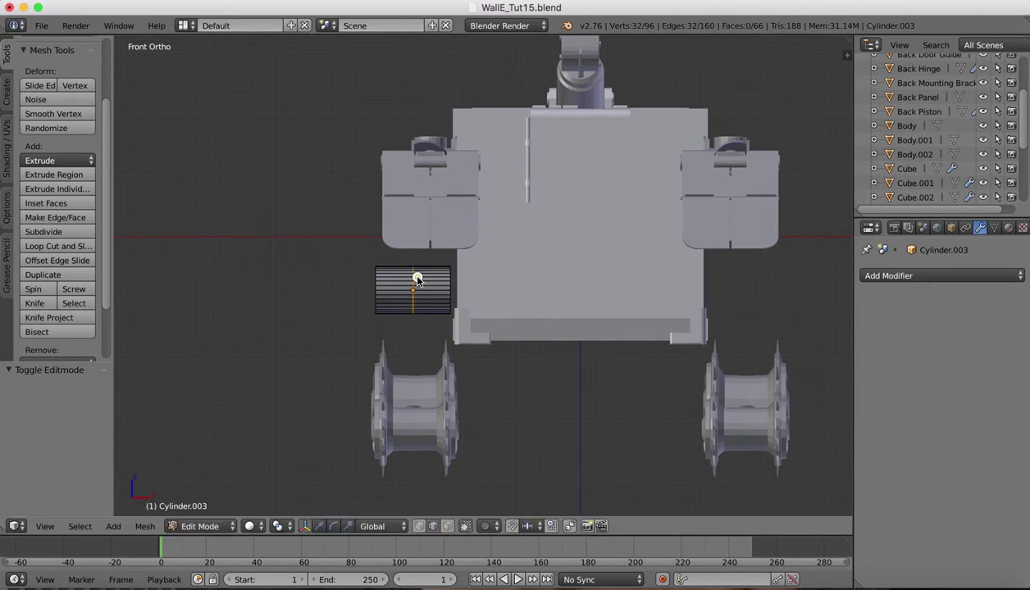
right_click(416, 281)
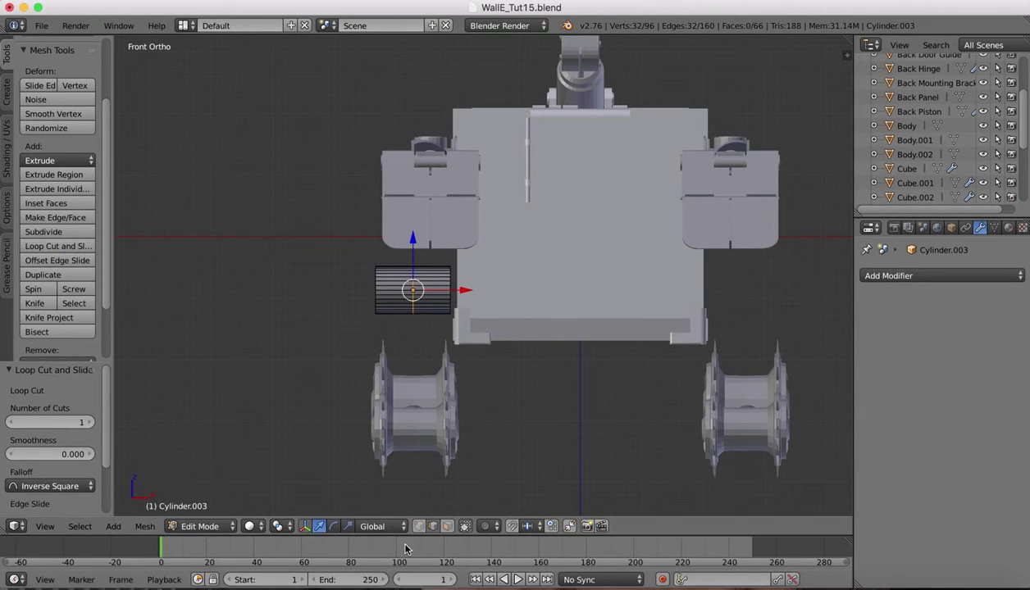
- Select the edge loop at the cylinder's end and call up the Delete menu
key(a)
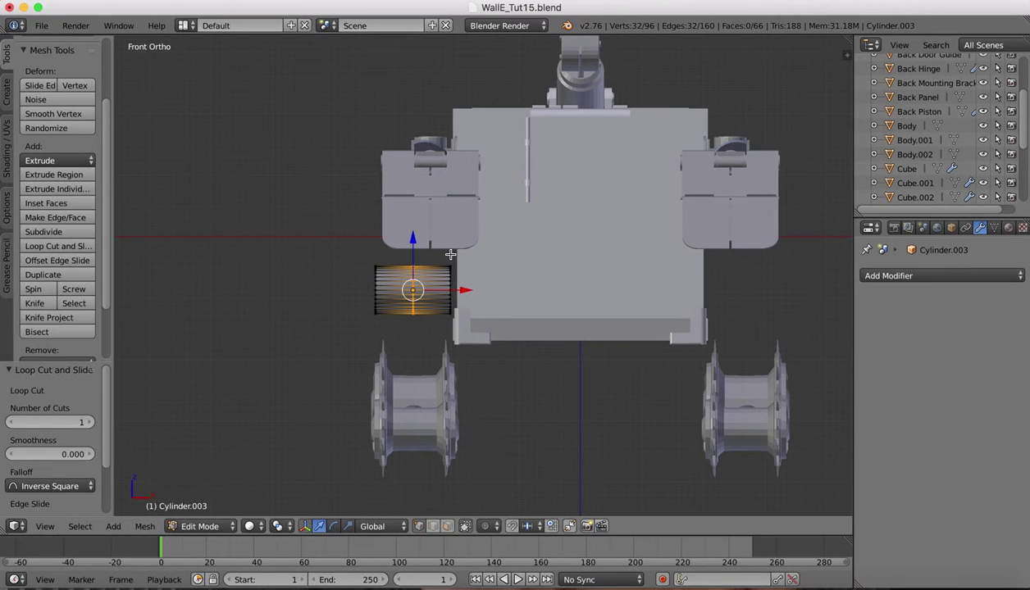
right_drag(450, 255, 429, 319)
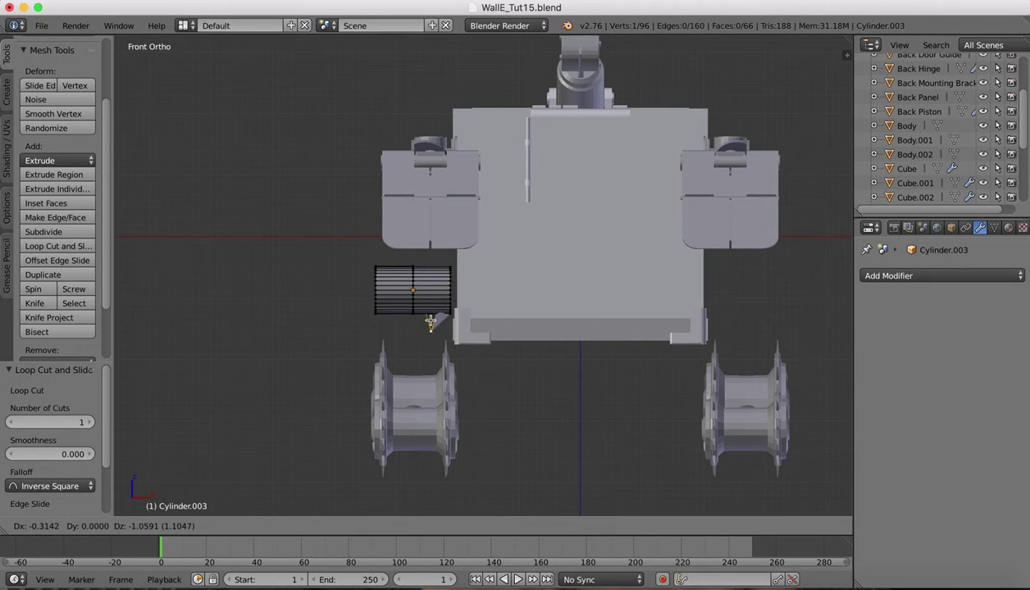
key(Escape)
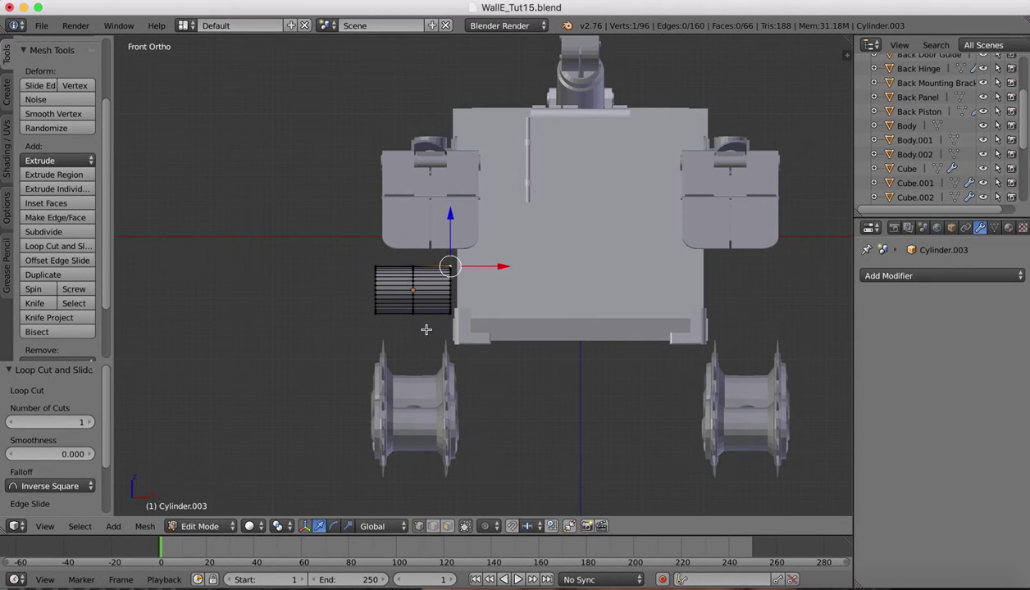
right_click(425, 329)
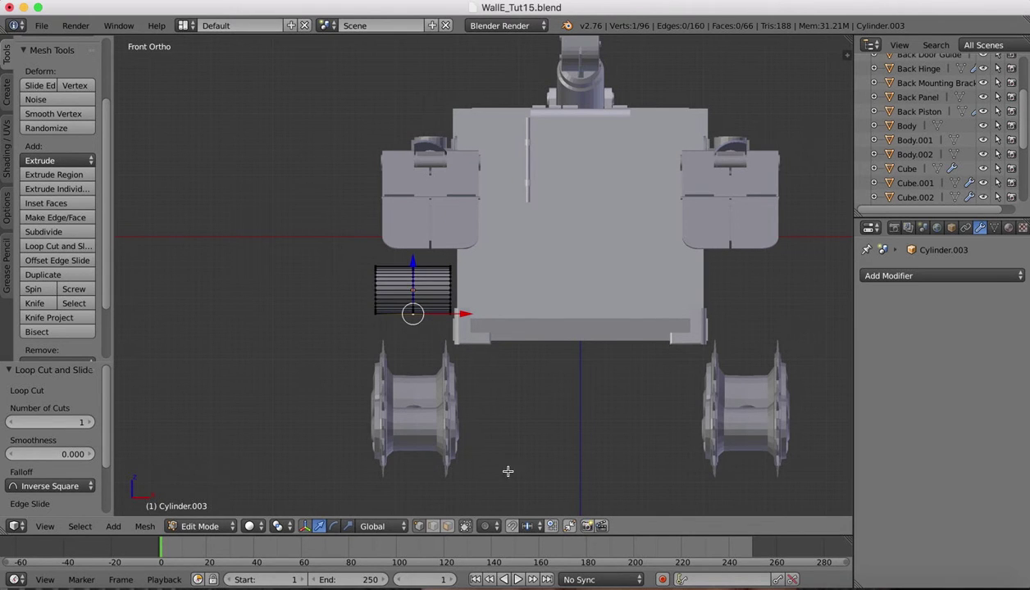
click(435, 527)
scroll(449, 292, up, 3)
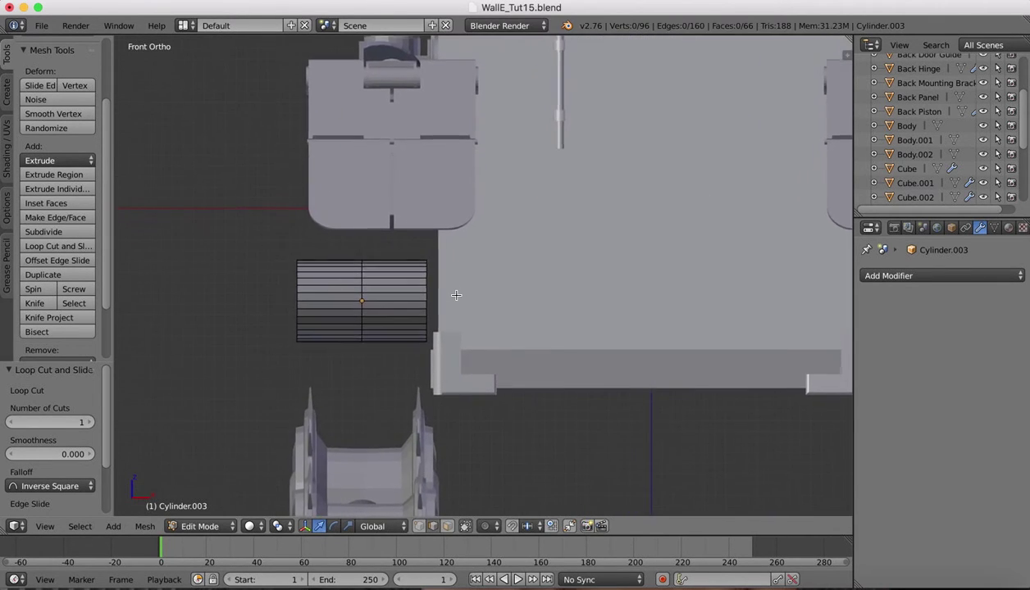
scroll(456, 295, down, 10)
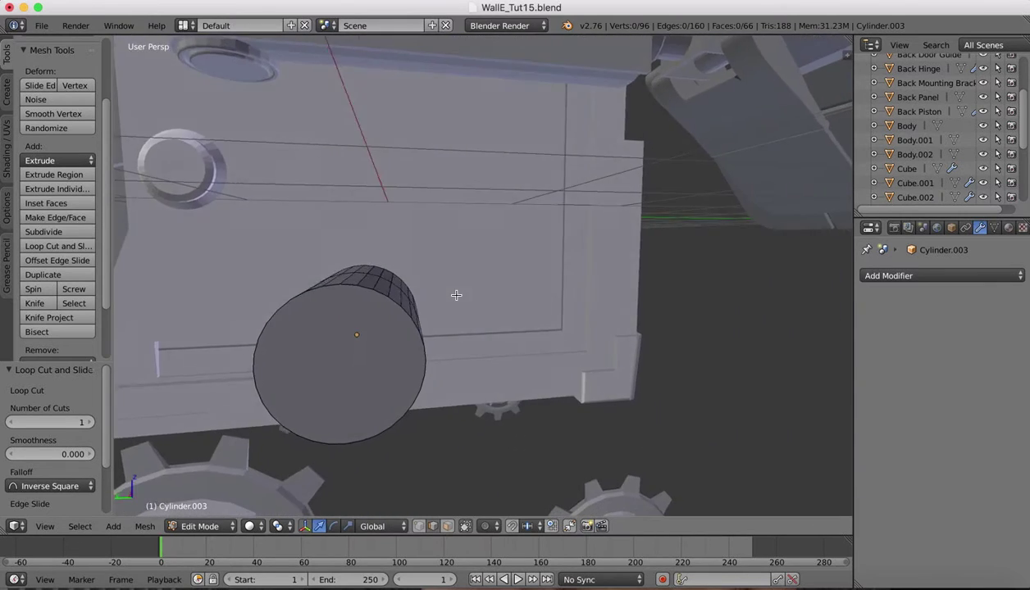
scroll(455, 295, left, 10)
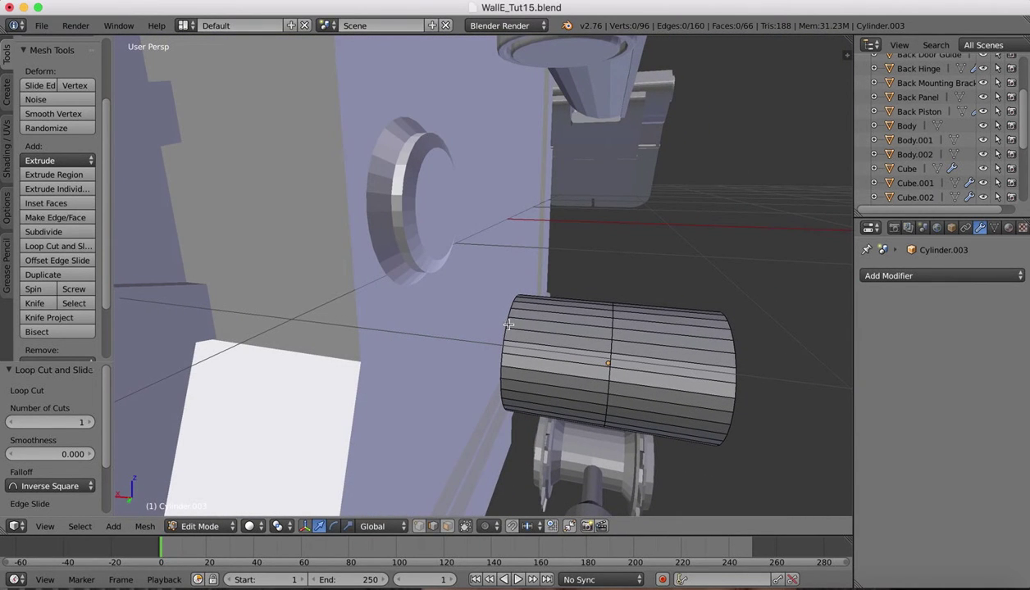
right_click(508, 326)
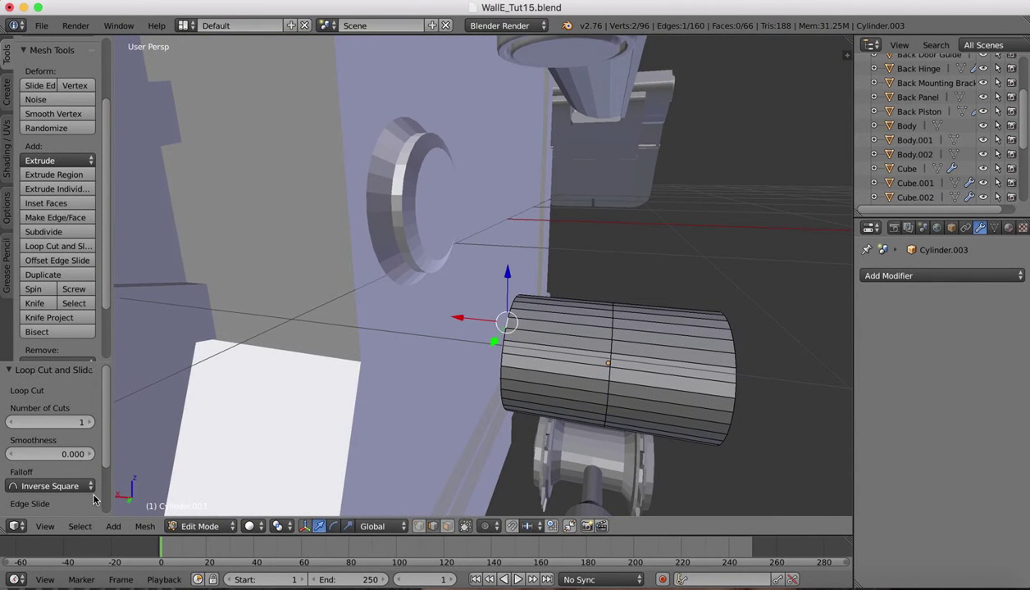
click(80, 527)
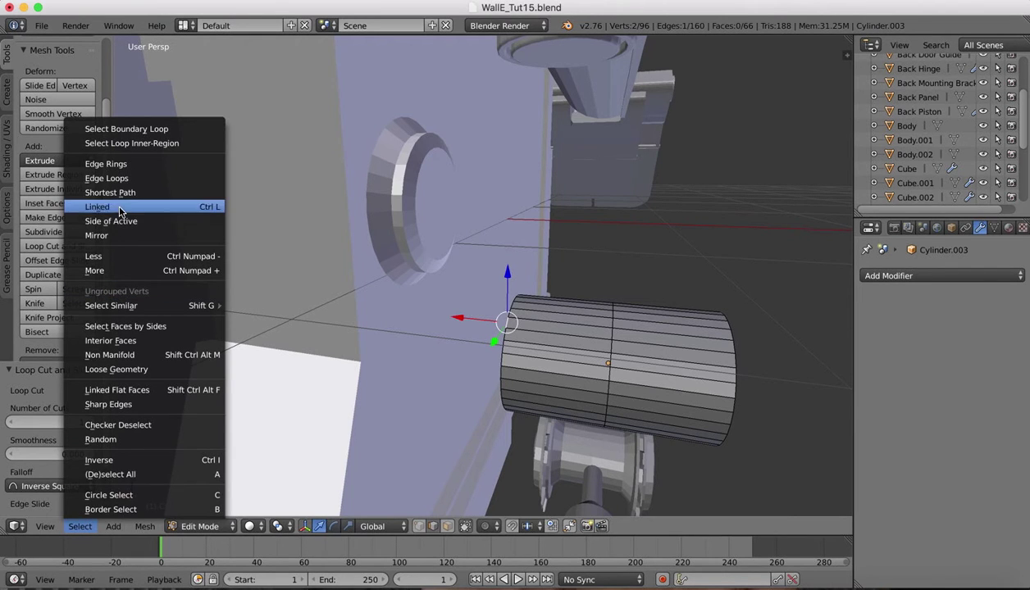
click(113, 177)
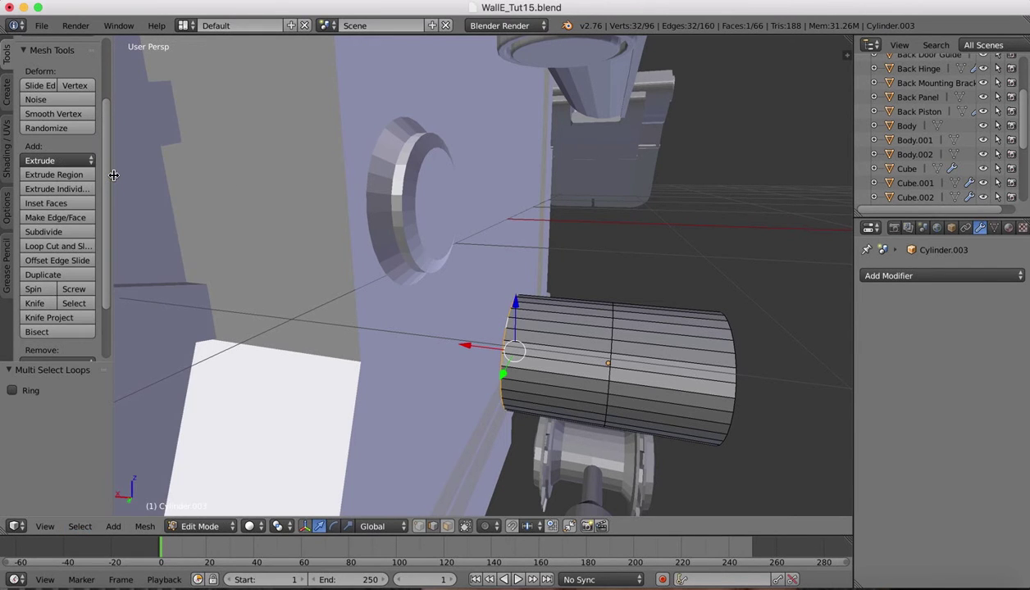
key(x)
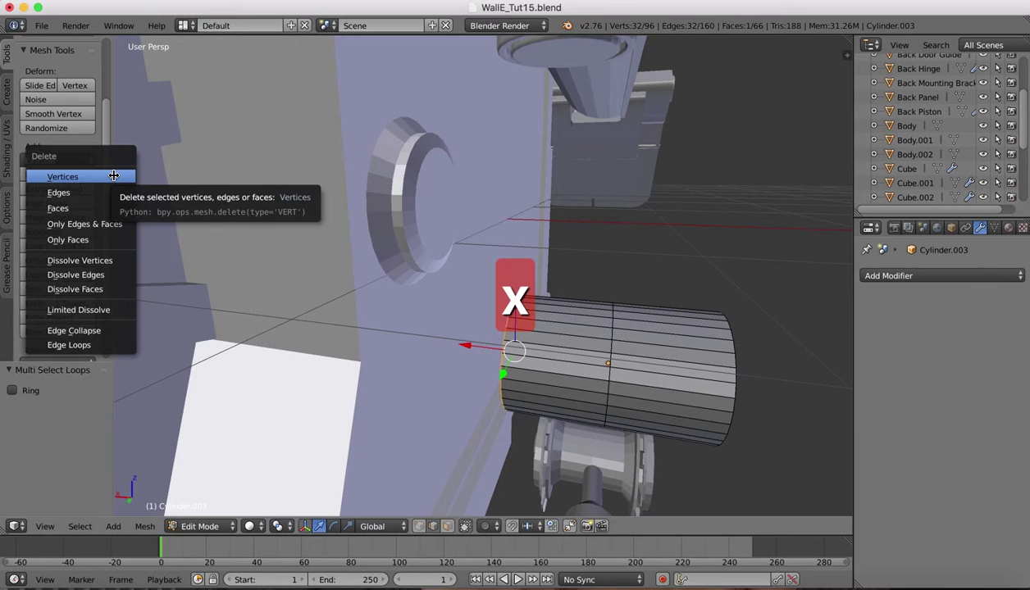
- Delete the end loop's edges, then try ring and loop selection on a leftover edge
click(76, 192)
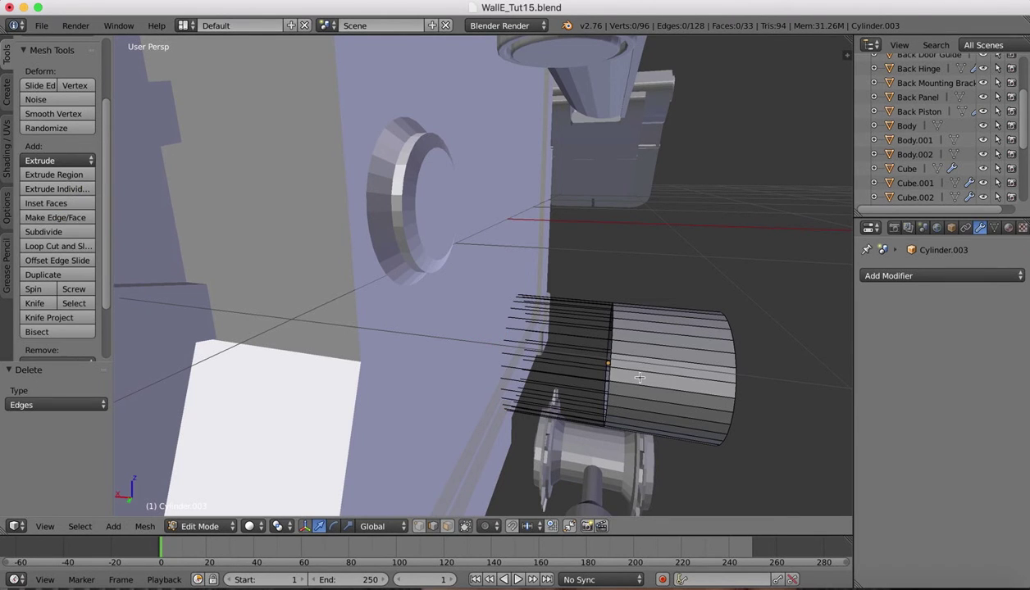
right_click(561, 337)
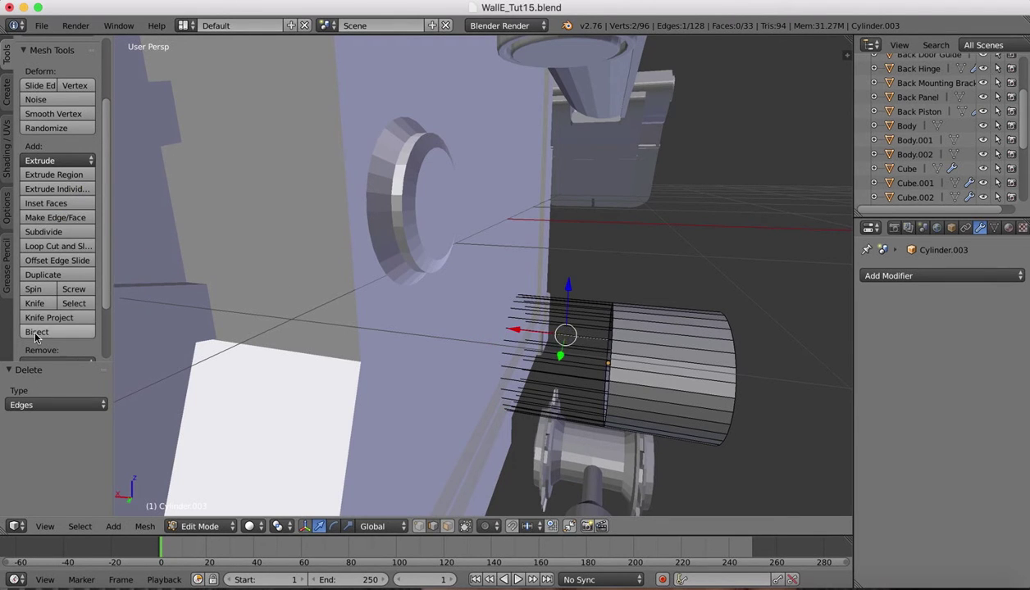
click(45, 527)
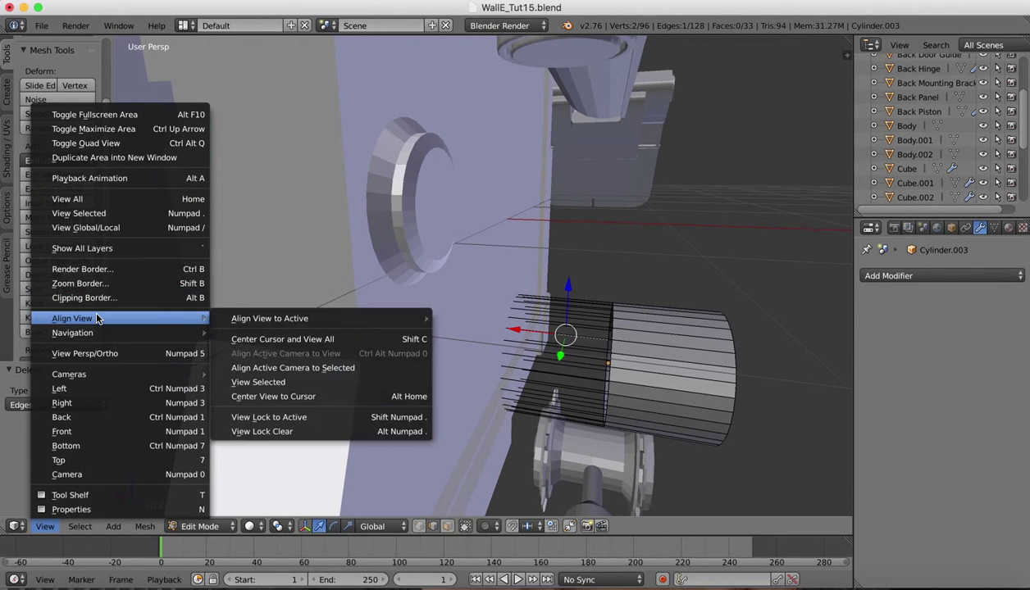
mouse_move(81, 524)
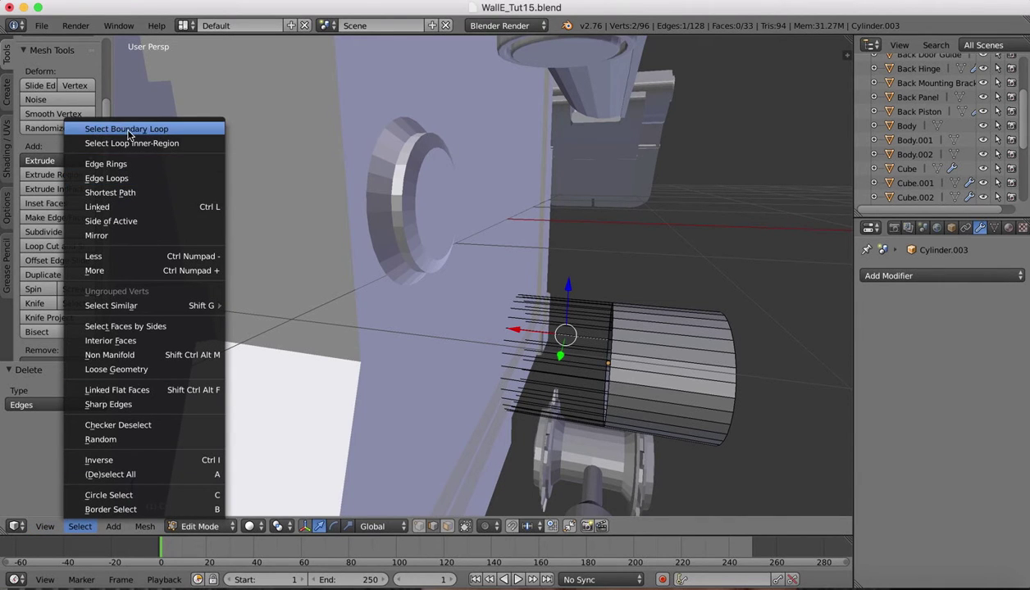
click(128, 163)
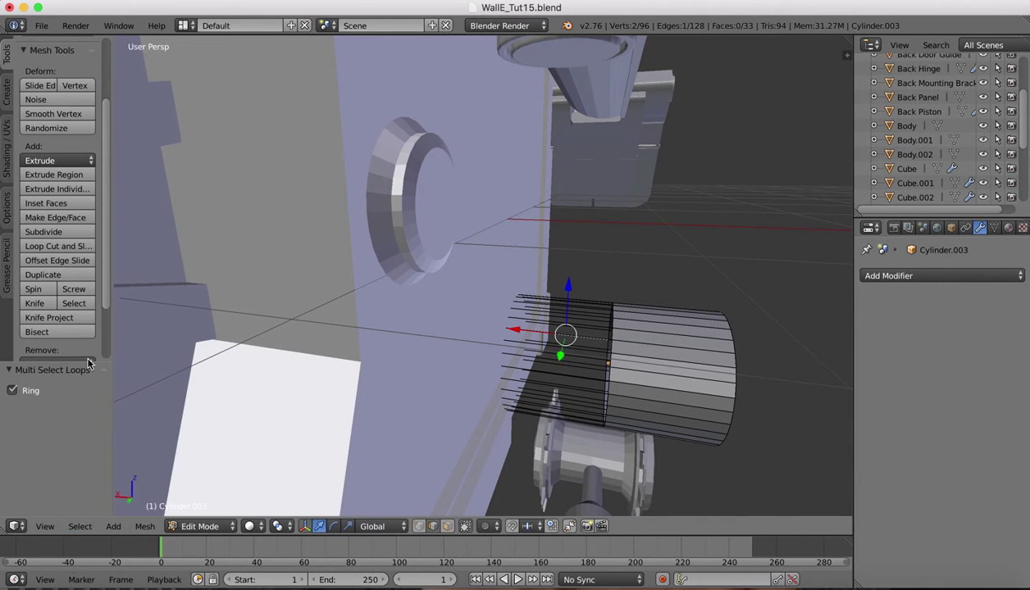
click(79, 526)
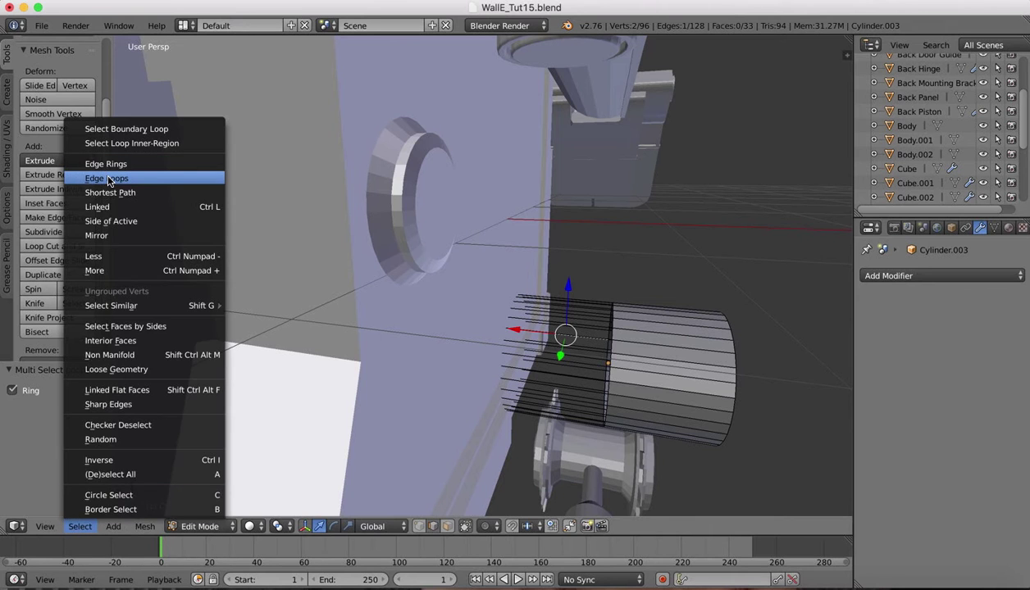
click(108, 178)
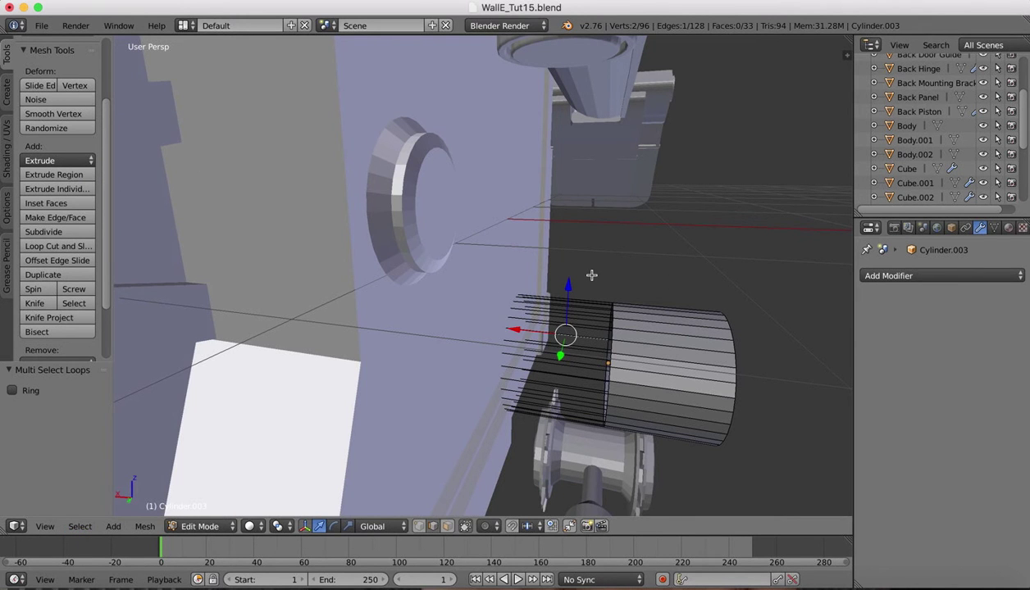
- Delete seven leftover edges along the cylinder's emptied half
scroll(591, 276, up, 5)
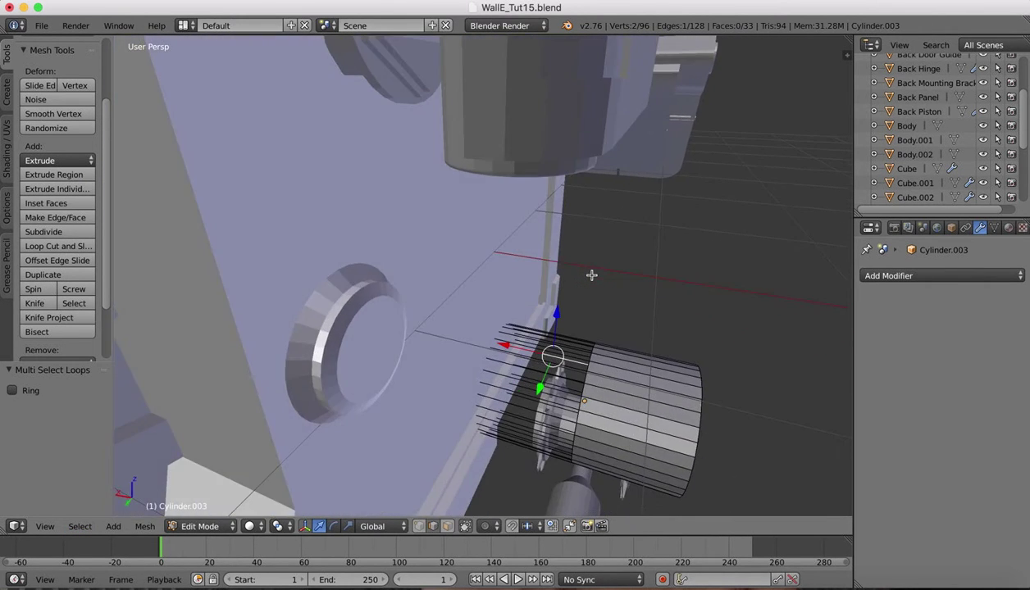
click(528, 332)
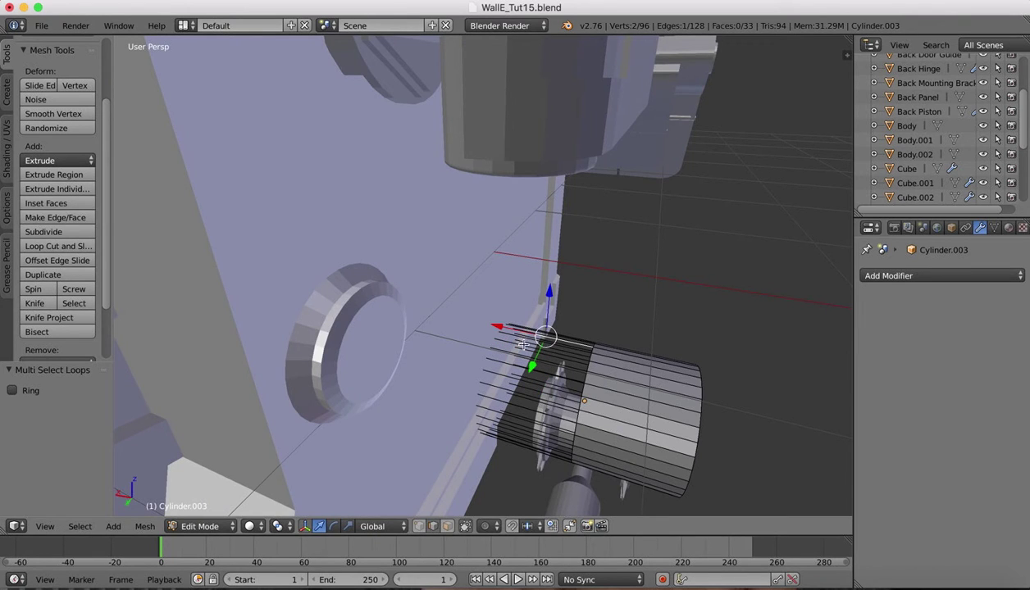
shift+right_click(512, 361)
shift+right_click(507, 369)
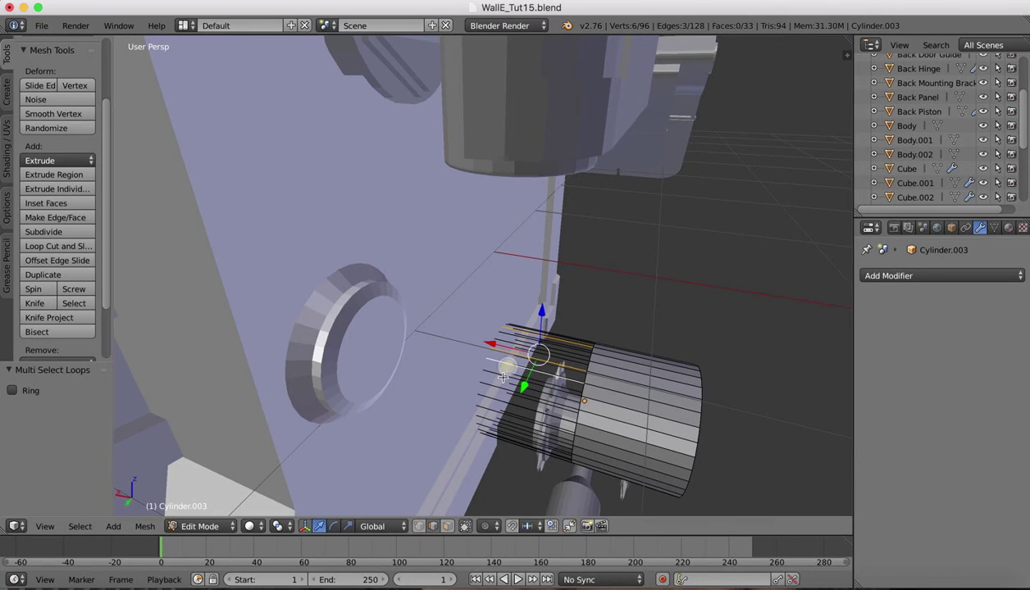
shift+right_click(501, 379)
shift+right_click(499, 390)
shift+right_click(495, 397)
shift+right_click(492, 407)
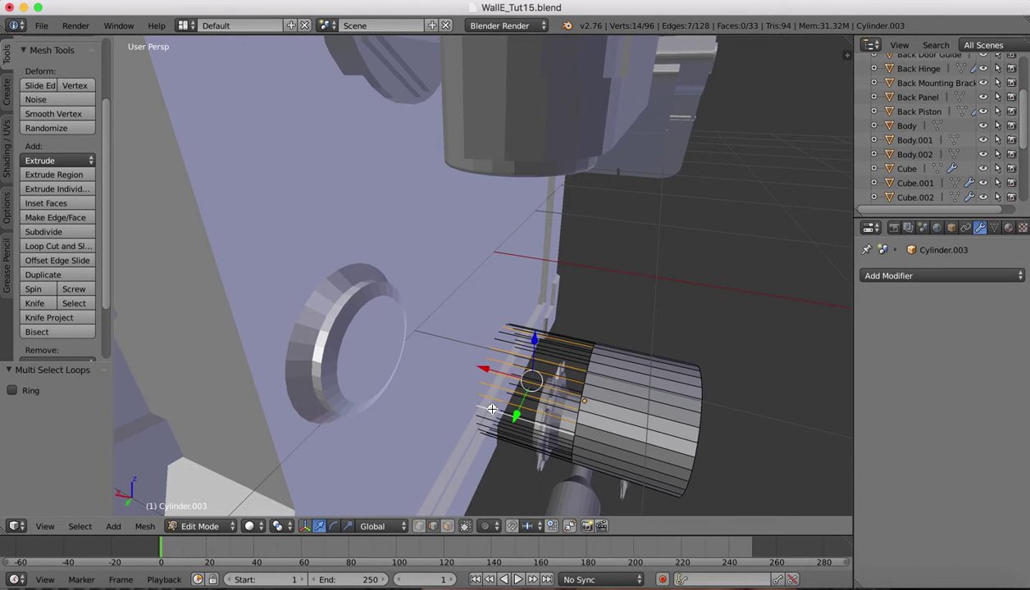
shift+right_click(489, 417)
key(x)
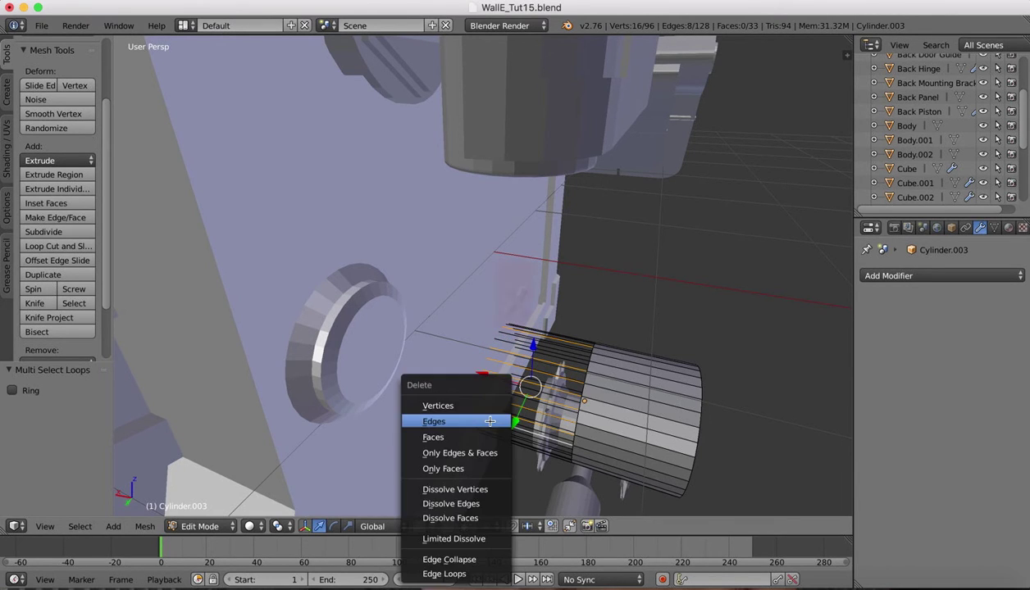
click(471, 422)
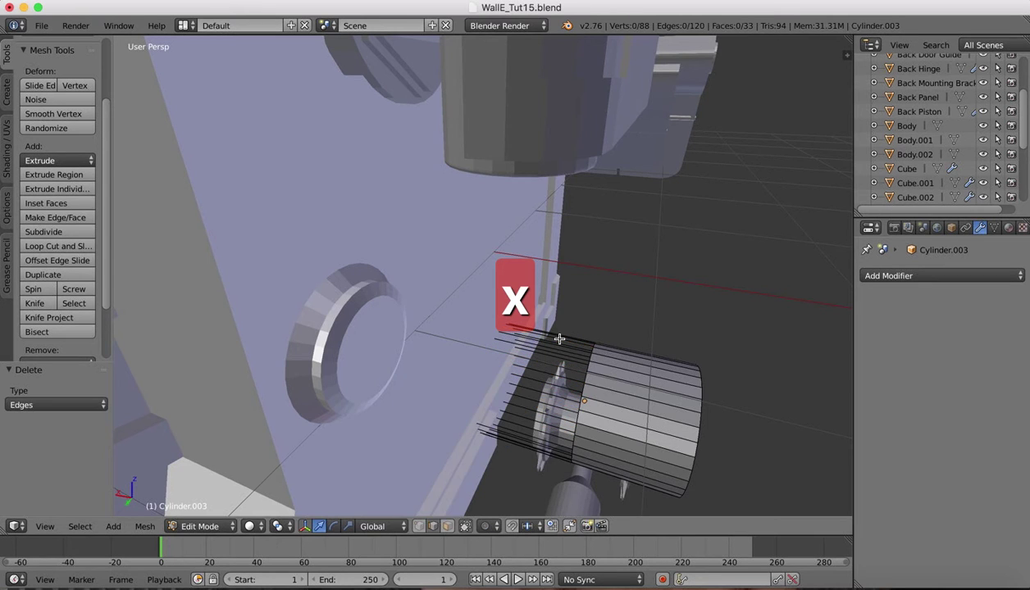
- Delete five edges on the cylinder's open half
scroll(557, 340, right, 5)
middle_drag(559, 339, 450, 317)
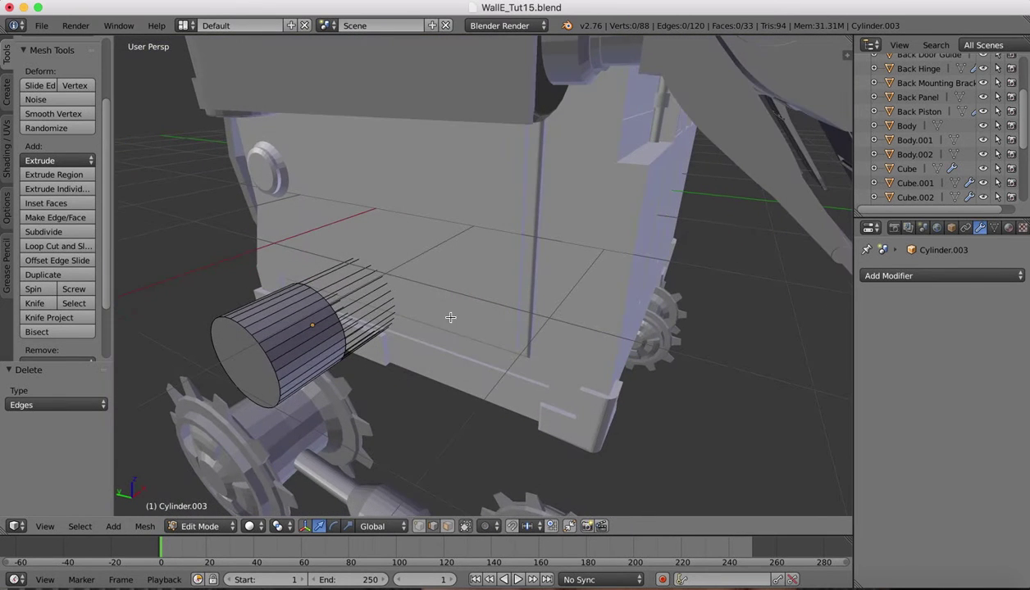
right_click(330, 266)
shift+right_click(339, 281)
shift+right_click(350, 304)
shift+right_click(359, 327)
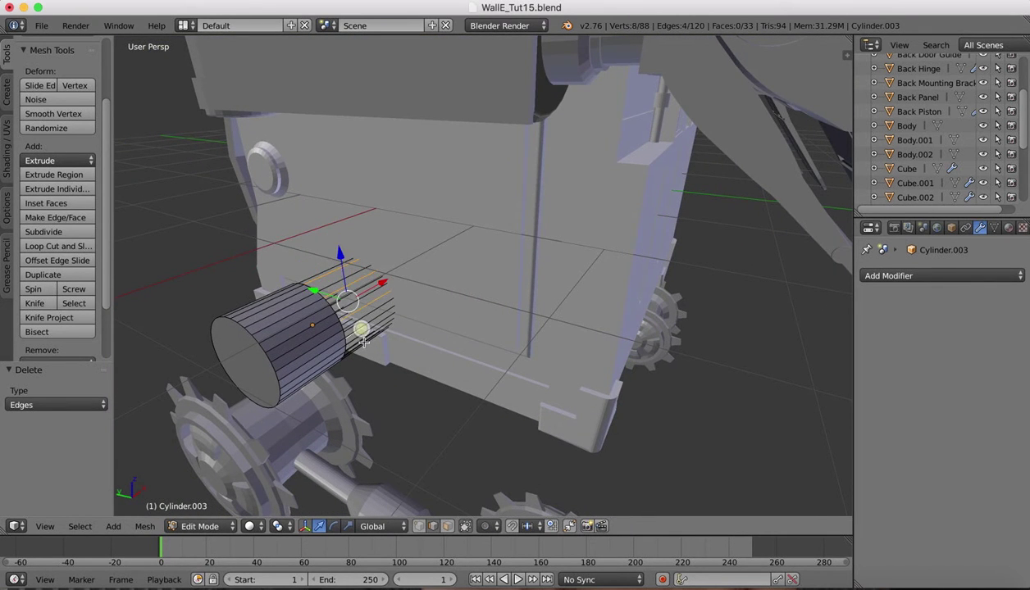
shift+right_click(364, 344)
key(x)
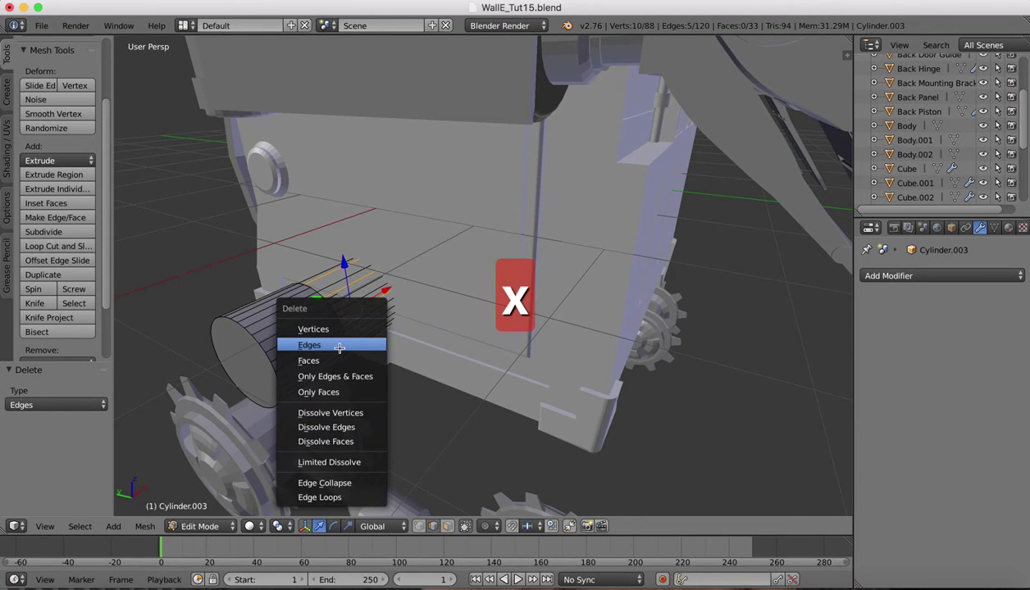
click(364, 344)
- Delete another six leftover edges on the cylinder's side
middle_drag(364, 343, 399, 292)
scroll(398, 292, down, 5)
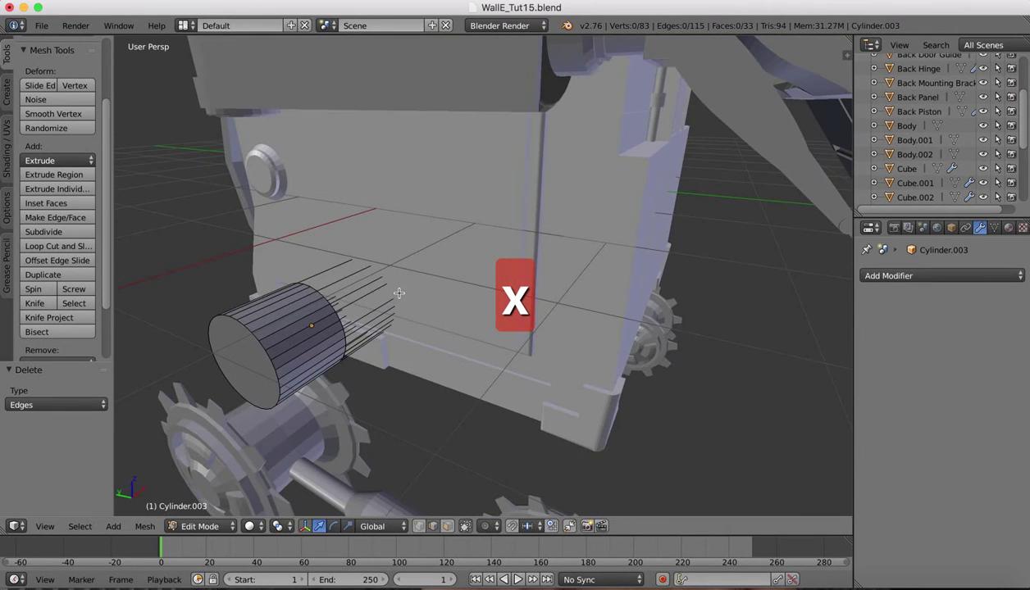
scroll(317, 264, up, 4)
right_click(238, 264)
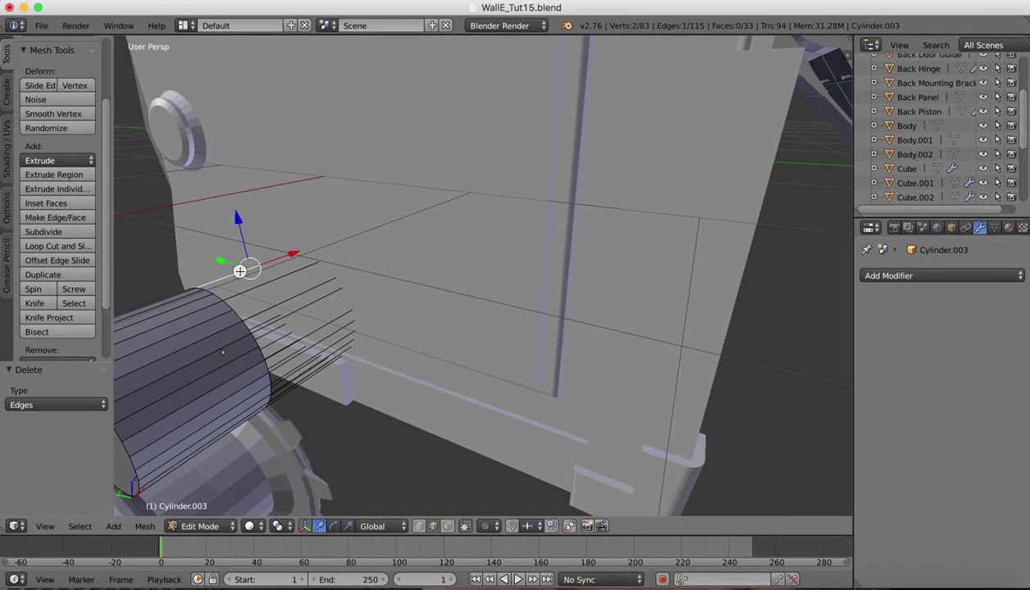
shift+right_click(265, 279)
shift+right_click(294, 295)
shift+right_click(300, 310)
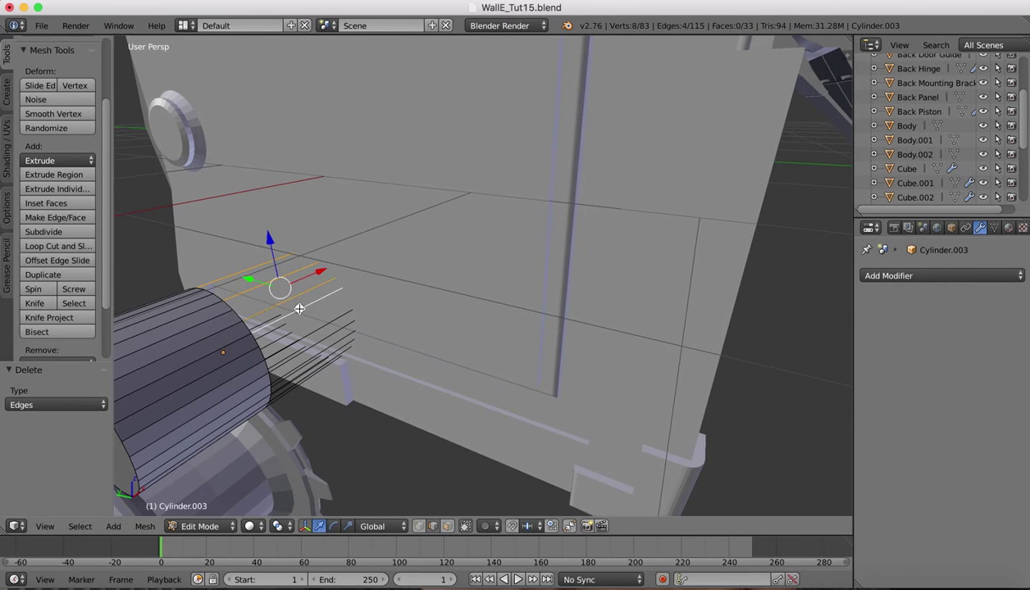
shift+right_click(310, 325)
shift+right_click(320, 342)
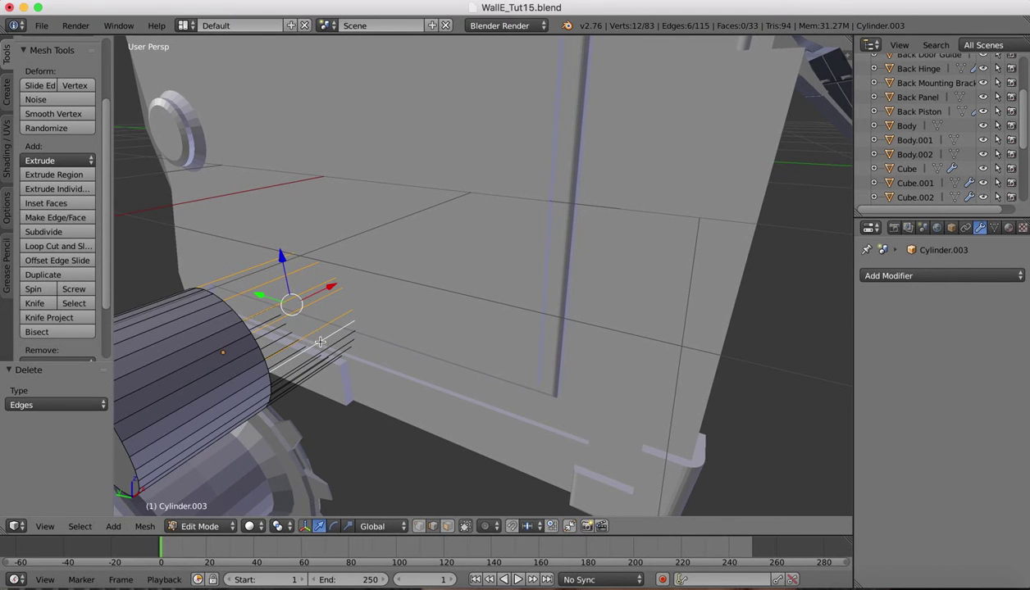
key(x)
right_click(315, 339)
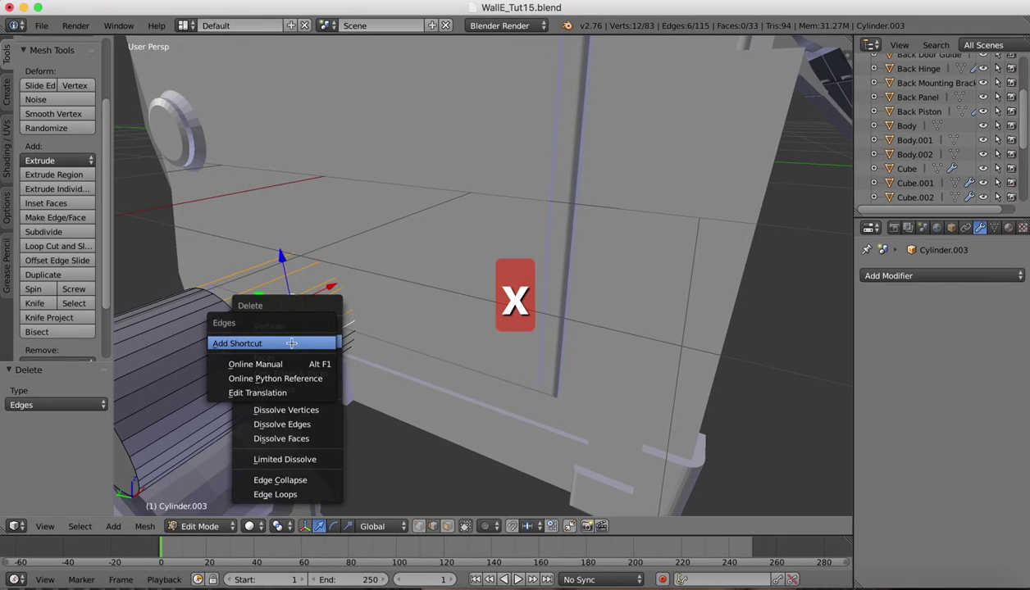
click(315, 339)
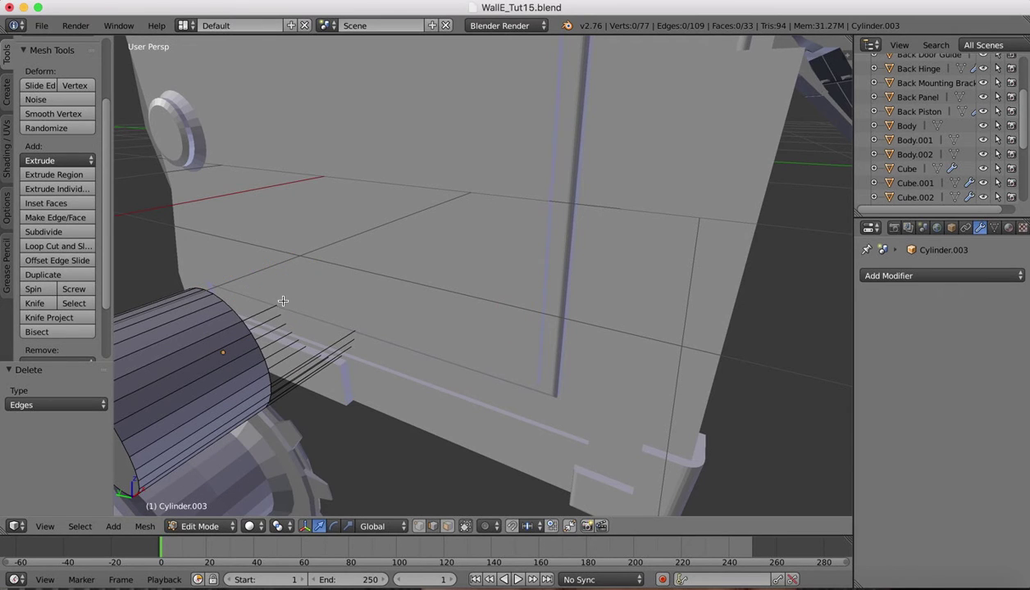
- Delete a further eight leftover cylinder edges
right_click(266, 304)
shift+right_click(267, 311)
shift+right_click(271, 330)
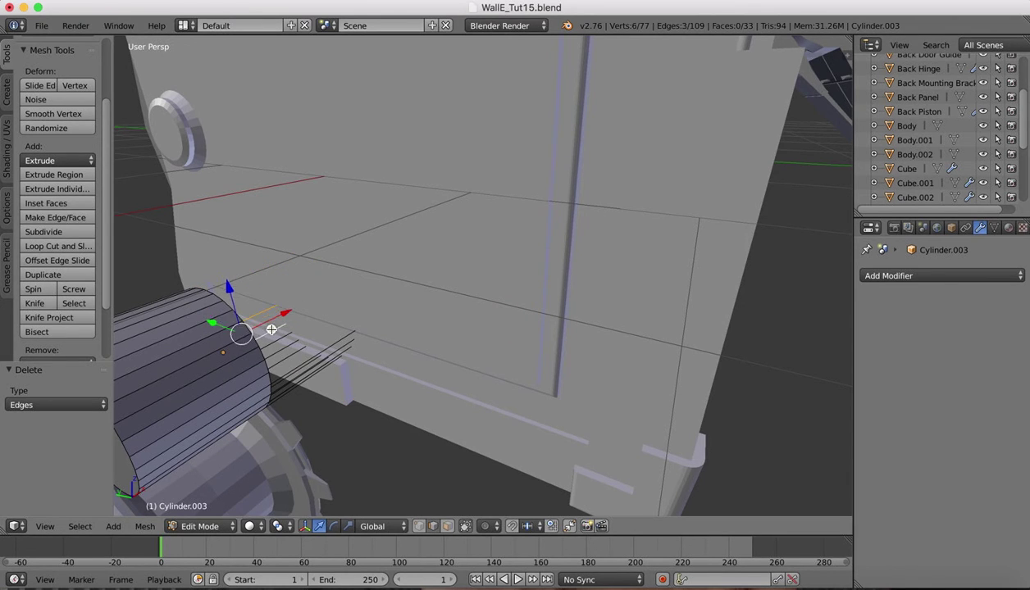
shift+right_click(274, 336)
shift+right_click(279, 344)
shift+right_click(288, 354)
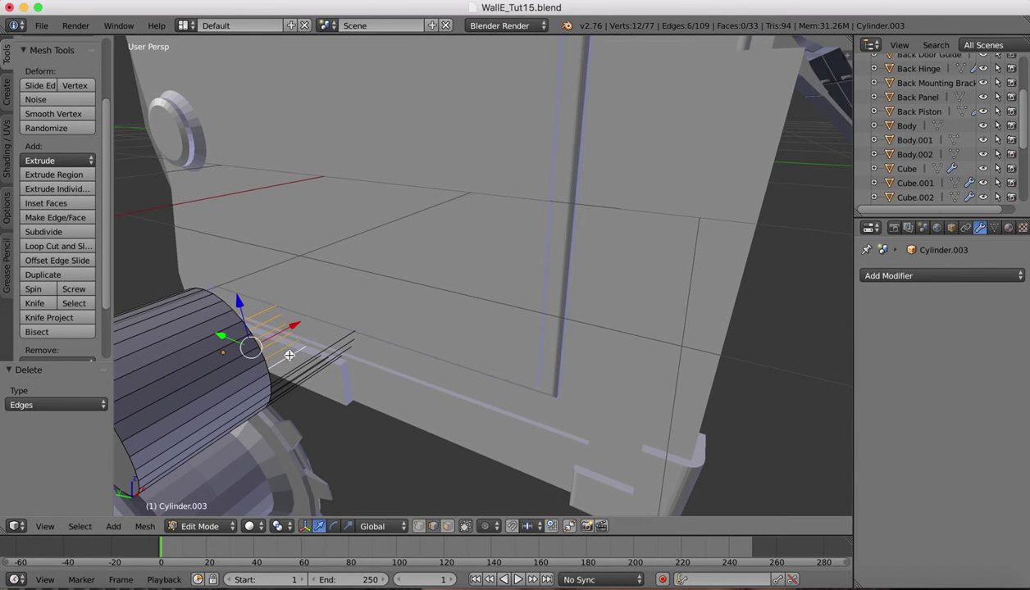
shift+right_click(311, 349)
mouse_move(315, 349)
middle_down()
mouse_move(304, 344)
mouse_move(316, 352)
middle_up()
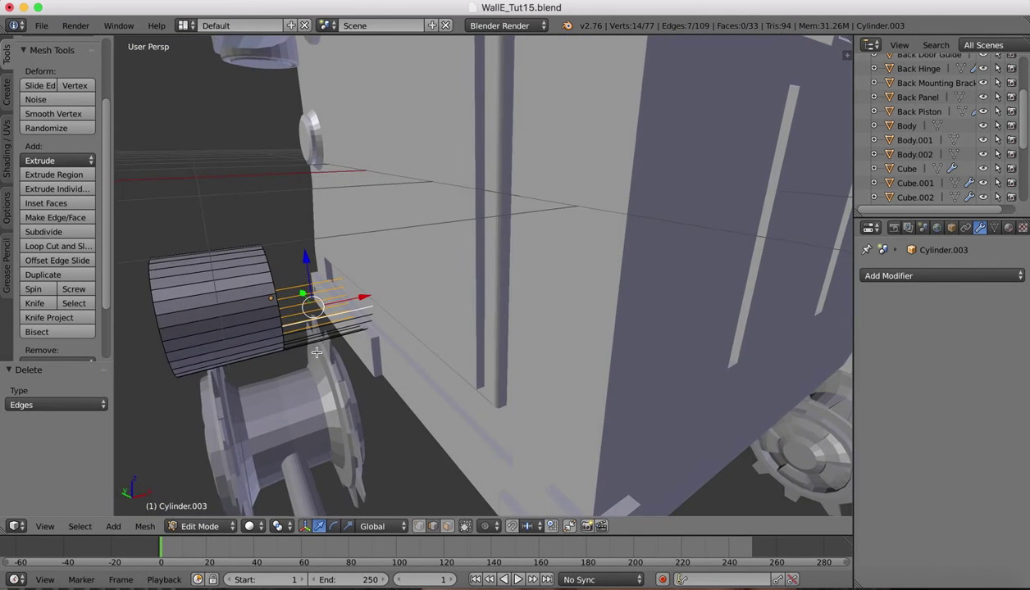
shift+right_click(353, 319)
key(x)
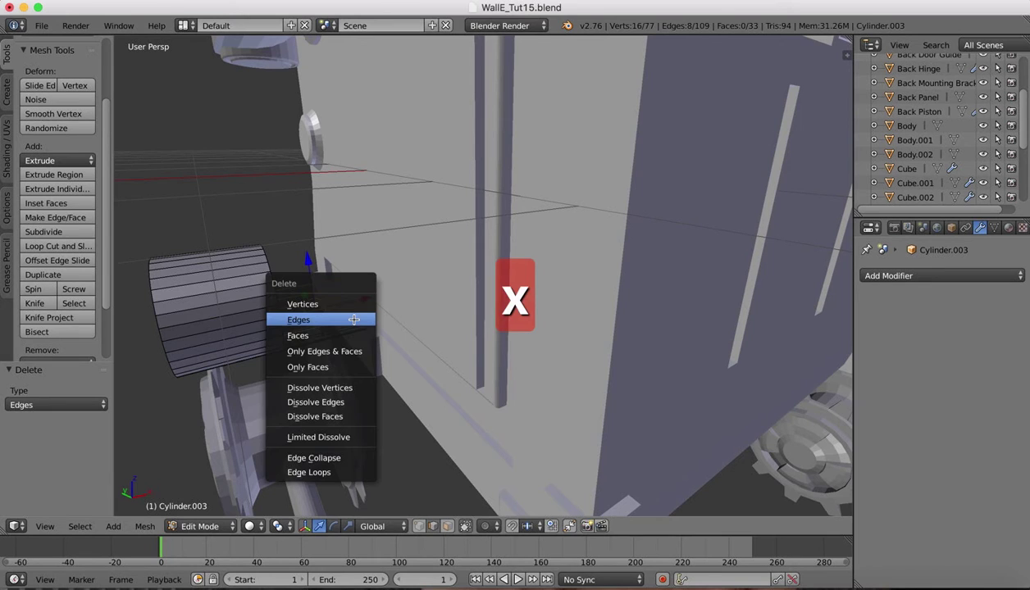
right_click(335, 324)
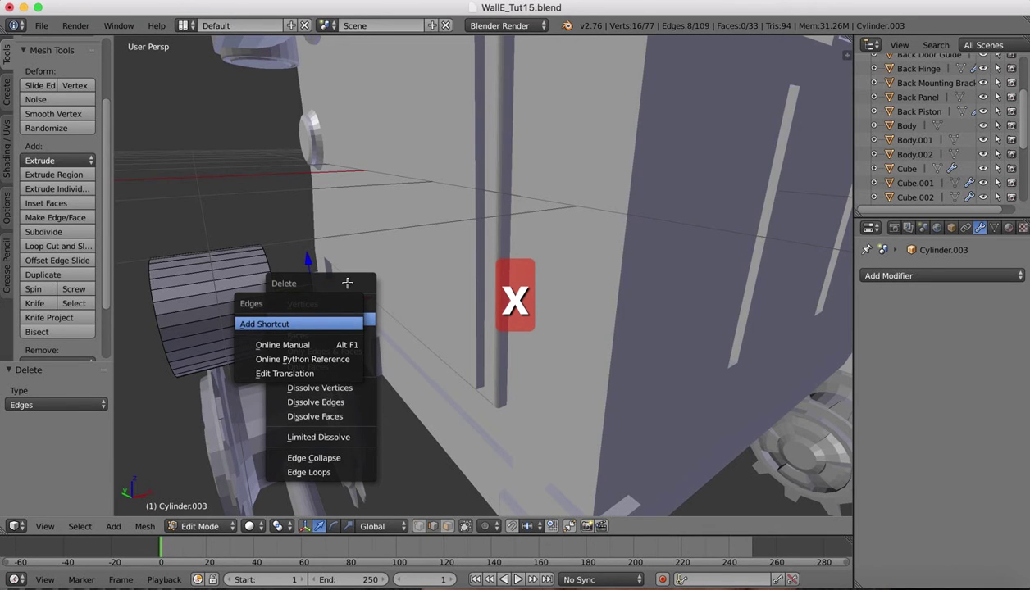
click(251, 303)
- Delete the last four stray edges below the cylinder, then the final one
middle_drag(344, 285, 318, 355)
right_click(314, 347)
shift+right_click(289, 360)
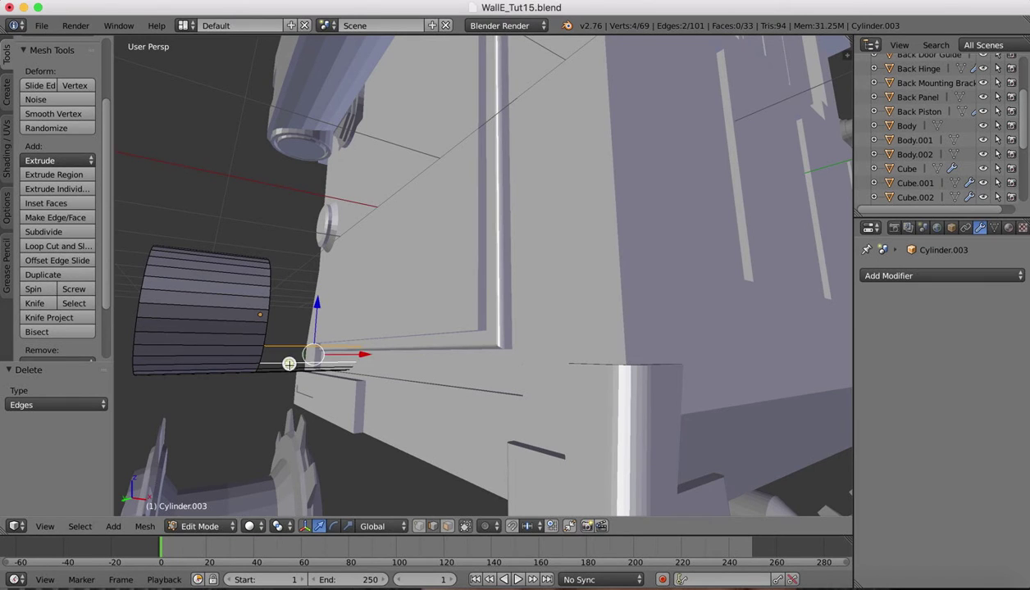
shift+right_click(287, 367)
shift+right_click(275, 367)
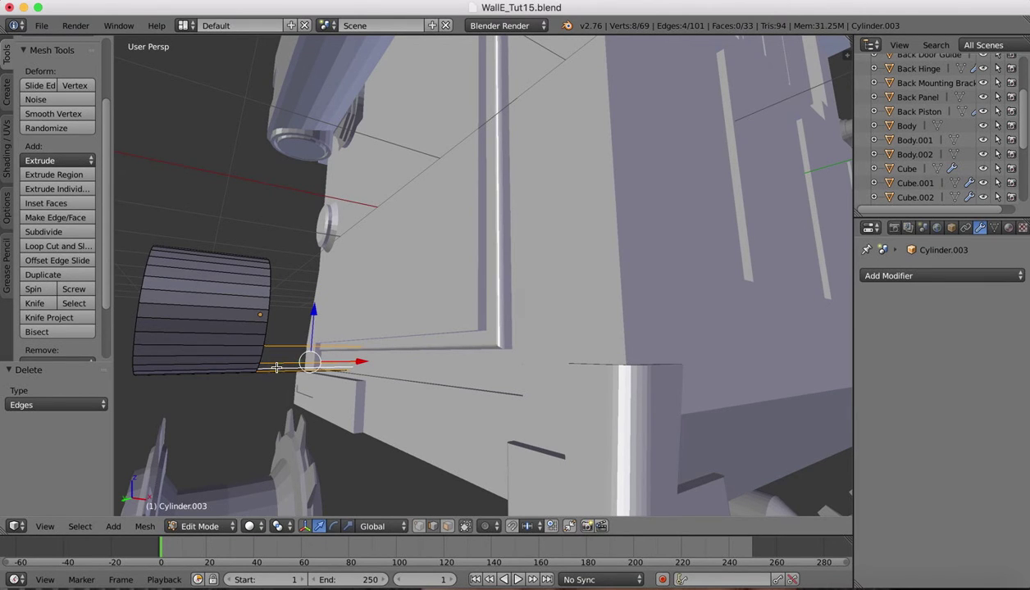
key(x)
click(238, 369)
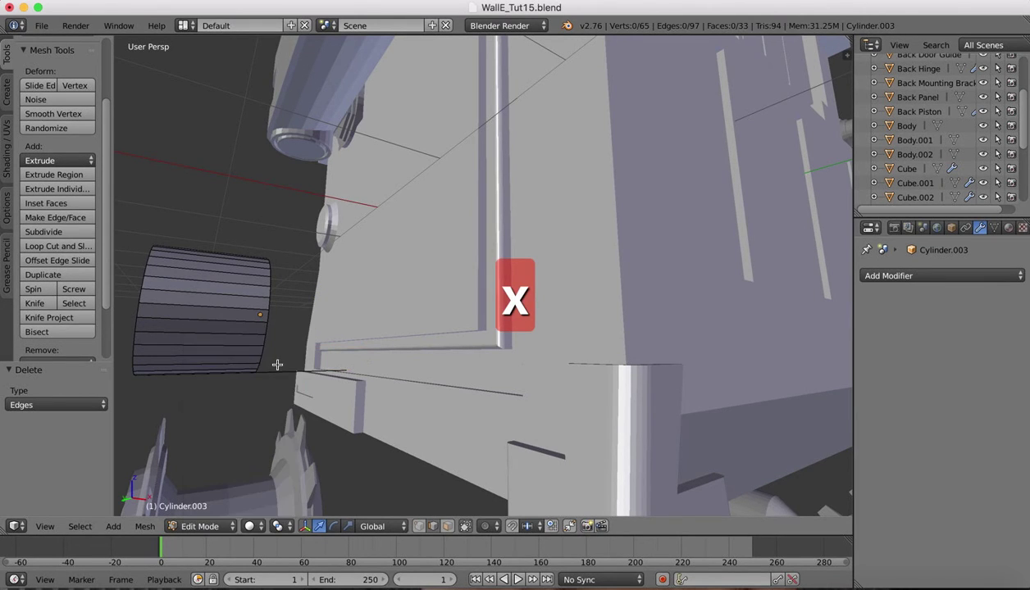
right_click(271, 369)
key(x)
click(247, 367)
scroll(280, 315, left, 5)
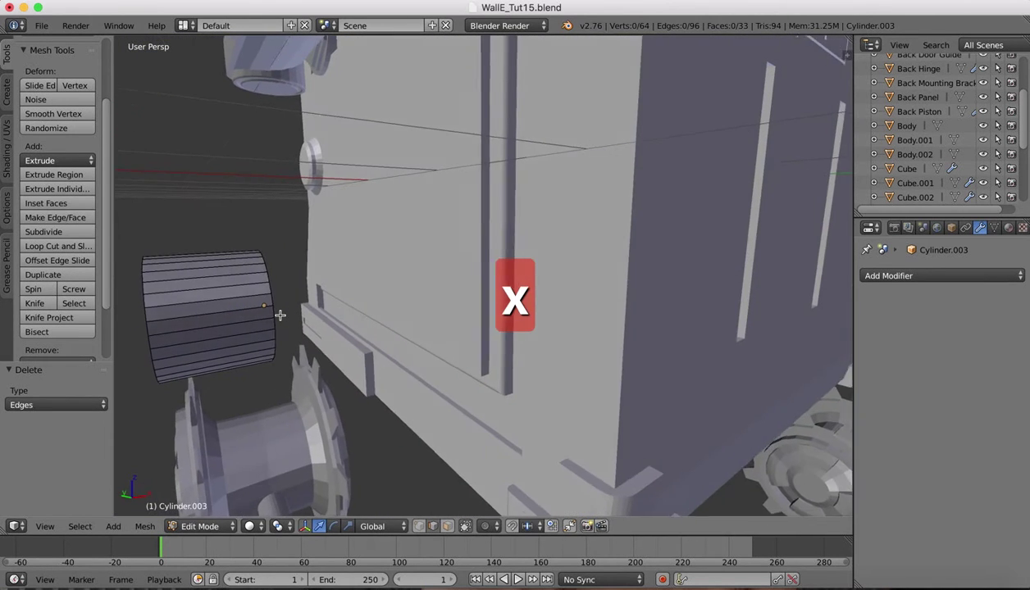
- In Object Mode, add a Mirror modifier to the cylinder, mirroring on Z instead of X
click(200, 526)
click(200, 512)
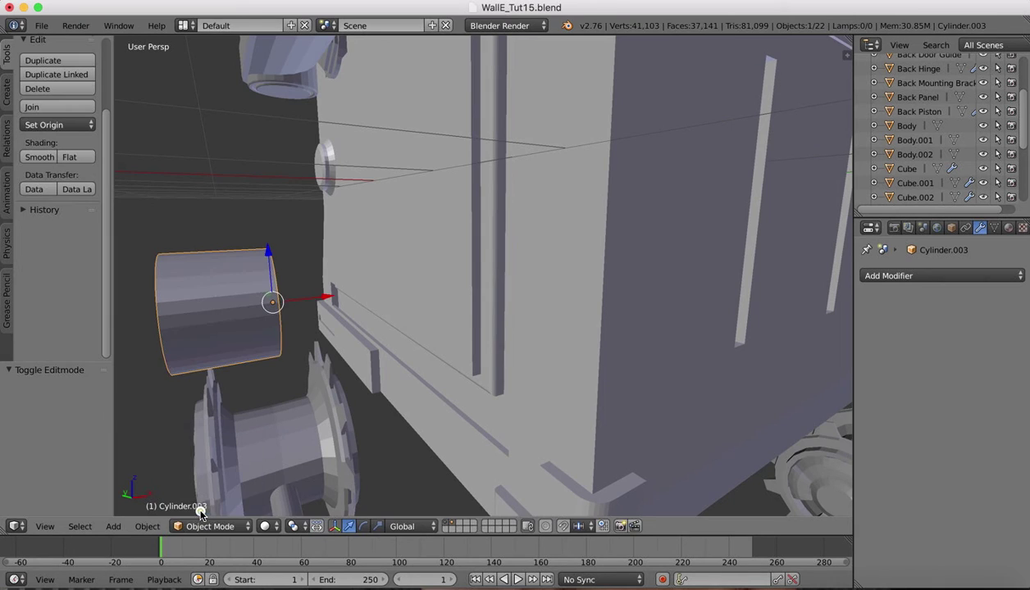
click(923, 276)
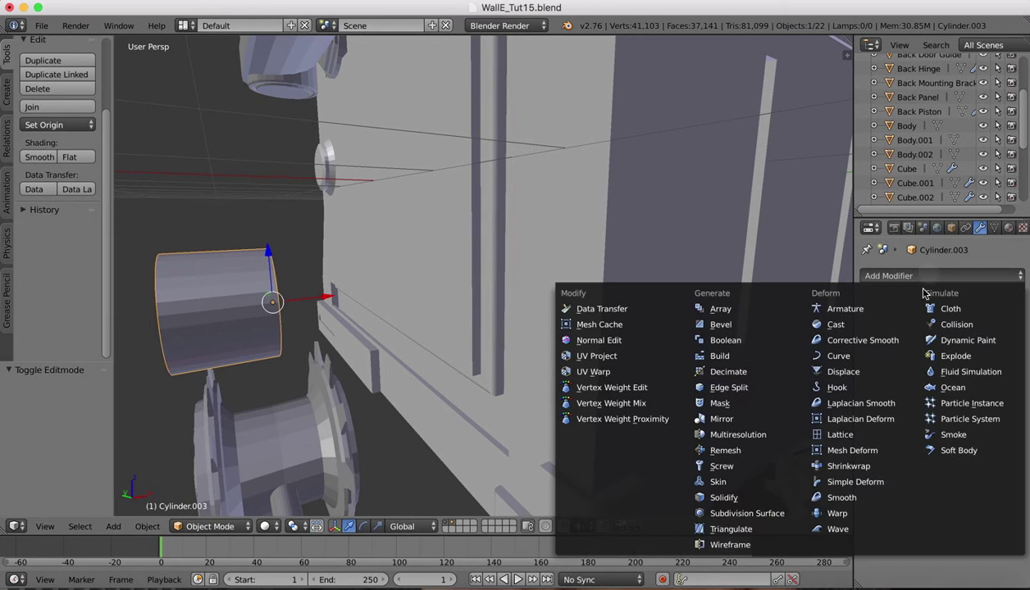
click(721, 419)
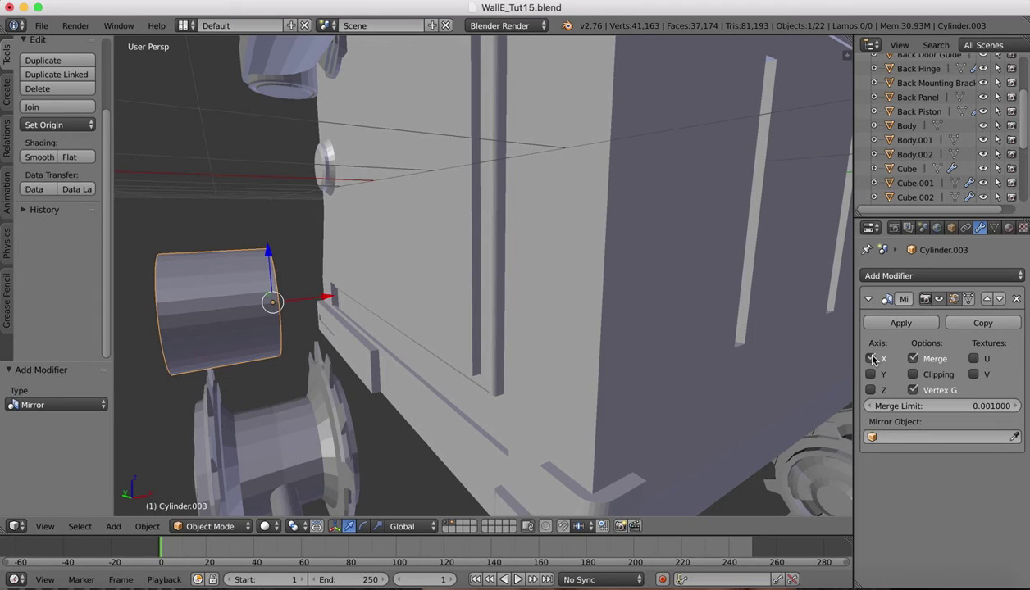
click(871, 358)
click(872, 390)
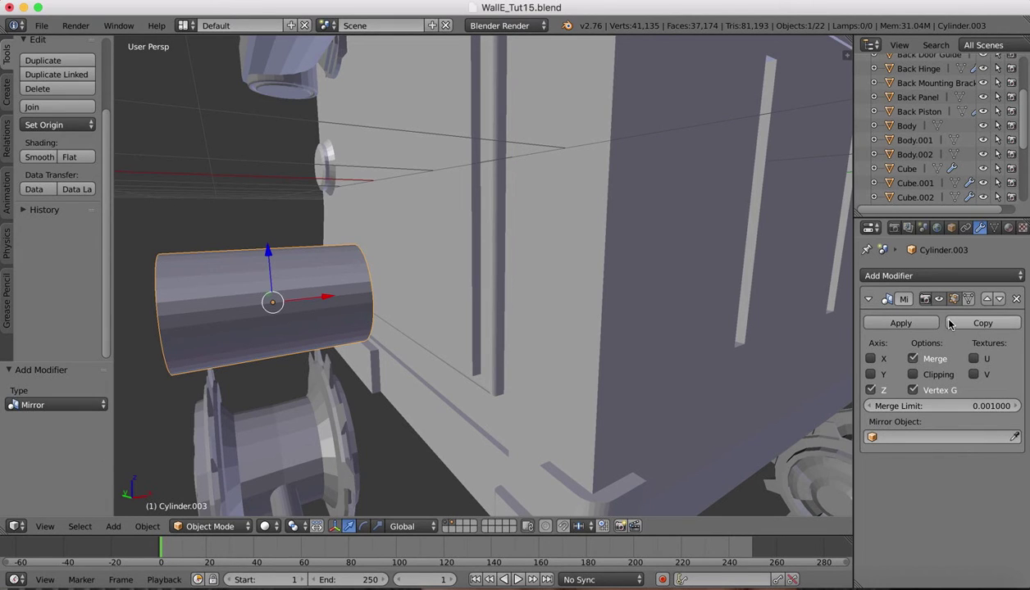
- Return to Edit Mode and bring the WALL-E reference images in Preview to the front
click(207, 525)
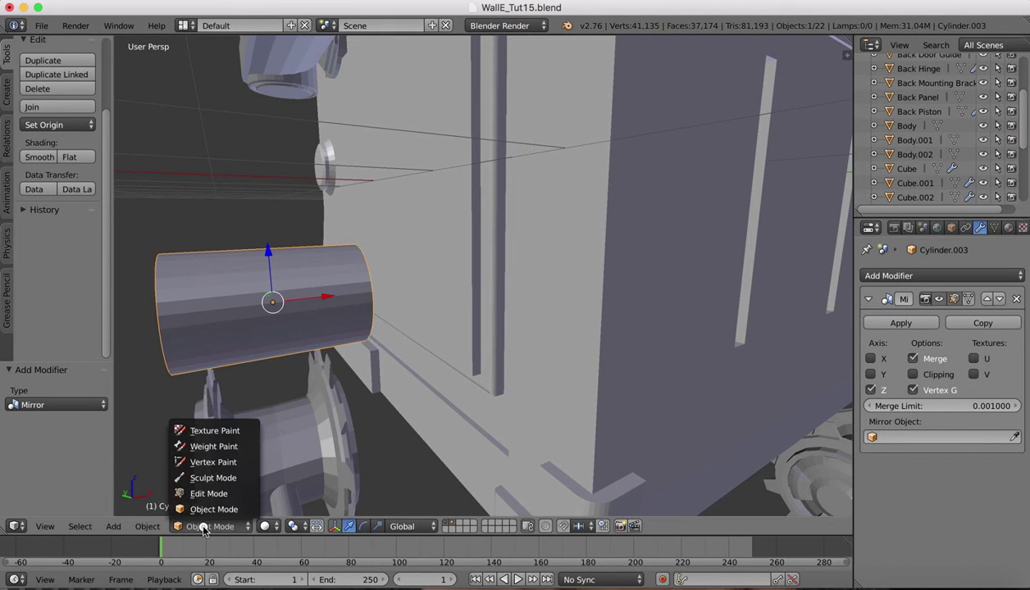
click(215, 494)
scroll(292, 253, left, 10)
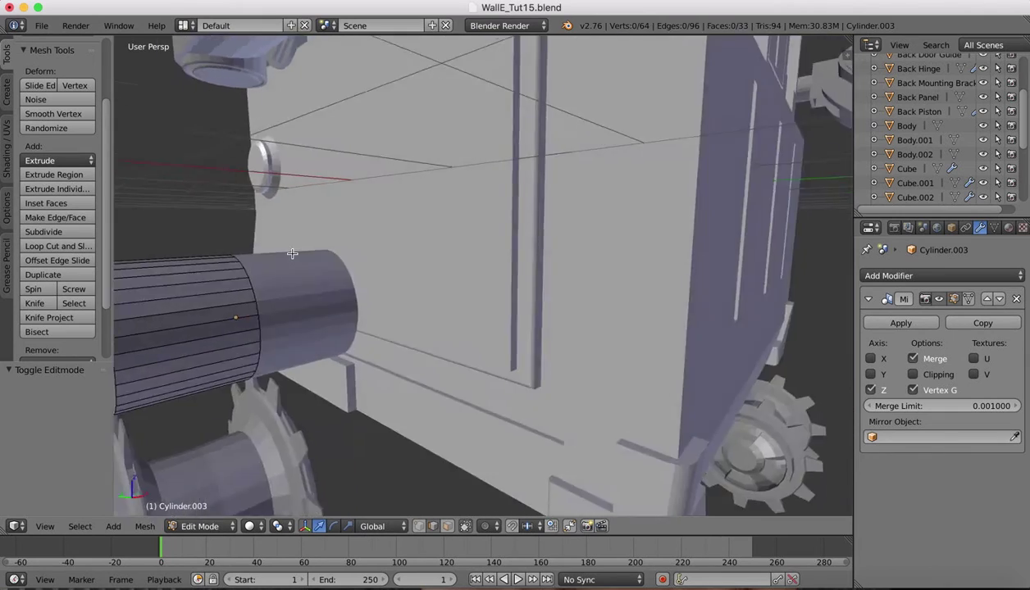
scroll(292, 253, left, 5)
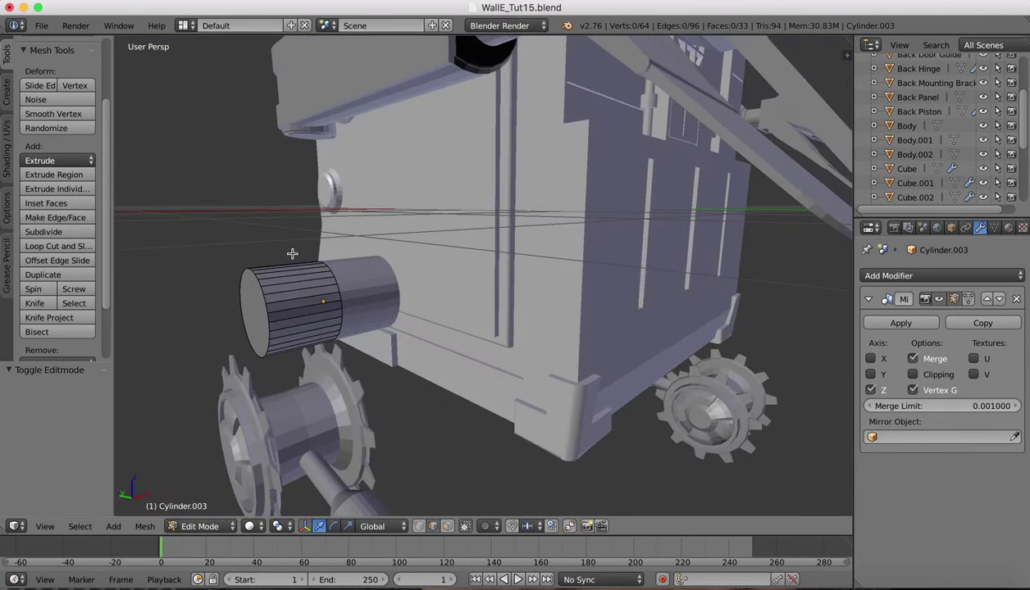
click(856, 585)
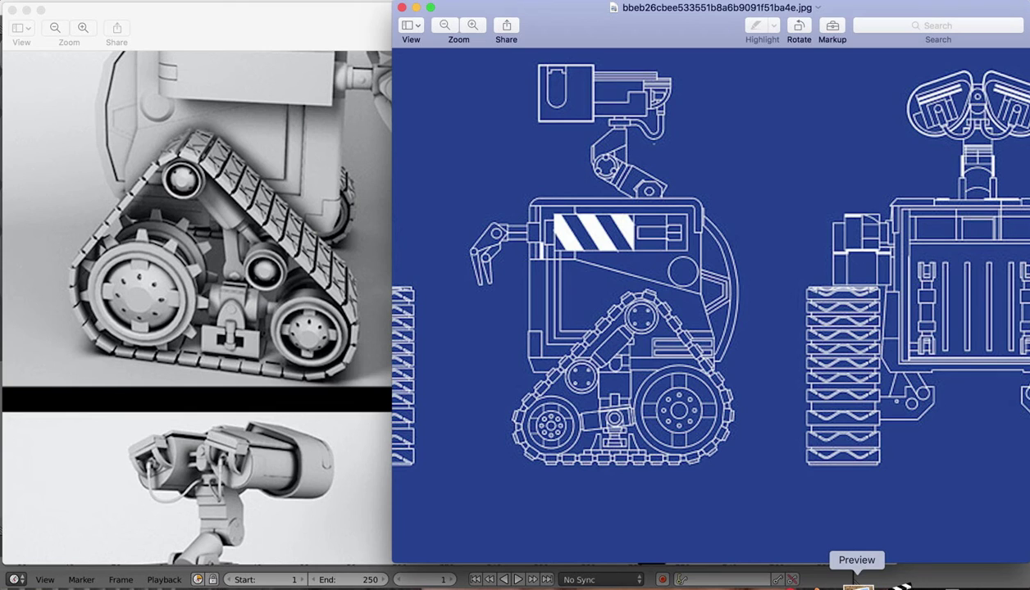
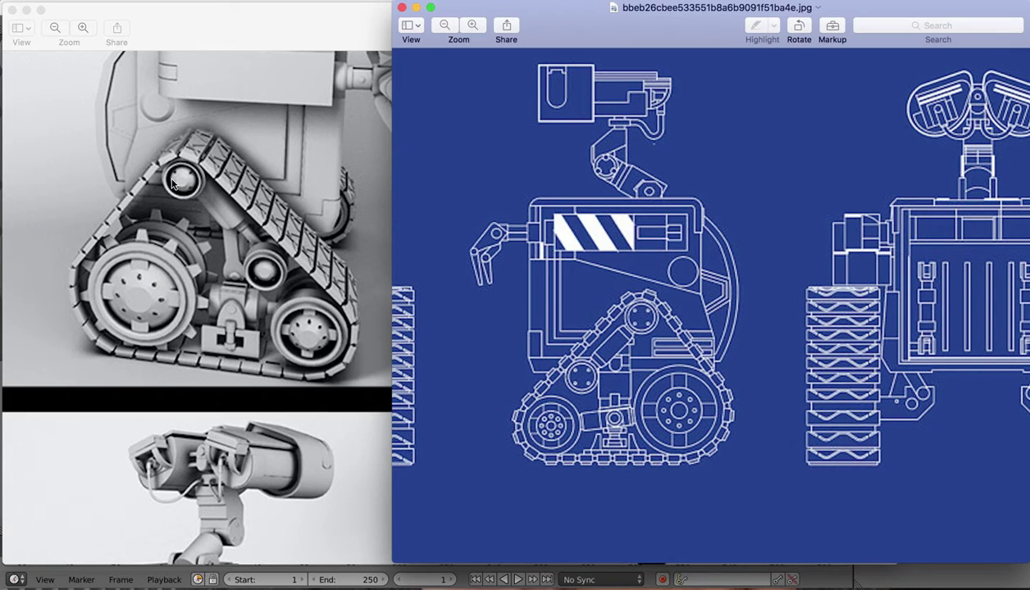
- Inspect the tread rollers in walle basic.jpg, then bring WallE_Tut15.blend back to the front
ctrl+scroll(173, 185, up, 10)
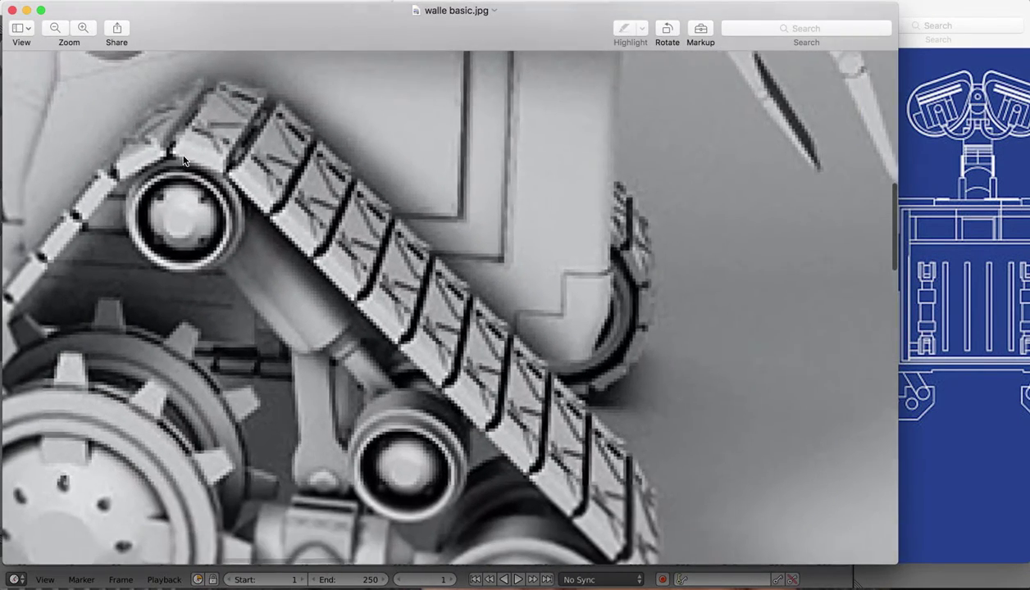
ctrl+scroll(205, 176, down, 1)
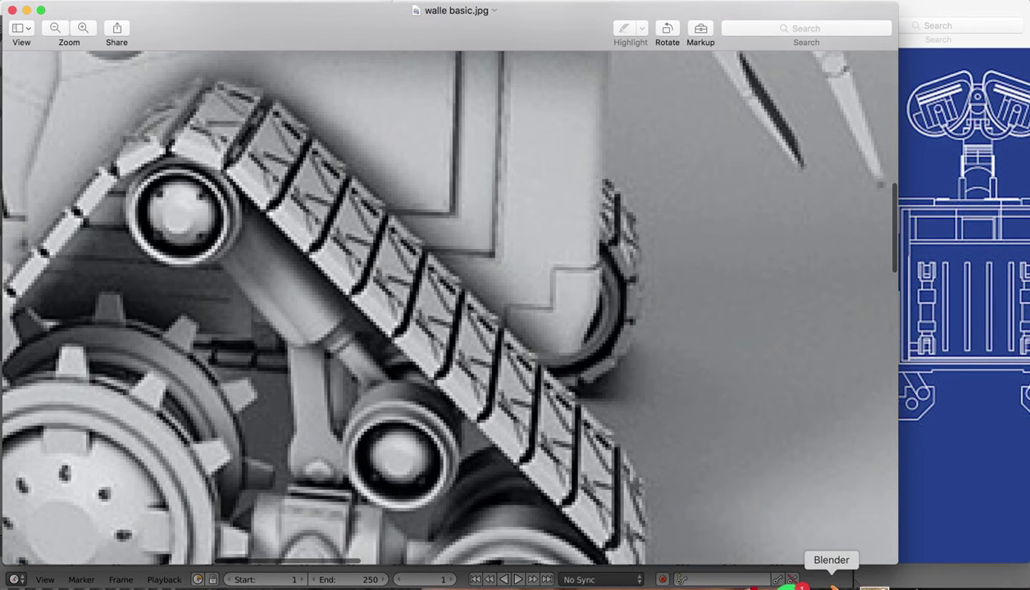
click(830, 584)
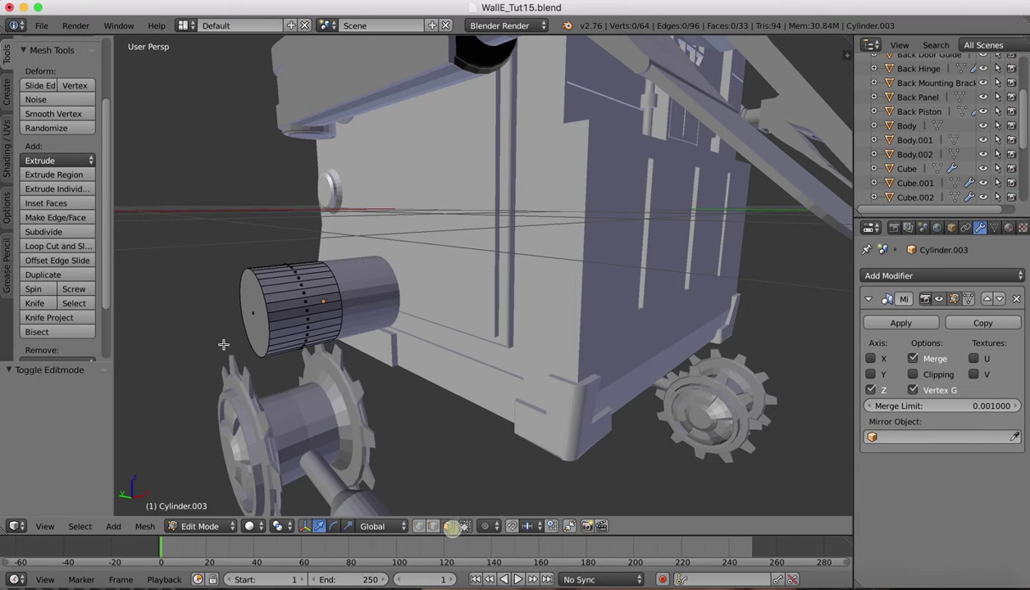
- Select the cylinder's outer end face and reposition it along X in Front Ortho view
right_click(255, 323)
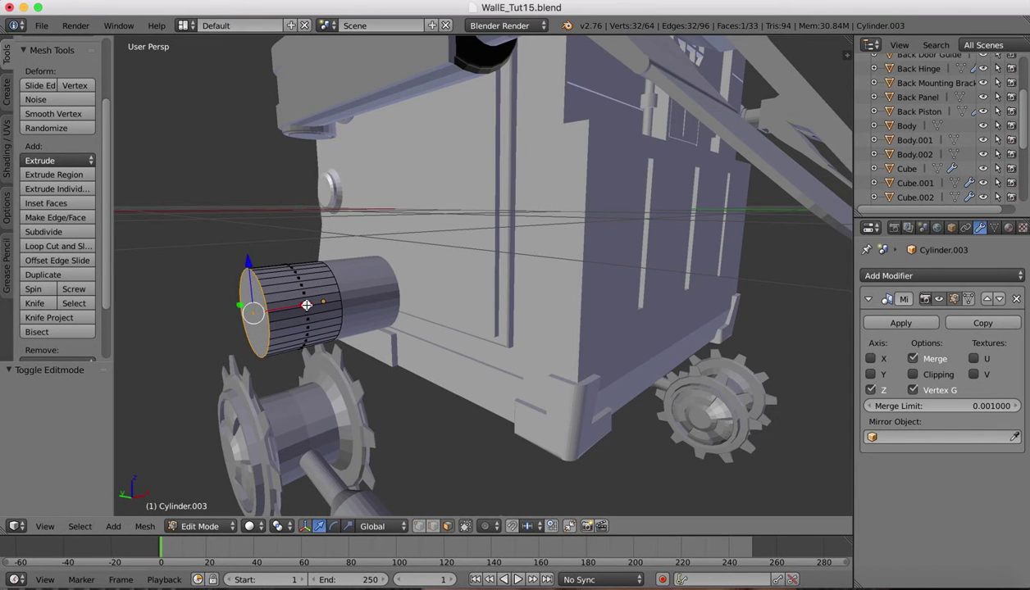
key(g)
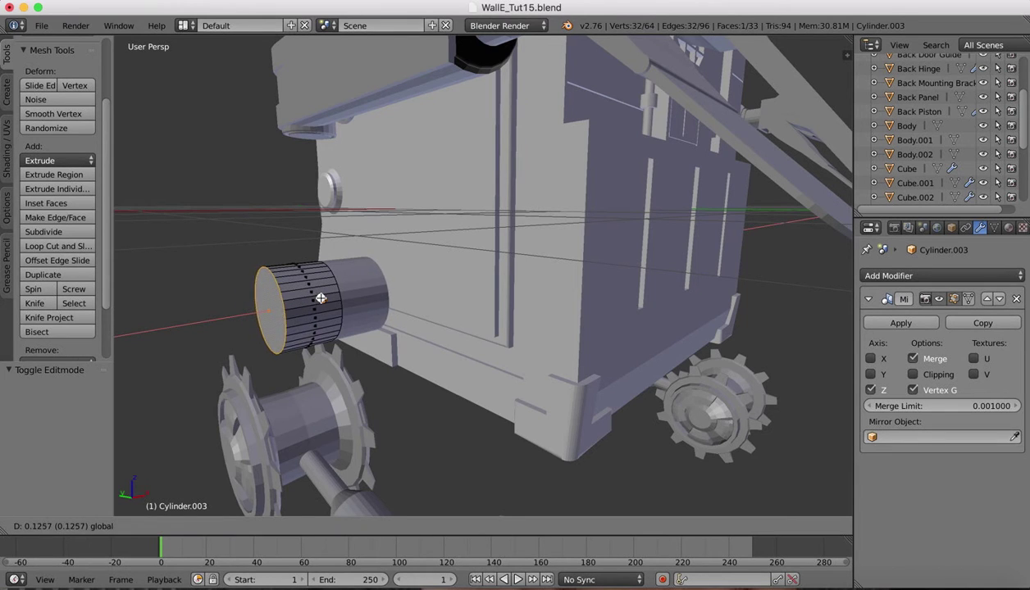
click(330, 289)
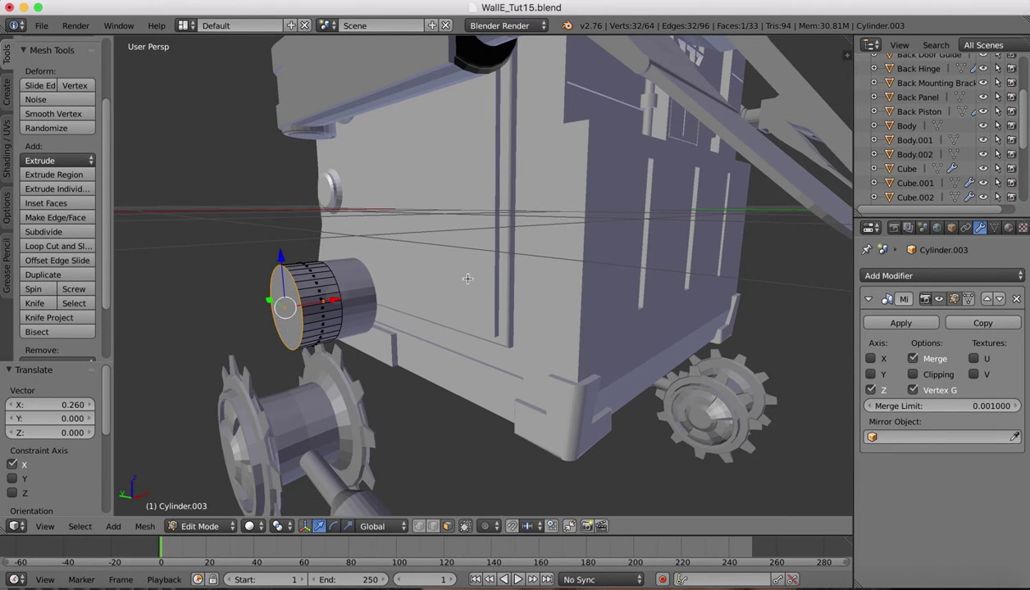
click(46, 526)
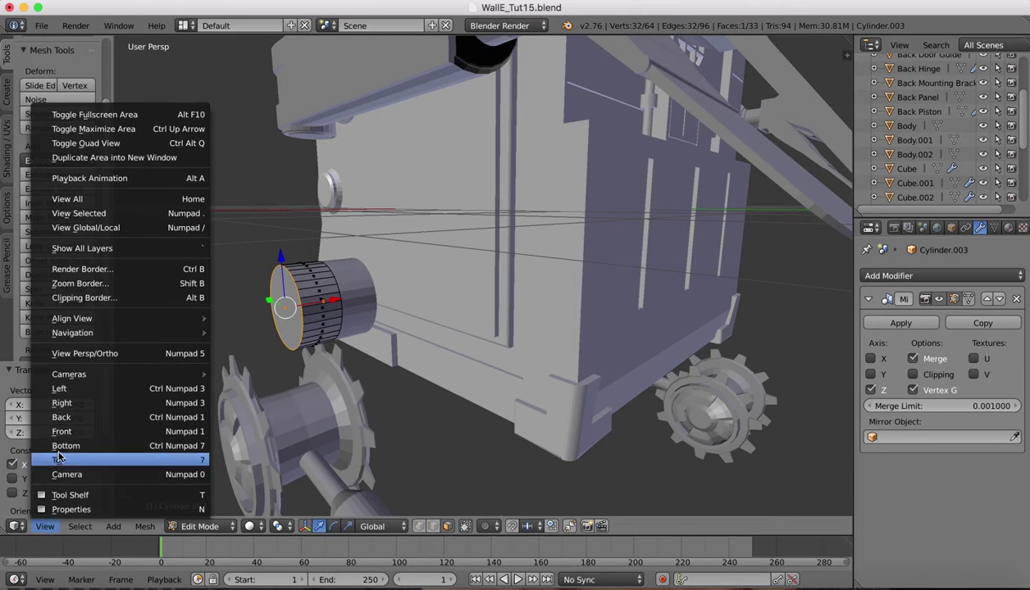
click(65, 425)
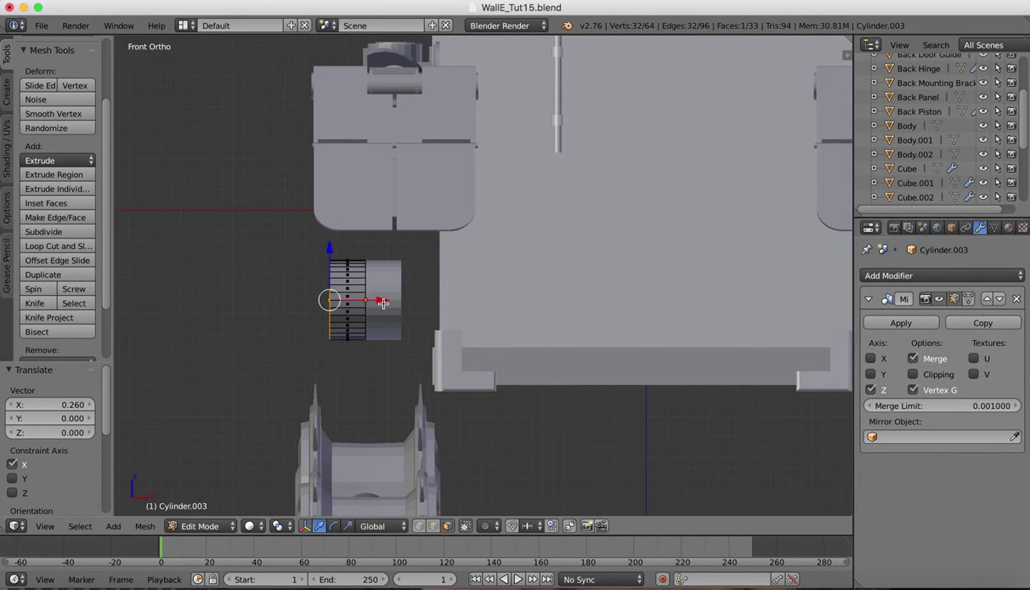
drag(382, 303, 386, 302)
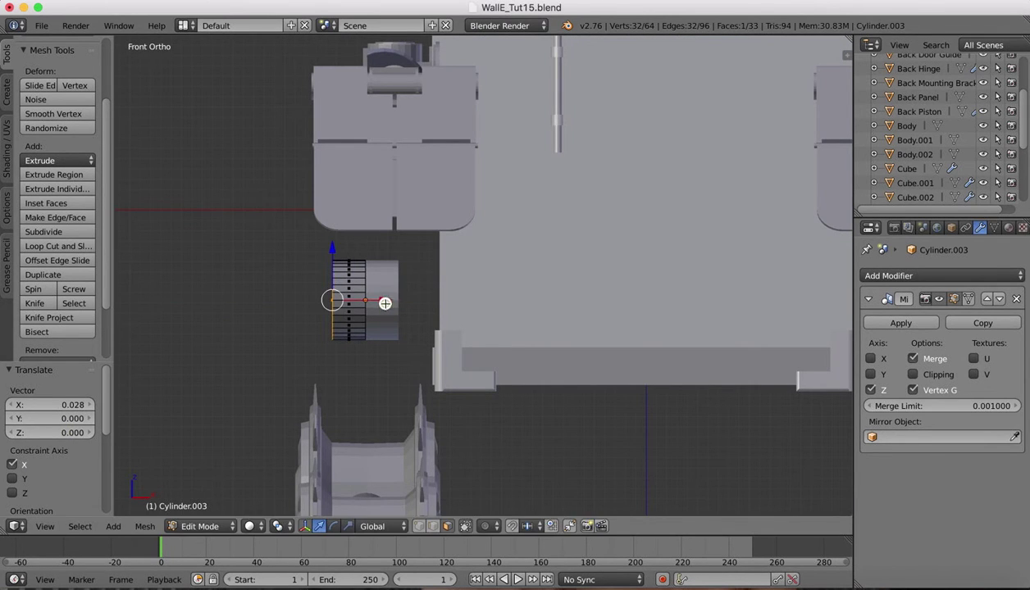
- Extrude the end face, enlarge it to 1.31, and extrude another ring
key(e)
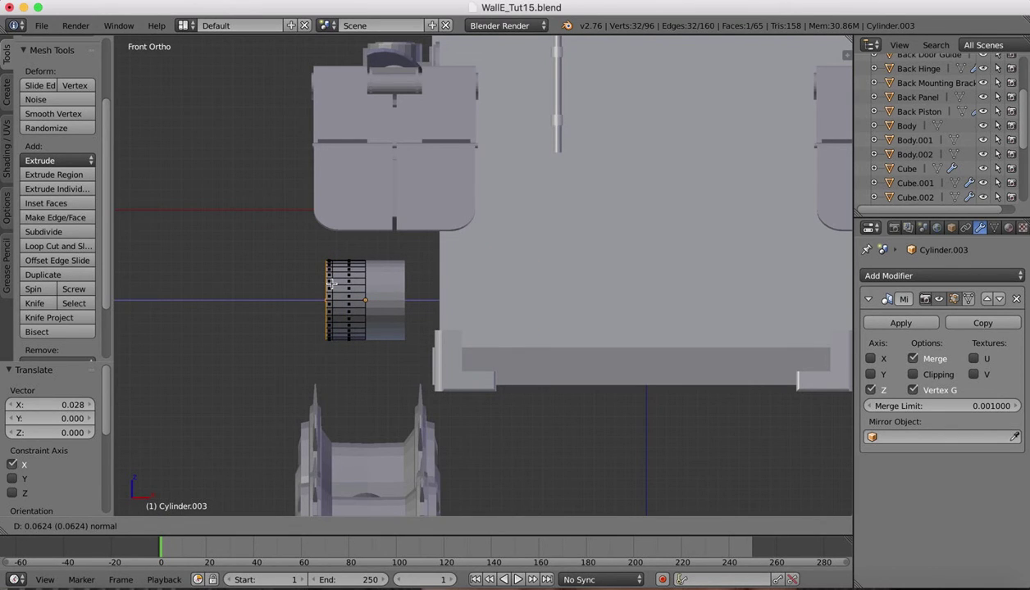
click(329, 283)
key(s)
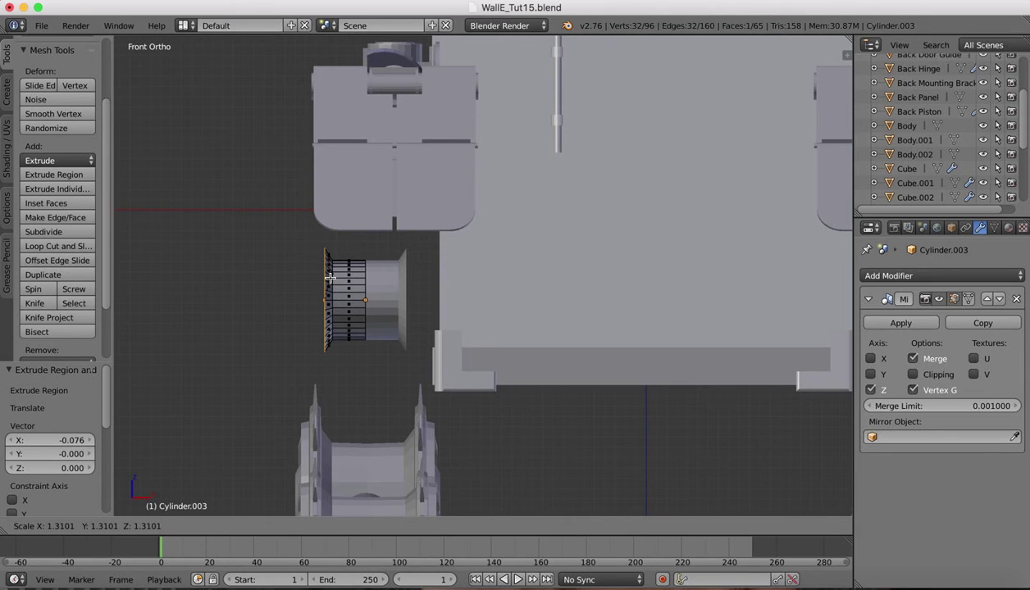
click(330, 279)
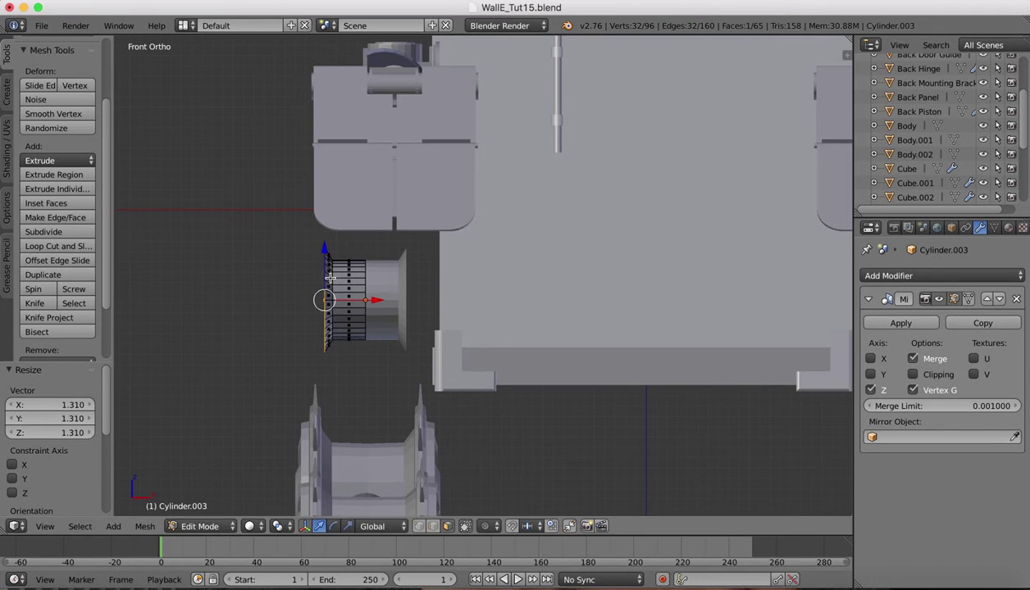
key(e)
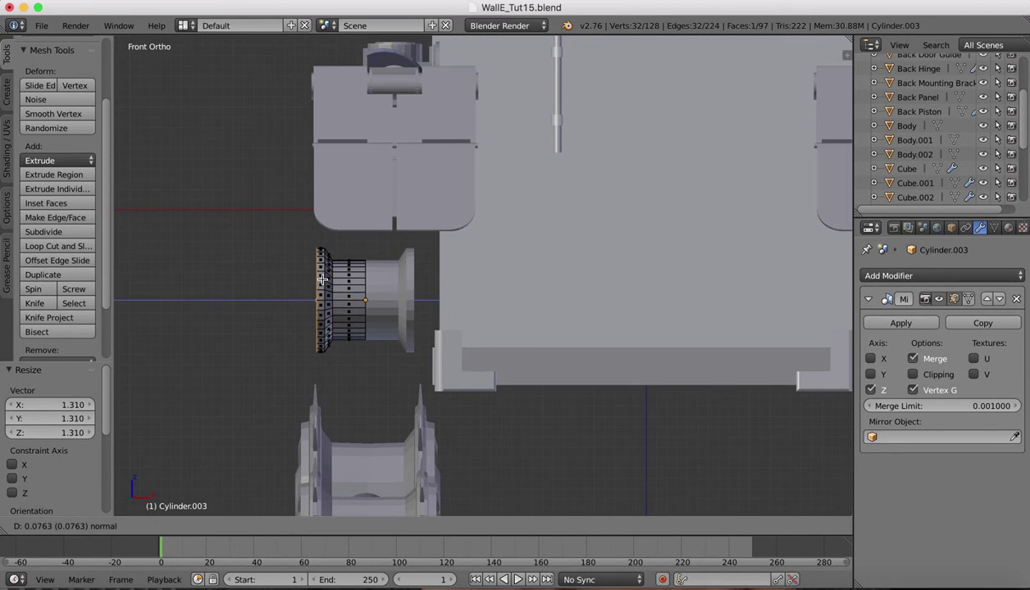
click(322, 280)
- Add an in-place ring shrunk to 0.937 and start one more outward extrusion
key(e)
right_click(322, 279)
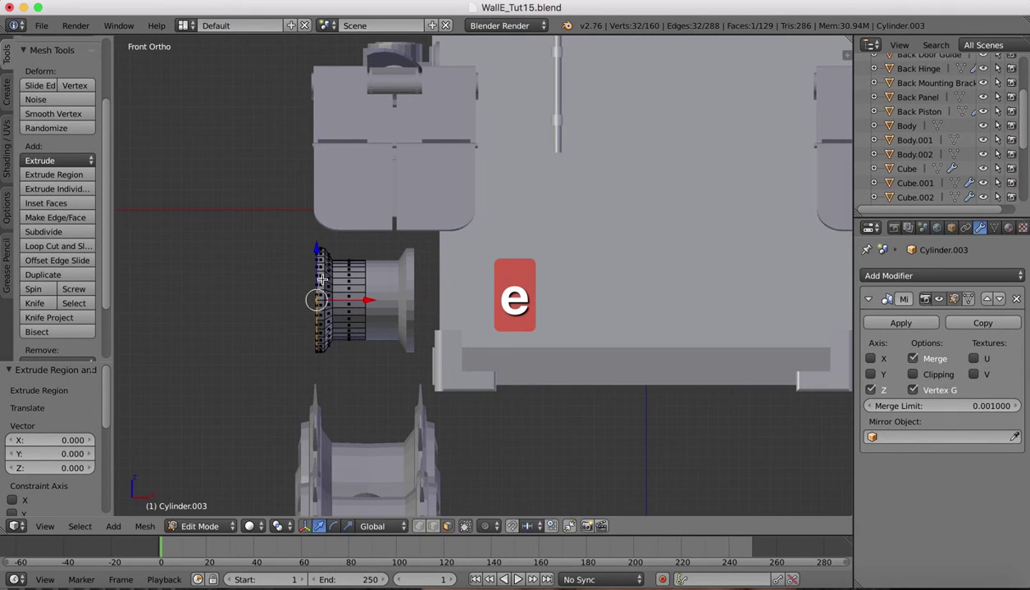
key(s)
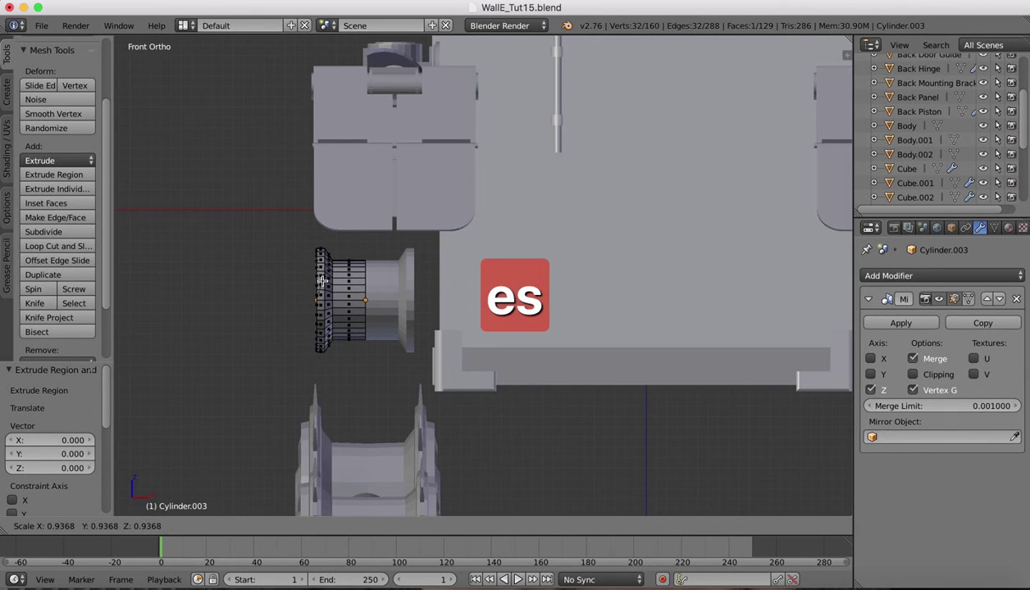
click(322, 280)
key(e)
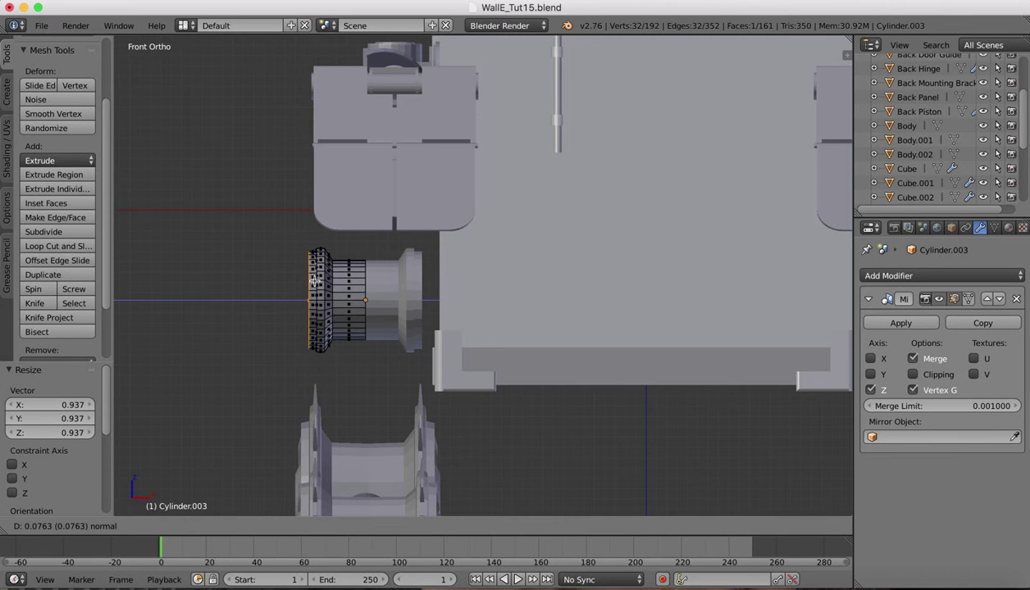
- Finish the rim extrusion and compare it against the walle basic.jpg reference
click(314, 280)
scroll(314, 281, left, 10)
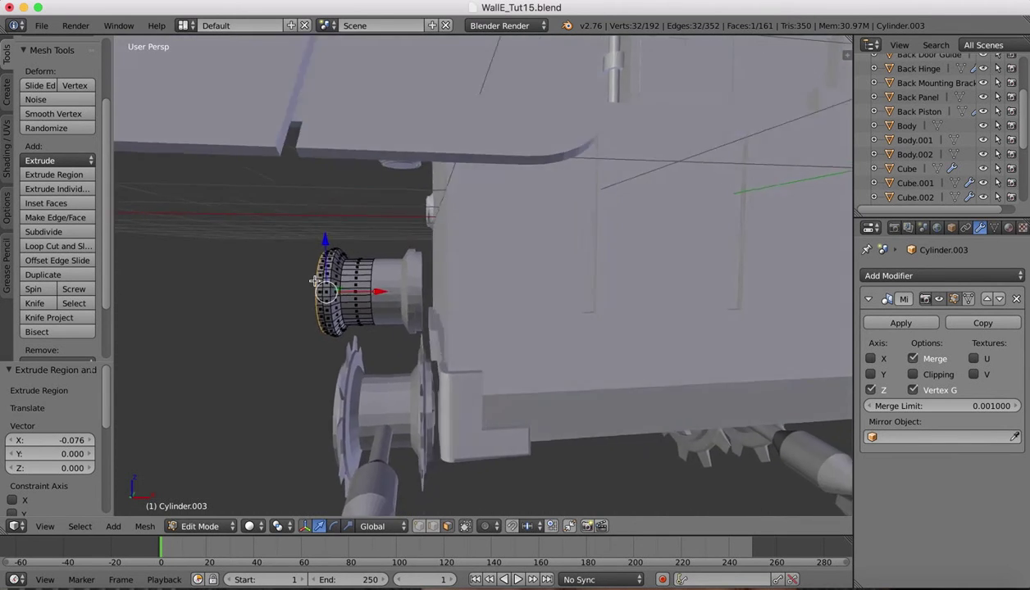
scroll(314, 281, left, 8)
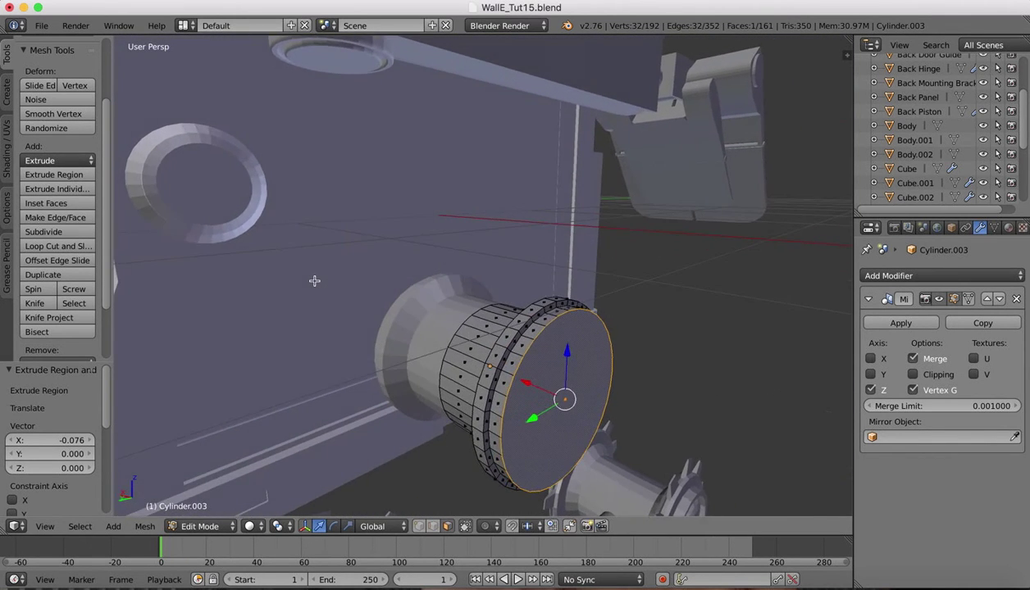
click(862, 585)
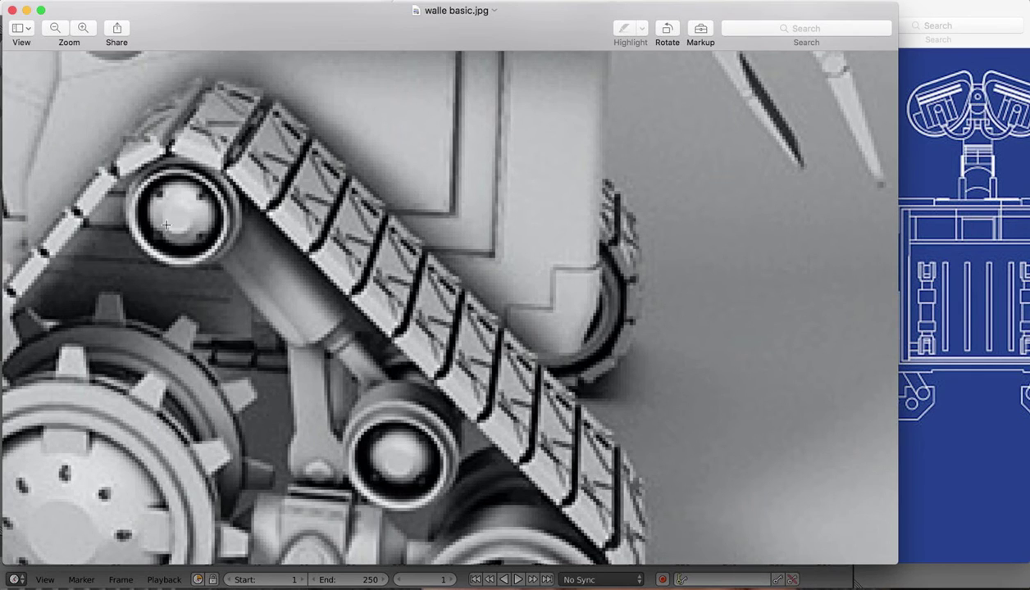
click(826, 585)
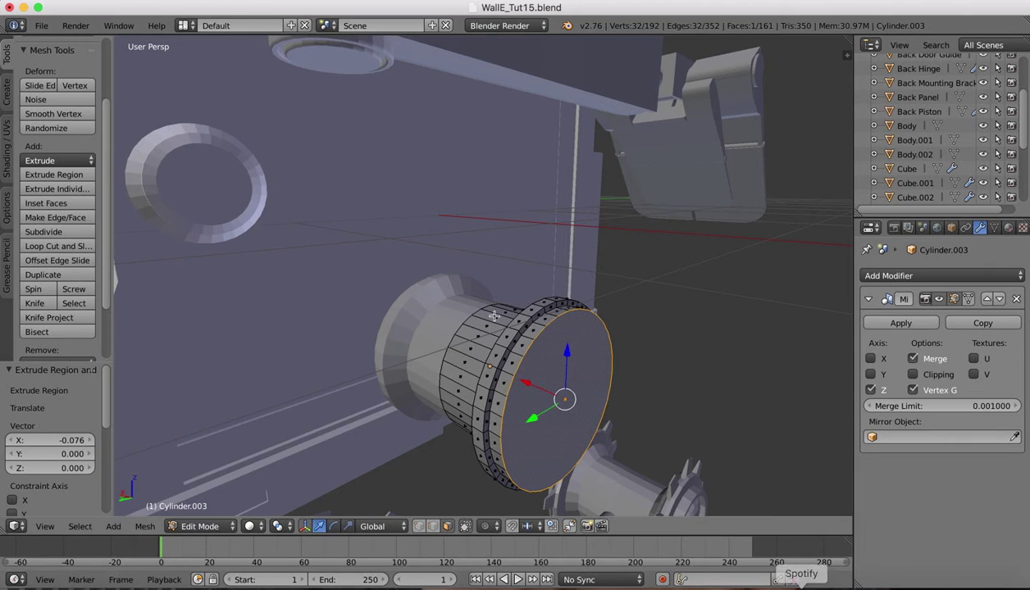
mouse_move(483, 310)
middle_down()
mouse_move(510, 298)
mouse_move(495, 298)
middle_up()
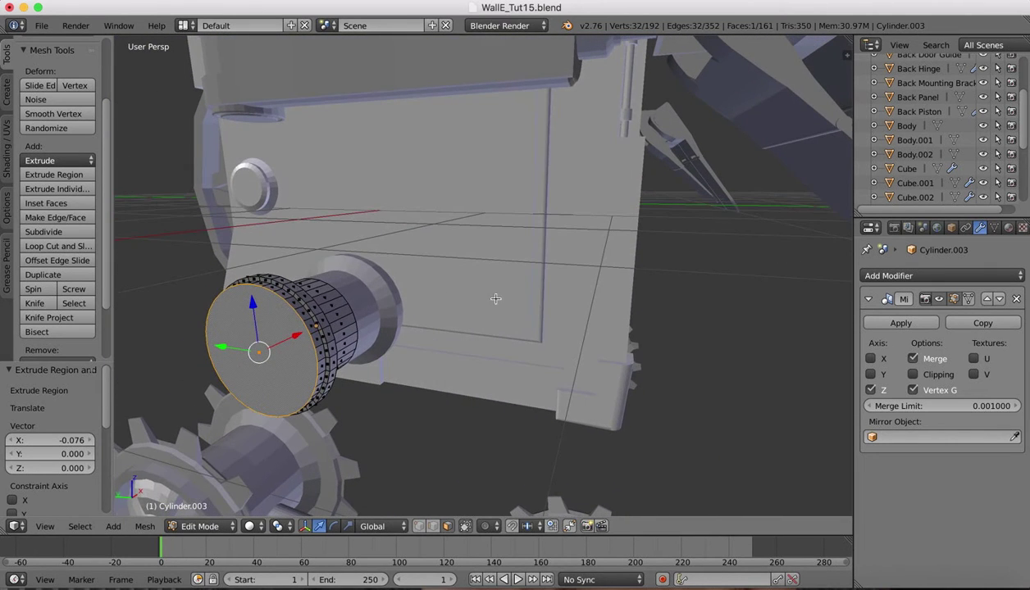
- Add two in-place inner rings on the end face, scaled to 0.920 and 0.901
key(e)
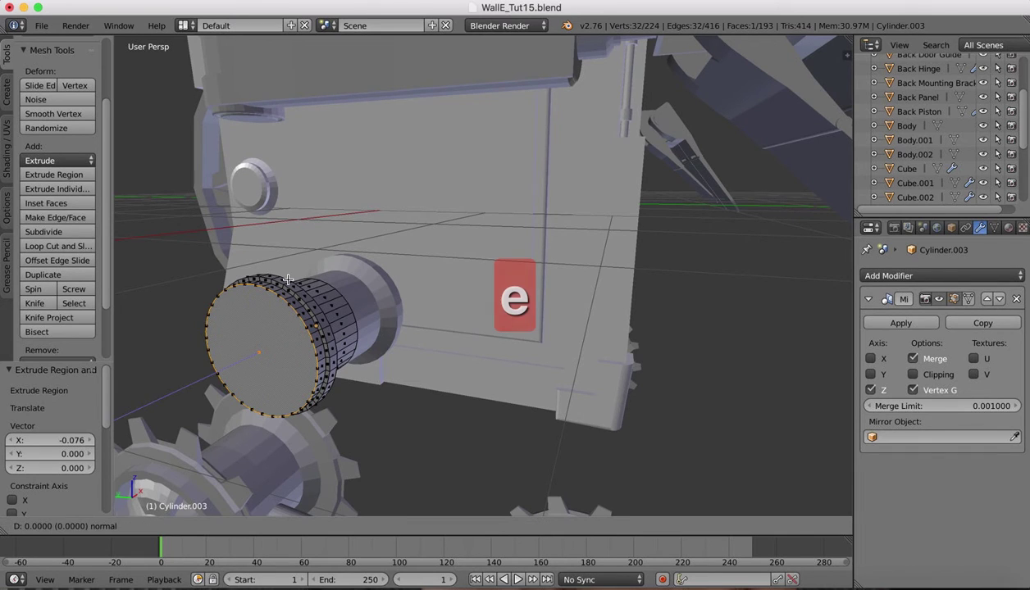
right_click(287, 282)
key(s)
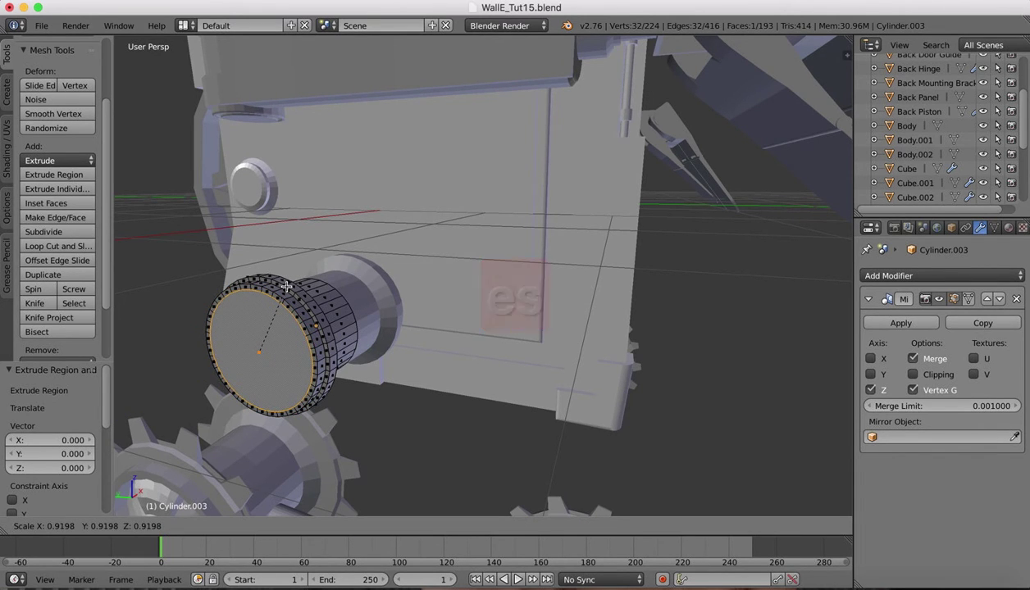
click(287, 285)
key(e)
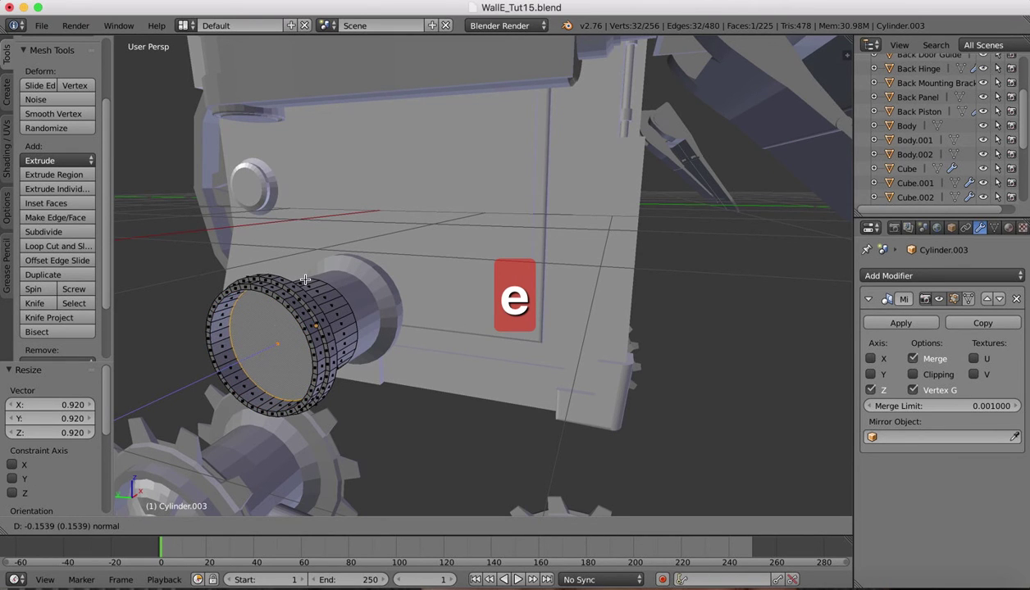
click(304, 280)
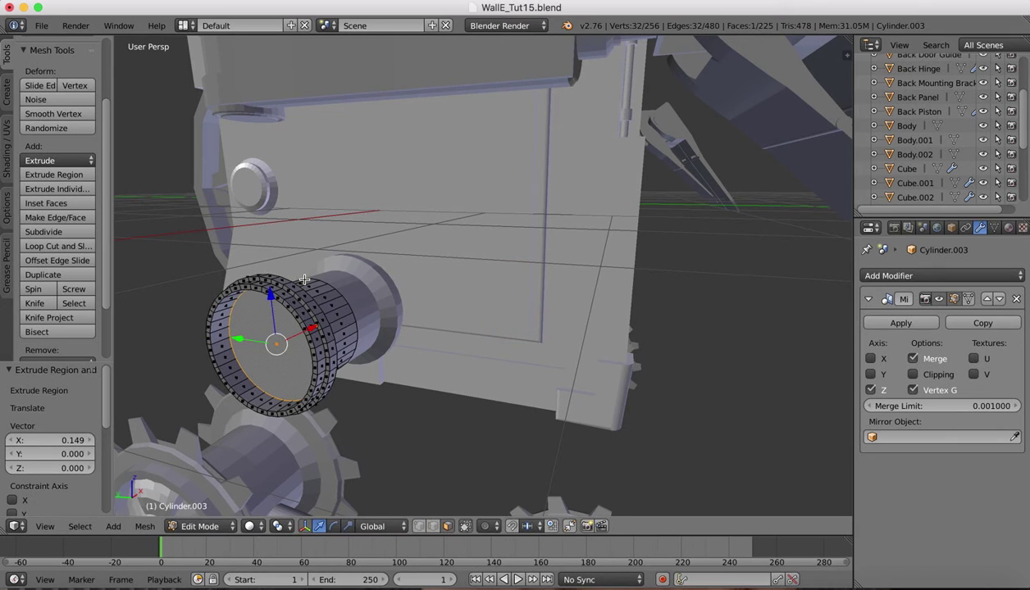
key(e)
right_click(304, 280)
key(s)
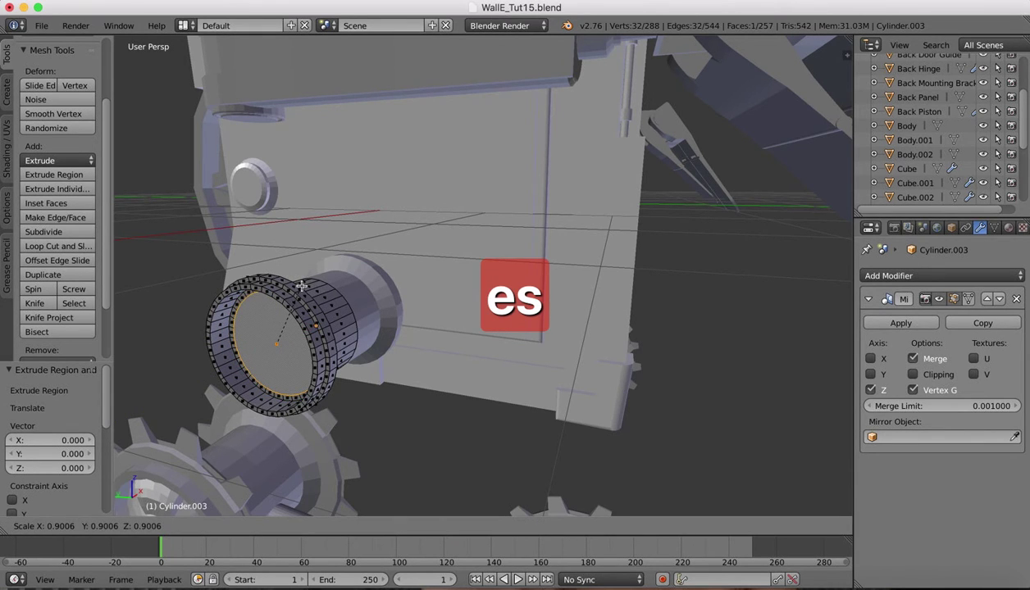
click(301, 284)
- Extrude and shrink three more rings (starting at 0.837), tapering into a 0.531 recessed hub
key(e)
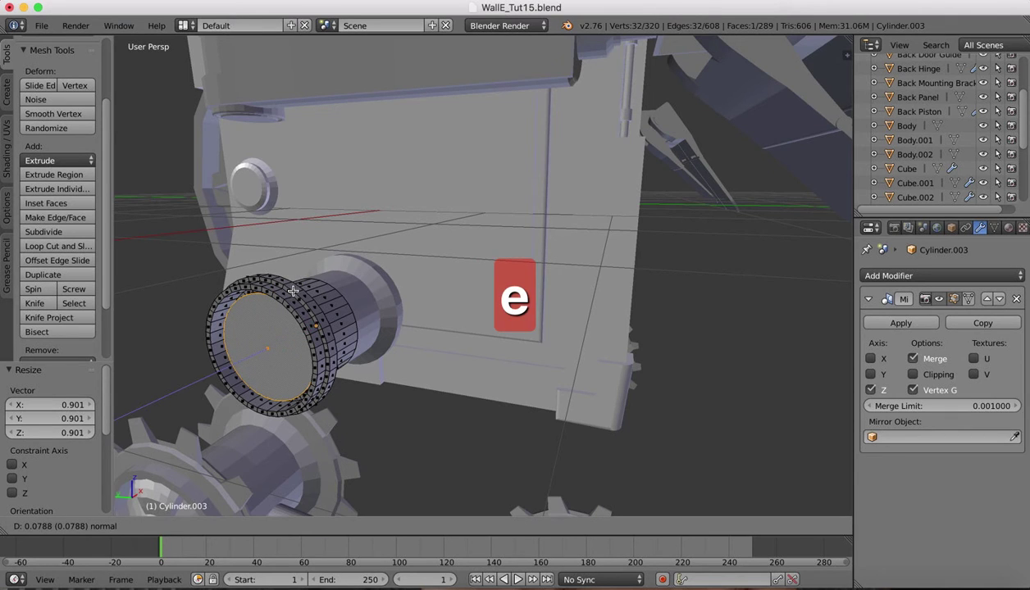
click(293, 293)
key(s)
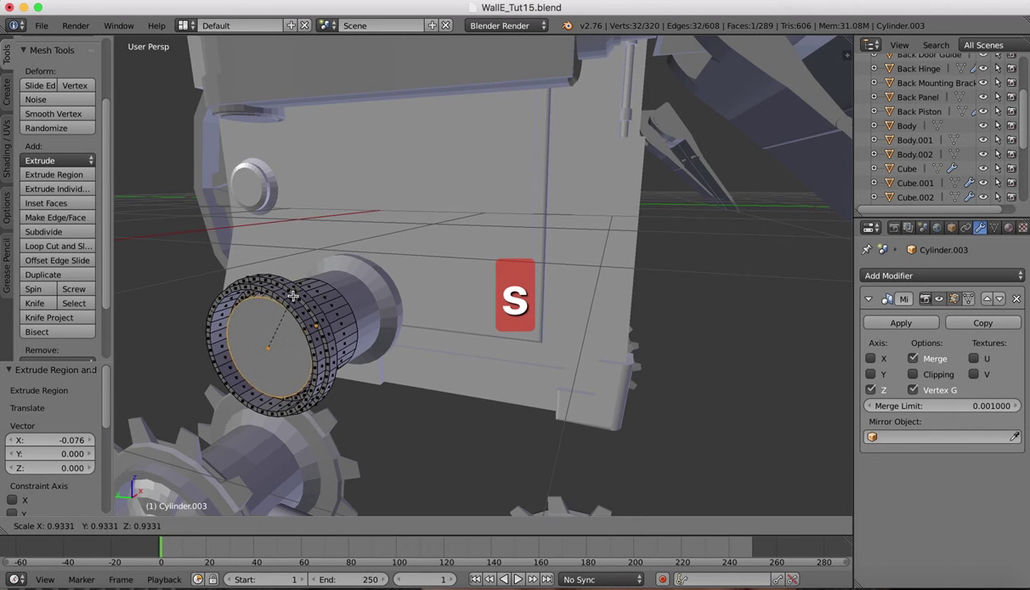
click(288, 300)
key(e)
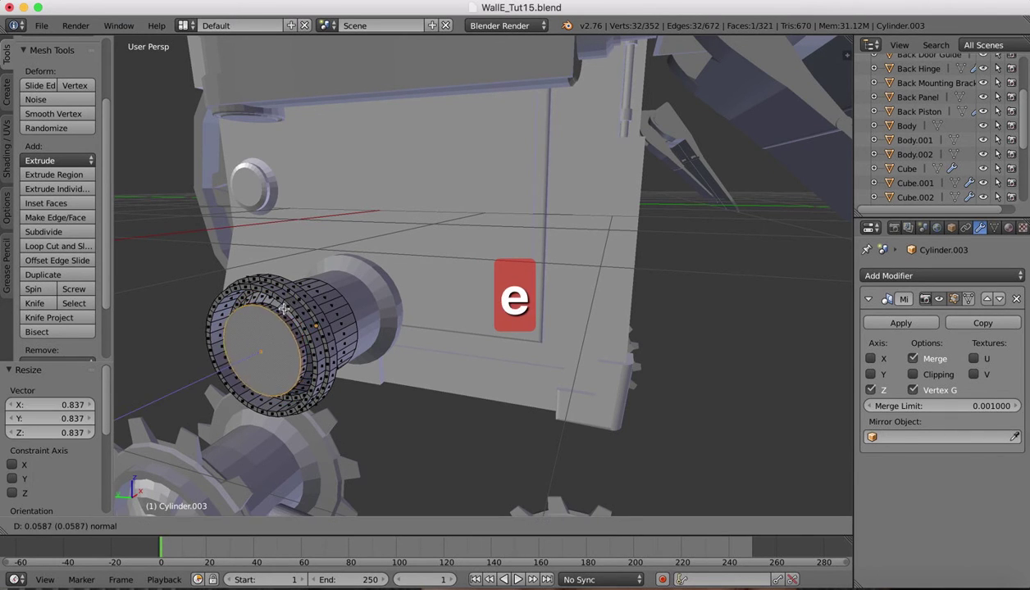
click(282, 312)
key(s)
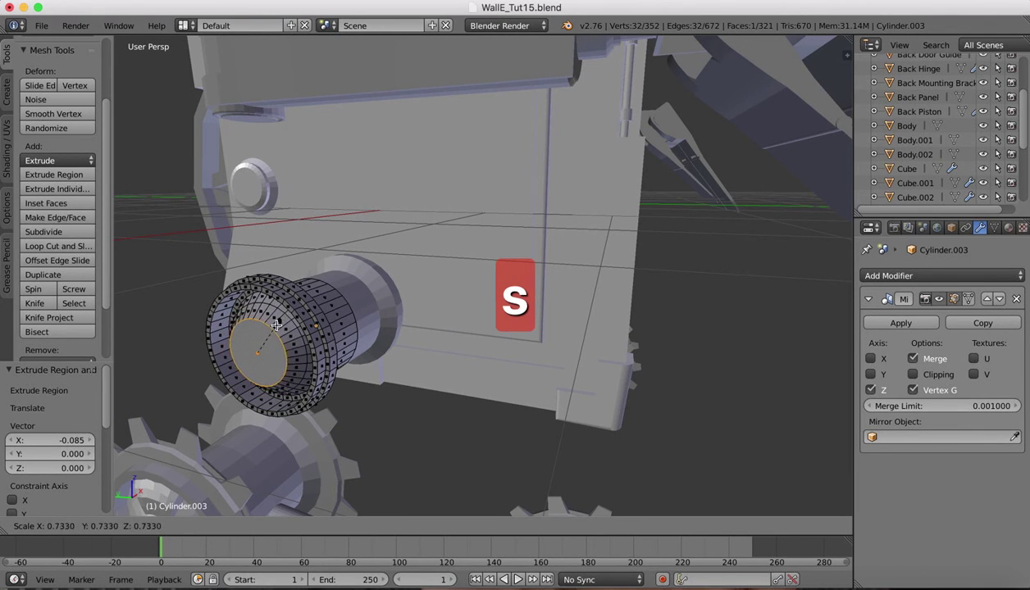
click(277, 327)
key(e)
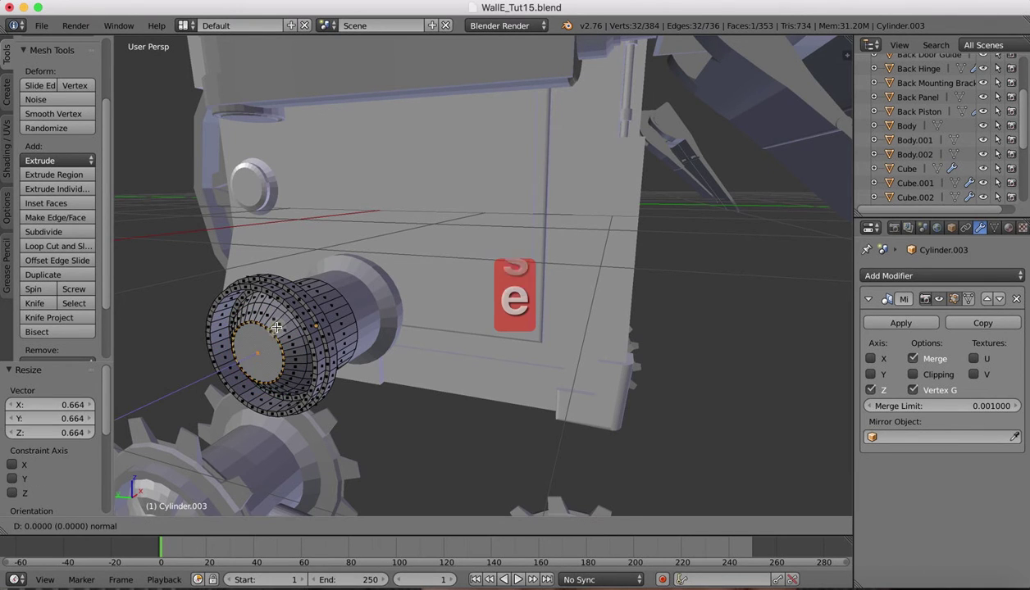
click(269, 331)
key(s)
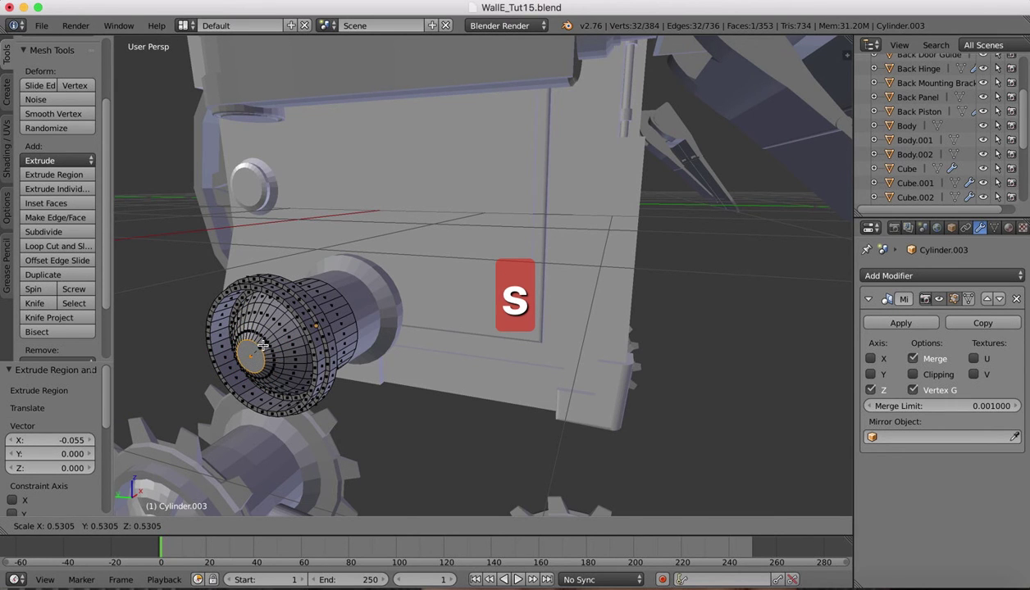
click(262, 346)
middle_drag(262, 346, 263, 345)
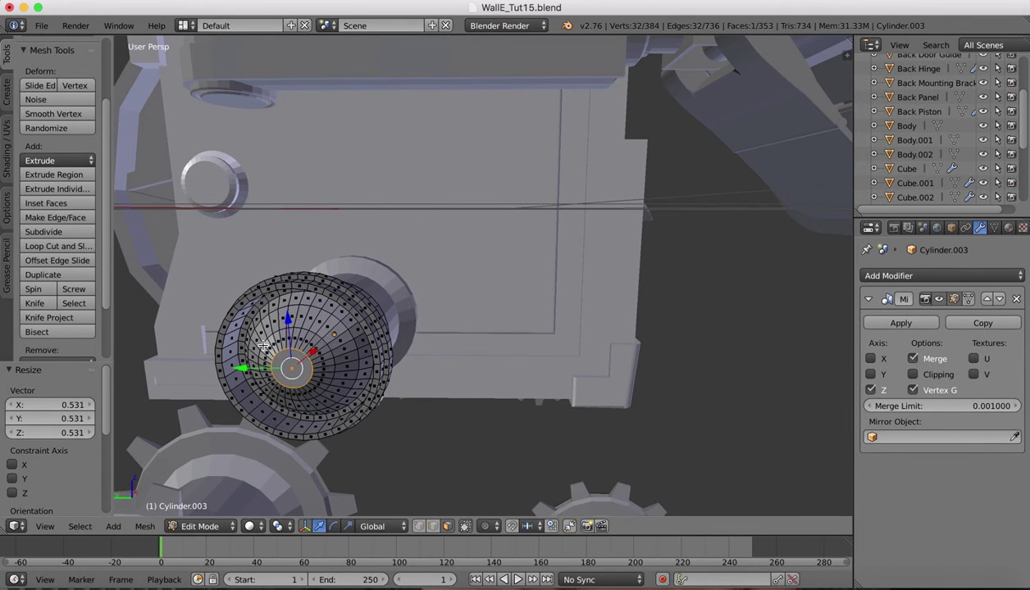
- Return to Object Mode and lower the cylinder to the track rollers in Front view
scroll(417, 291, down, 5)
middle_drag(417, 291, 417, 291)
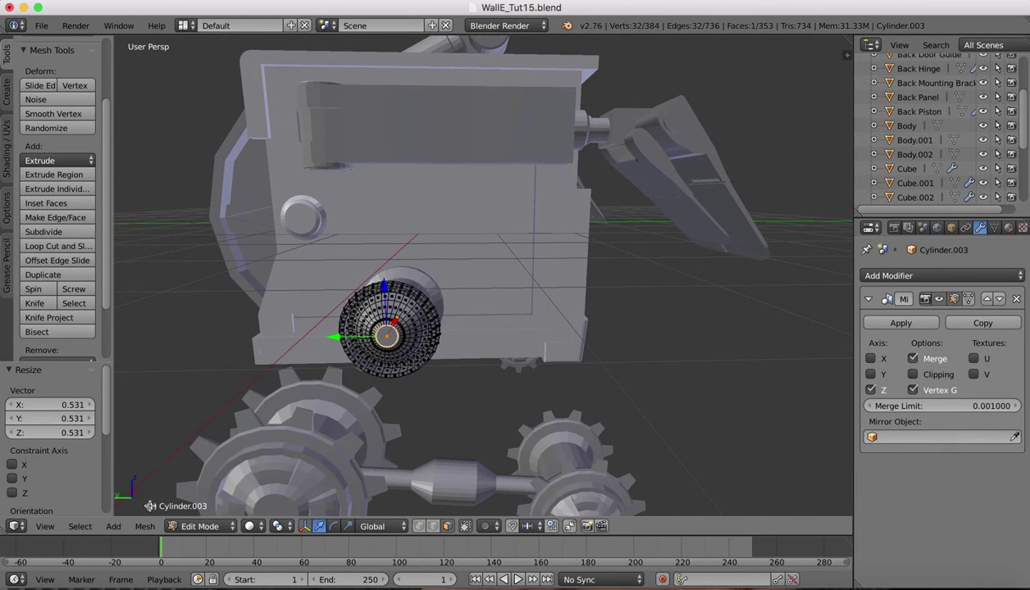
click(199, 526)
click(195, 524)
middle_drag(404, 207, 400, 212)
click(45, 527)
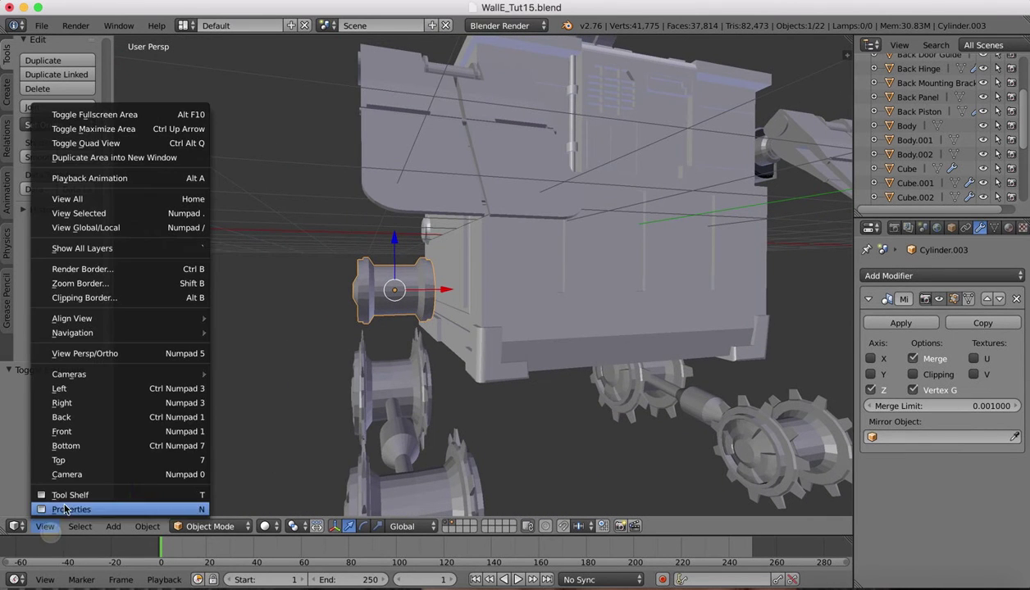
click(59, 433)
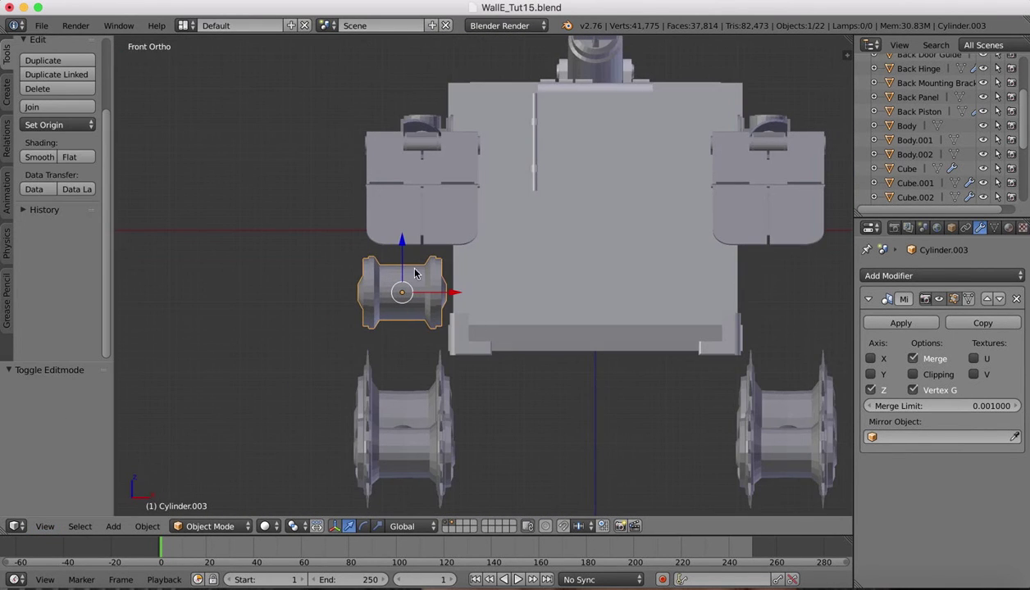
mouse_move(402, 244)
mouse_down()
mouse_move(404, 358)
mouse_move(409, 246)
mouse_up()
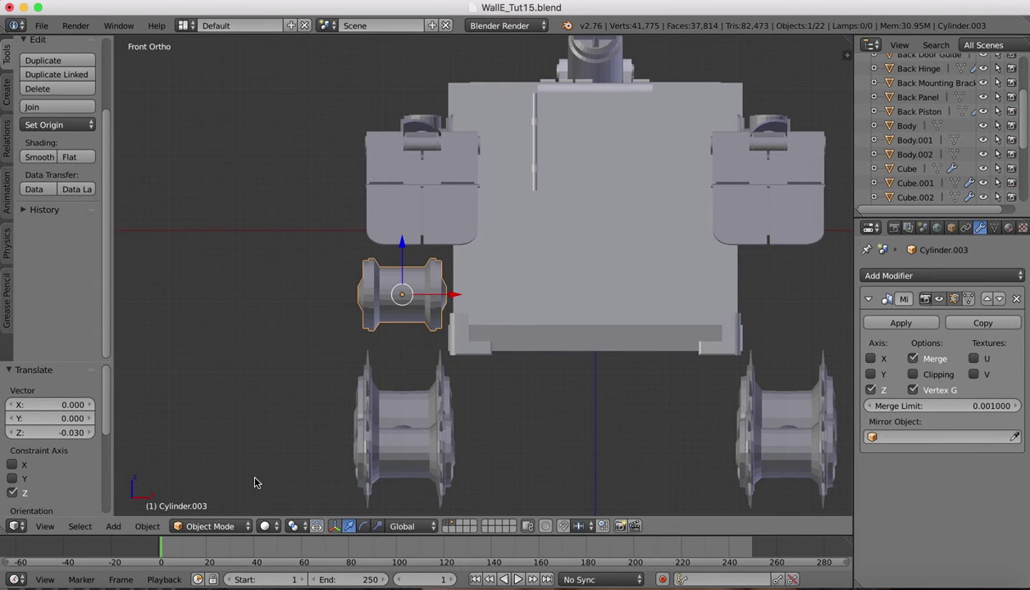
- In Left view, raise the cylinder onto the body side and scale it to 0.839
click(44, 526)
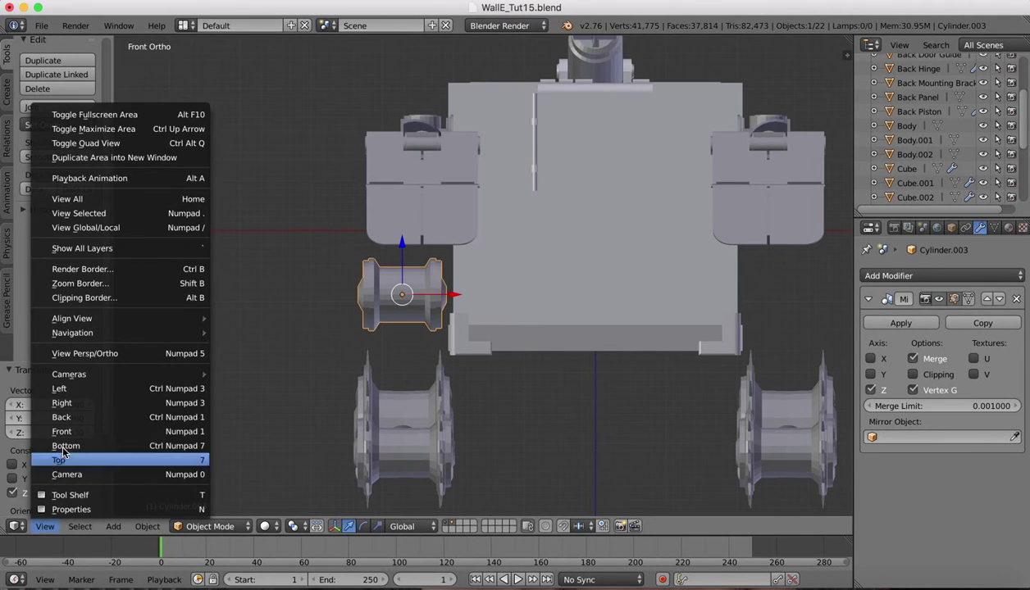
click(63, 390)
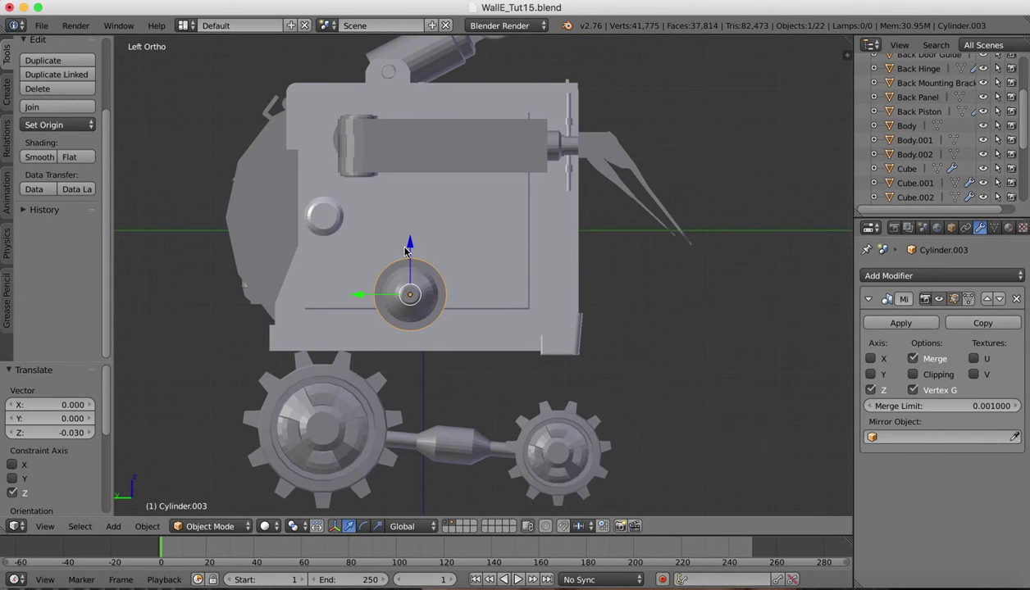
drag(409, 244, 410, 223)
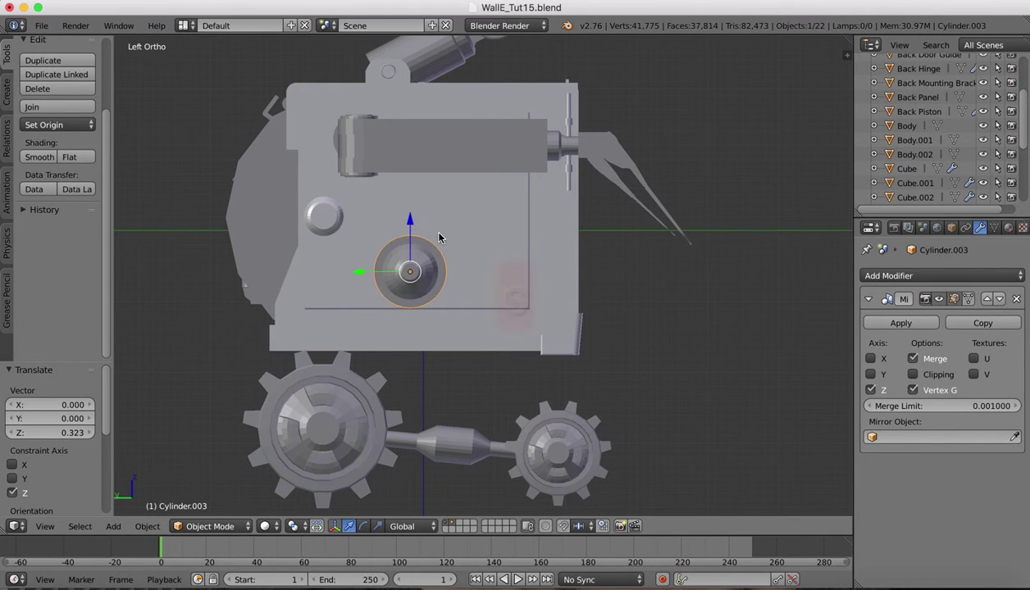
key(s)
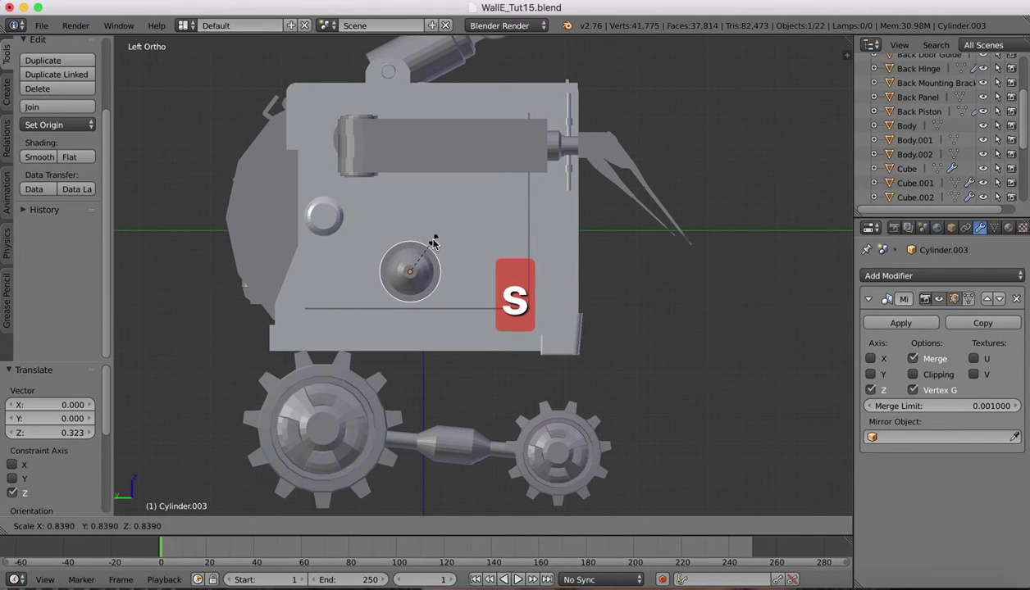
click(433, 243)
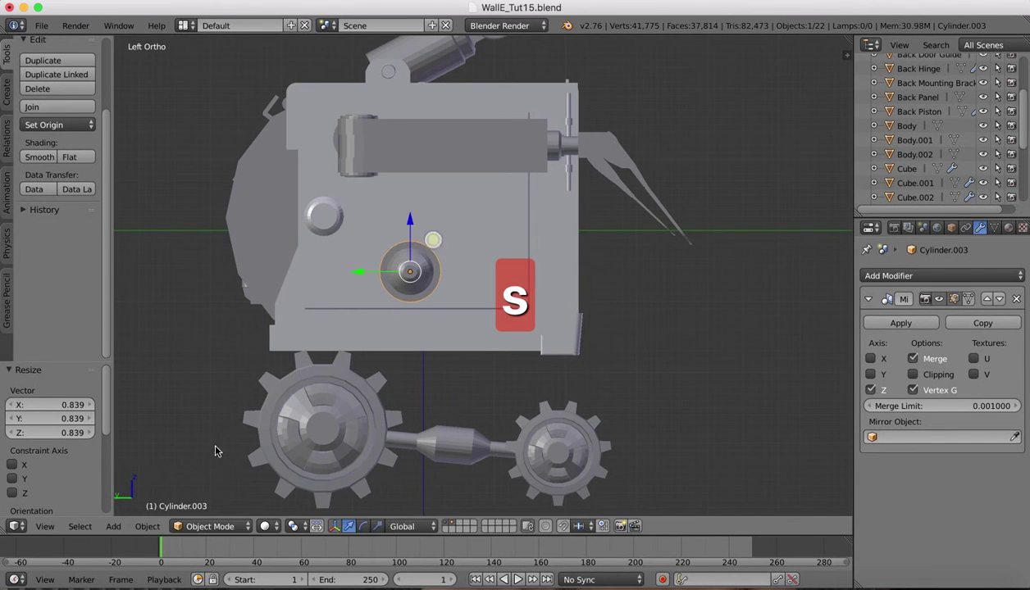
- In Front view, lower the cylinder beside the roller and widen it to 1.187 on X
click(55, 531)
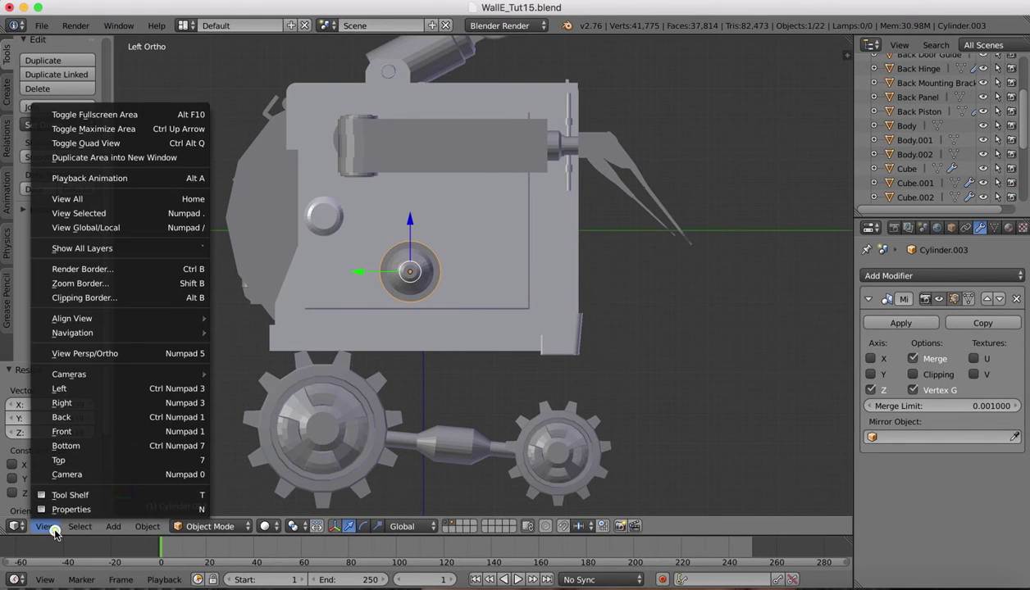
click(66, 423)
drag(404, 220, 414, 345)
key(s)
key(x)
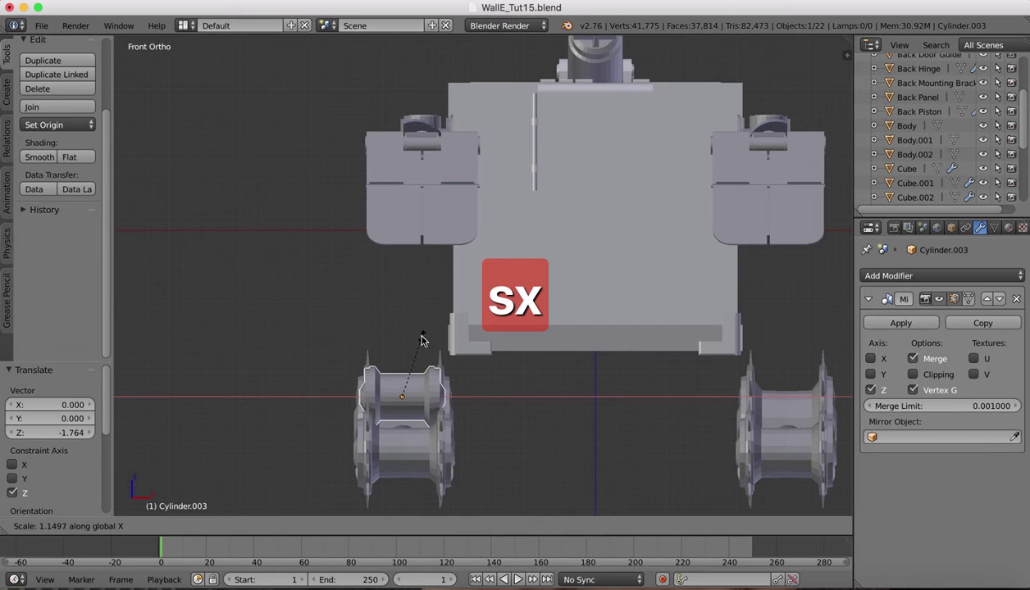
click(422, 336)
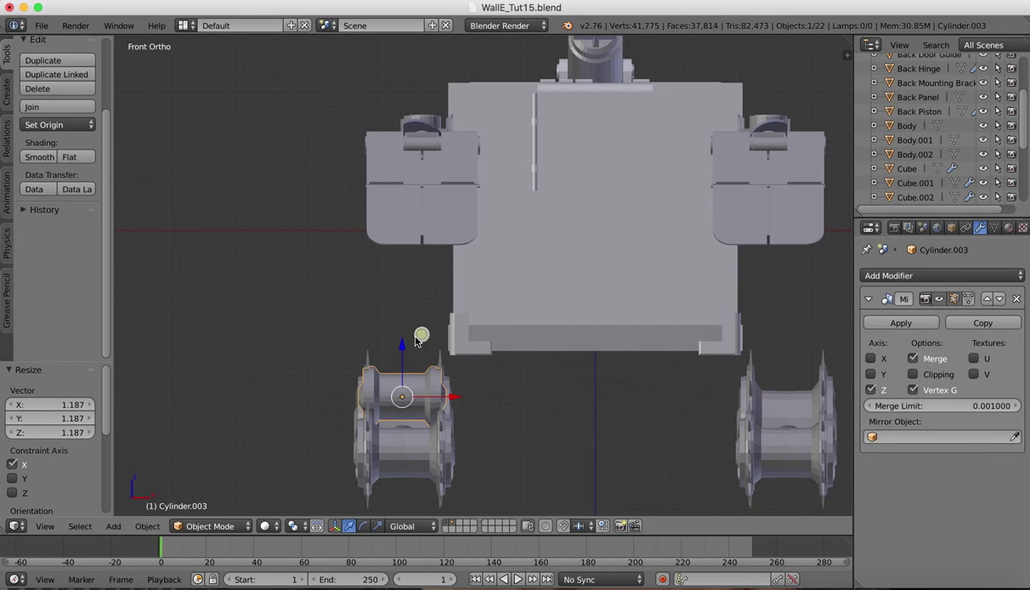
- Shift the cylinder 0.030 along X and raise it back onto the body side in Left view
key(g)
key(x)
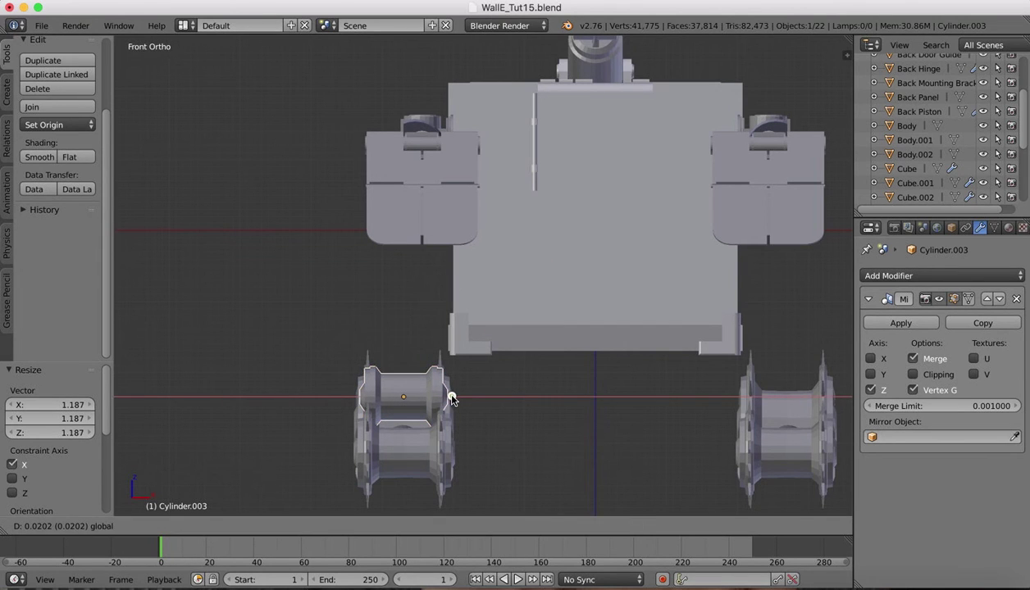
click(452, 397)
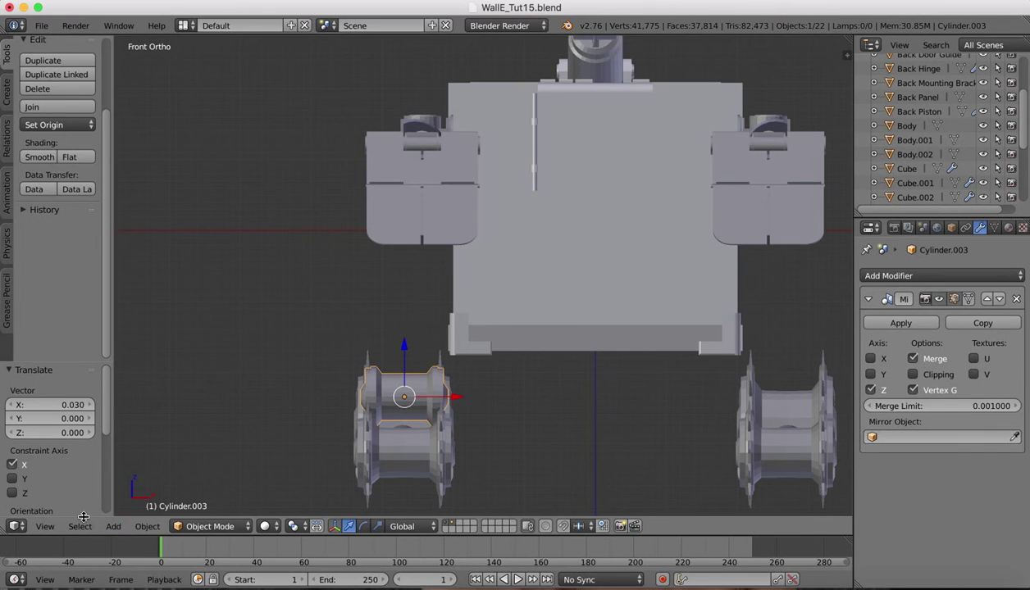
click(45, 525)
click(59, 389)
drag(409, 351, 396, 215)
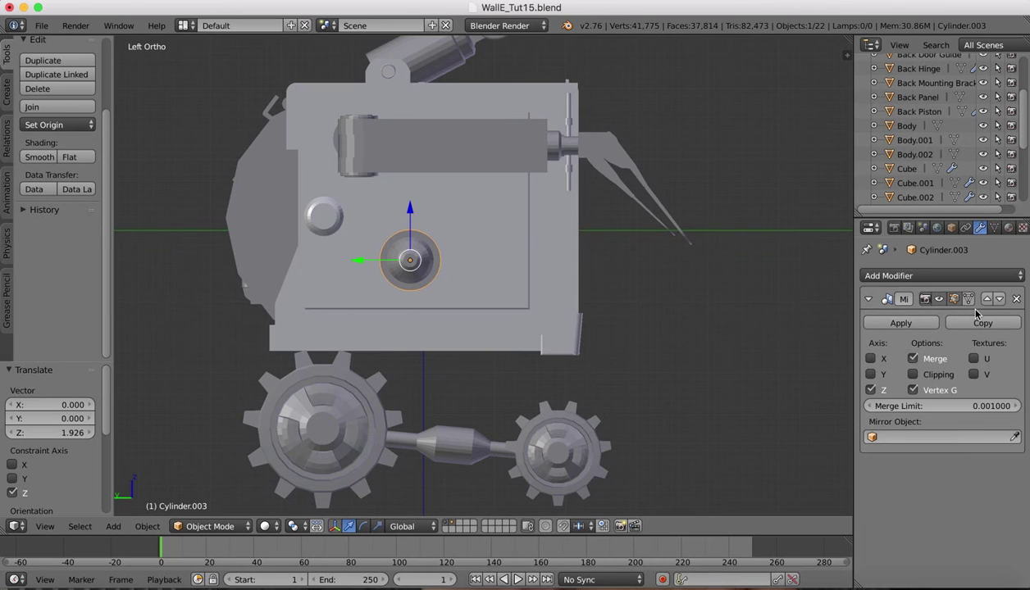
- Apply the old Mirror modifier, then add an X-axis Mirror modifier using Body as mirror object
click(902, 324)
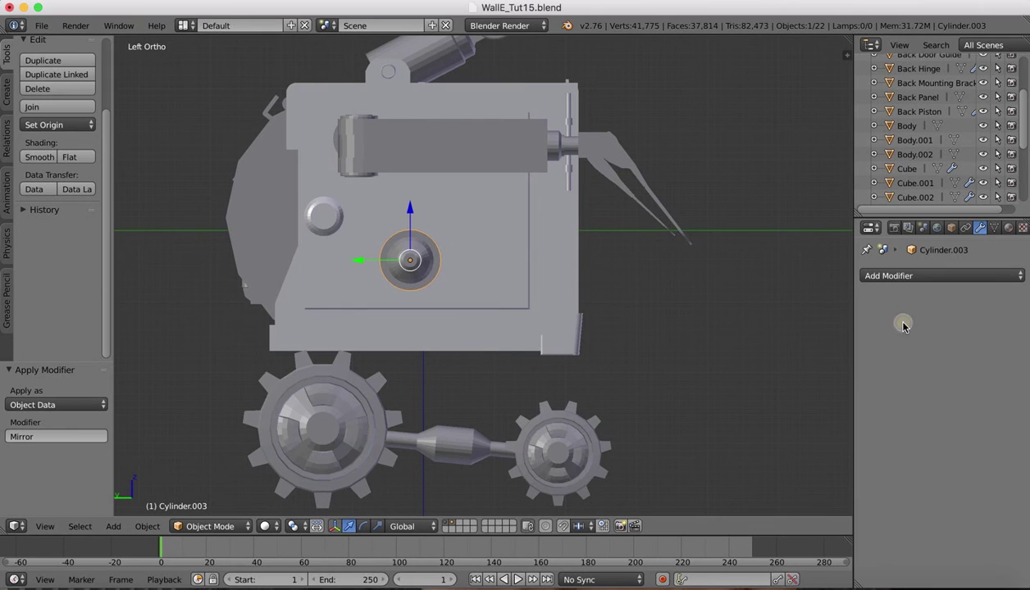
click(929, 277)
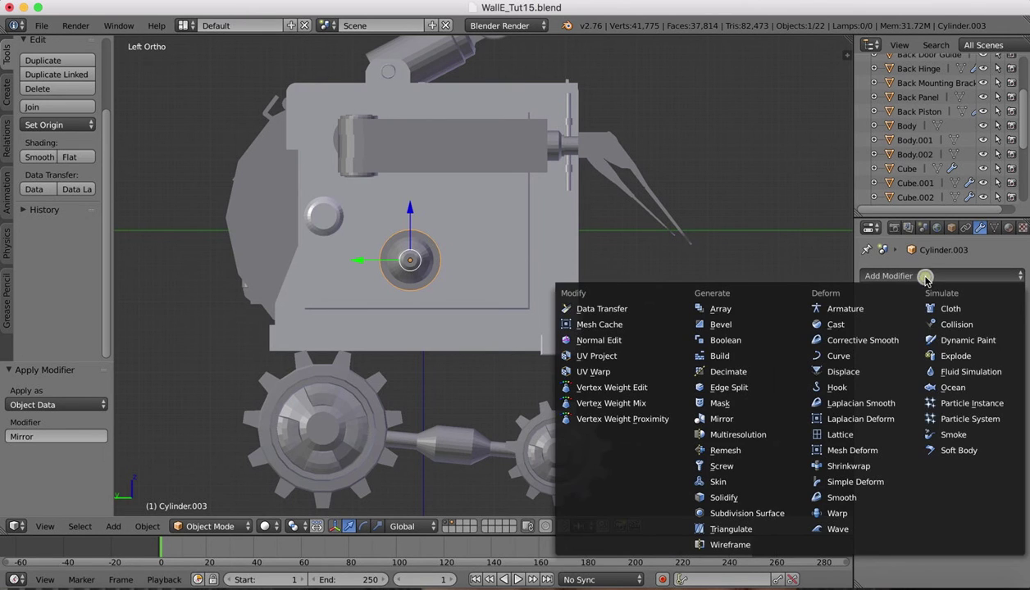
click(721, 419)
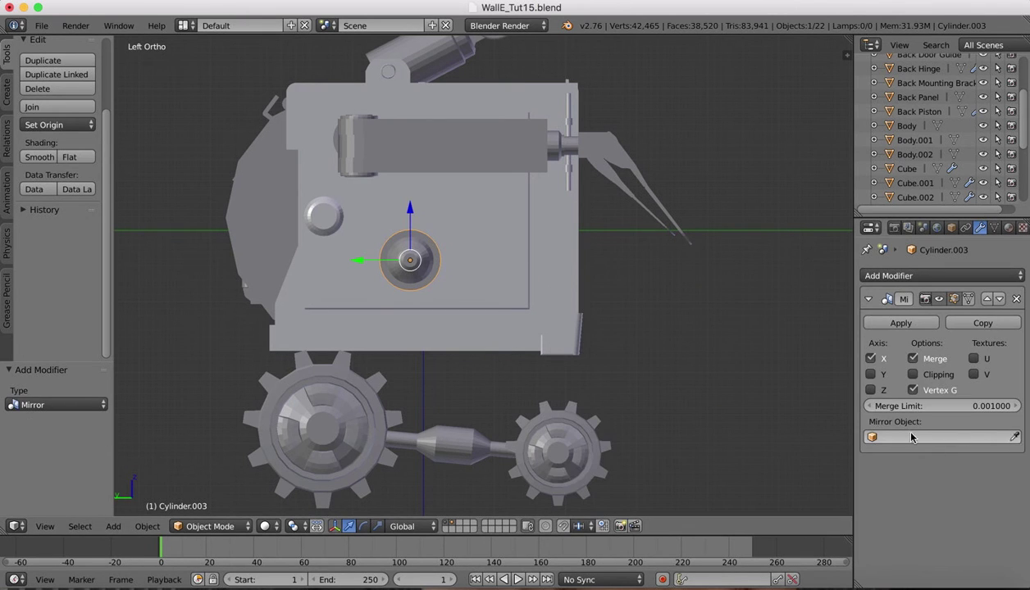
click(1017, 439)
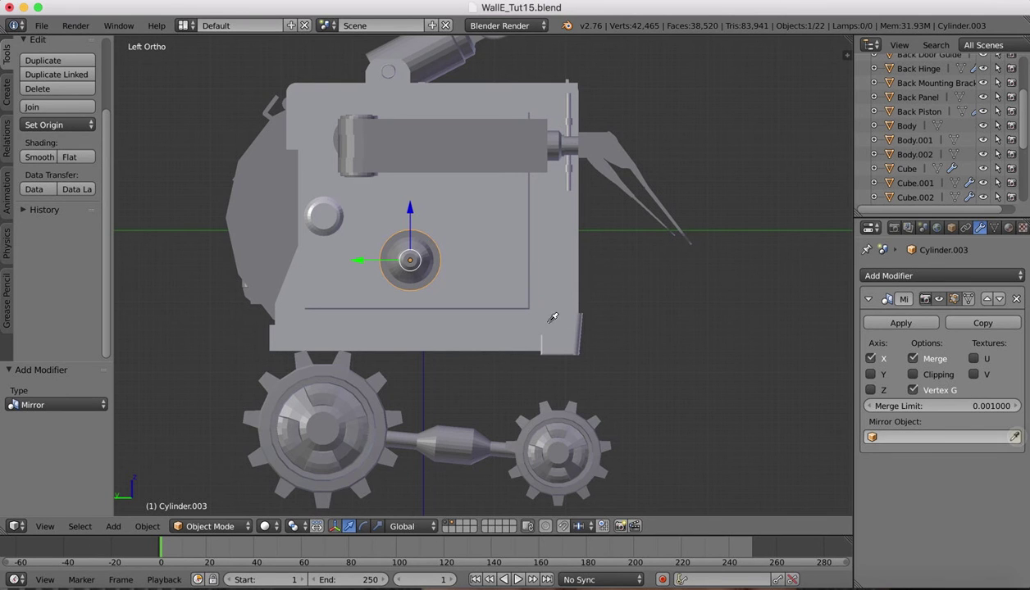
click(522, 275)
scroll(524, 207, left, 15)
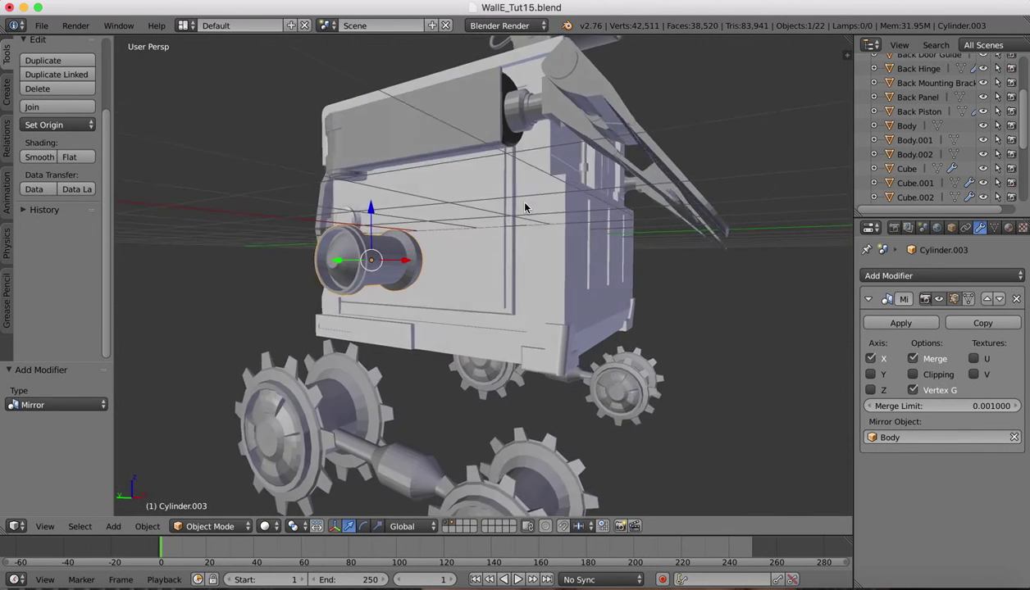
scroll(524, 208, left, 15)
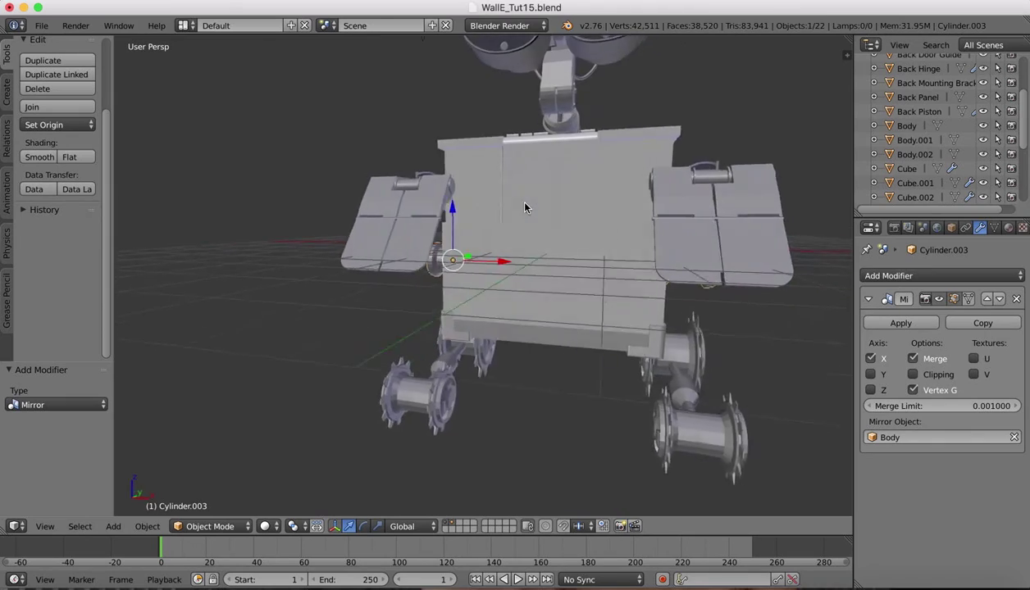
scroll(525, 208, left, 15)
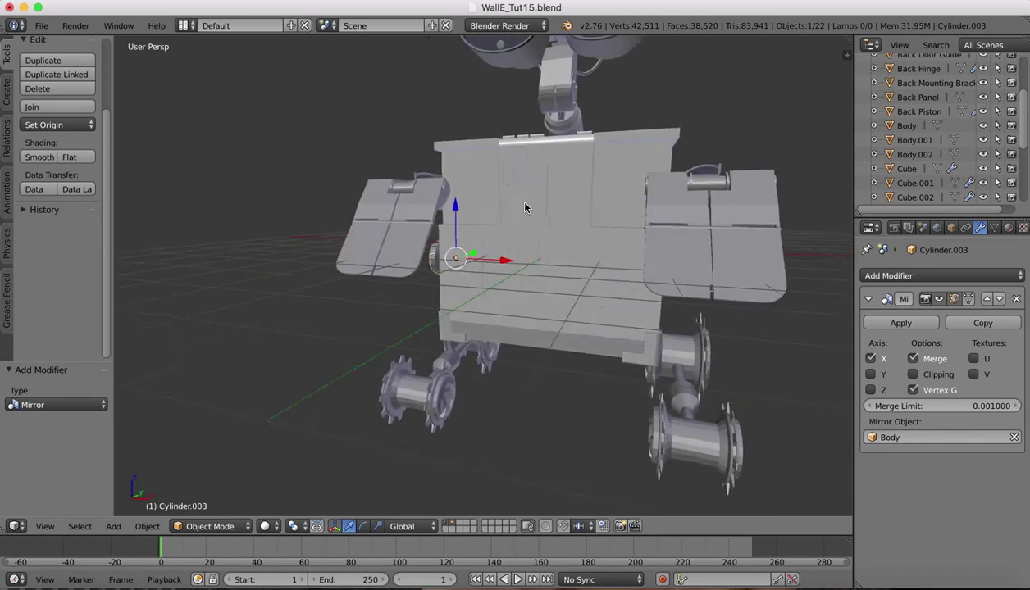
scroll(524, 208, left, 10)
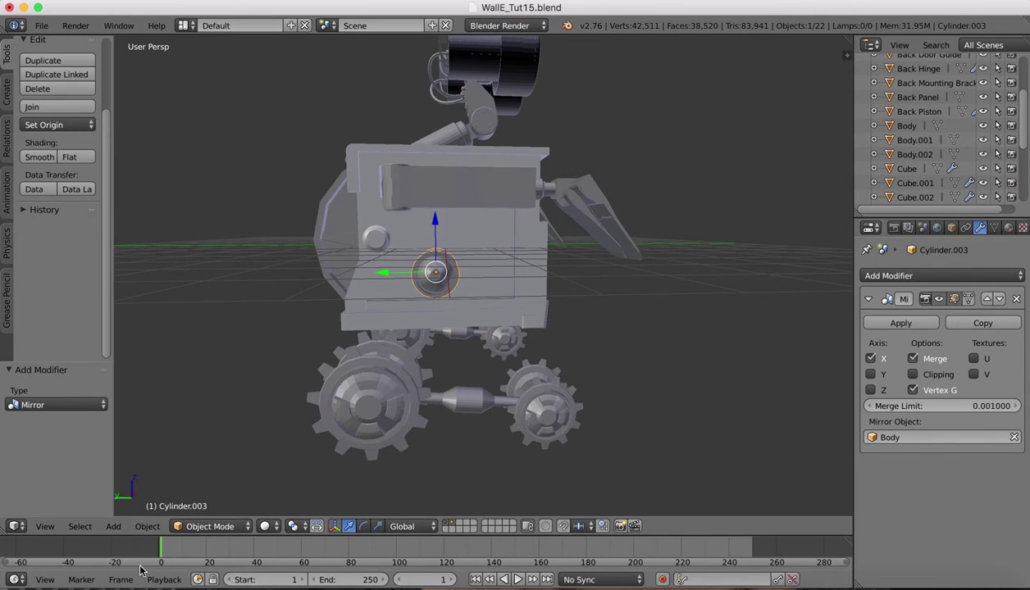
- Paste a copy of the roller and move it -1.154 along Y and -0.865 along Z, checking the reference
click(45, 527)
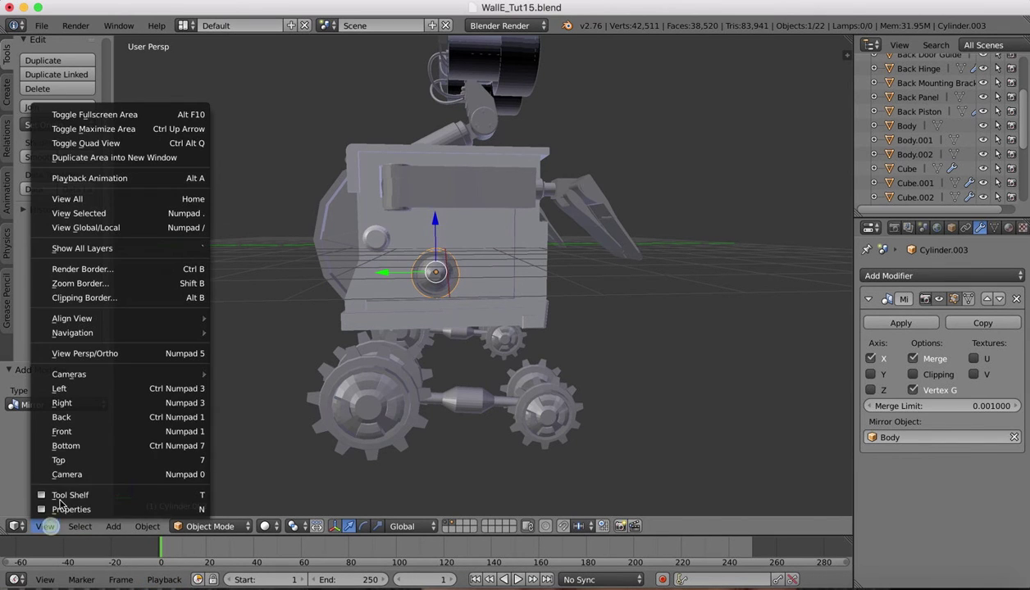
click(61, 389)
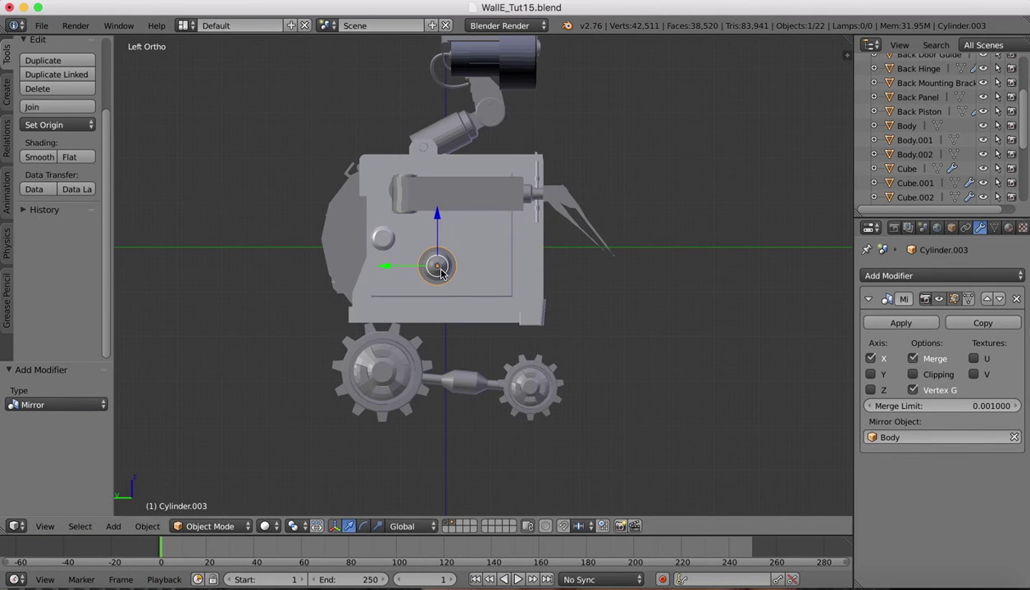
key(super+c)
key(super+v)
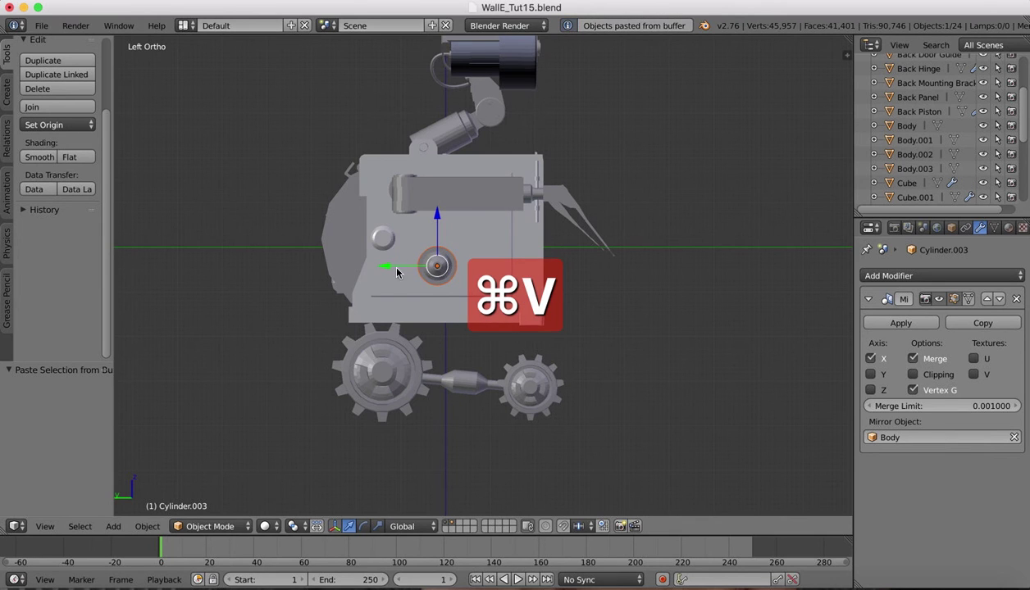
drag(382, 270, 434, 270)
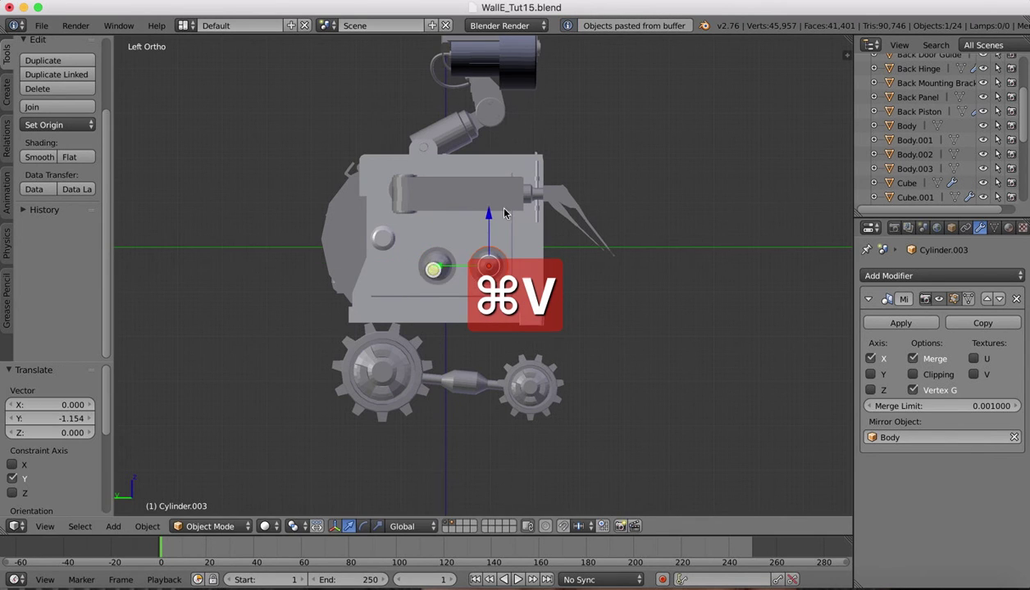
drag(488, 217, 485, 259)
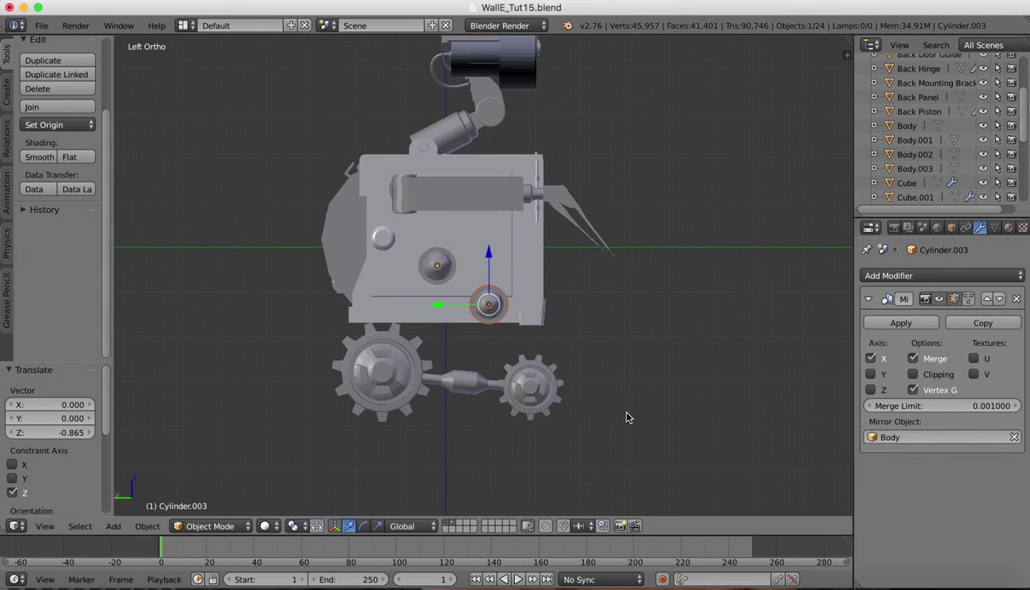
click(857, 578)
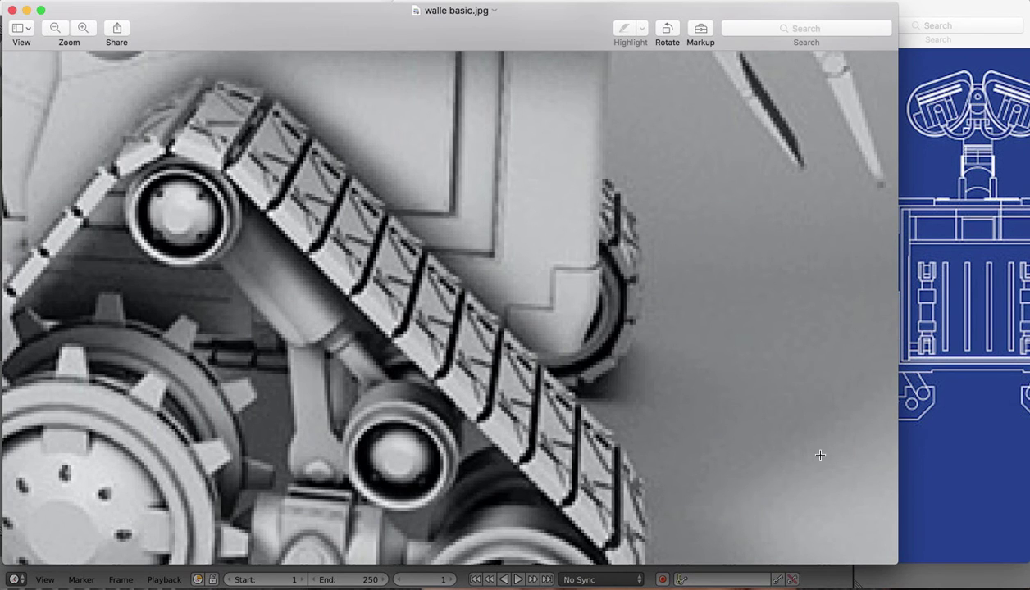
click(832, 582)
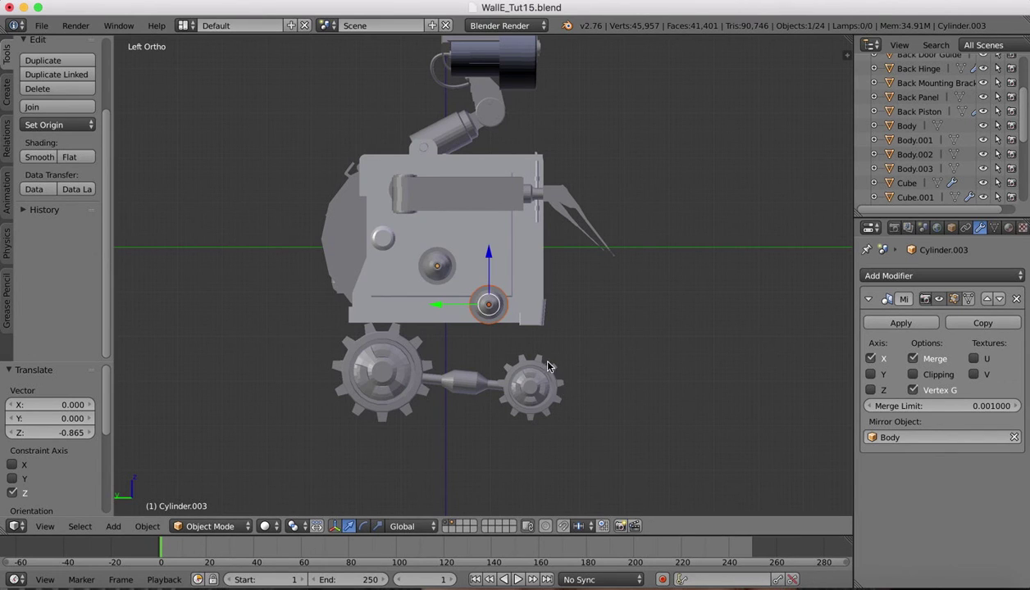
- Nudge the lower roller a further -0.064 along Y and slightly down, then select rod Cylinder.002
drag(438, 307, 426, 301)
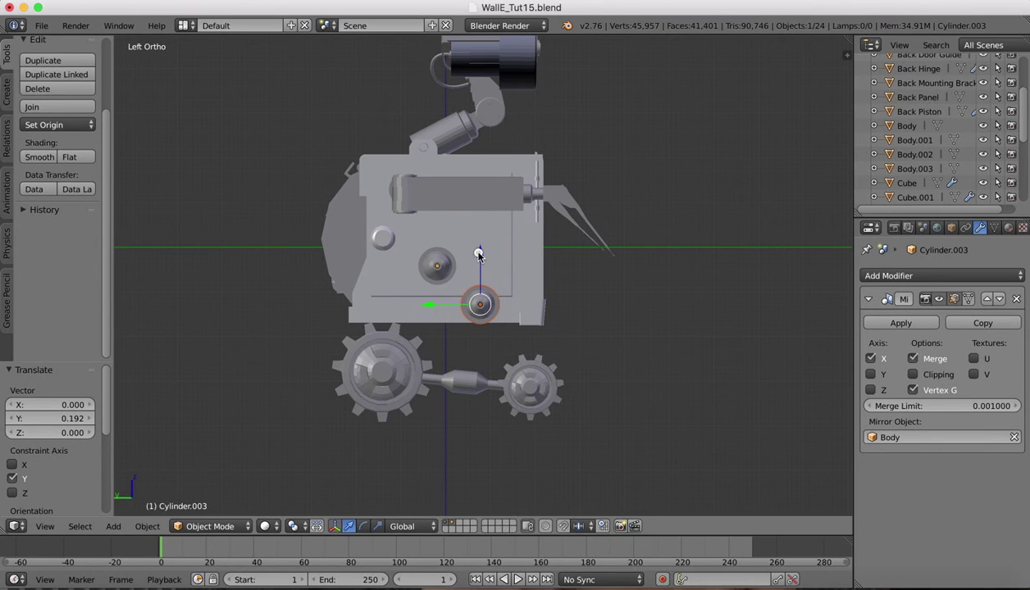
drag(479, 254, 479, 261)
drag(427, 311, 430, 308)
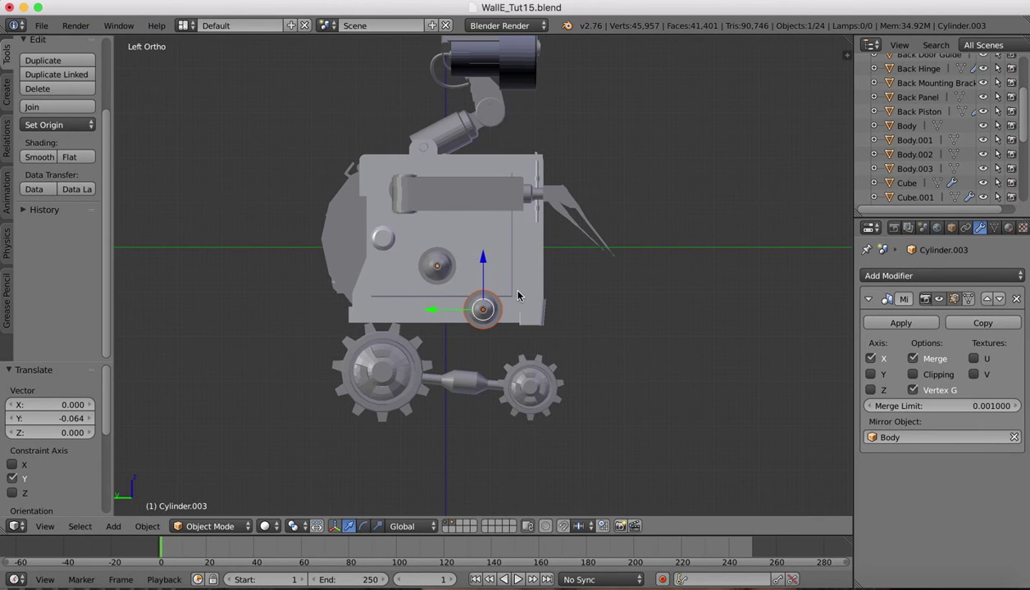
right_click(463, 384)
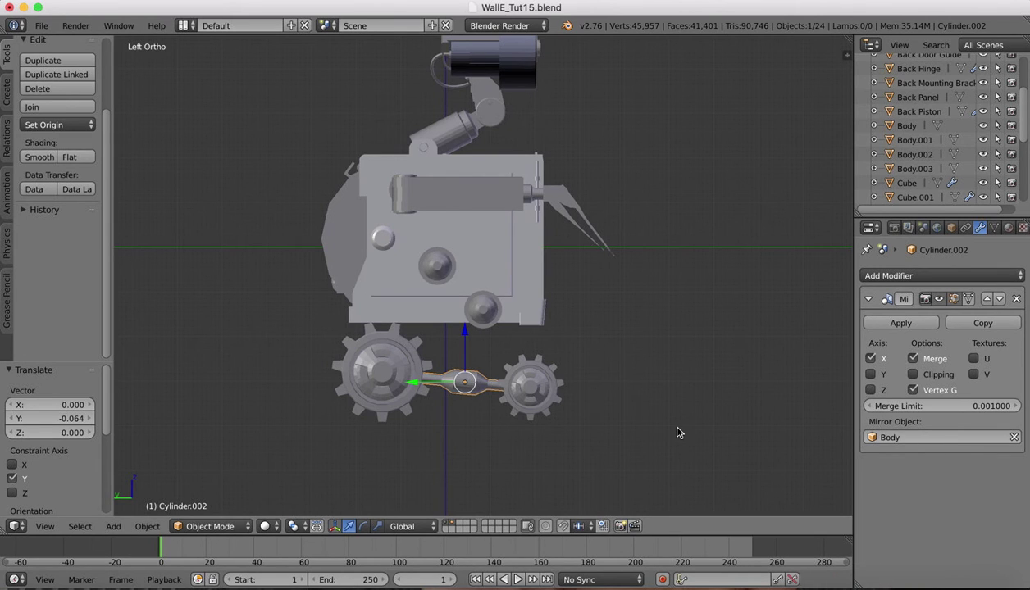
- Paste a copy of the connector rod, raise it along Z between the rollers, and shrink it to about 70%
key(super+c)
key(super+v)
key(g)
key(z)
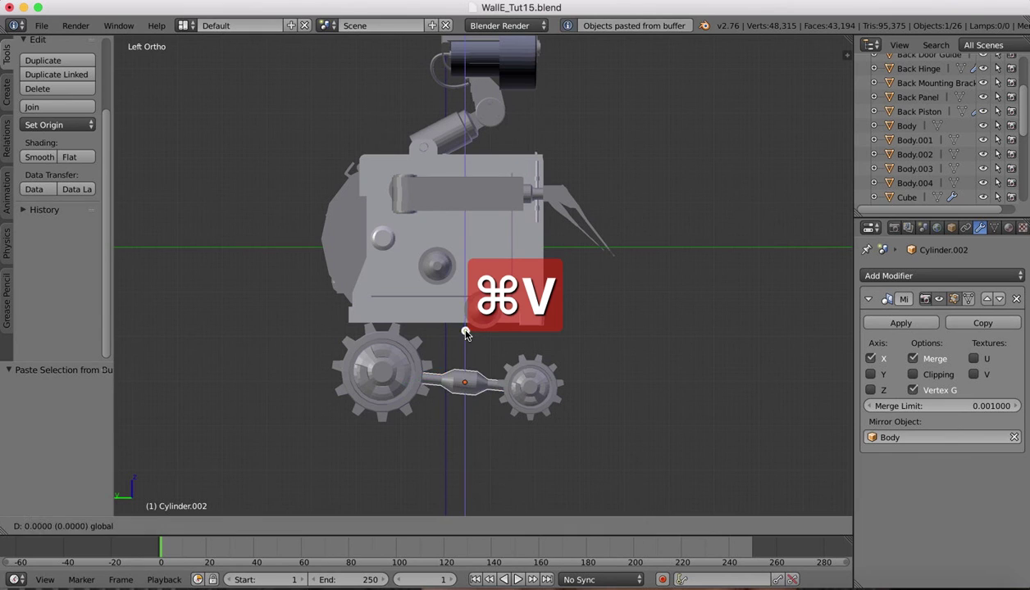
click(464, 239)
key(s)
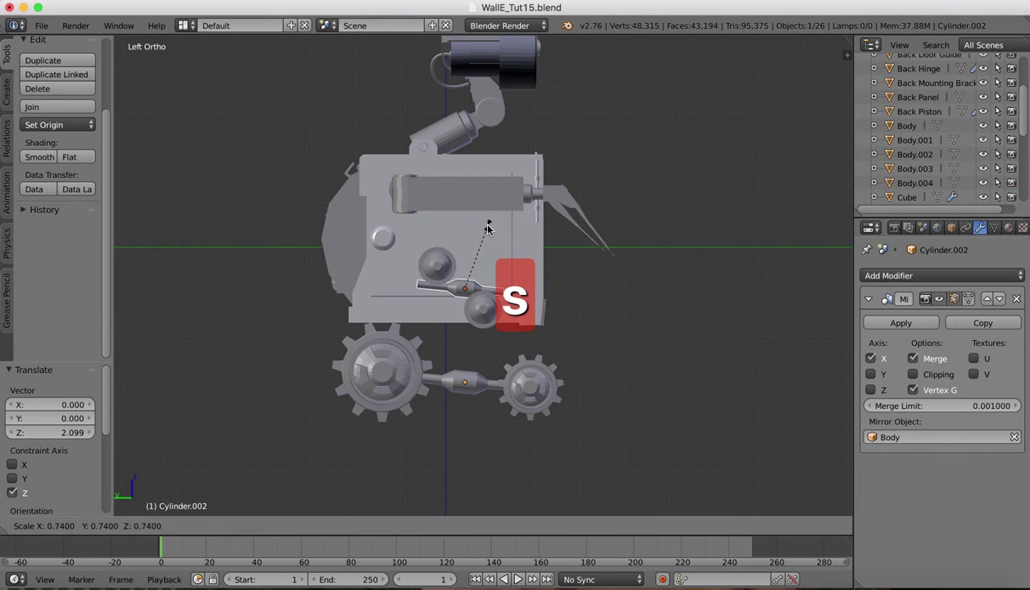
click(484, 232)
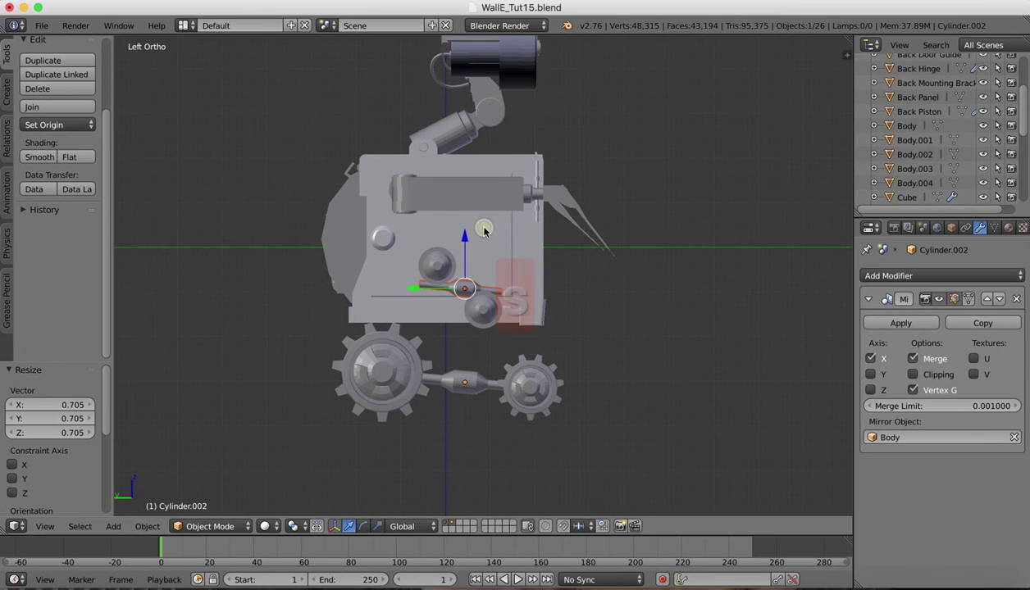
- Tilt the rod 34.4° about X and rescale it to 0.767
key(r)
key(z)
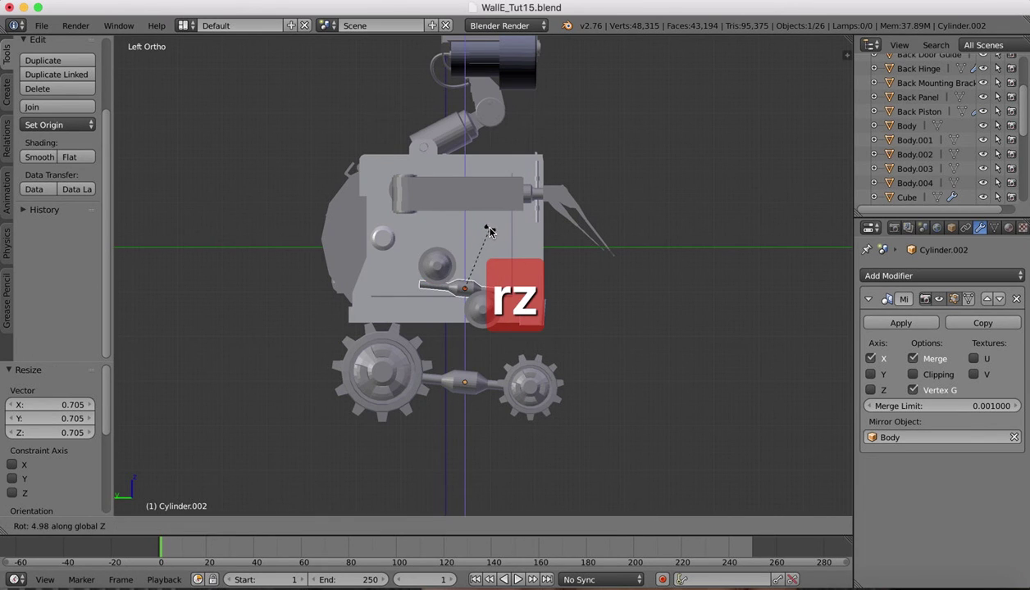
key(x)
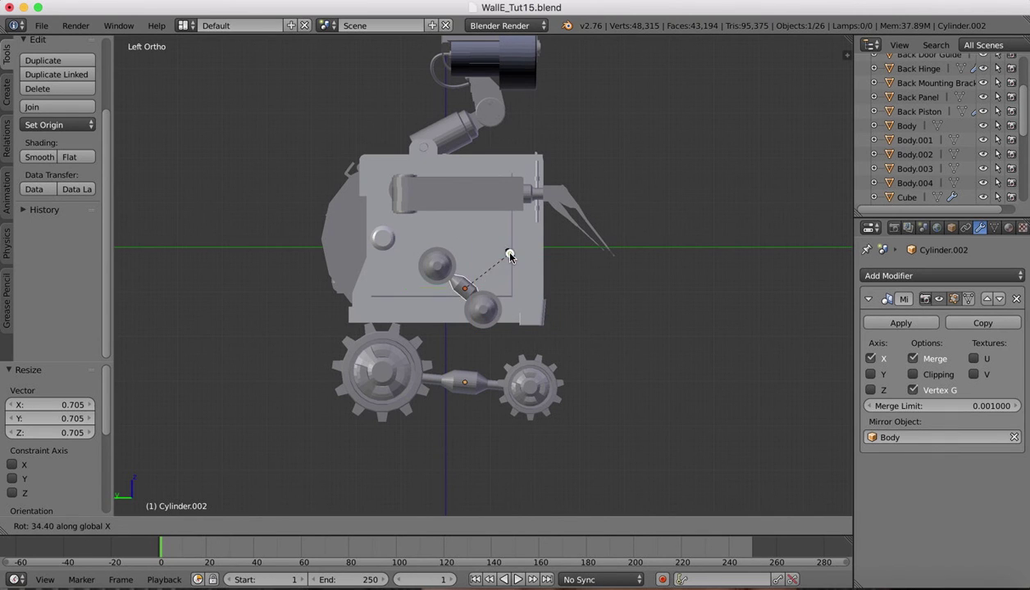
click(507, 255)
key(s)
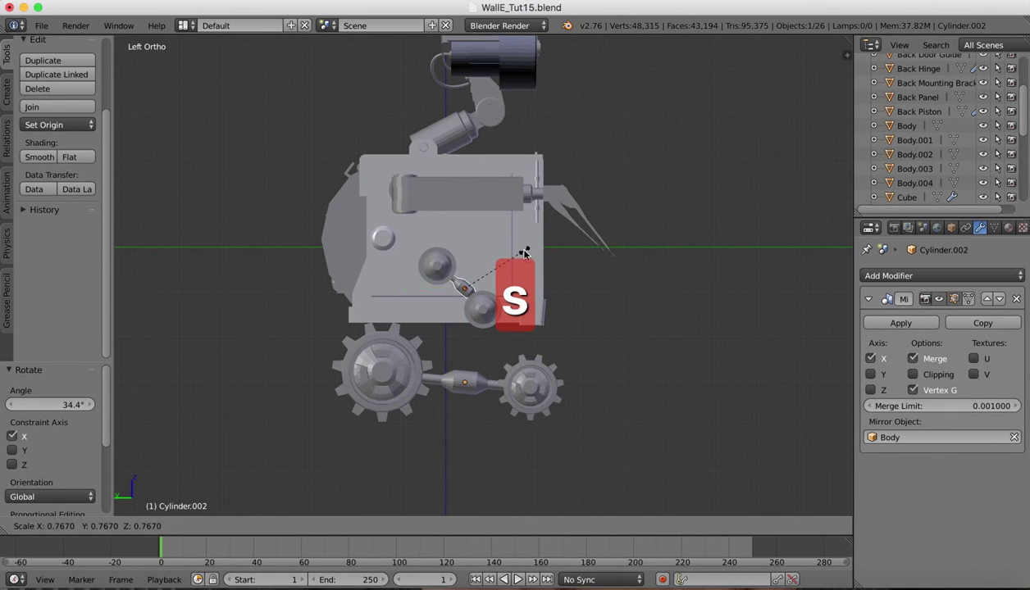
click(525, 253)
scroll(462, 264, up, 5)
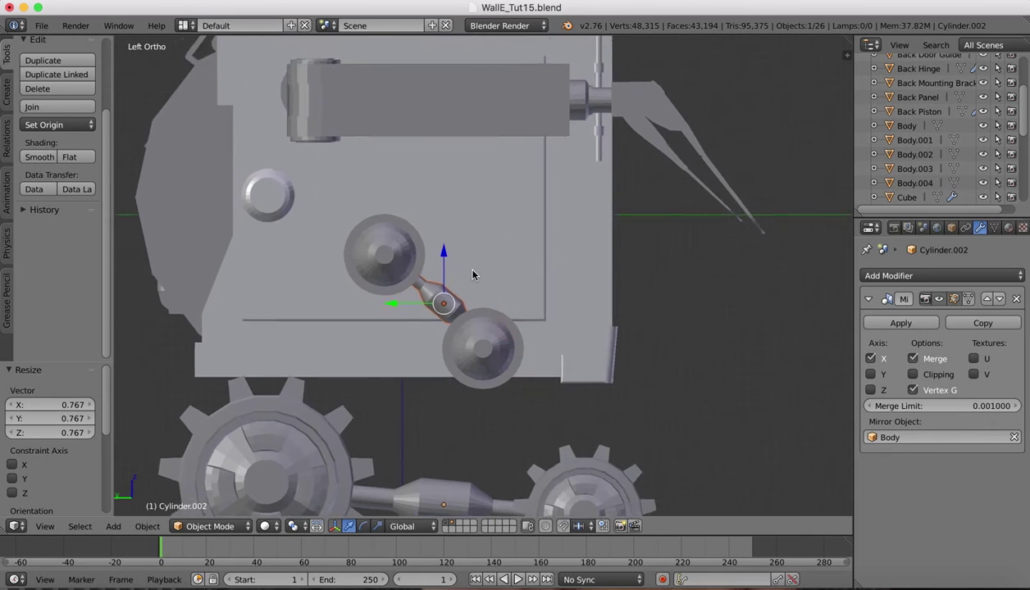
scroll(472, 275, up, 2)
- Shift the rod 0.068 along Y and settle its scale at 0.778
key(g)
key(y)
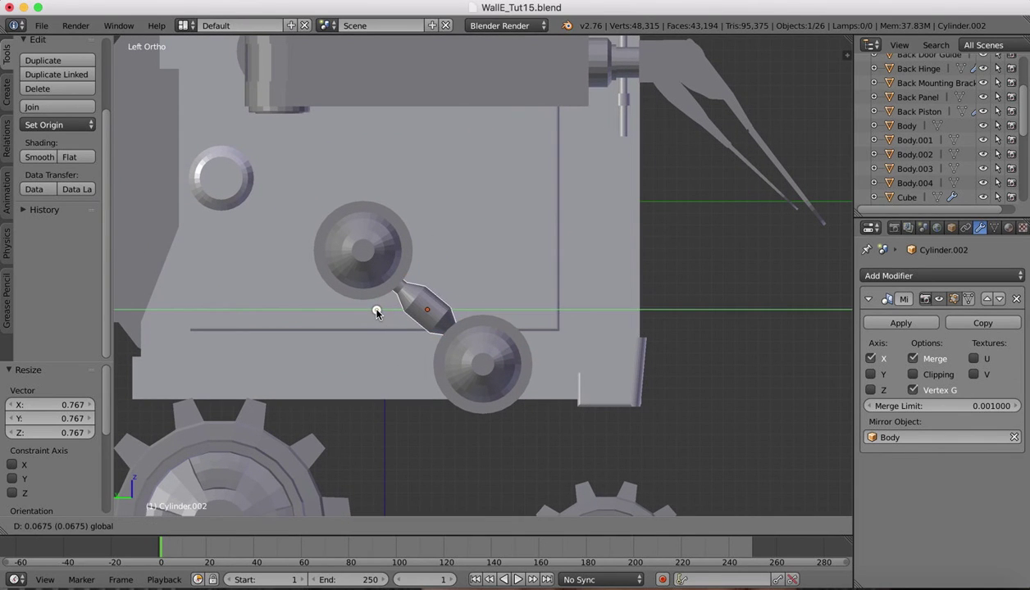
click(376, 312)
key(s)
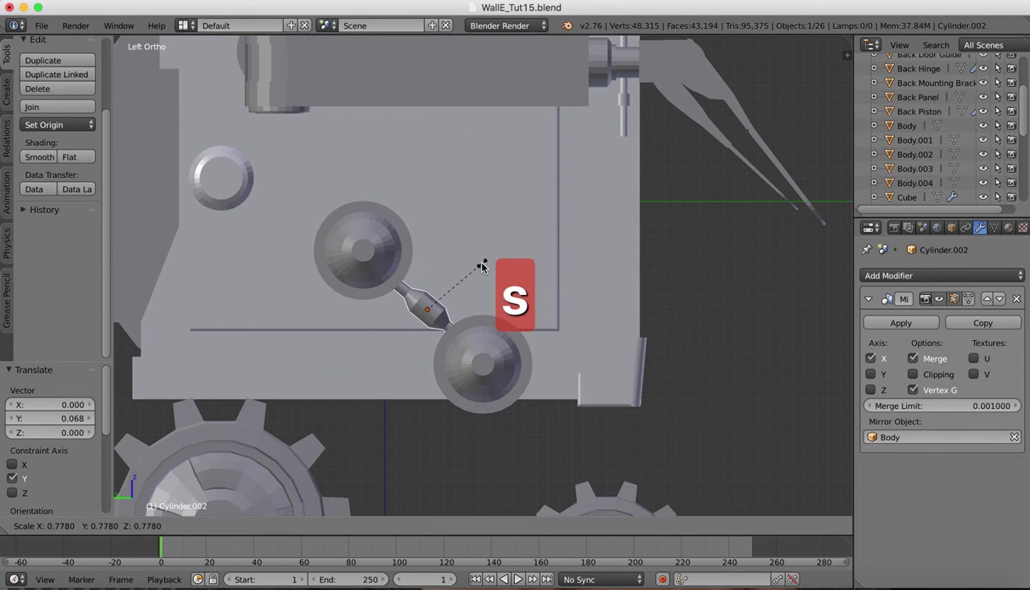
click(482, 266)
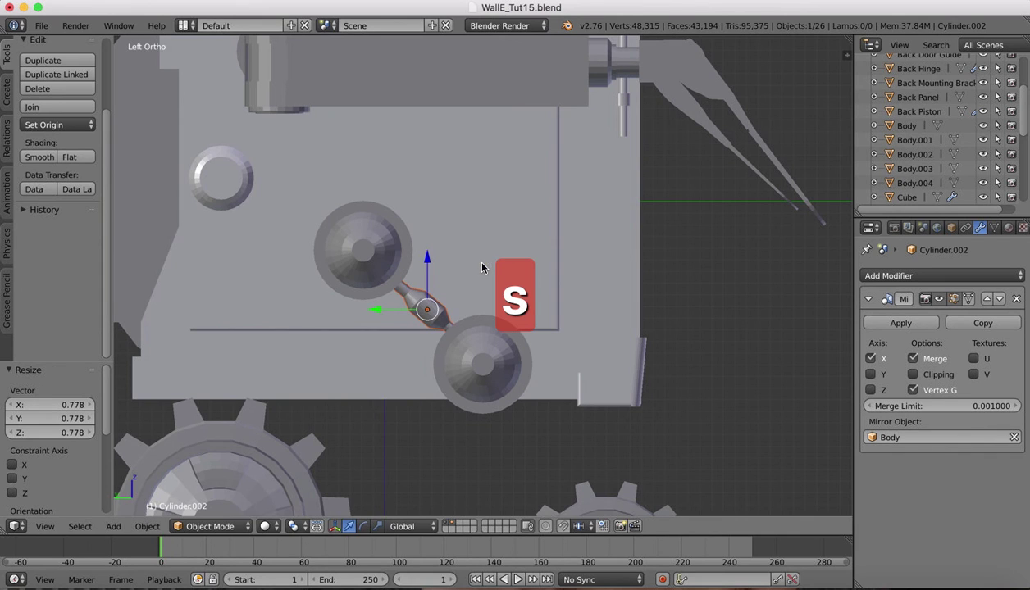
click(46, 527)
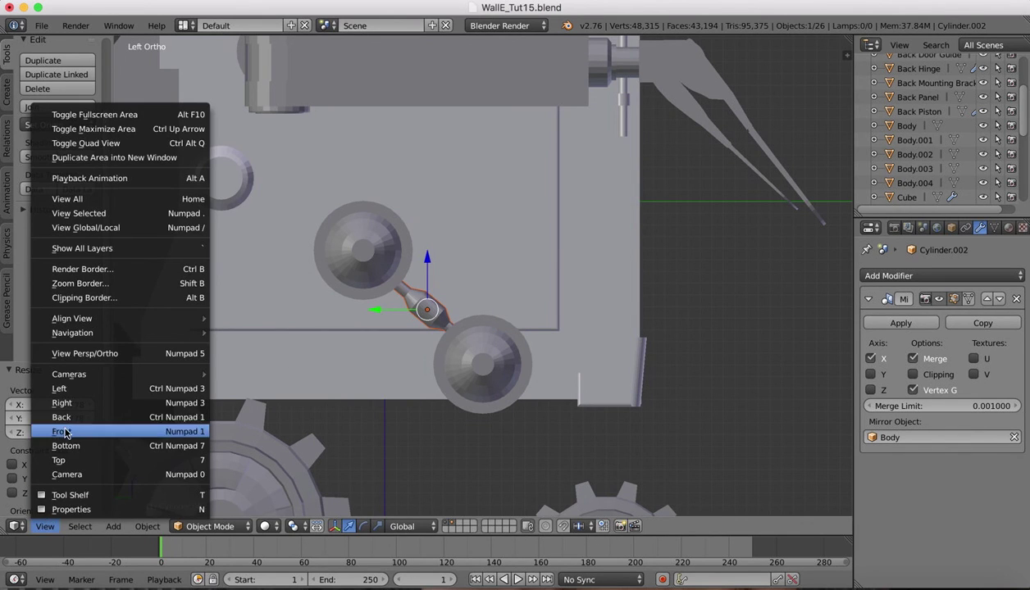
- In Front view, slide the rod 0.055 outward along X and orbit to check its fit
key(Escape)
key(KP_1)
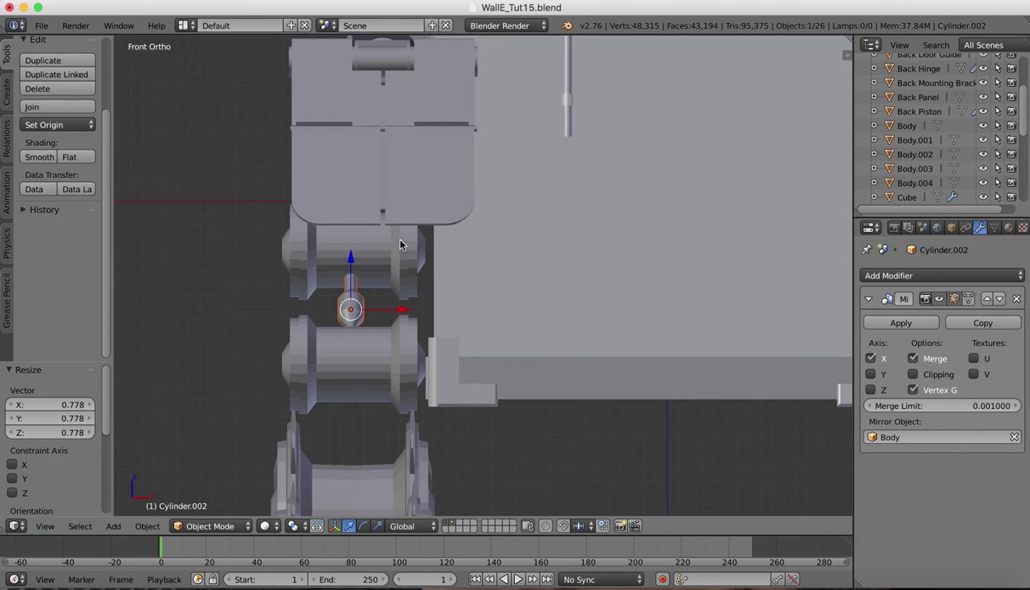
drag(403, 312, 407, 310)
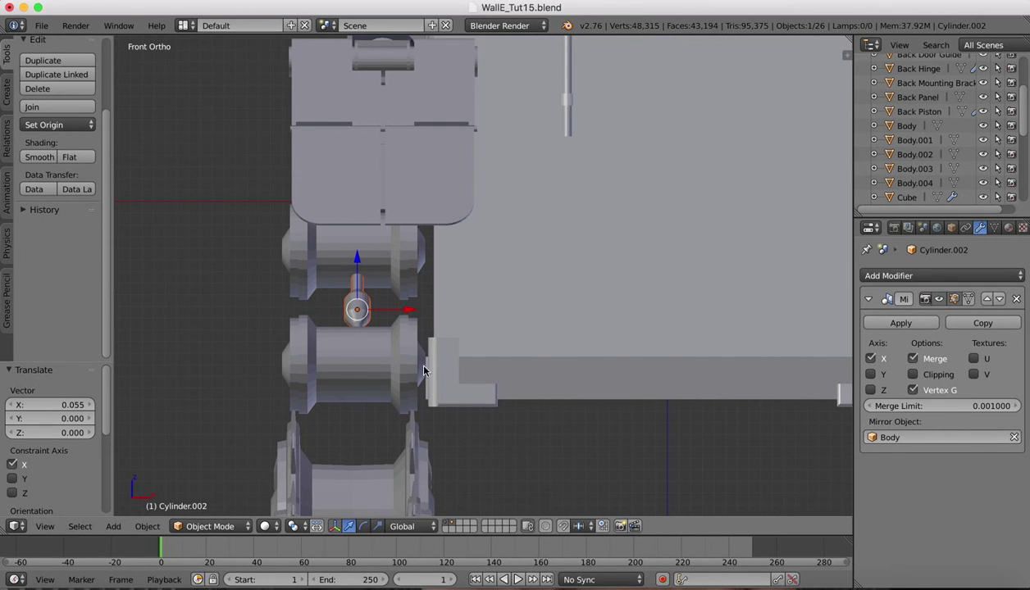
scroll(427, 326, down, 4)
scroll(430, 331, left, 5)
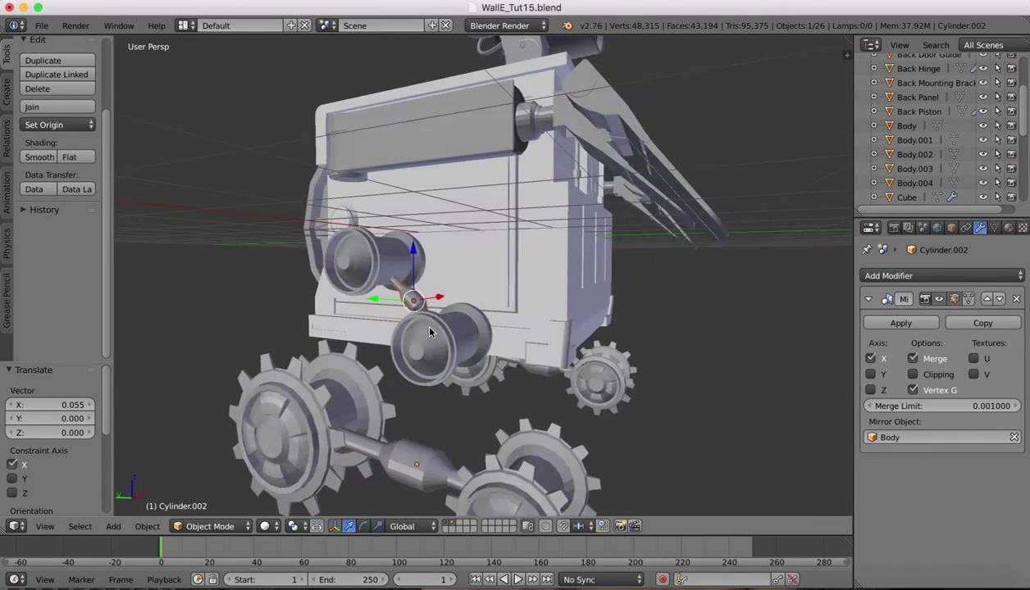
scroll(430, 331, right, 5)
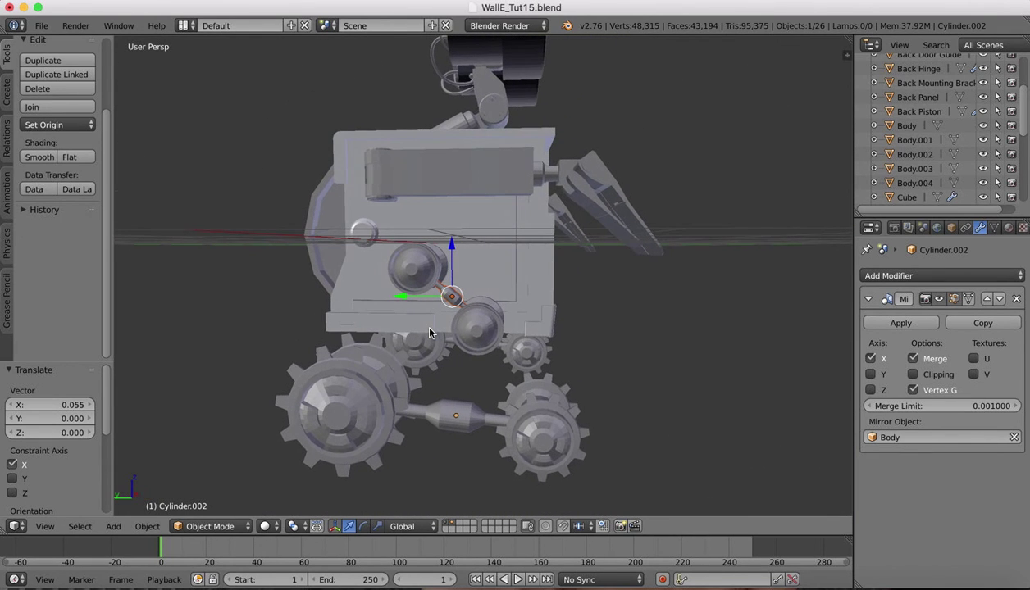
scroll(429, 333, up, 2)
click(44, 529)
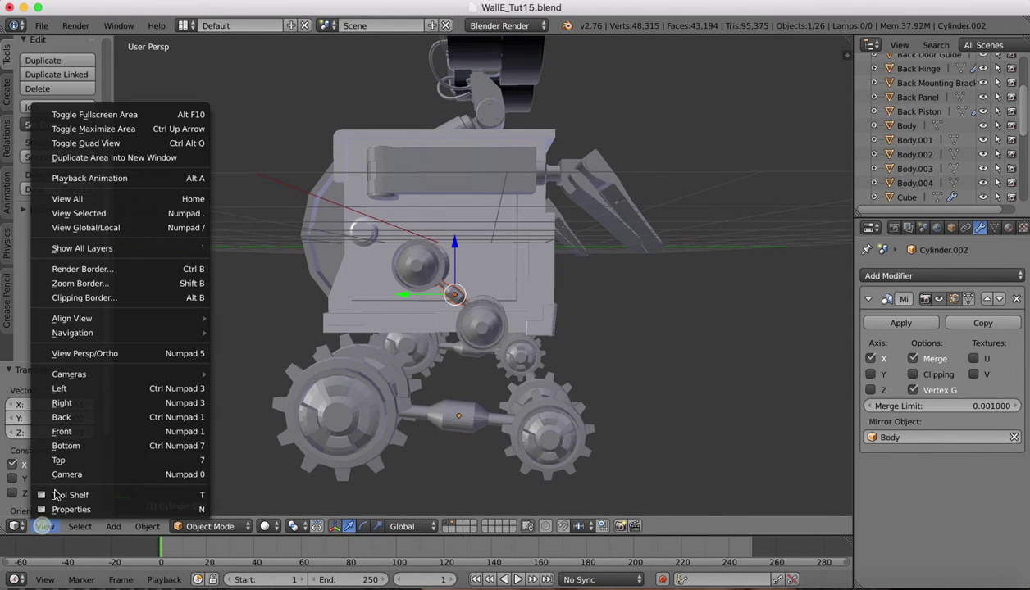
- In Left Ortho view, slide the lower roller slightly right and down
click(67, 392)
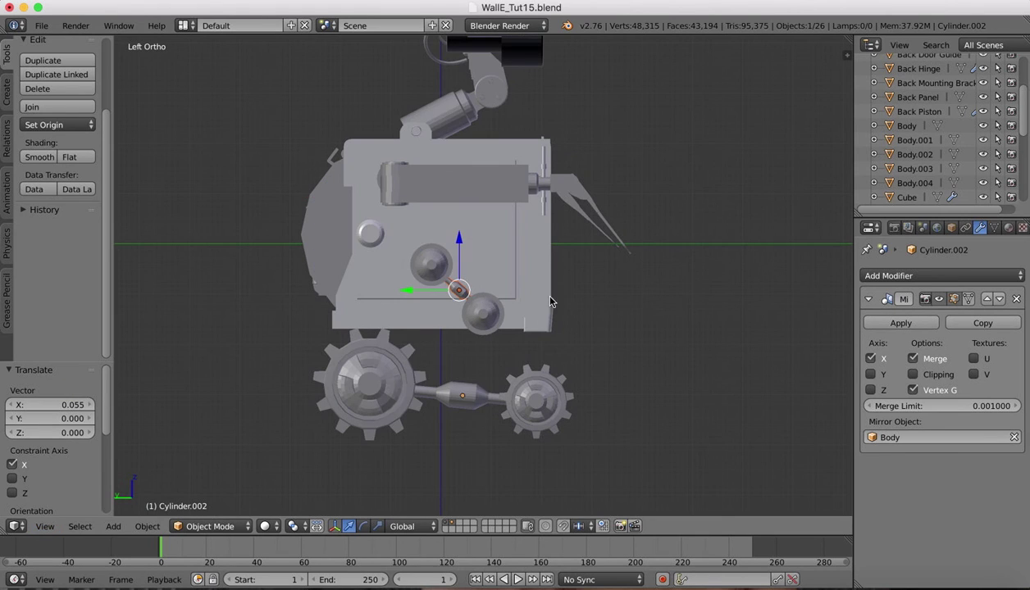
right_click(483, 313)
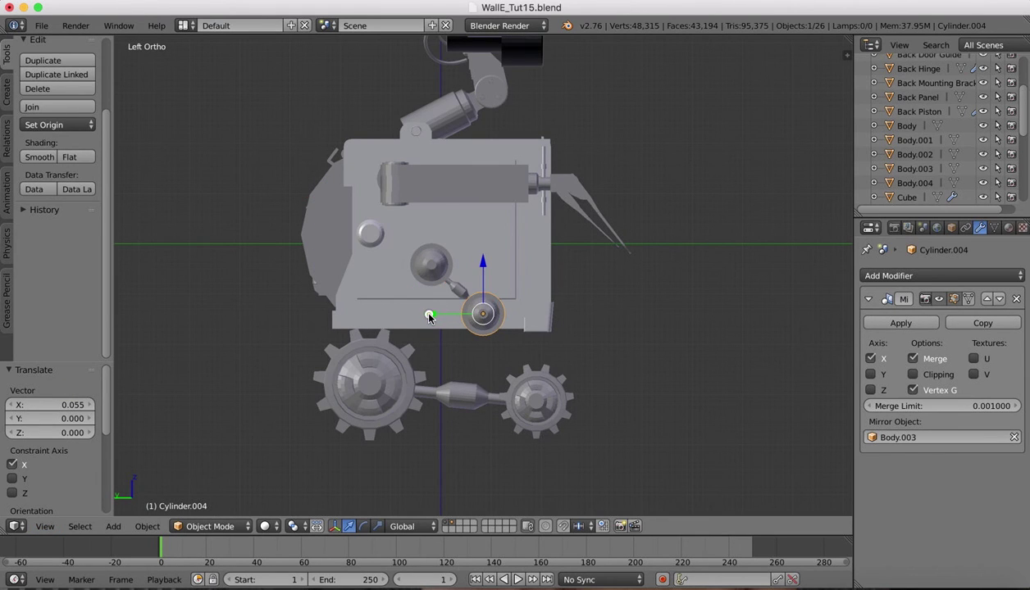
drag(429, 318, 436, 317)
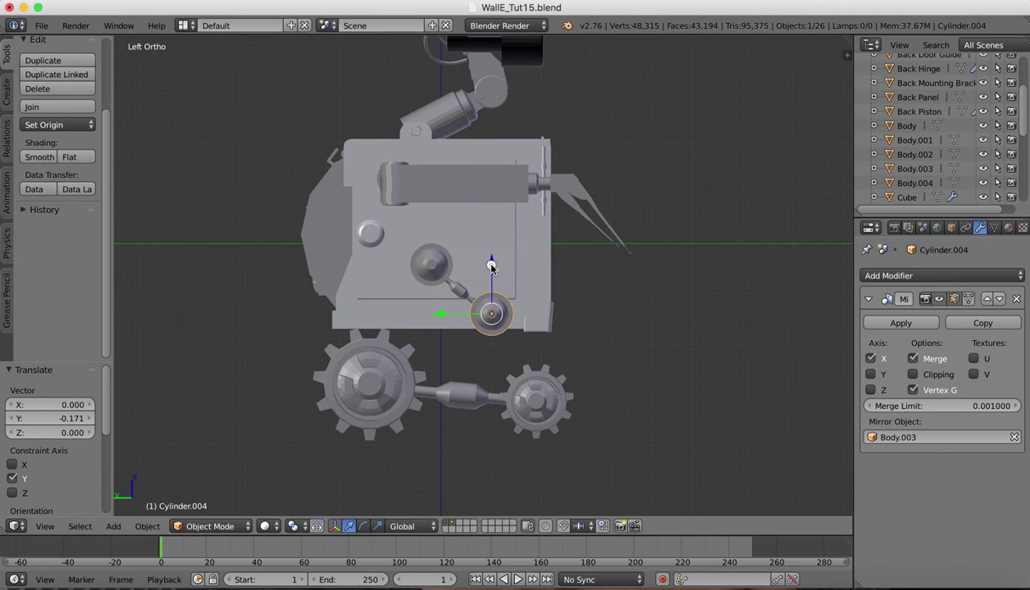
drag(490, 267, 487, 269)
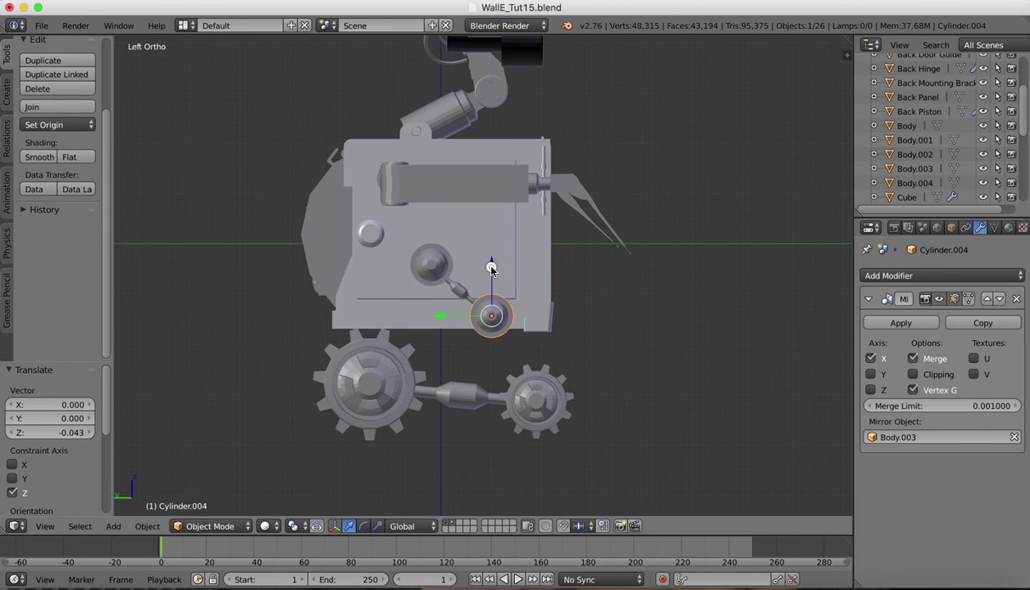
- Scale connector Cylinder.005 to 1.238, lower it slightly, and offset it -0.028 along Y
right_click(457, 290)
key(s)
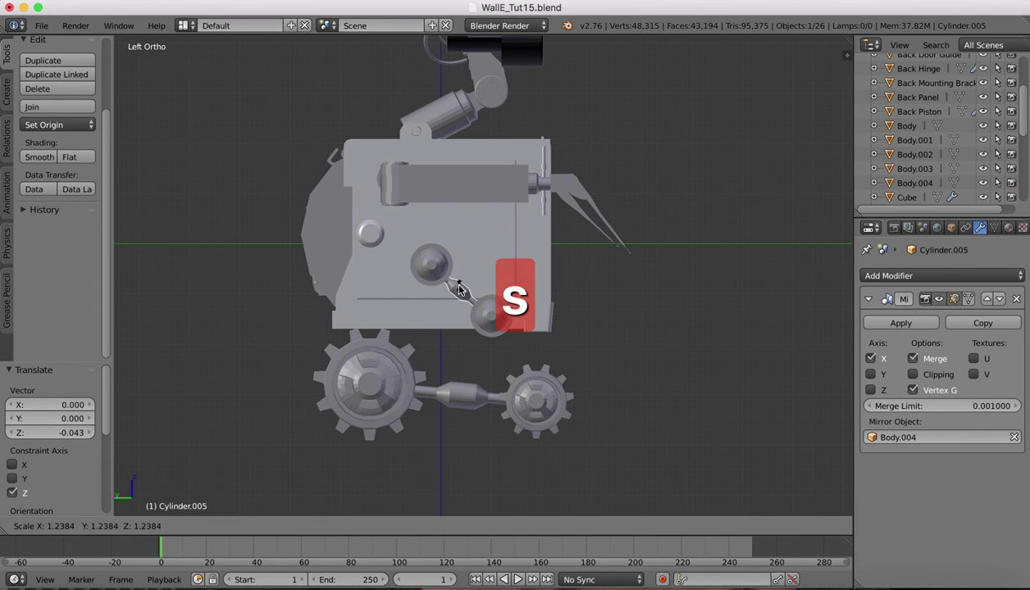
click(458, 290)
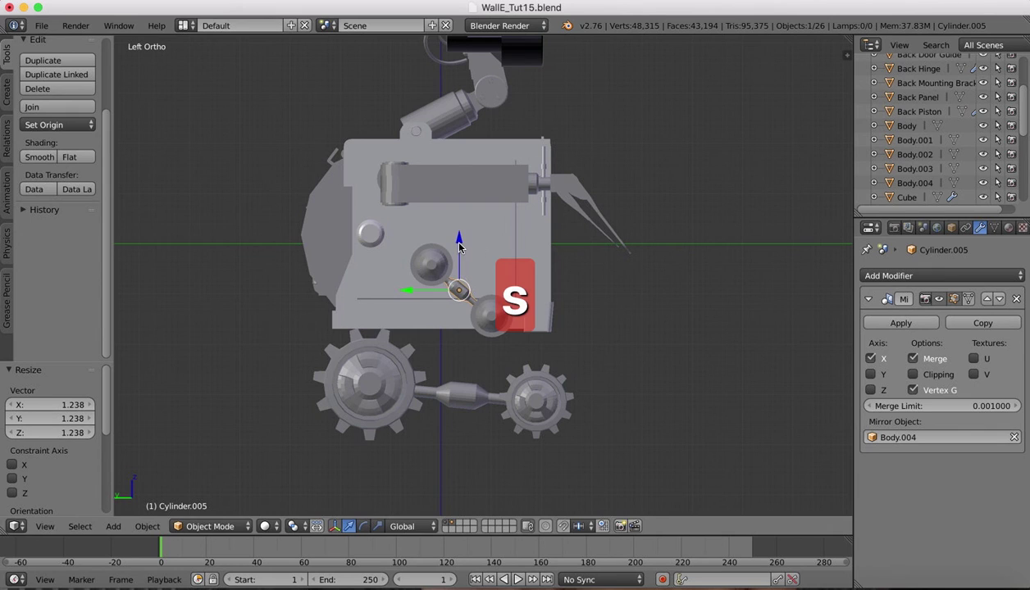
key(g)
key(z)
click(460, 249)
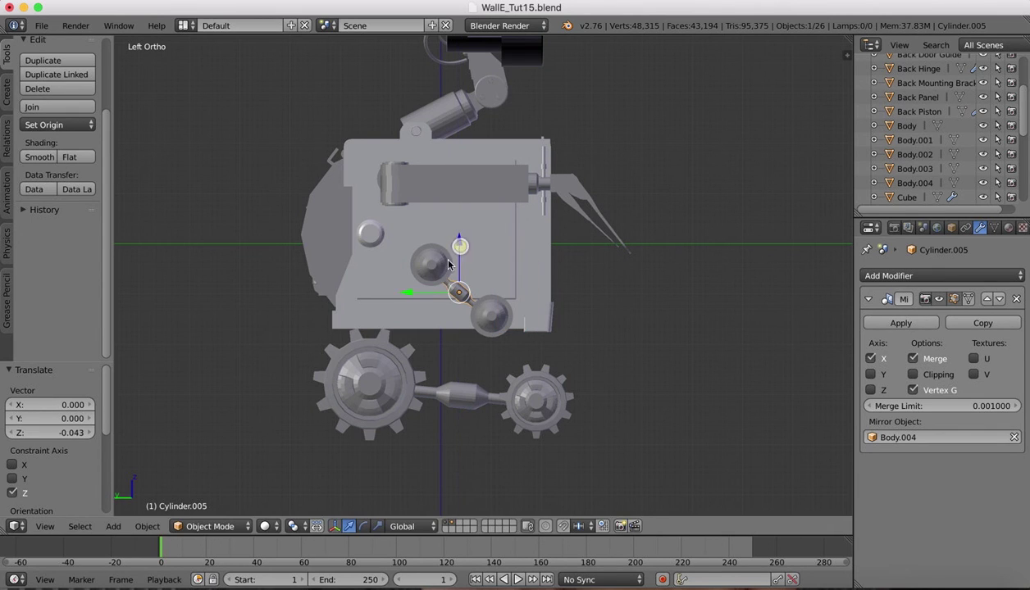
drag(407, 296, 409, 297)
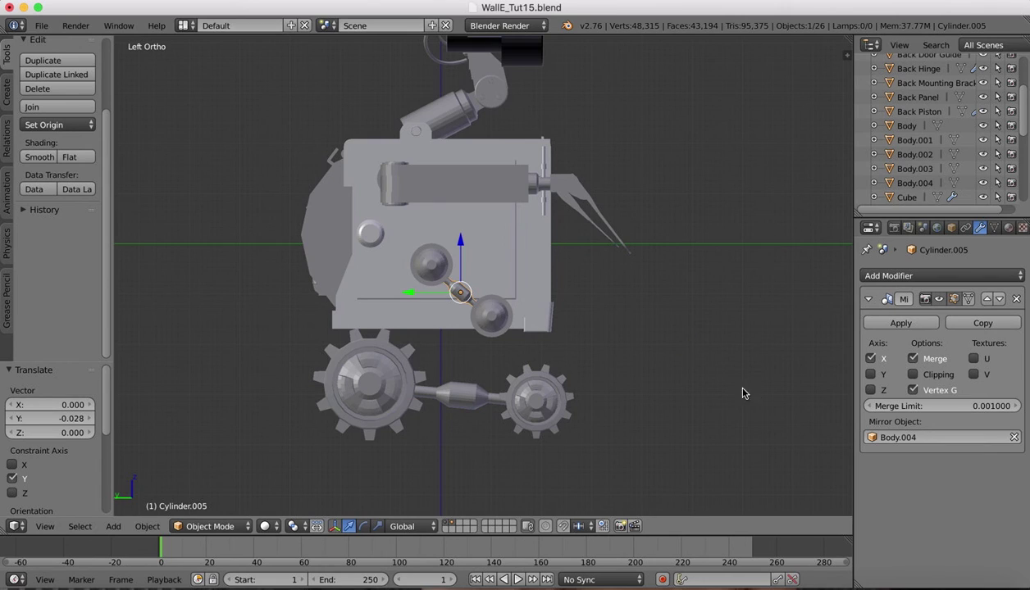
- Orbit around both sides to check the mirrored rollers and connectors, then bring up walle basic.jpg in Preview
scroll(650, 351, right, 10)
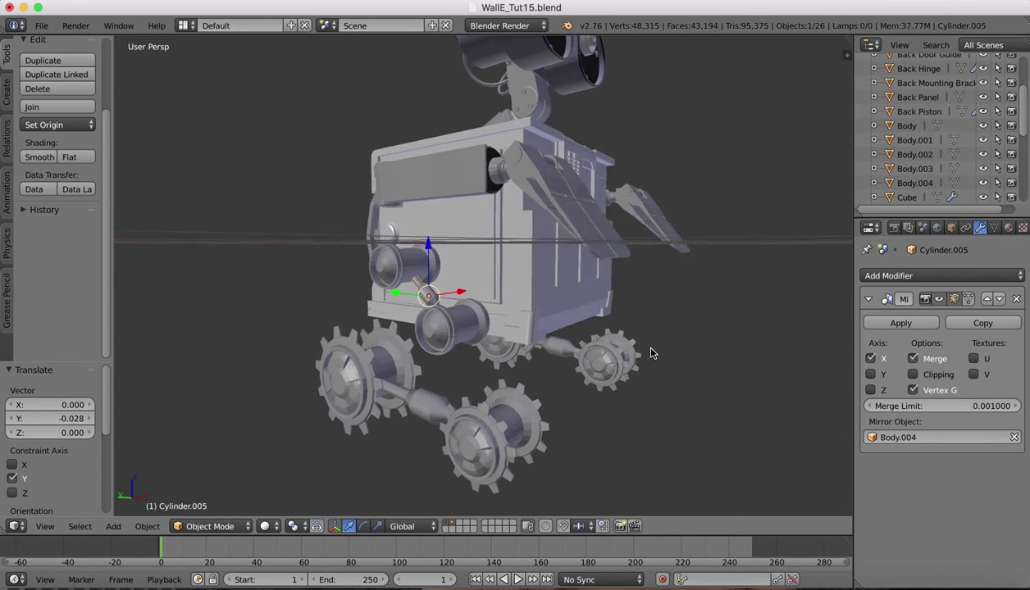
scroll(650, 352, right, 10)
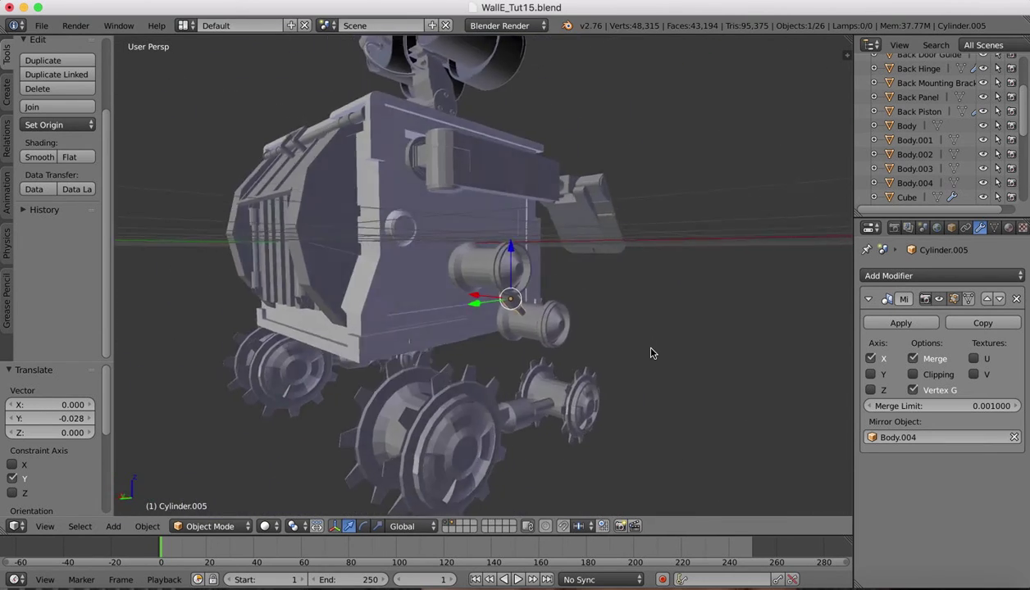
scroll(650, 352, right, 10)
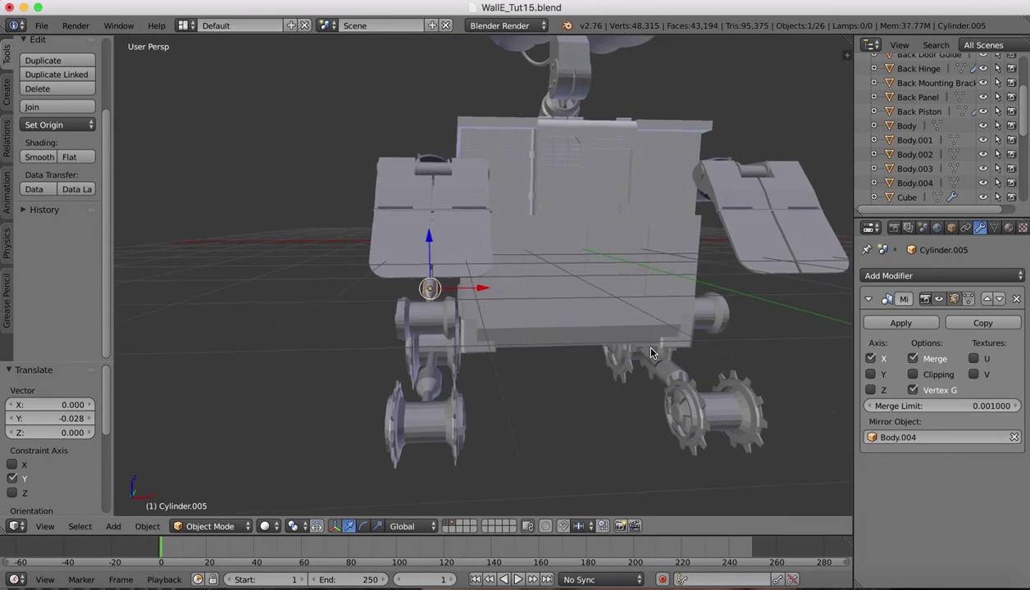
scroll(650, 353, right, 10)
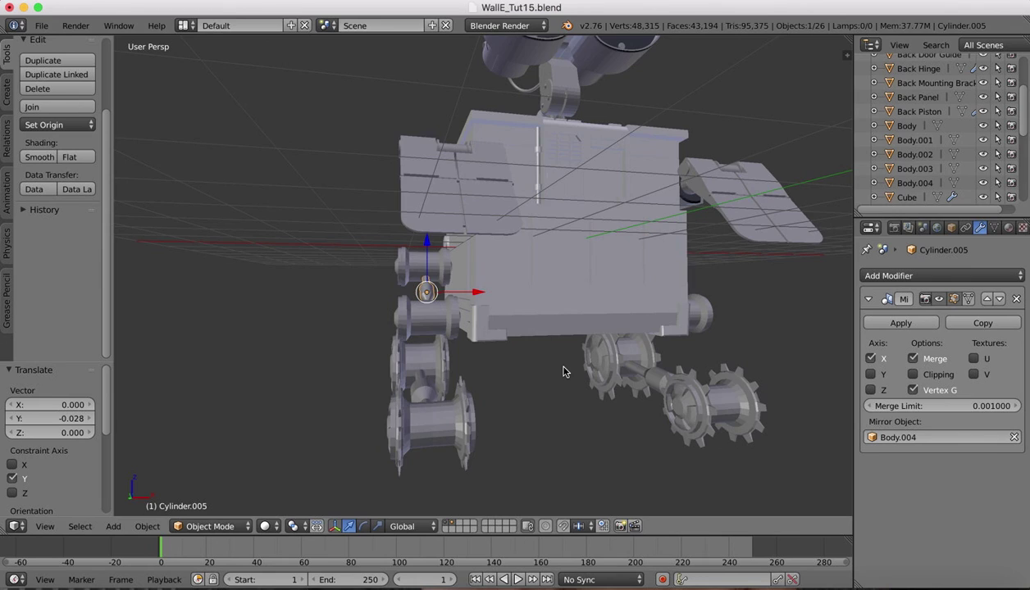
scroll(563, 370, right, 10)
scroll(563, 371, right, 3)
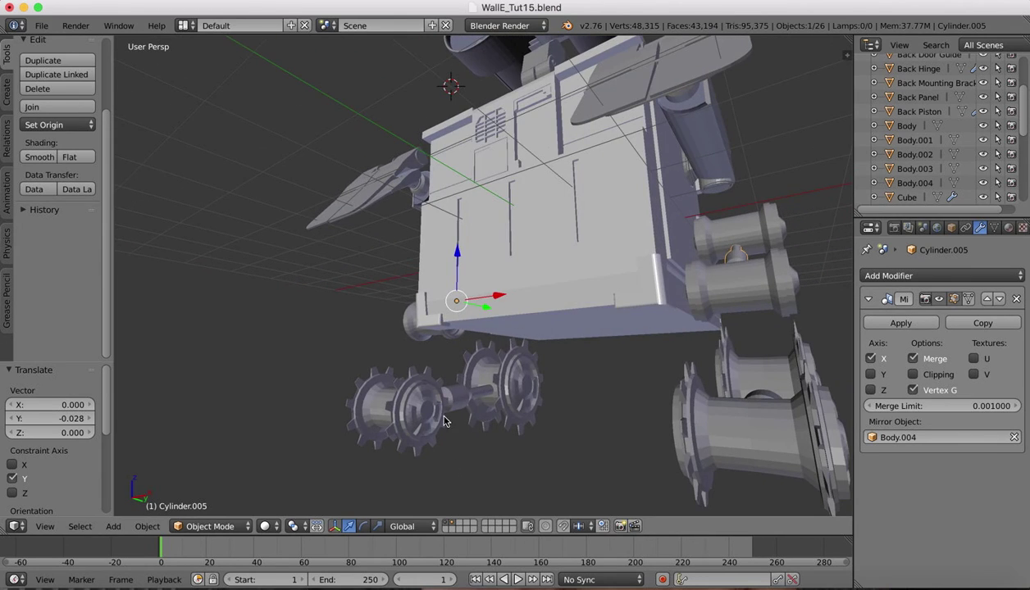
scroll(608, 395, up, 10)
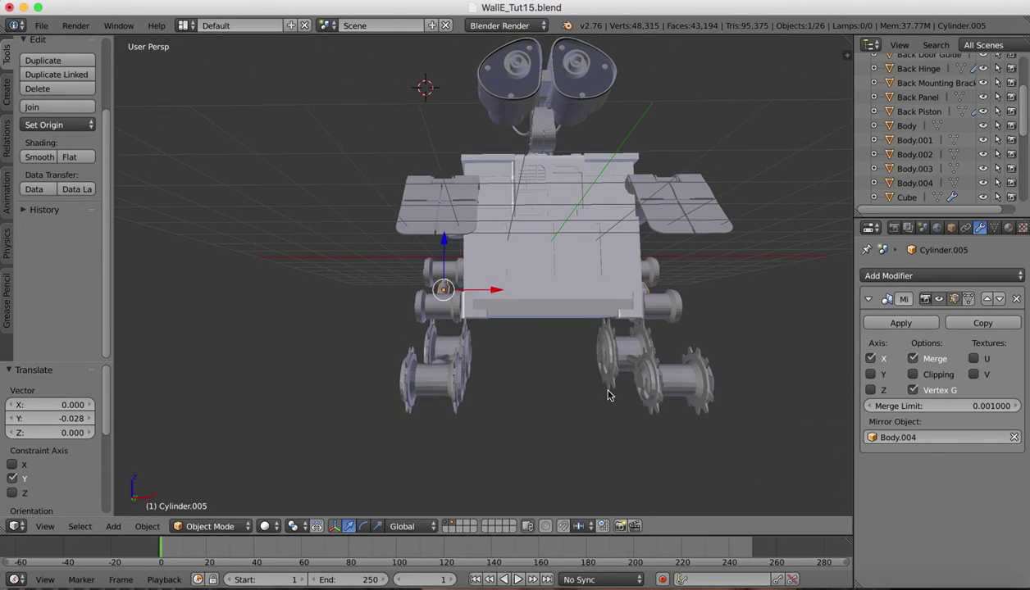
click(857, 584)
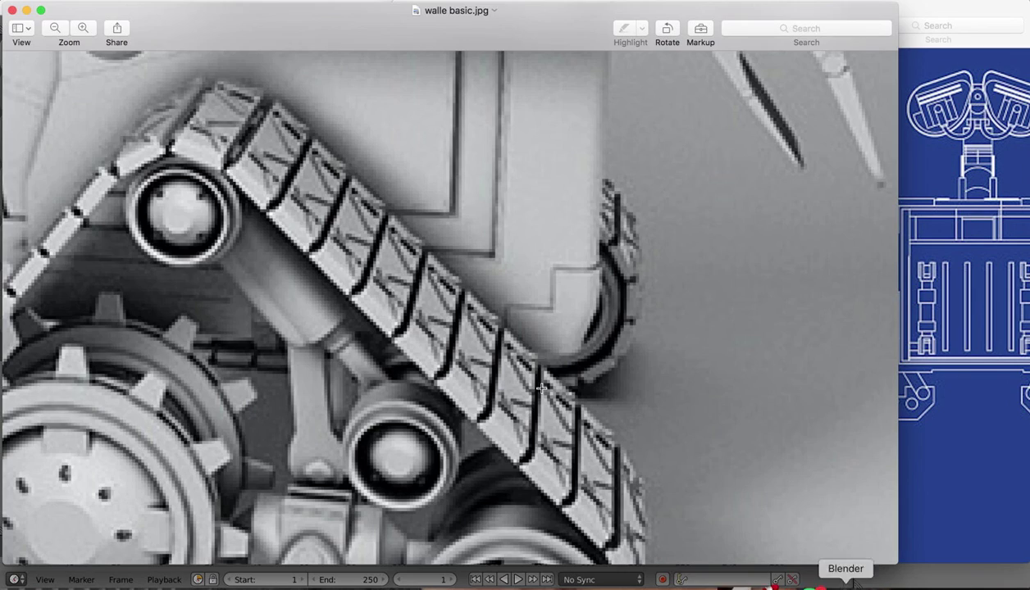
- Pan and zoom over the side and front views of walle basic.jpg, then switch back to Blender
scroll(541, 389, down, 5)
scroll(478, 279, up, 4)
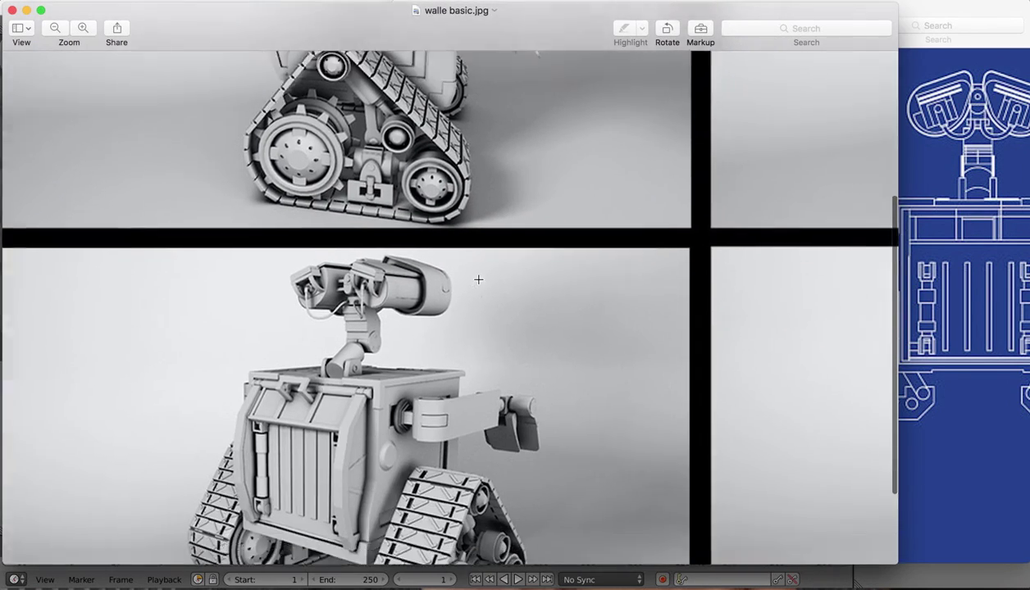
scroll(478, 280, right, 10)
scroll(477, 280, up, 5)
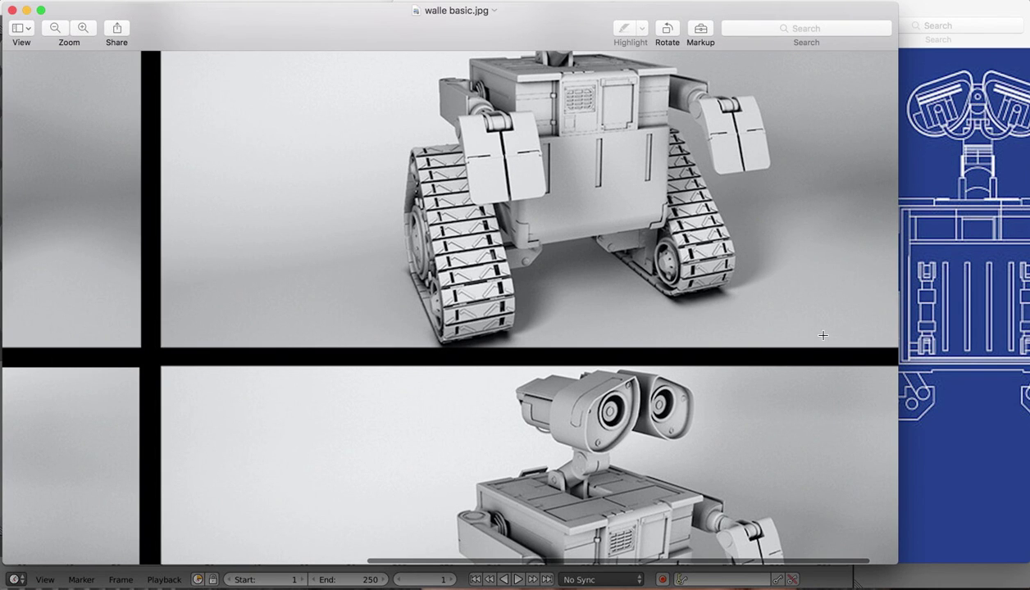
scroll(330, 325, left, 10)
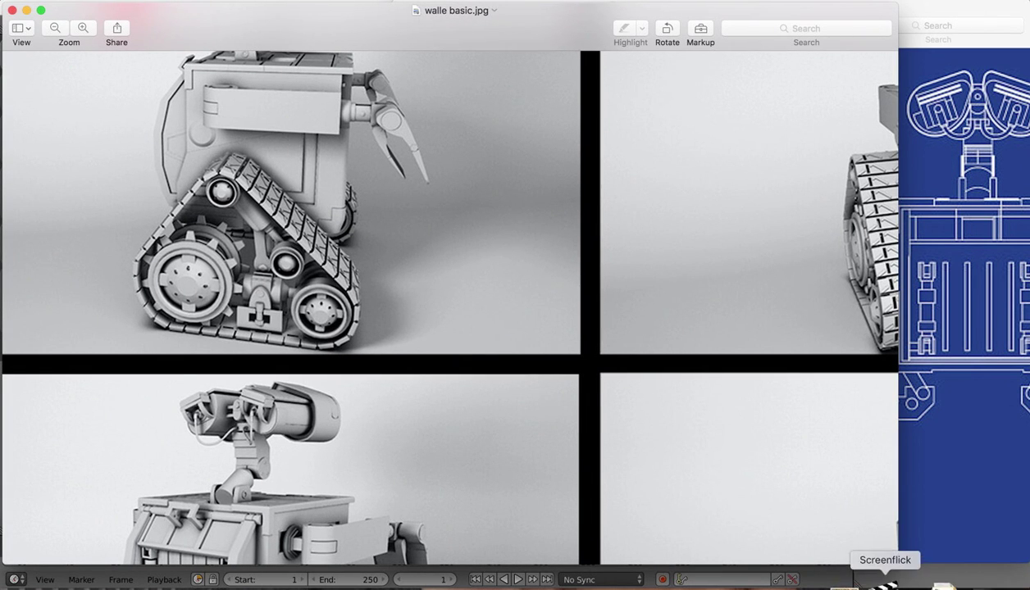
click(823, 579)
scroll(369, 326, left, 10)
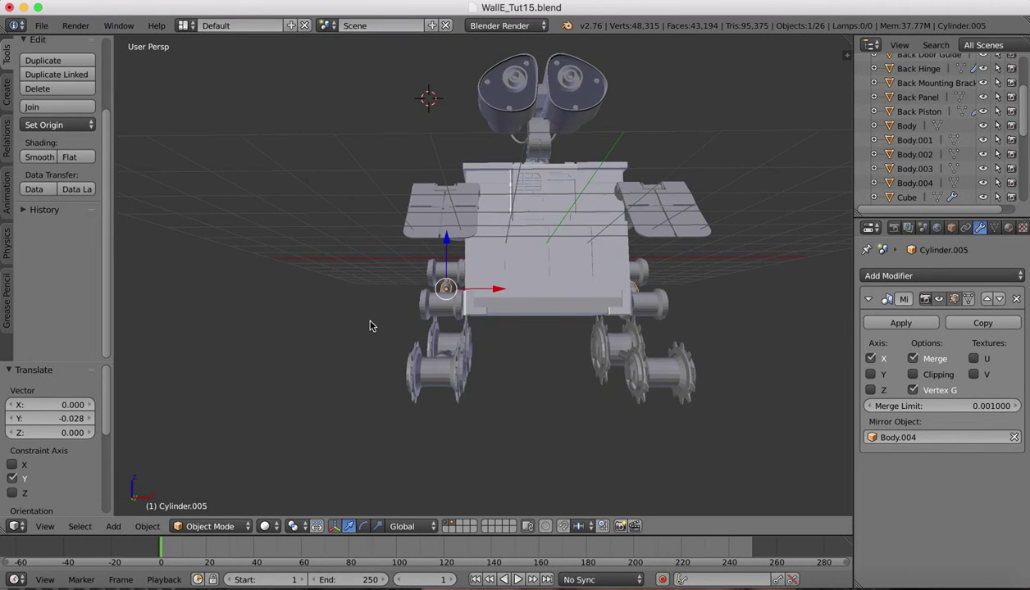
scroll(370, 326, right, 10)
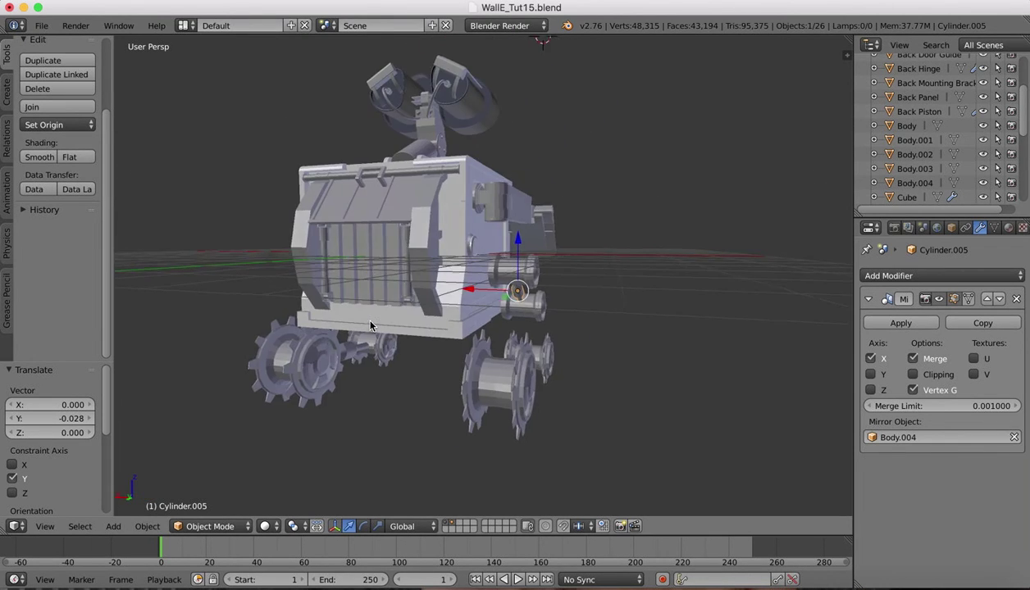
scroll(369, 326, right, 10)
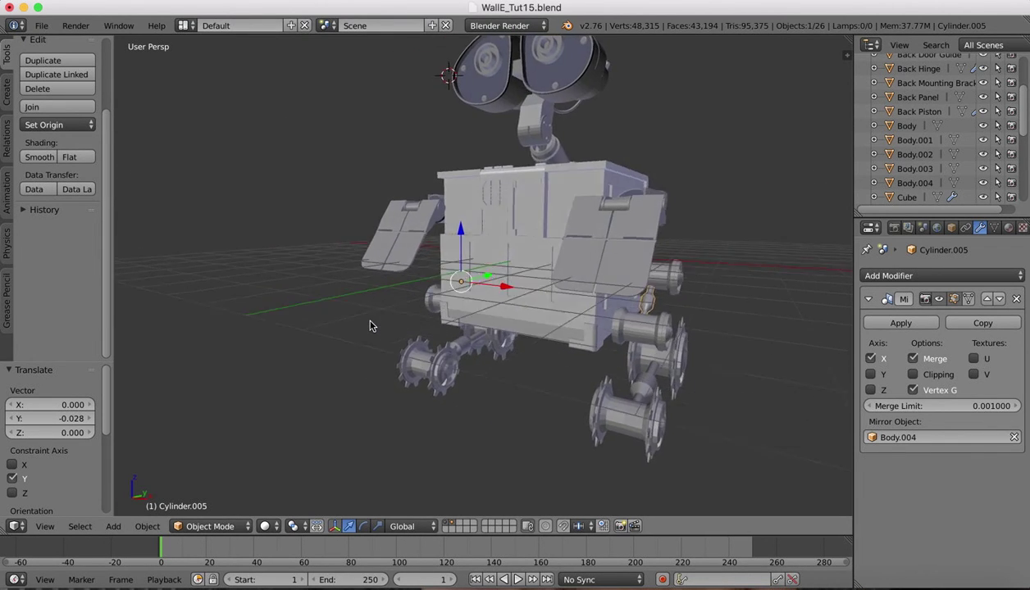
scroll(370, 325, right, 10)
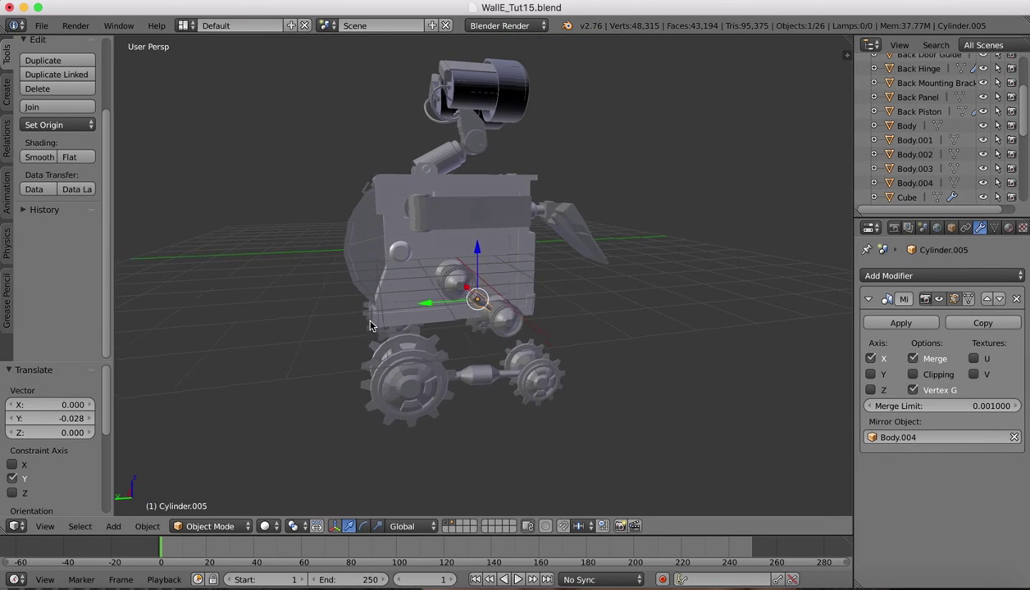
scroll(369, 325, right, 1)
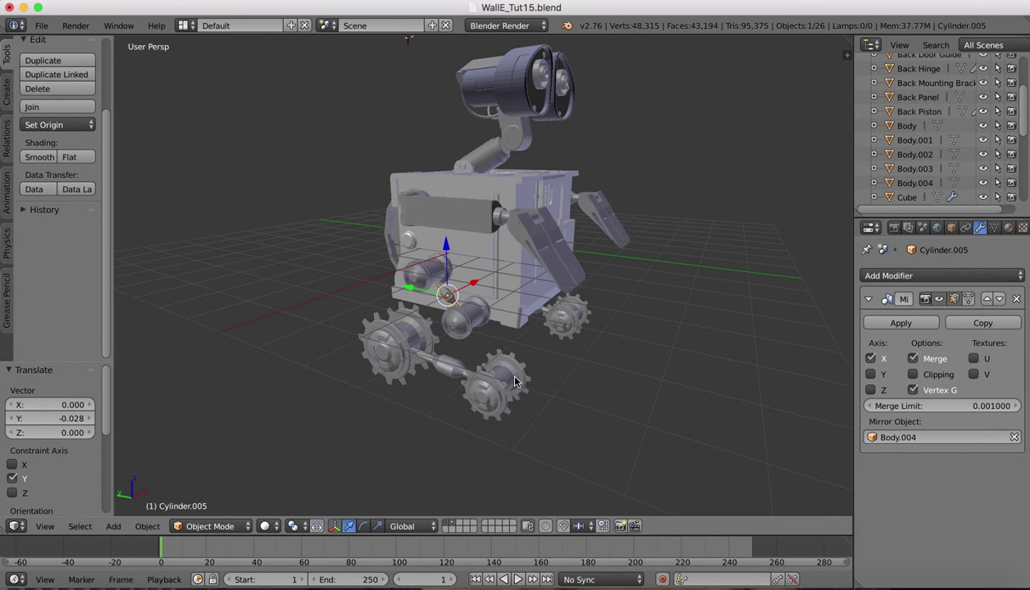
scroll(531, 344, right, 10)
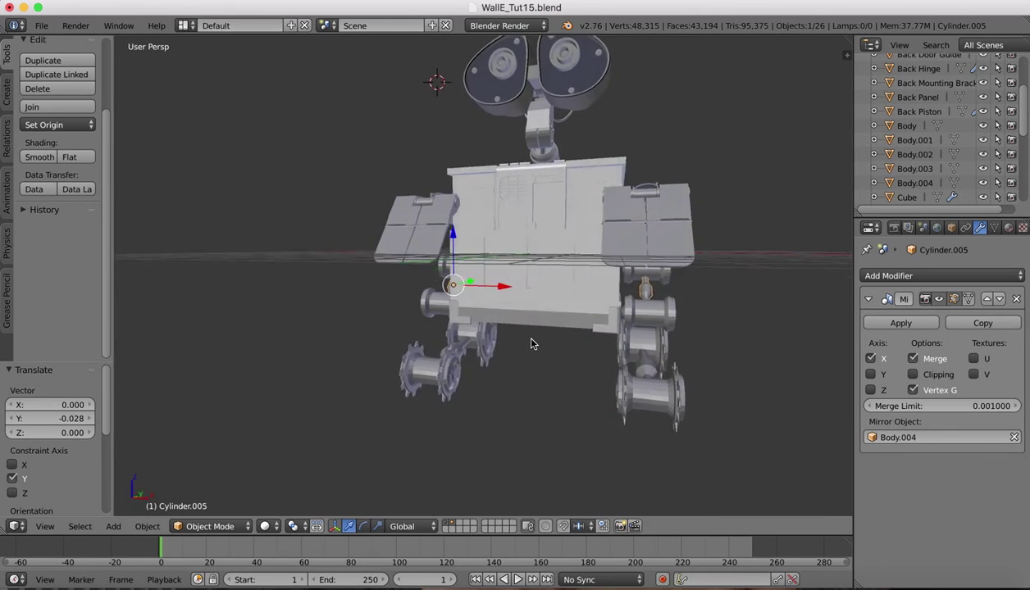
scroll(531, 344, right, 10)
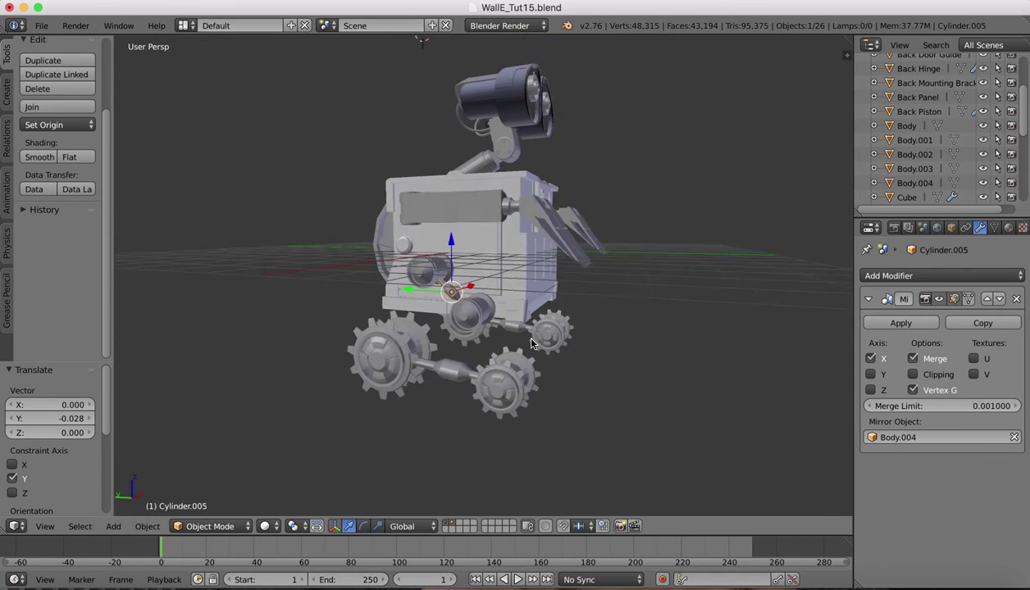
scroll(531, 344, right, 3)
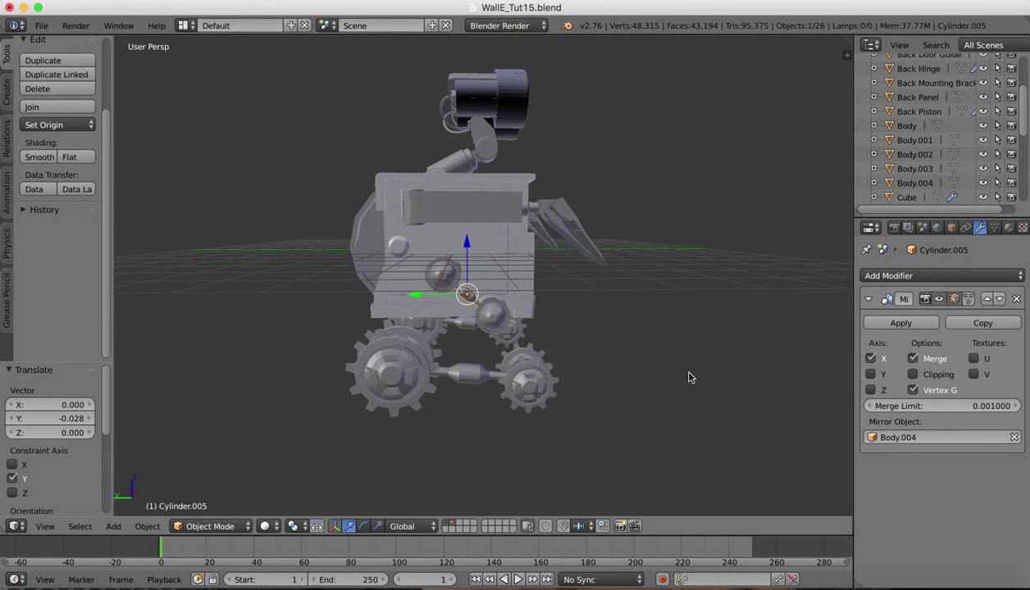
scroll(636, 297, right, 10)
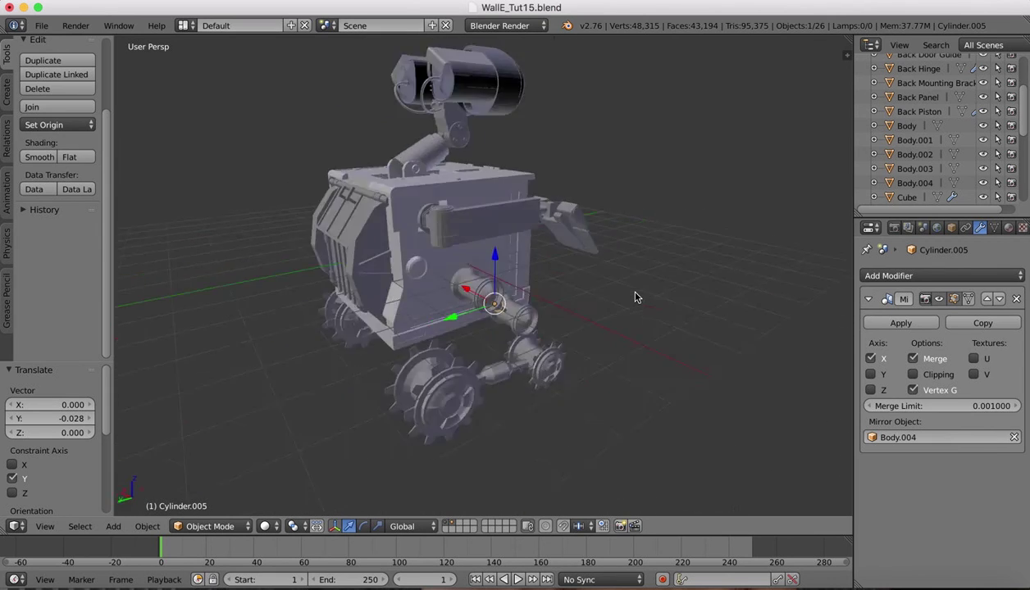
scroll(636, 296, right, 6)
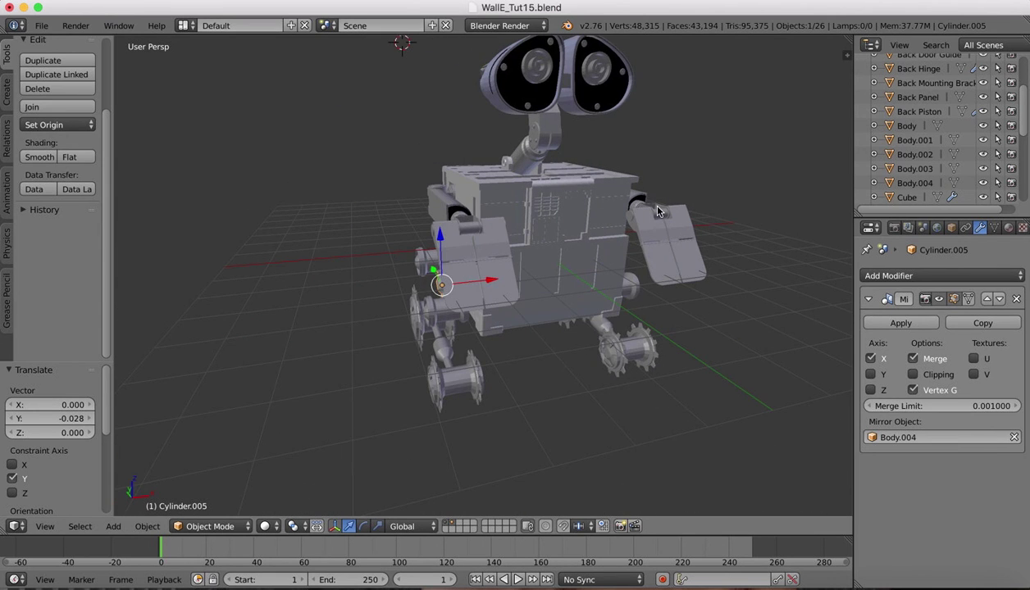
scroll(656, 211, right, 8)
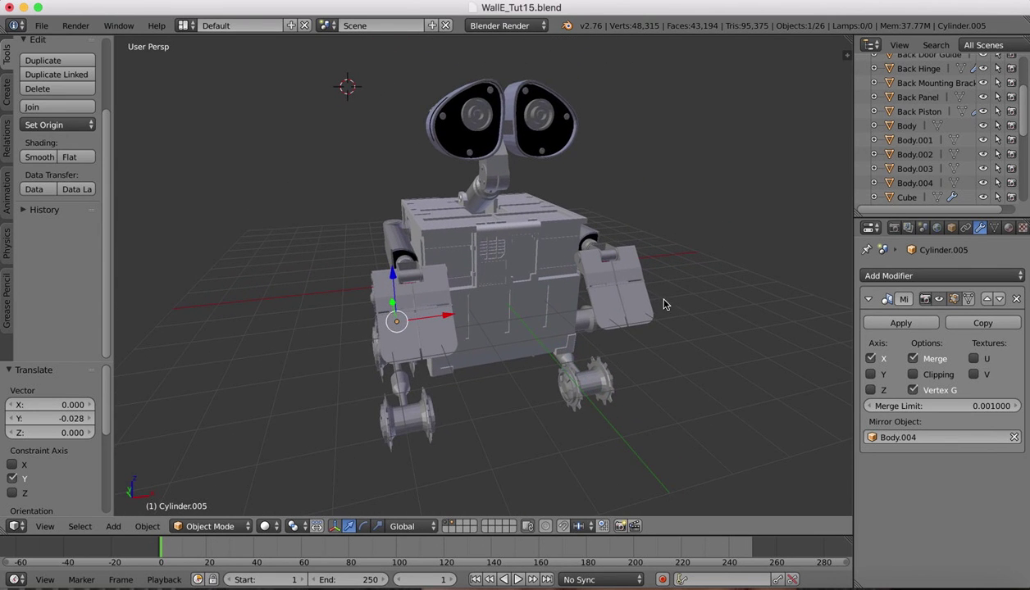
scroll(664, 304, right, 10)
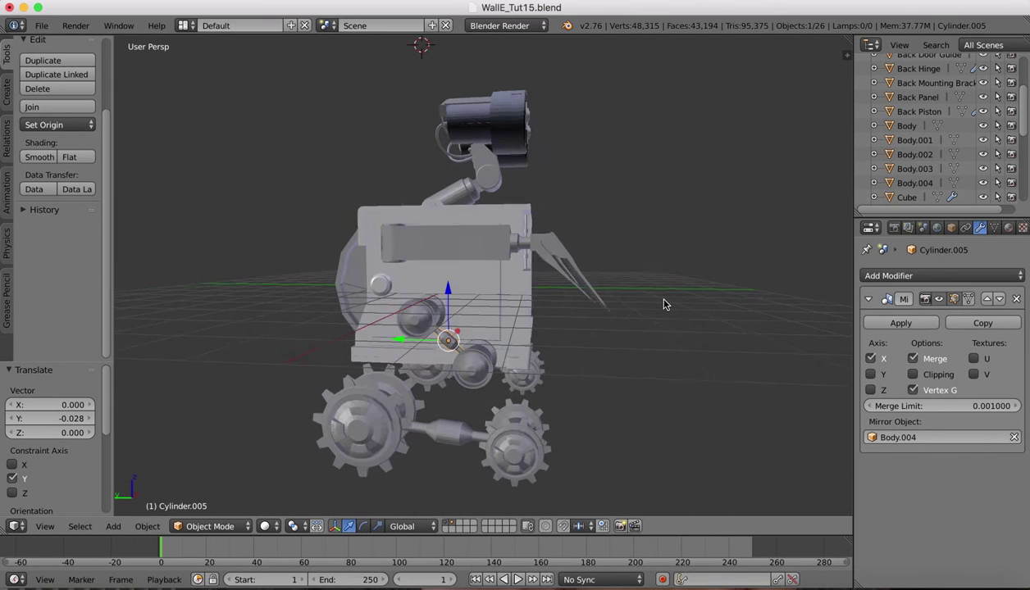
scroll(664, 304, right, 2)
scroll(603, 353, down, 3)
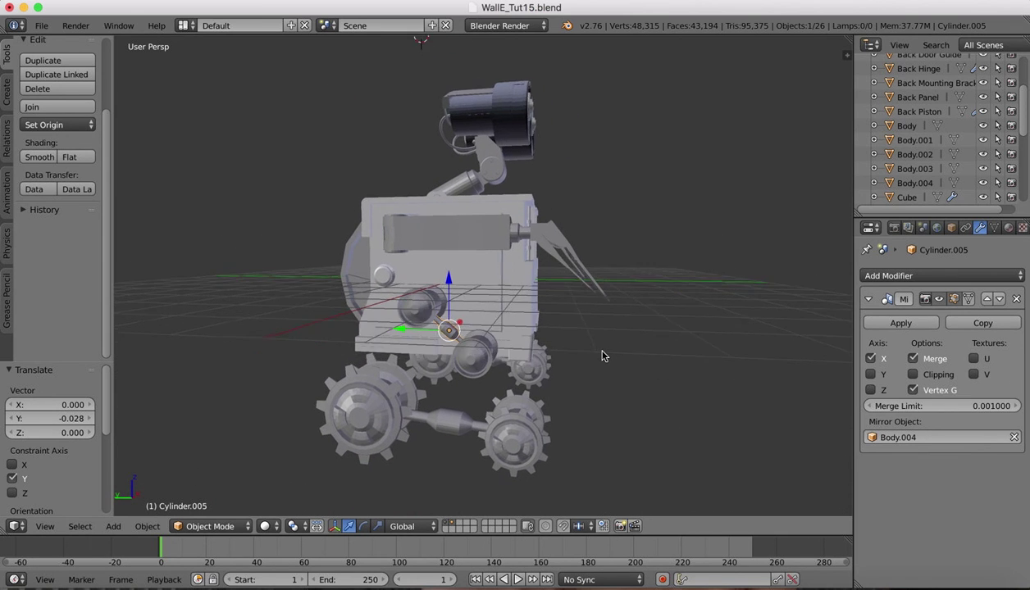
scroll(602, 357, down, 6)
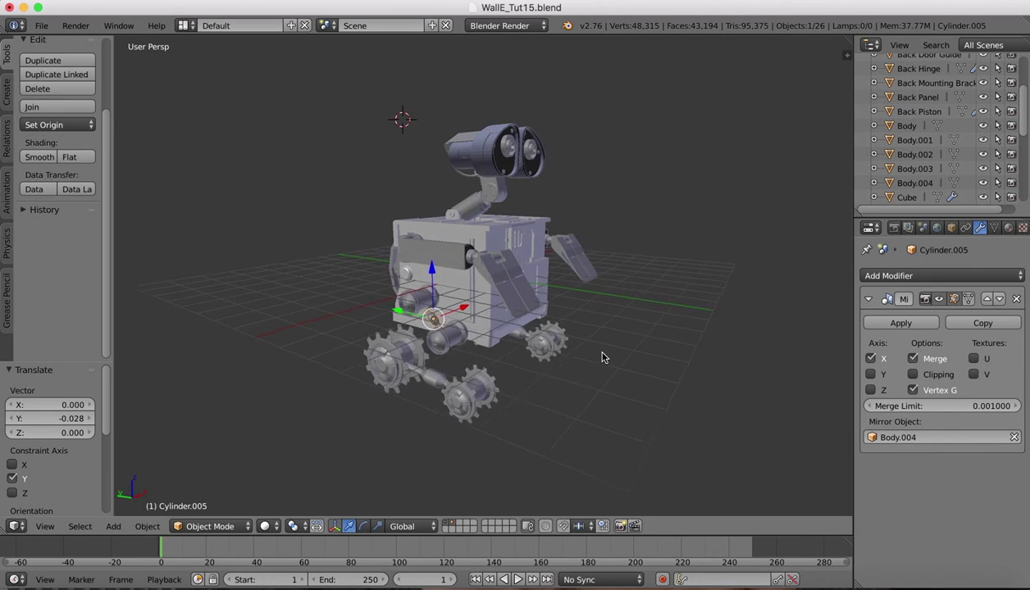
scroll(602, 357, up, 4)
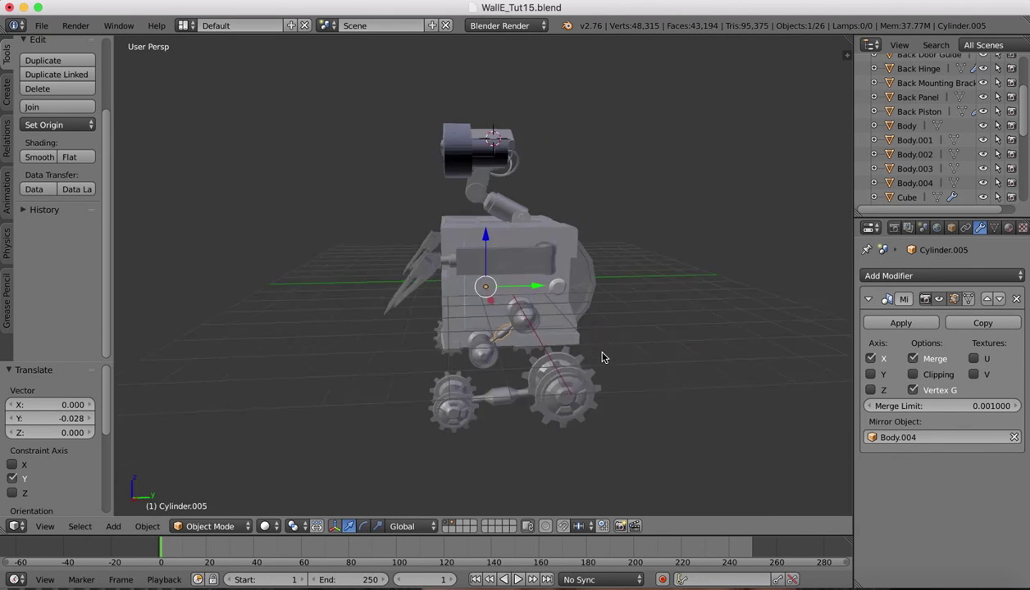
scroll(602, 357, down, 4)
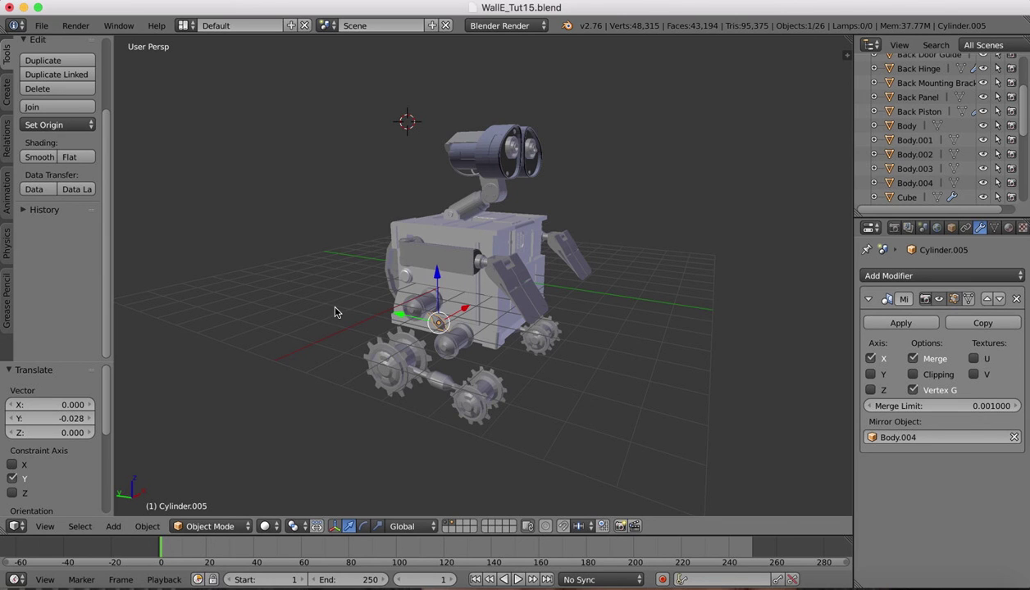
- Select the Arm object, orbit to a frontal view of the robot, and stop the screen recording
right_click(423, 252)
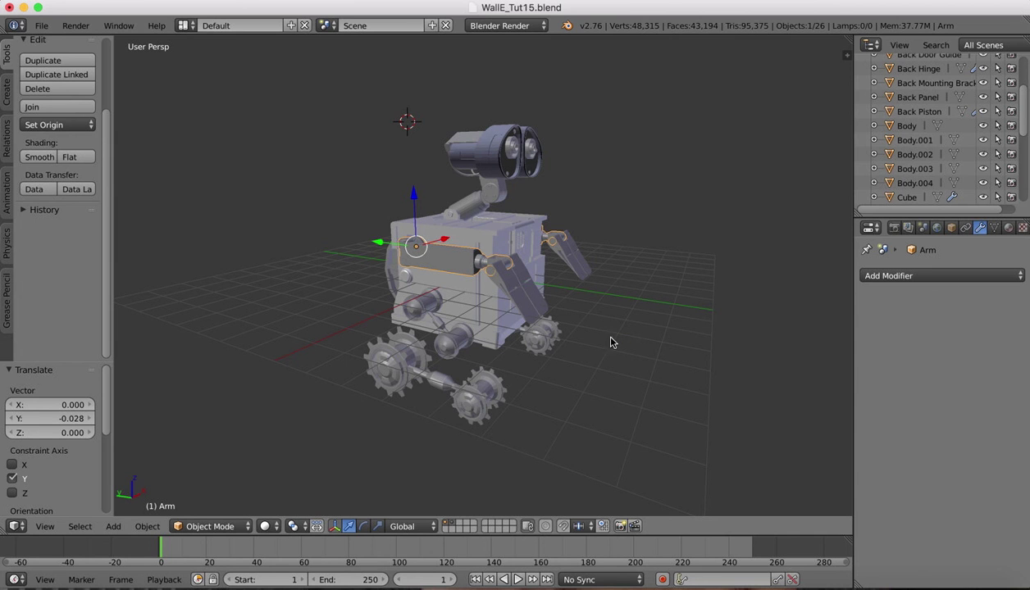
mouse_move(461, 286)
middle_down()
mouse_move(557, 287)
mouse_move(461, 287)
middle_up()
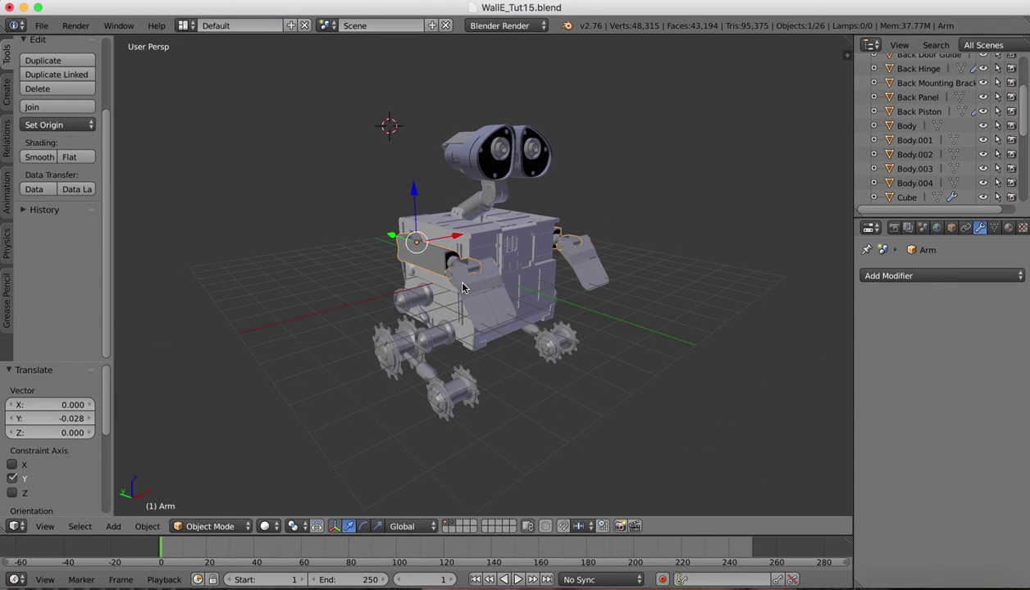
click(674, 1)
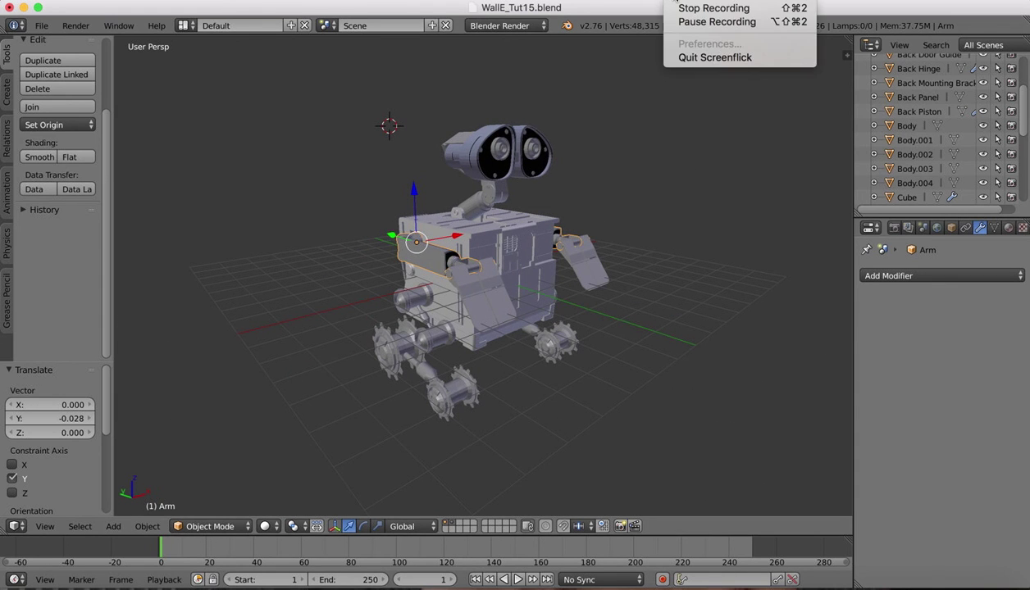